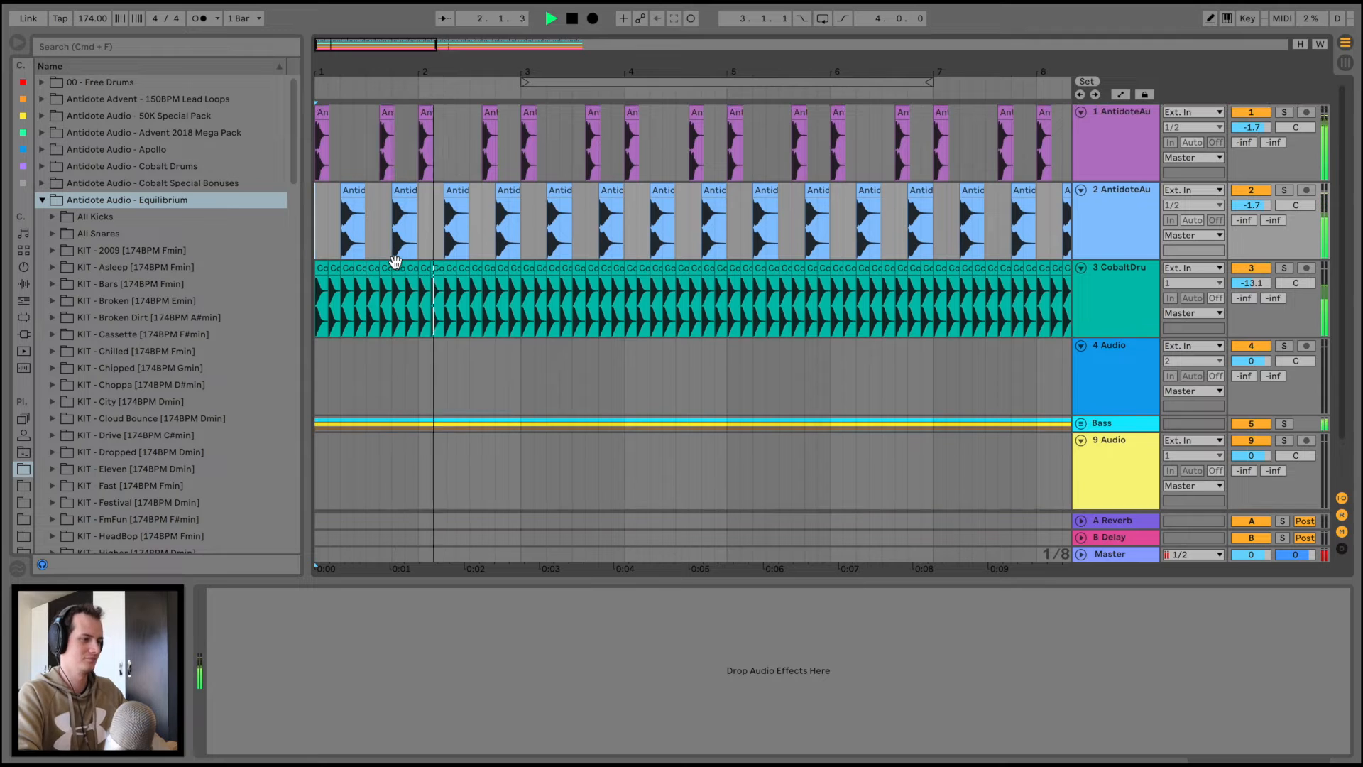
Play the full arrangement from the start, then listen to the Bass group alone and look over its stems
key("space")
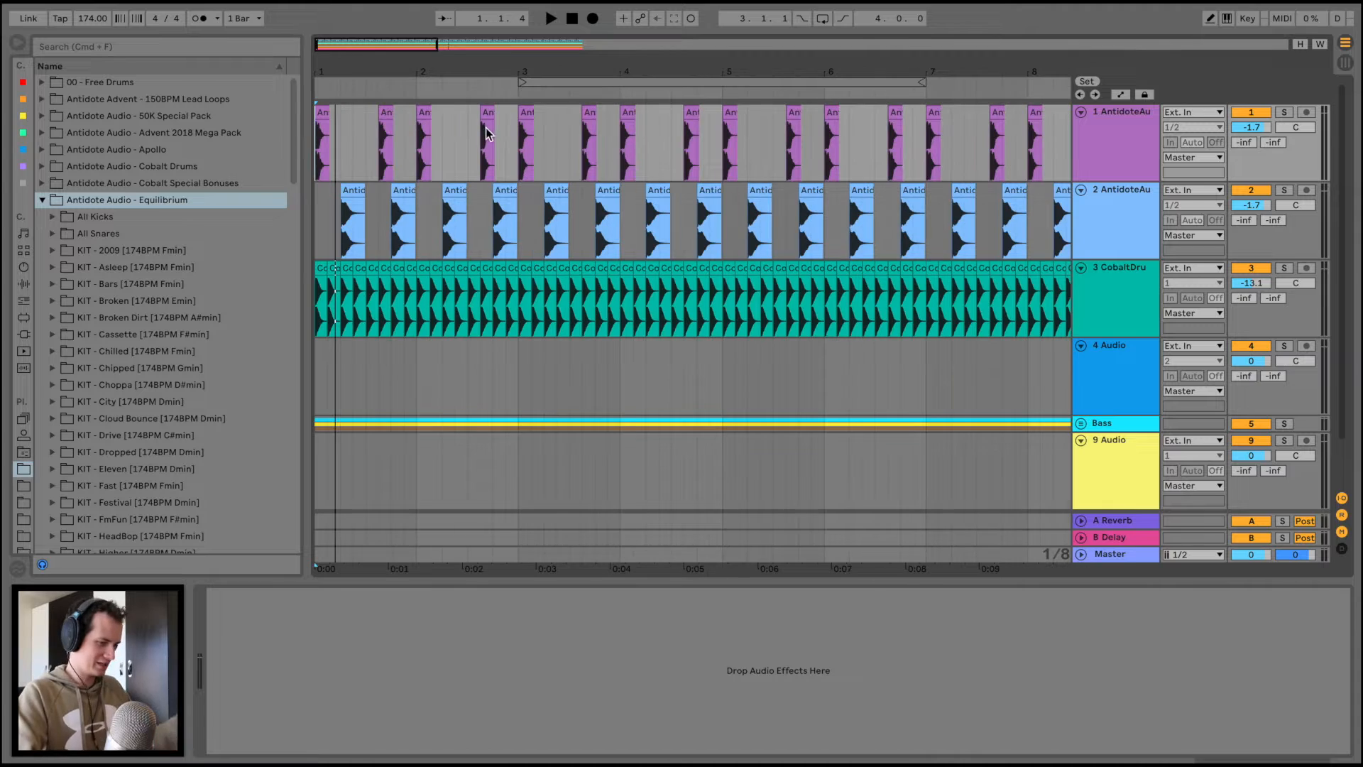
scroll(531, 291, "down", 3)
key("space")
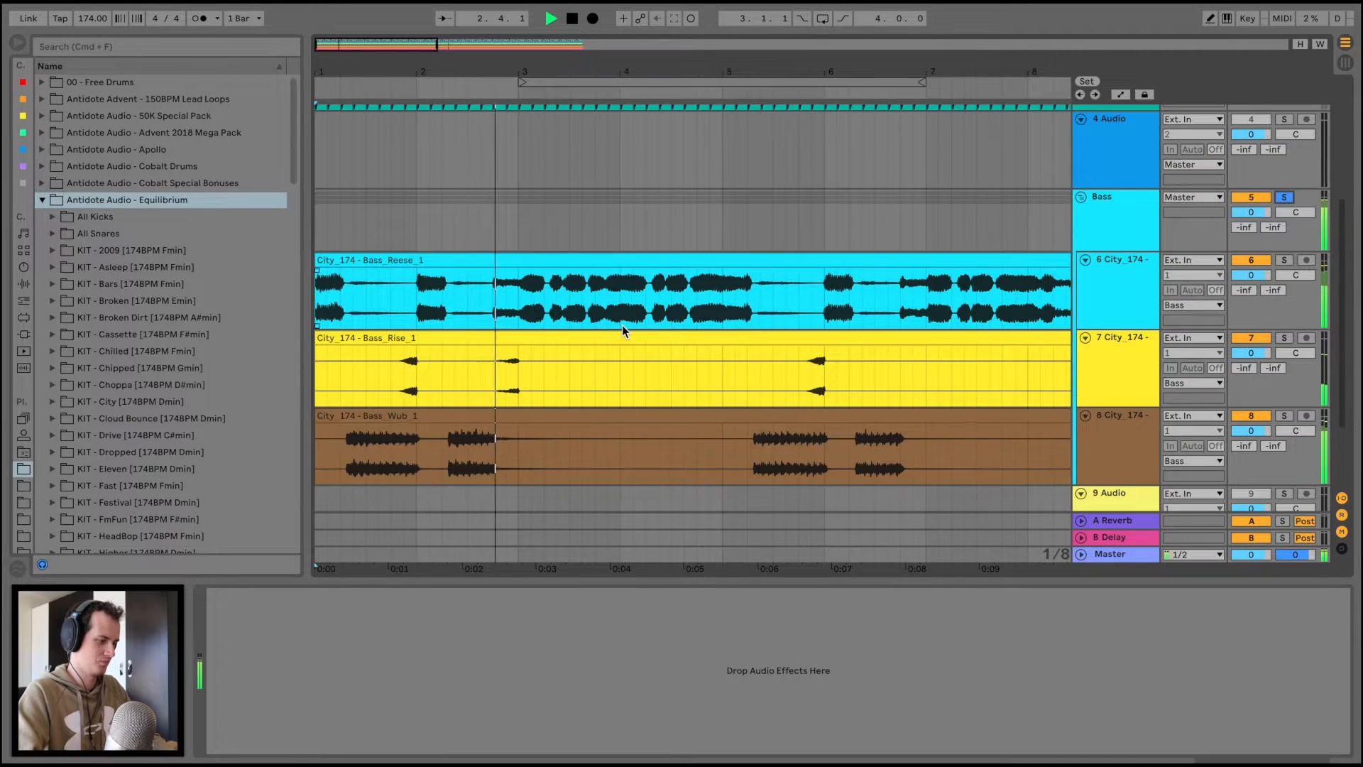
scroll(622, 325, "down", 3)
scroll(621, 325, "up", 3)
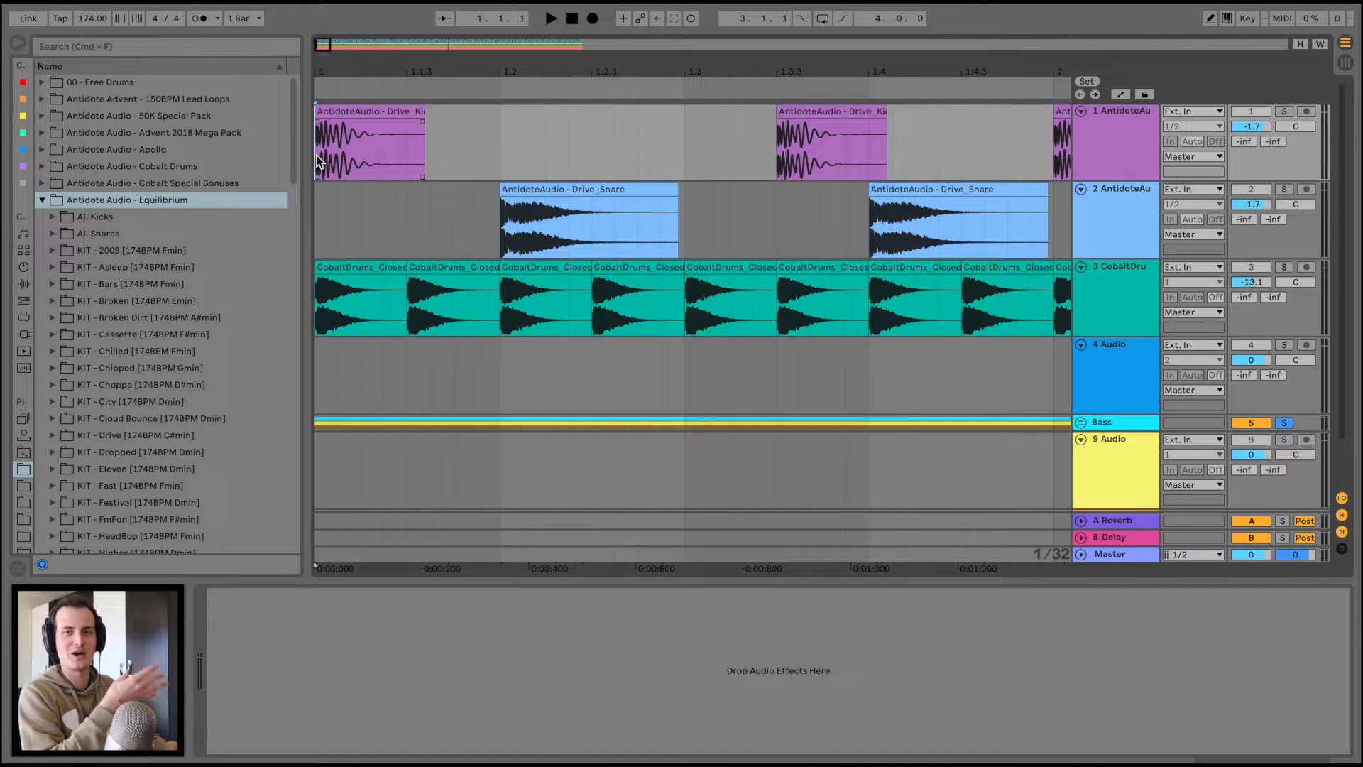
Compare the opening bars with only the Bass group soloed and with all tracks sounding together
key("space")
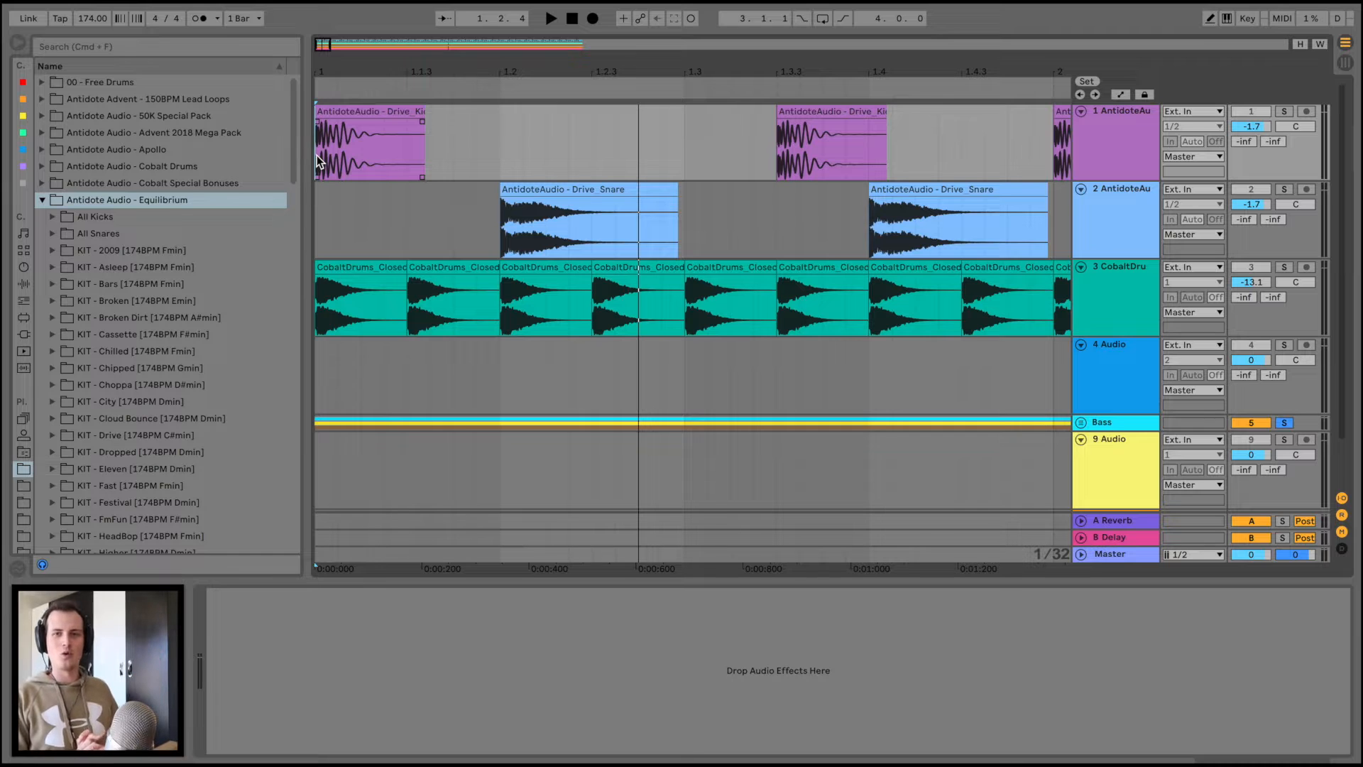
key("space")
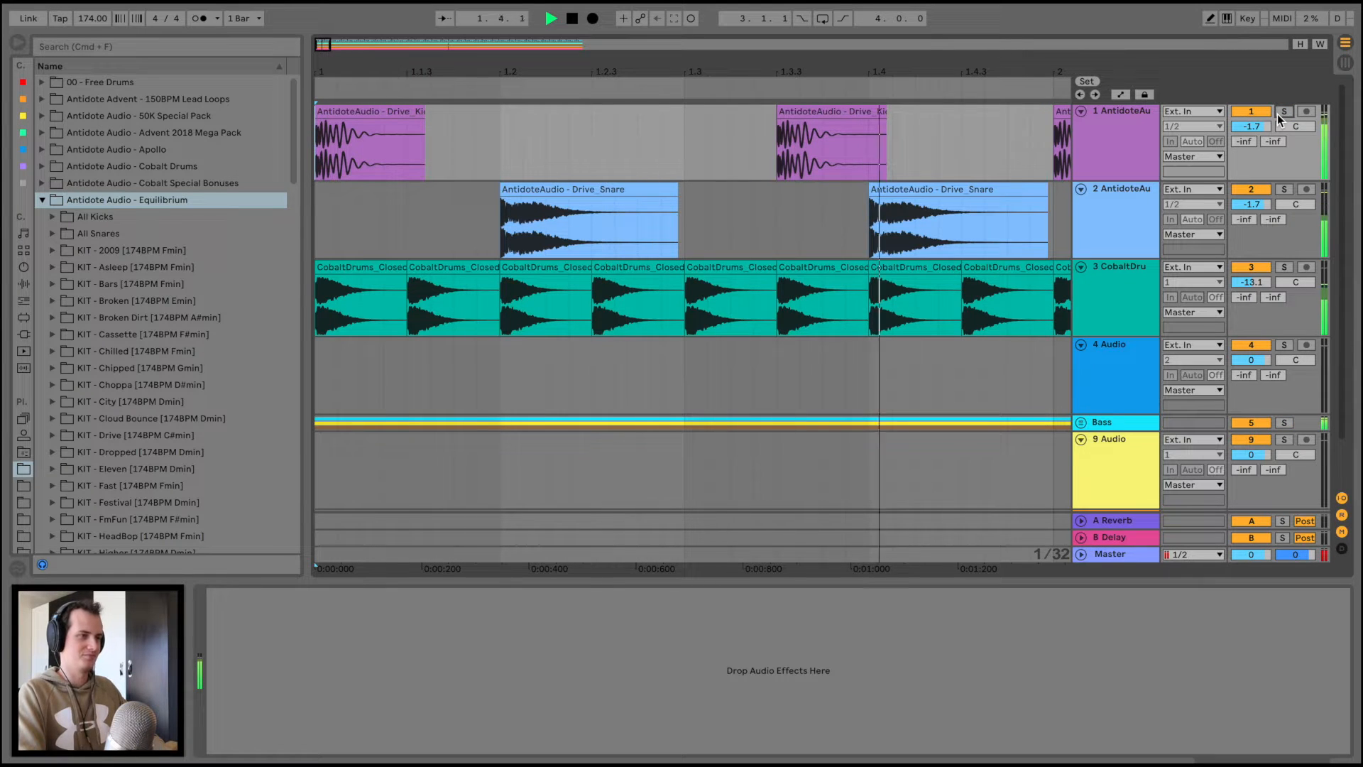
key("space")
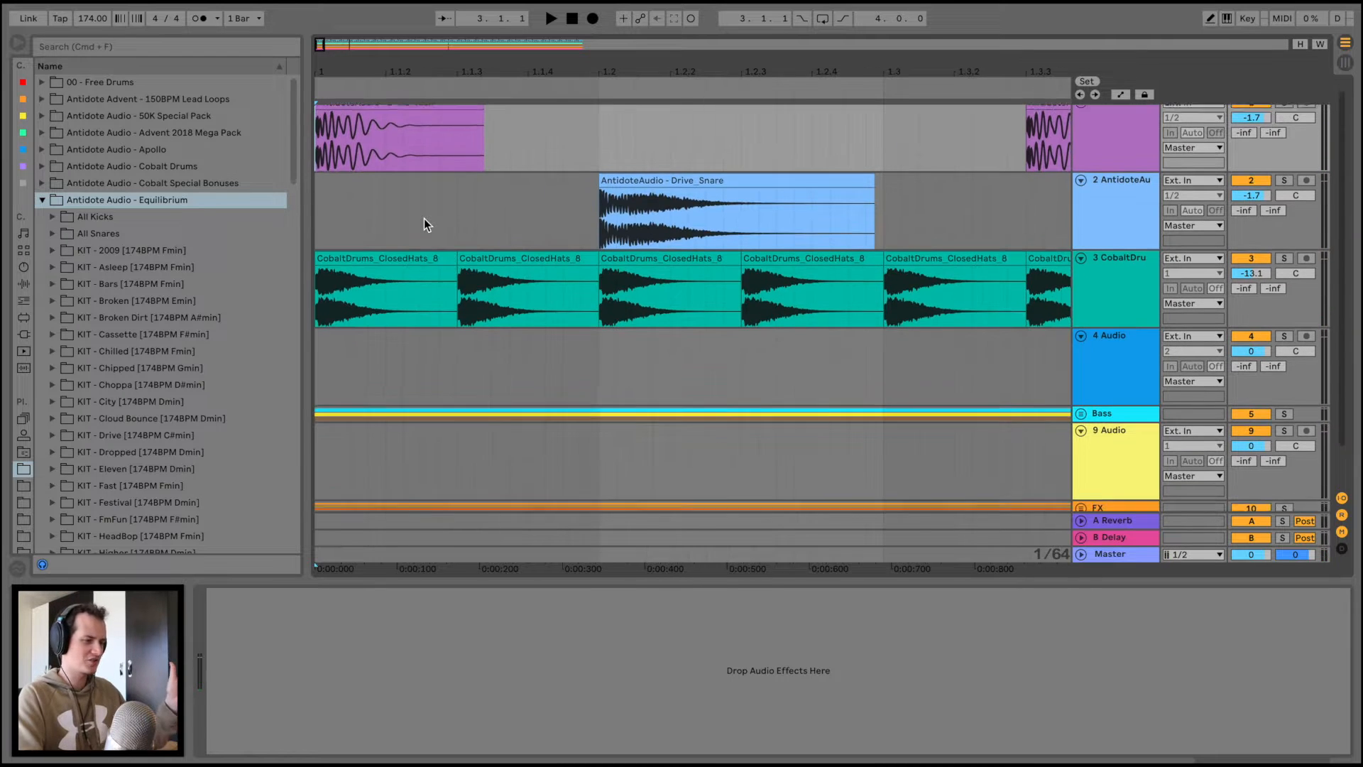
scroll(424, 218, "down", 1)
scroll(424, 219, "up", 2)
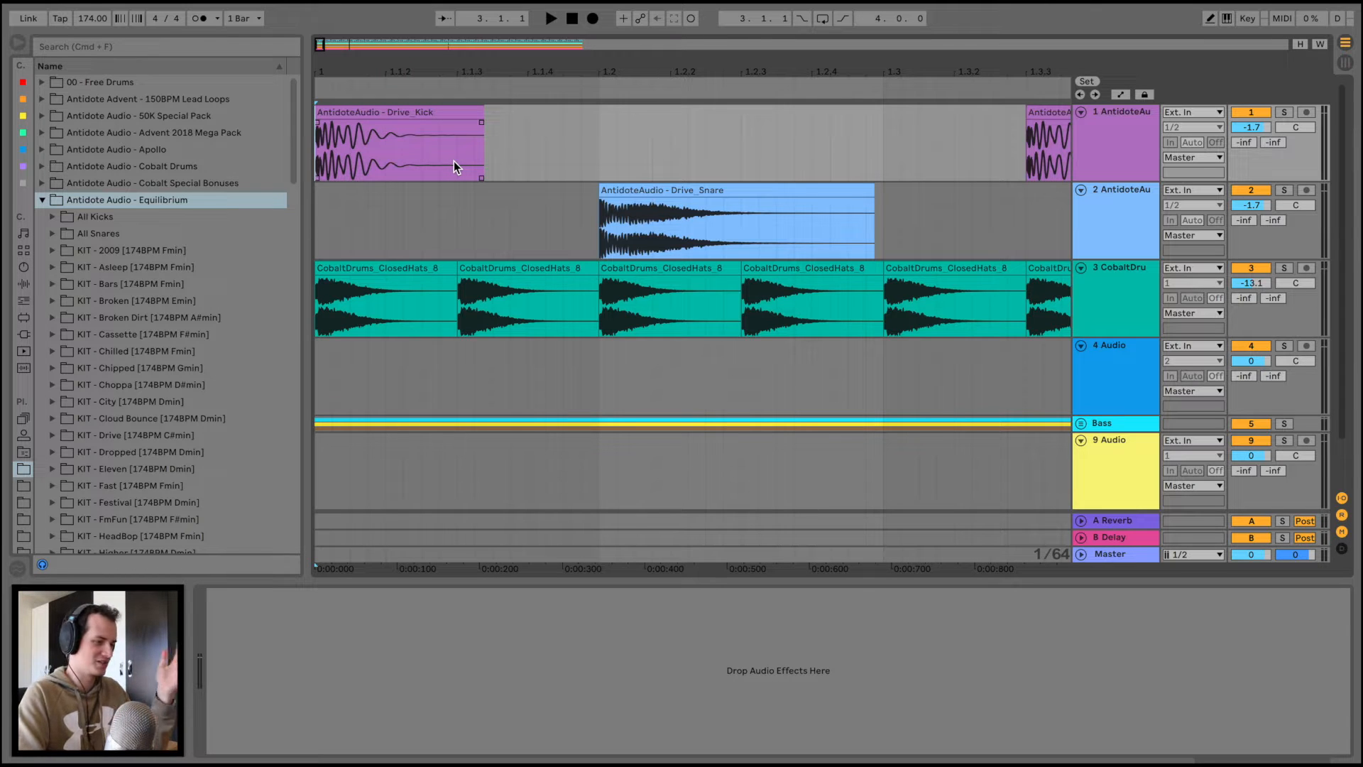
Solo the Bass group together with the kick track and play the first bars to hear how they interact
left_click(1290, 424)
key("space")
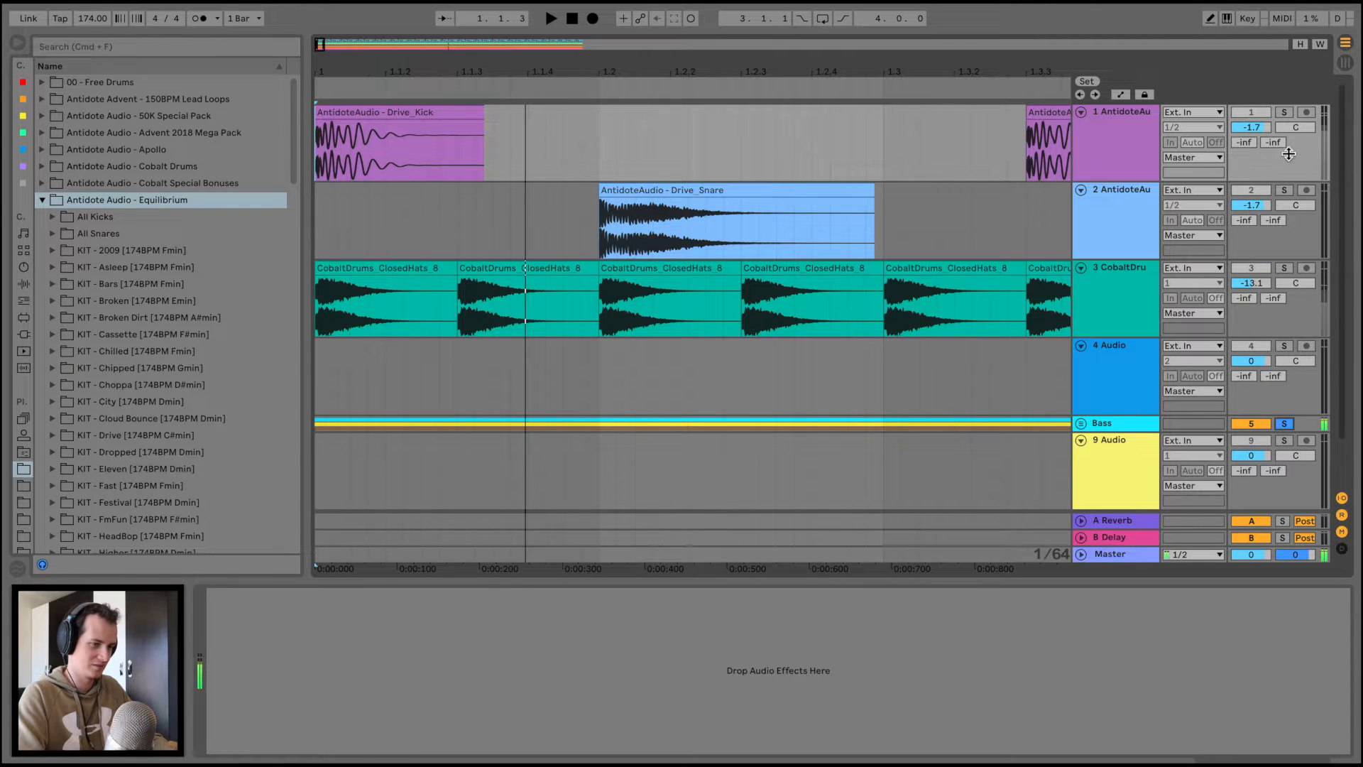
left_click(1285, 113, "super")
key("space")
key("space")
key("space")
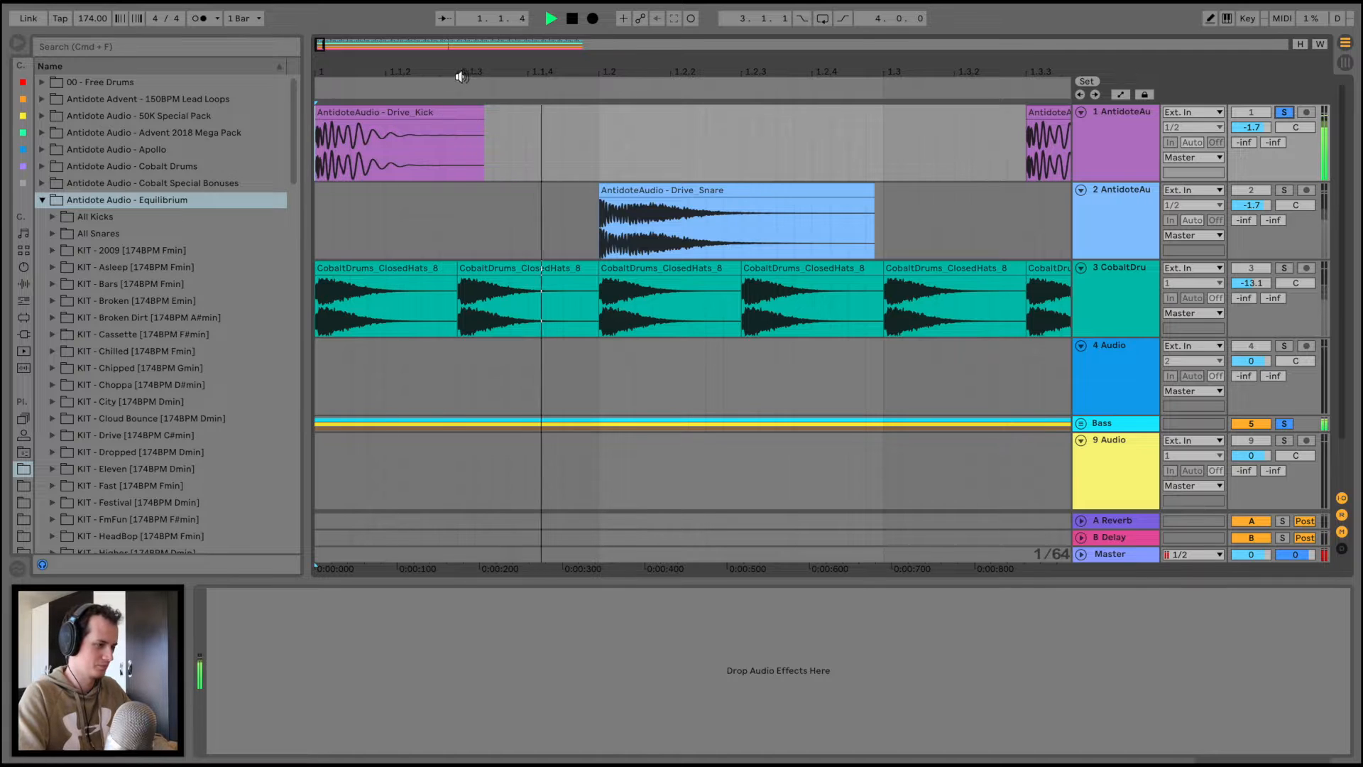
left_click_drag(460, 74, 379, 68)
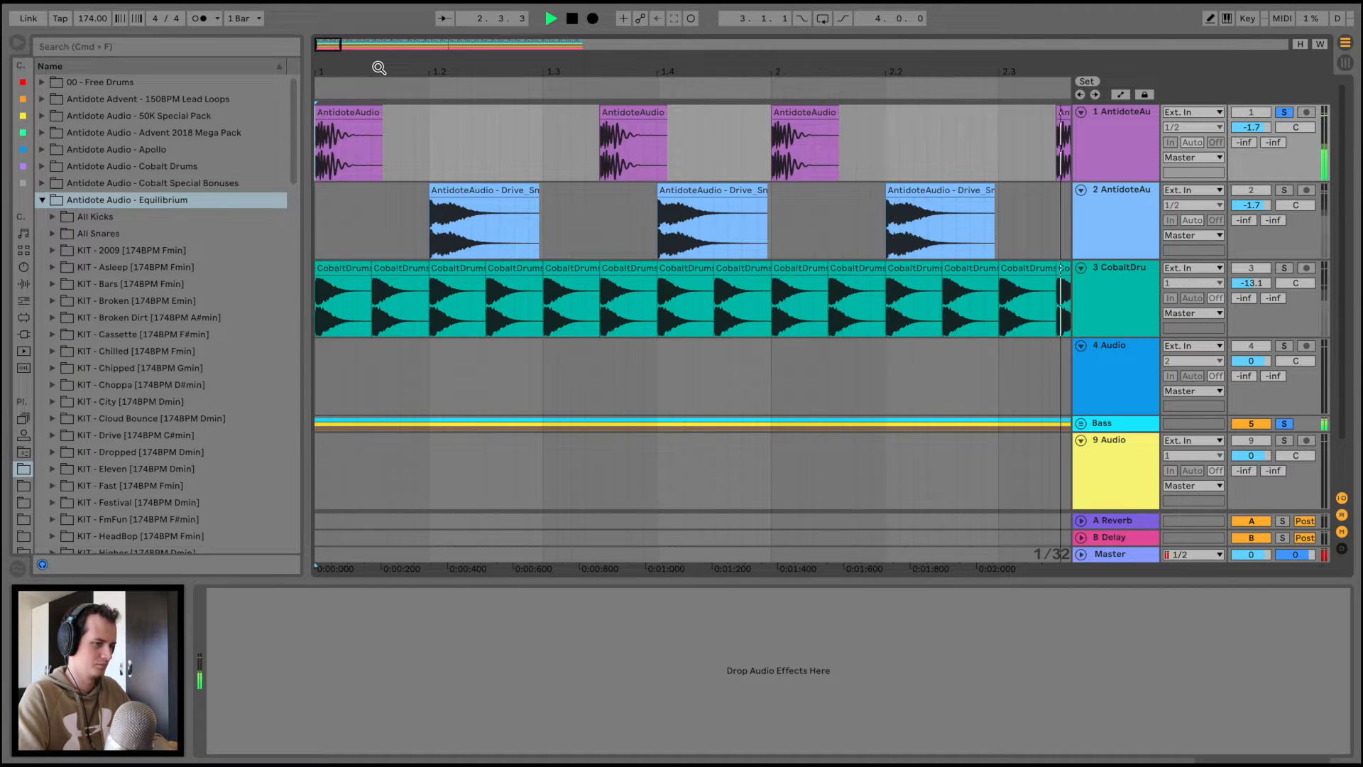
key("space")
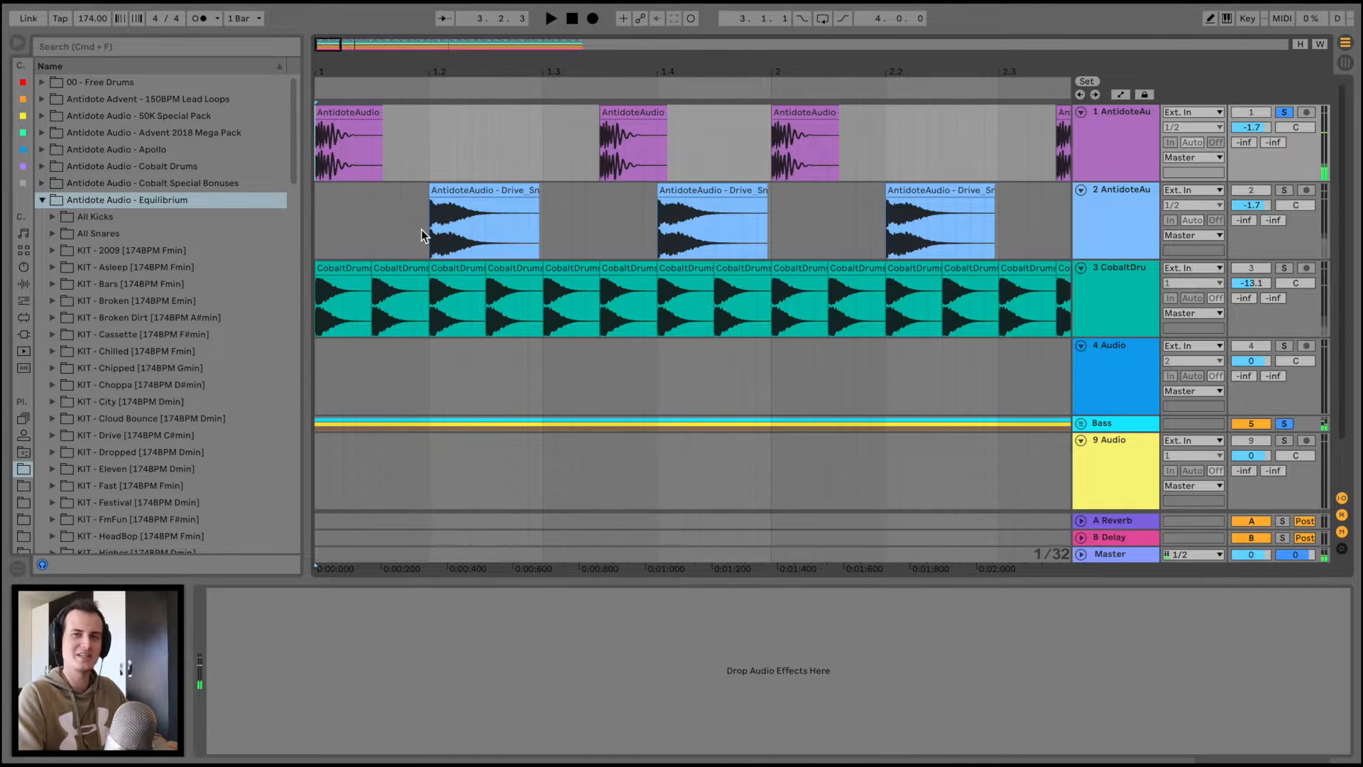
Shorten the first Drive_Kick clip so it ends about halfway between 1.1.2 and 1.1.3
scroll(426, 236, "down", 1)
left_click_drag(322, 74, 317, 73)
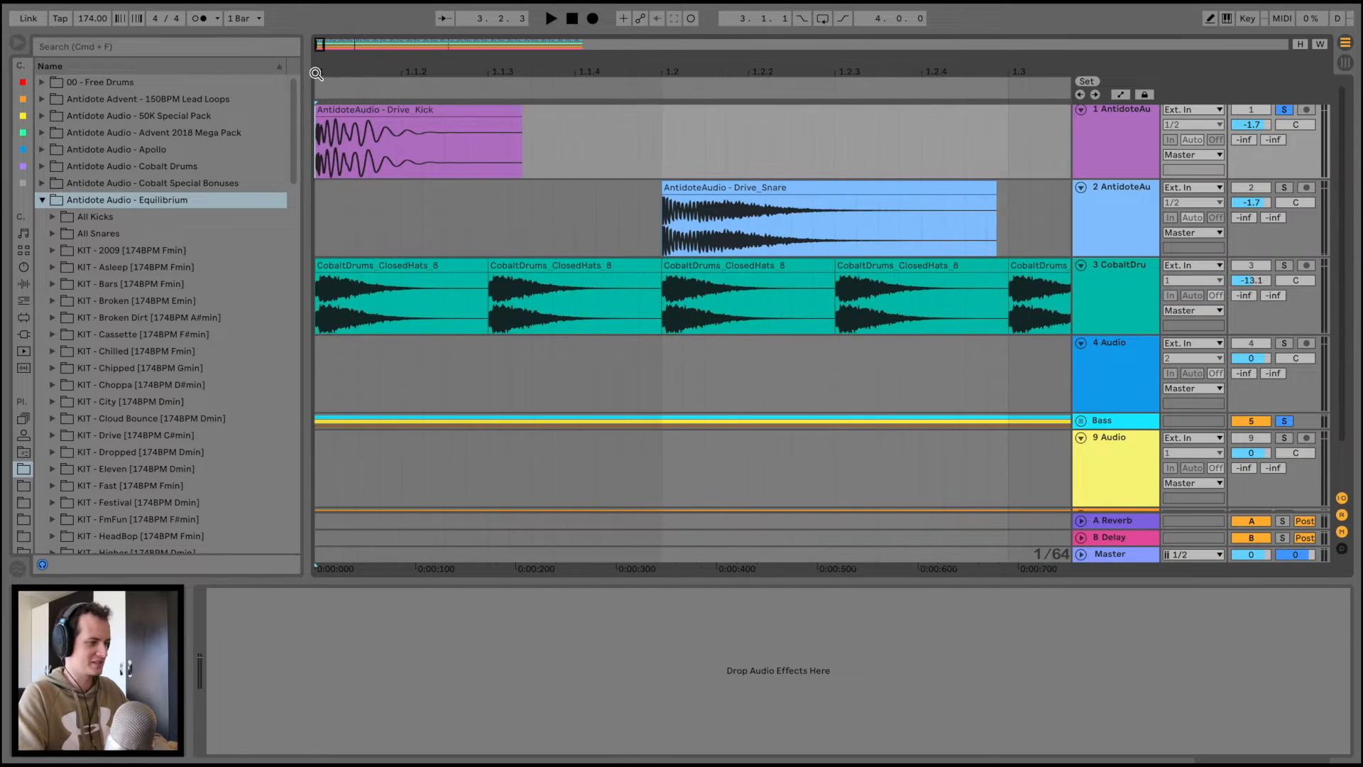
scroll(510, 126, "up", 1)
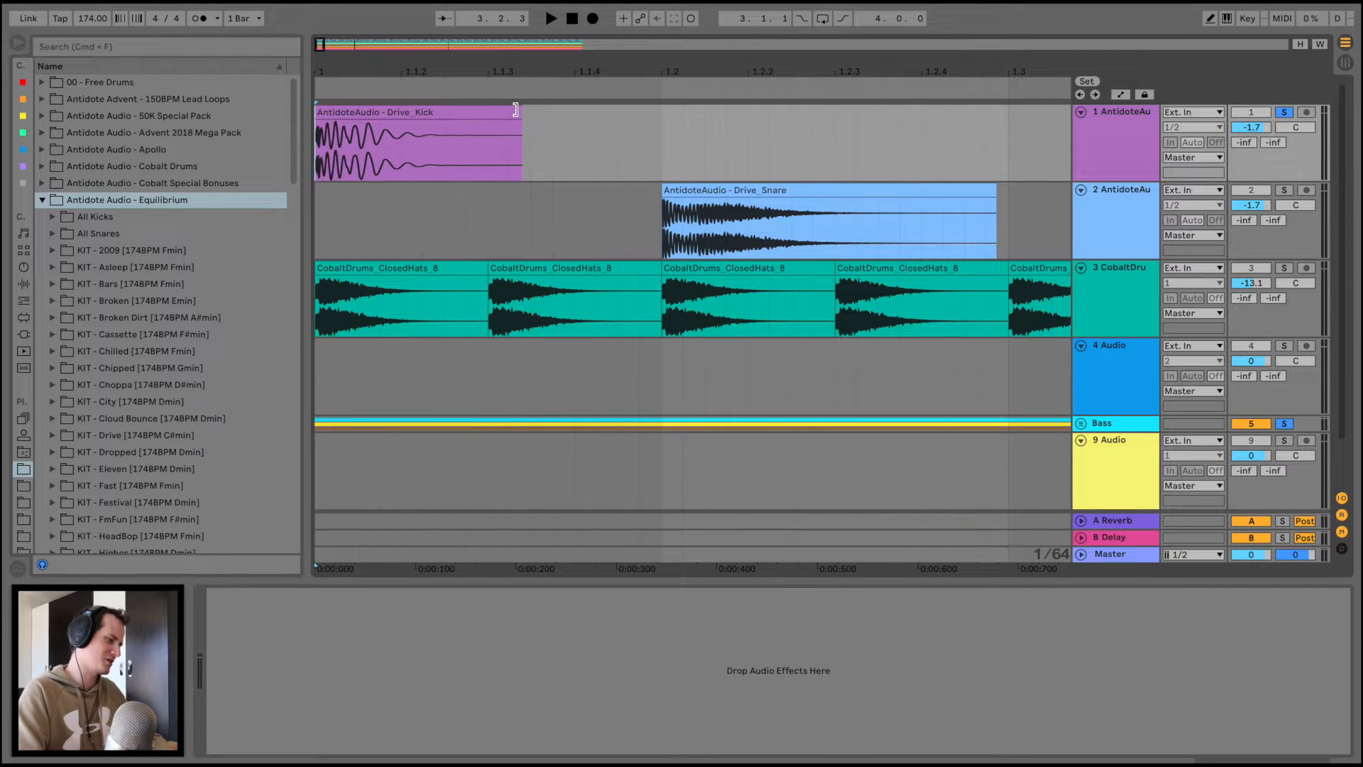
left_click(516, 111)
left_click_drag(516, 111, 445, 110)
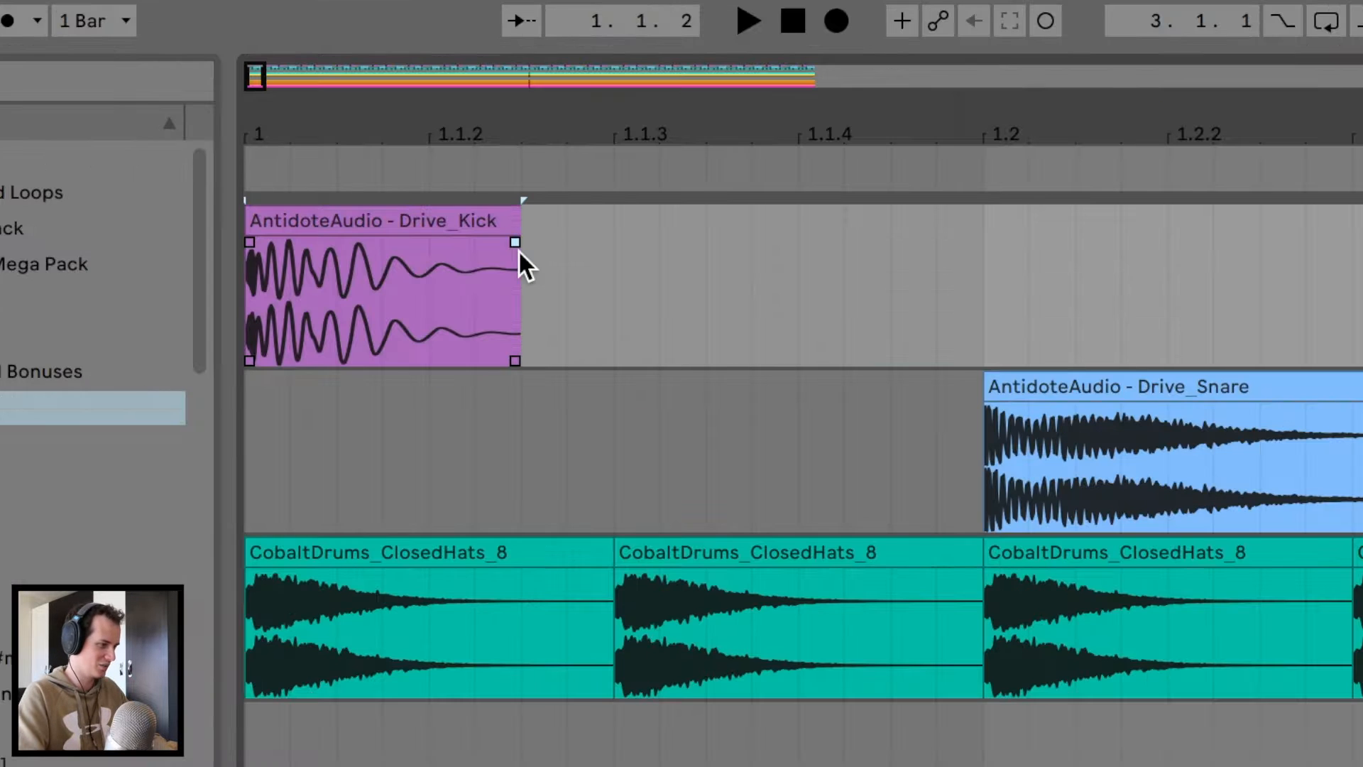
Add a fade-out to the first kick clip, bend its curve downward for a faster decay, and audition it with the bass
left_click_drag(444, 126, 378, 128)
left_click(327, 222)
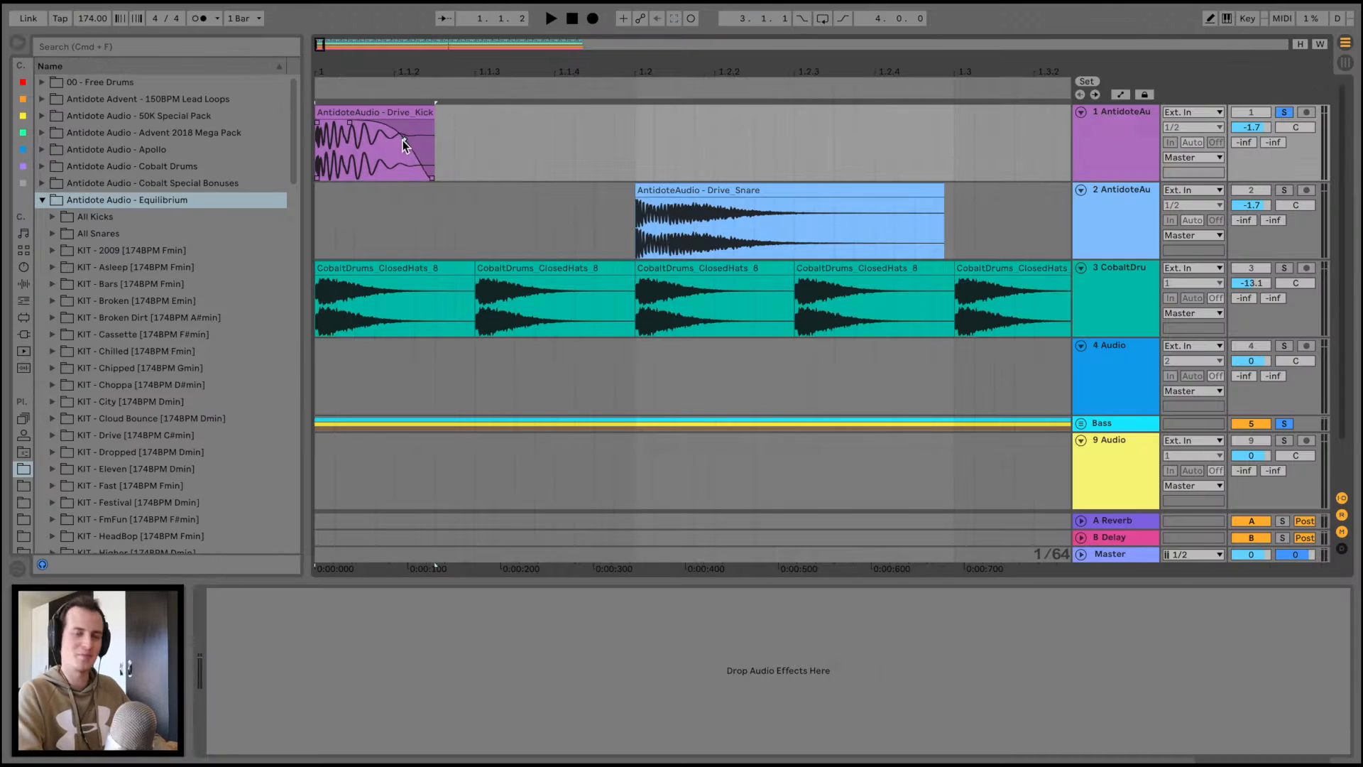
key("space")
left_click_drag(406, 136, 368, 163)
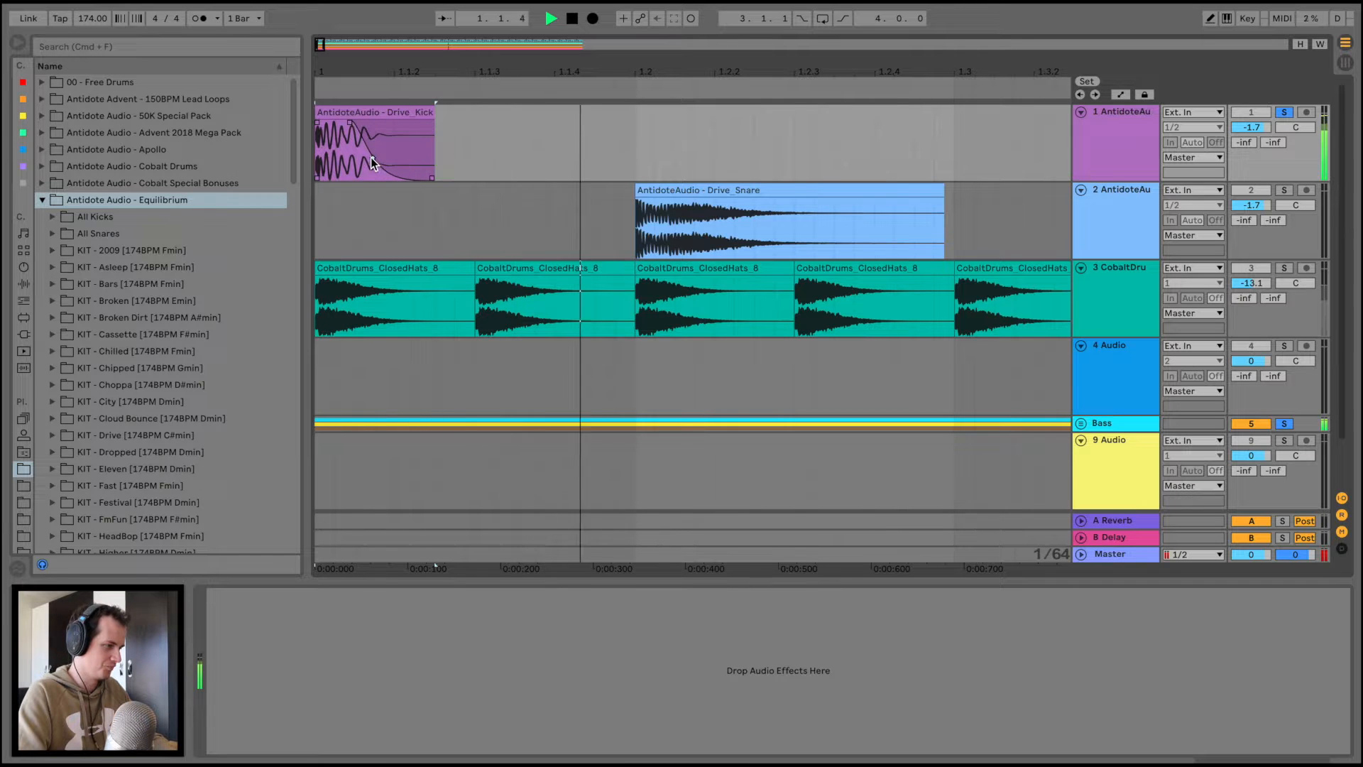
left_click_drag(393, 70, 348, 70)
key("space")
key("space")
key("space")
key("space")
key("space")
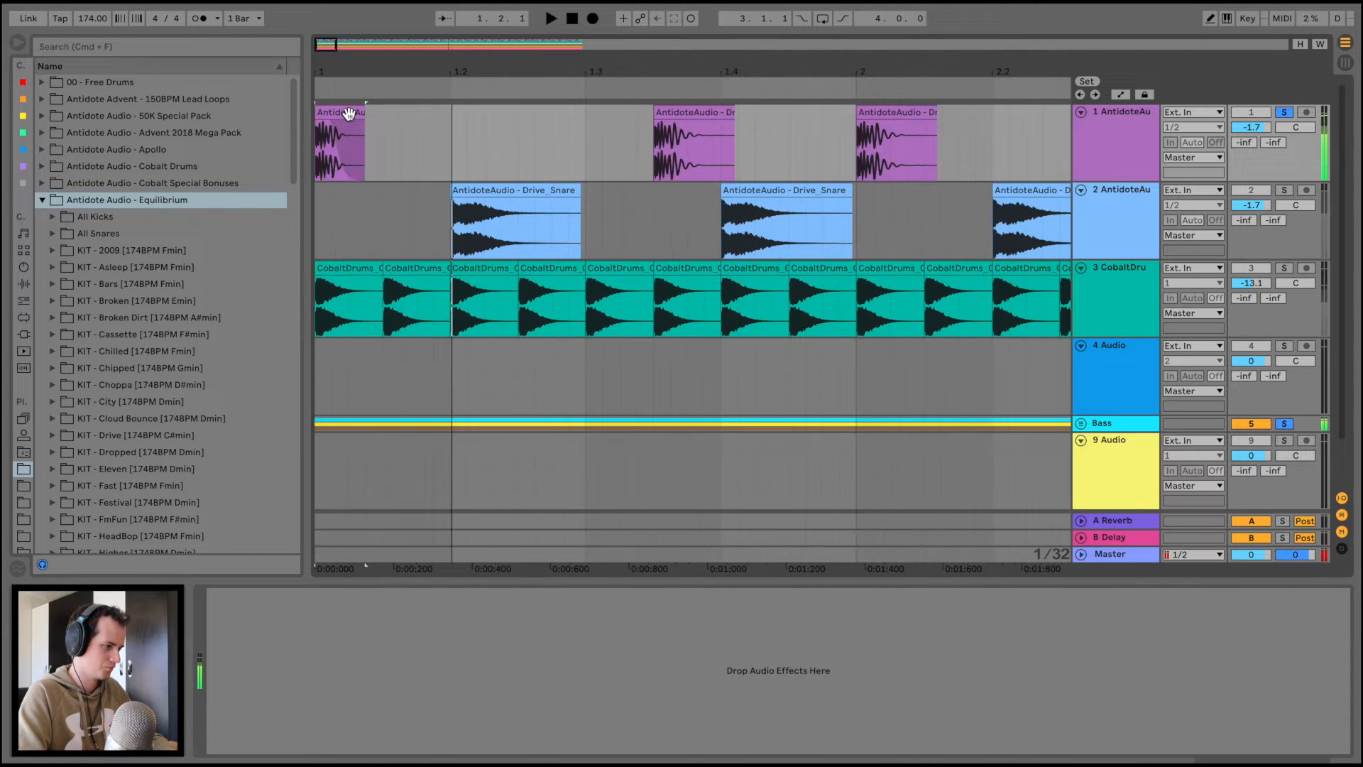
Fine-tune the first kick clip's fade-out curve while repeatedly auditioning the opening against the soloed bass
left_click_drag(332, 124, 343, 165)
key("space")
key("space")
key("space")
key("space")
key("space")
key("space")
key("space")
key("space")
key("space")
key("space")
key("space")
key("space")
key("space")
key("space")
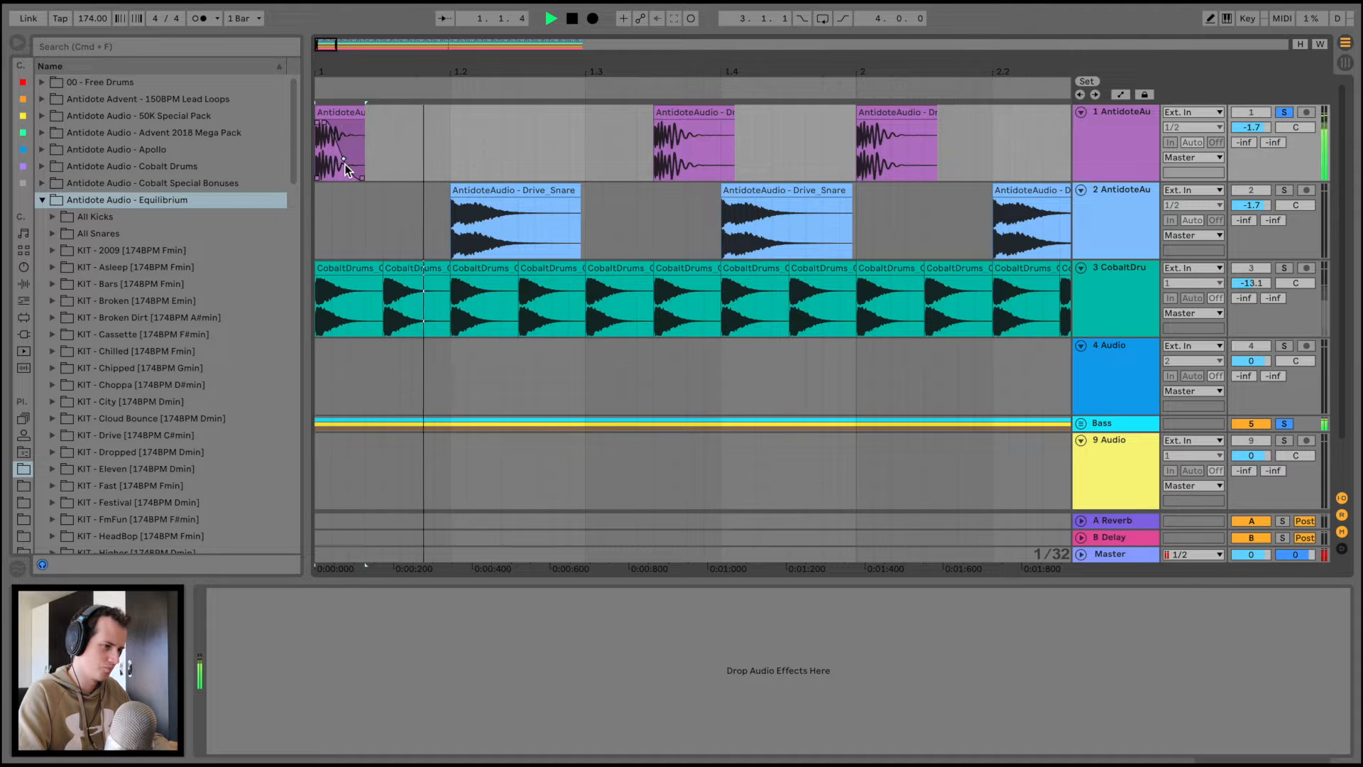
left_click(343, 112)
key("space")
key("space")
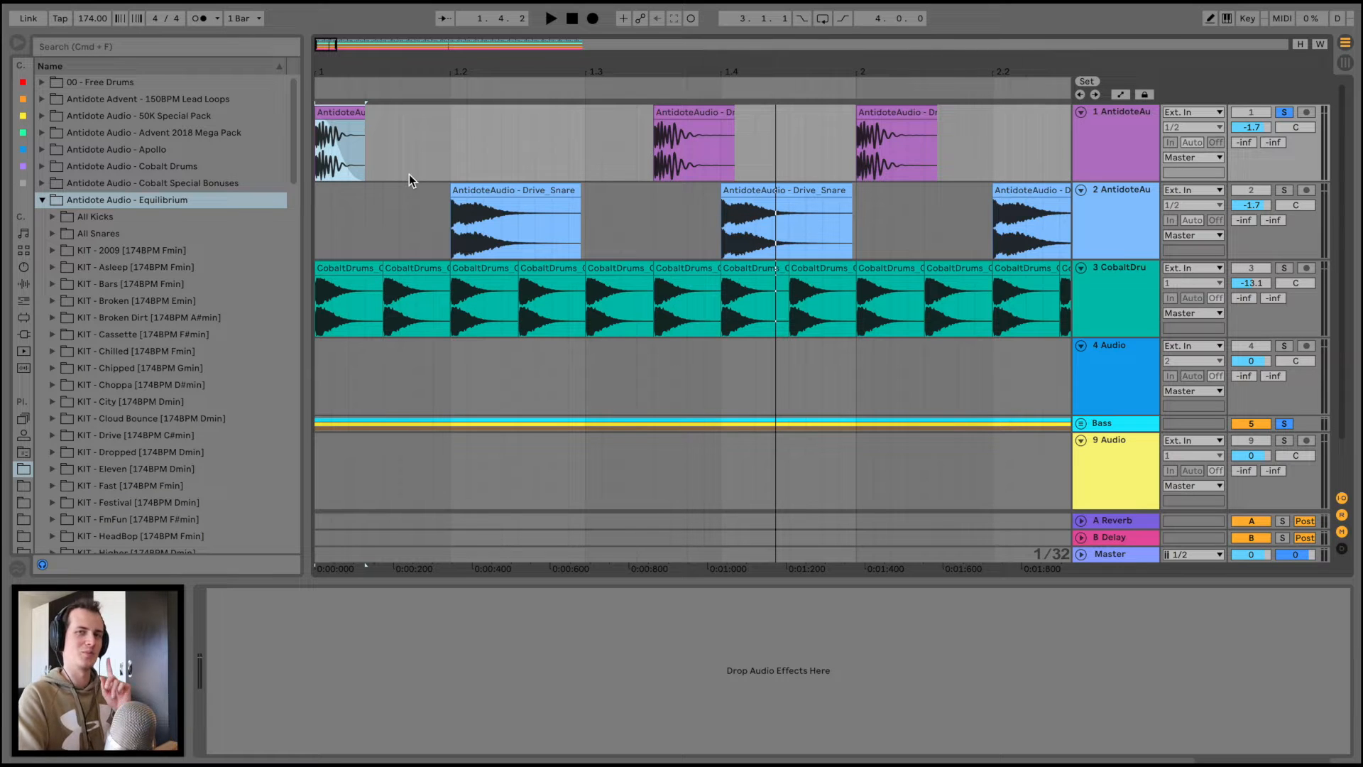
Replace the kick at 1.3.3 with a copy of the first kick clip, delete the leftover tail, and audition bar 1
key("super+c")
left_click(680, 114)
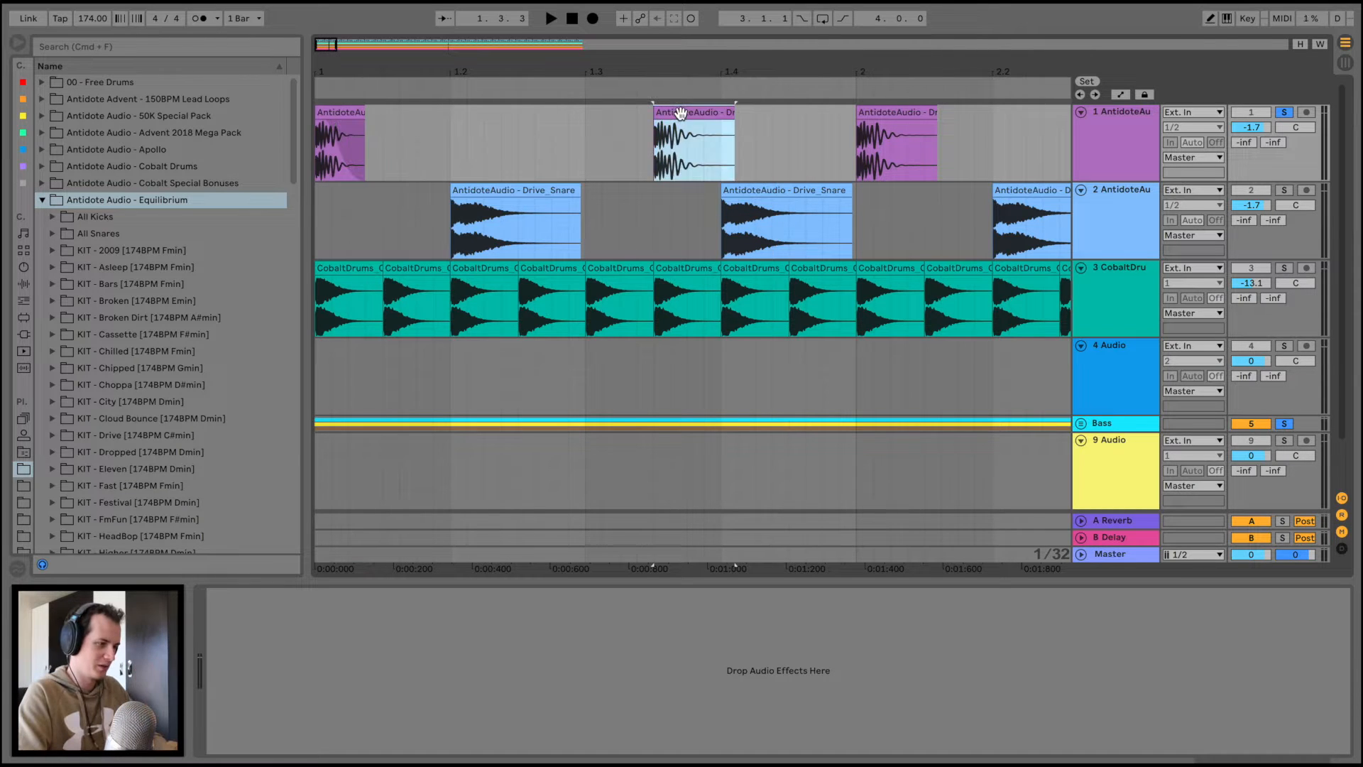
key("super+v")
left_click(723, 115)
key("Delete")
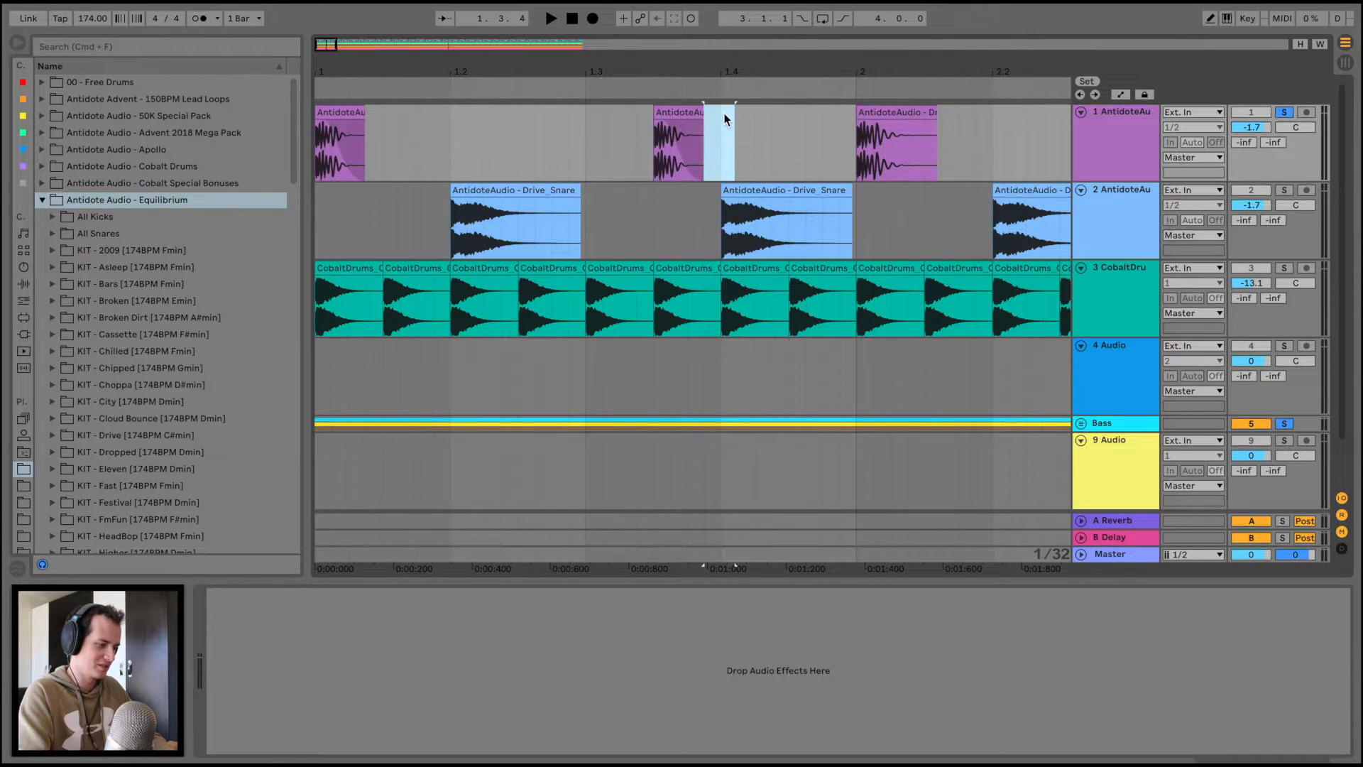
left_click(336, 111)
key("space")
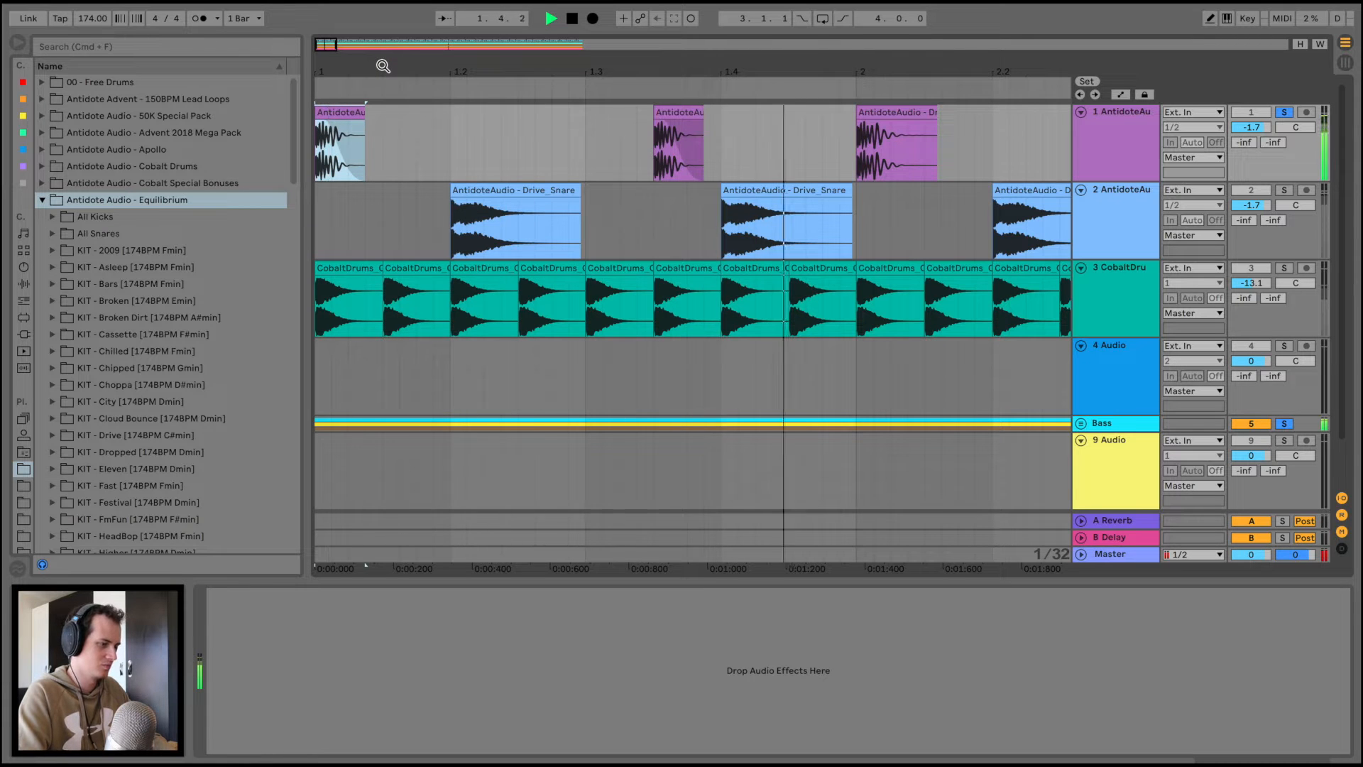
Delete all the remaining kick clips from bar 2 to the end of the kick track
left_click_drag(384, 66, 341, 65)
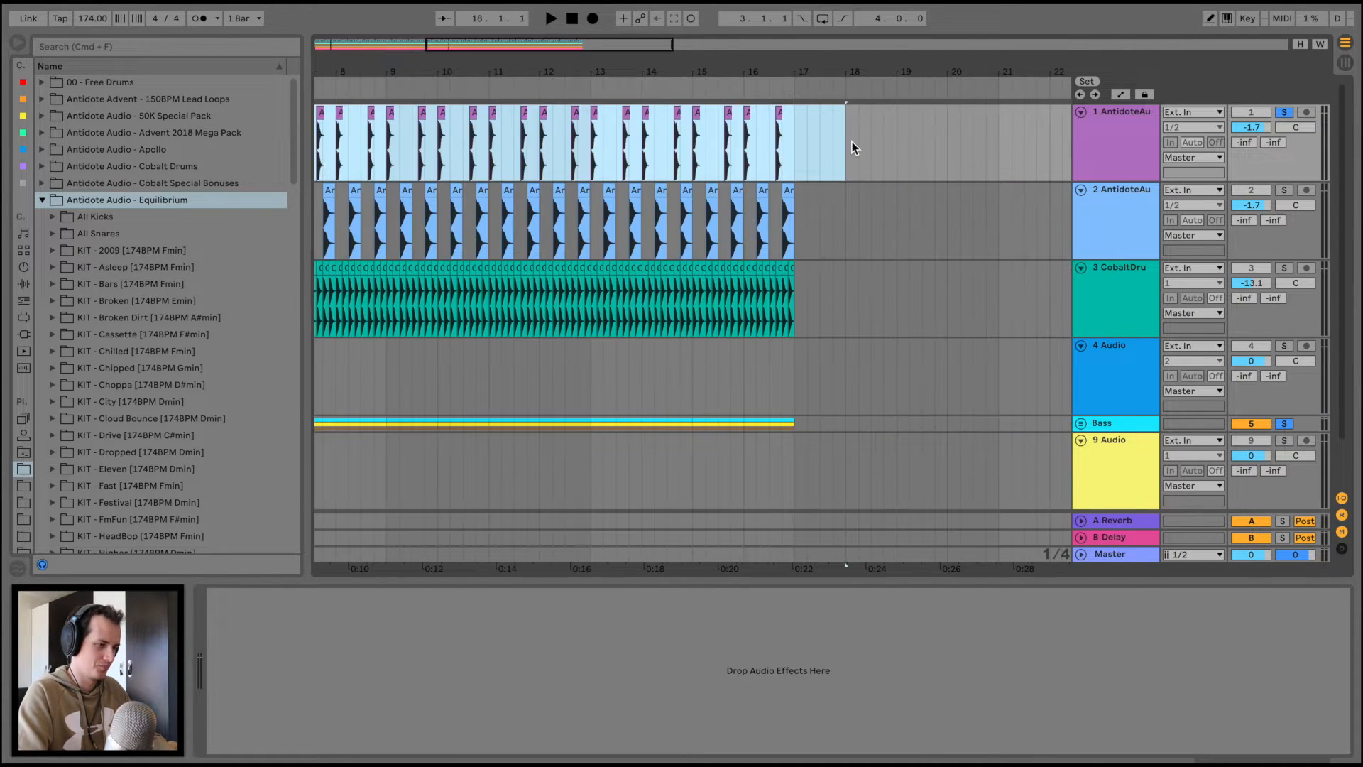
key("Delete")
scroll(852, 147, "left", 5)
left_click_drag(324, 66, 162, 119)
scroll(474, 120, "left", 1)
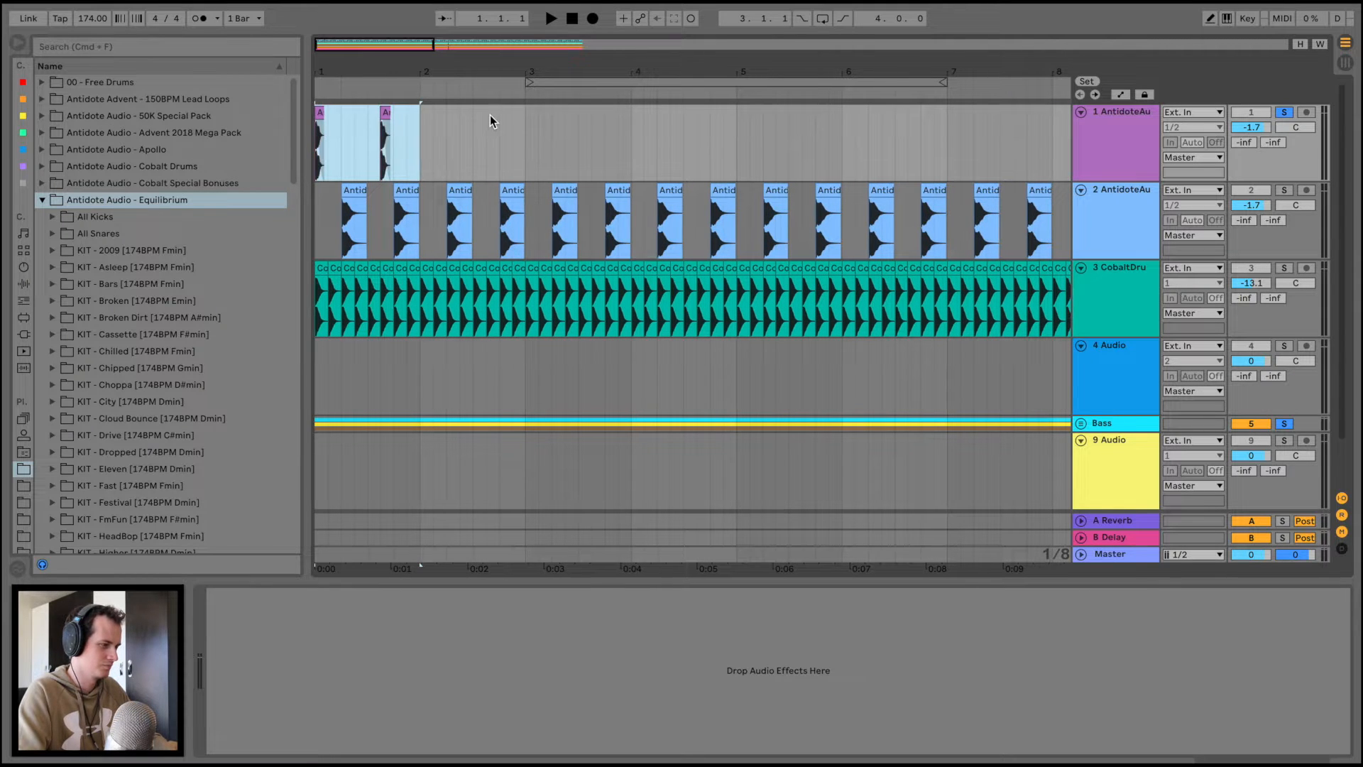
Duplicate the one-bar kick pattern from bar 1 repeatedly until it fills the kick track up to bar 17
key("super+d")
key("super+d")
key("super+d")
key("super+d")
key("super+d")
key("super+d")
key("super+d")
key("super+d")
key("super+d")
key("super+d")
key("super+d")
key("super+d")
left_click_drag(573, 70, 574, 70)
key("super+d")
key("super+d")
key("super+d")
scroll(528, 188, "left", 3)
Play the soloed kick and bass from the start to check the shortened kick pattern
key("space")
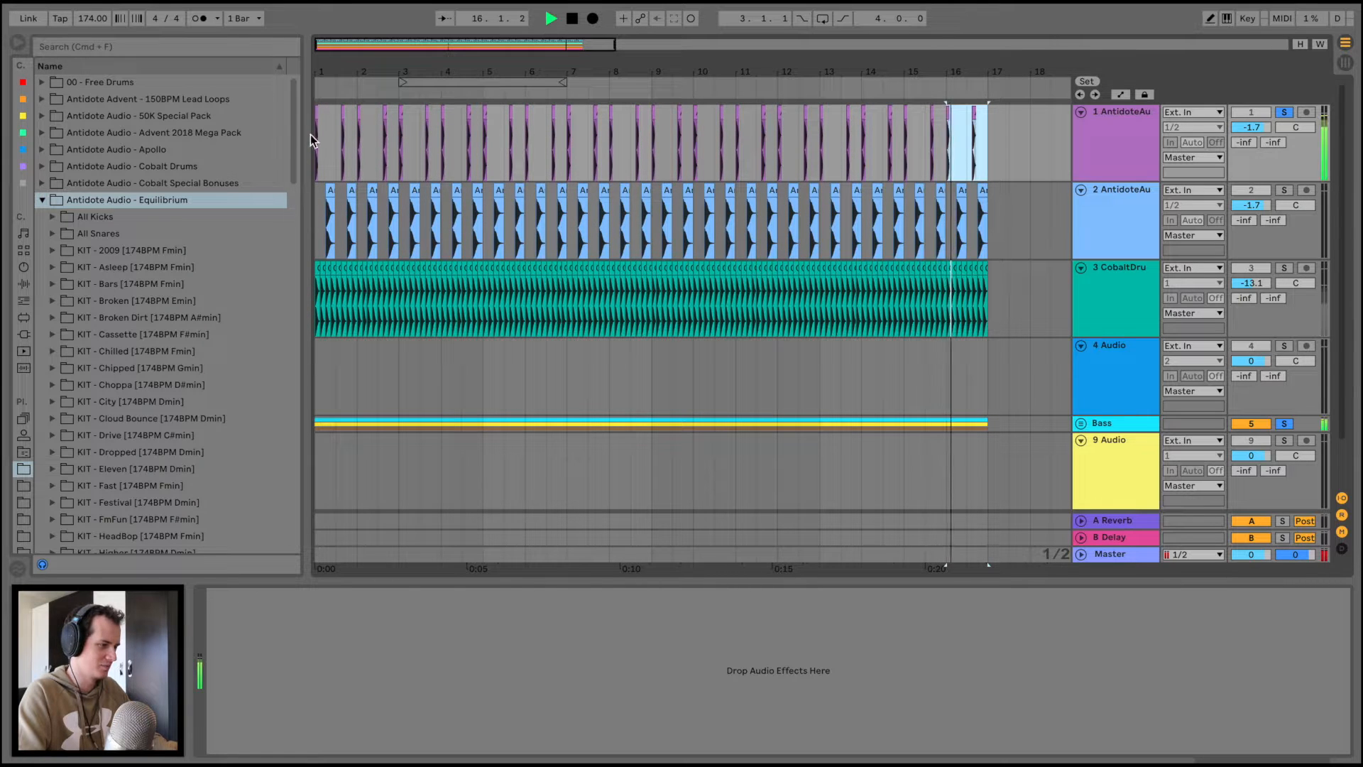
left_click(317, 135)
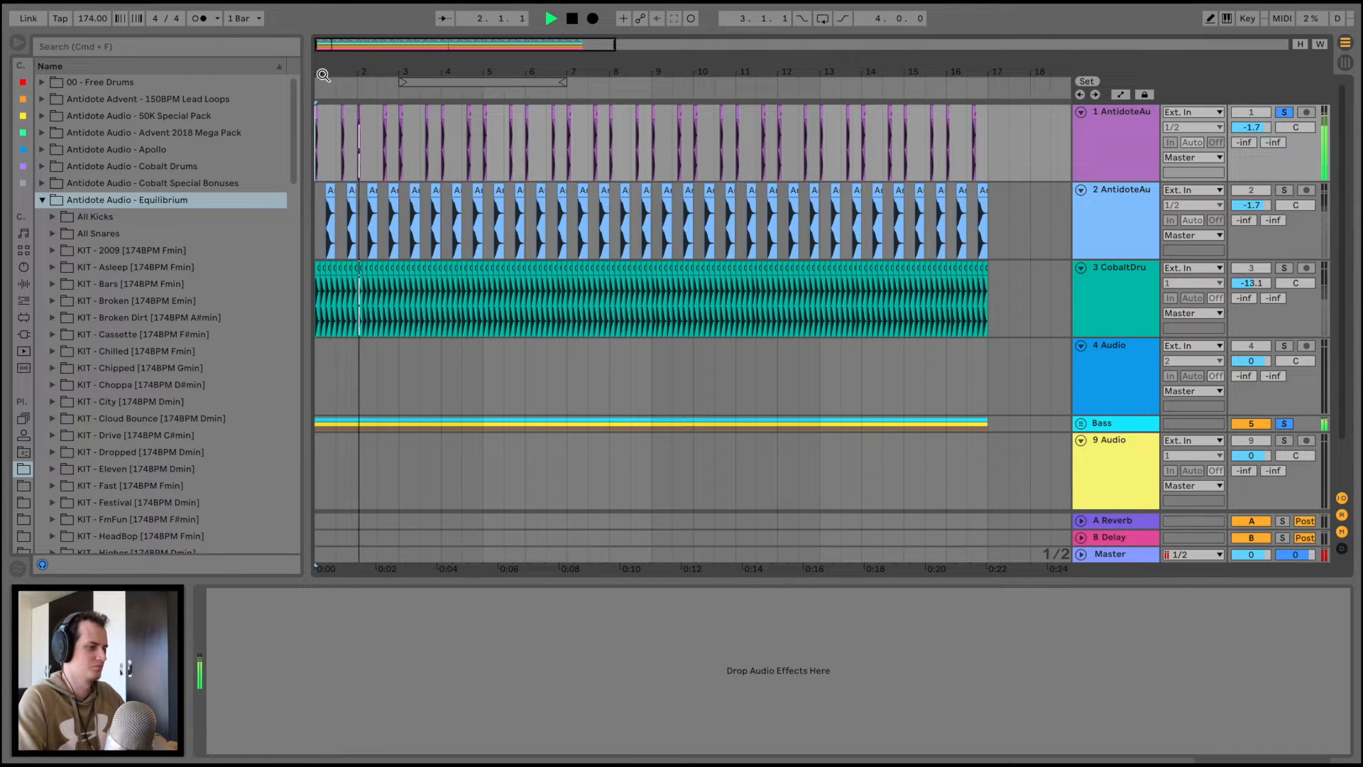
left_click_drag(321, 71, 321, 103)
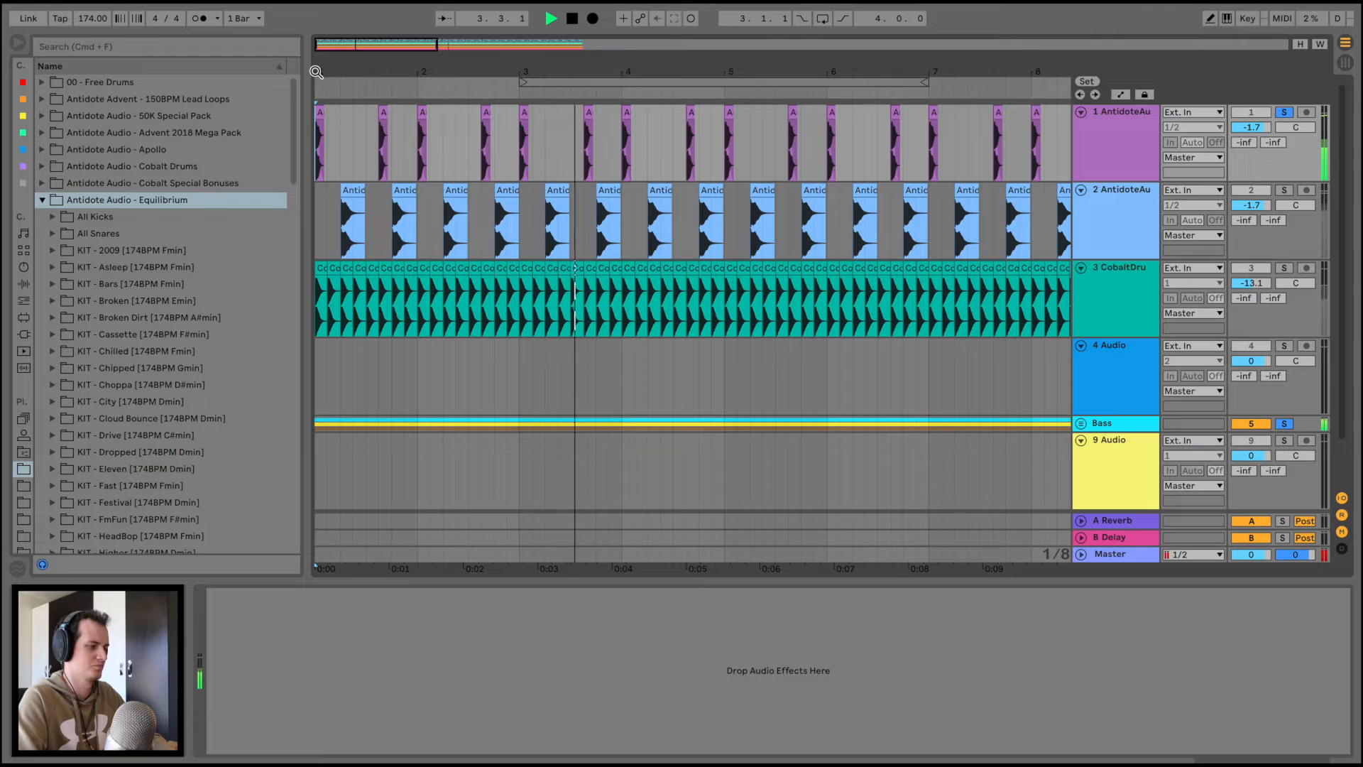
key("space")
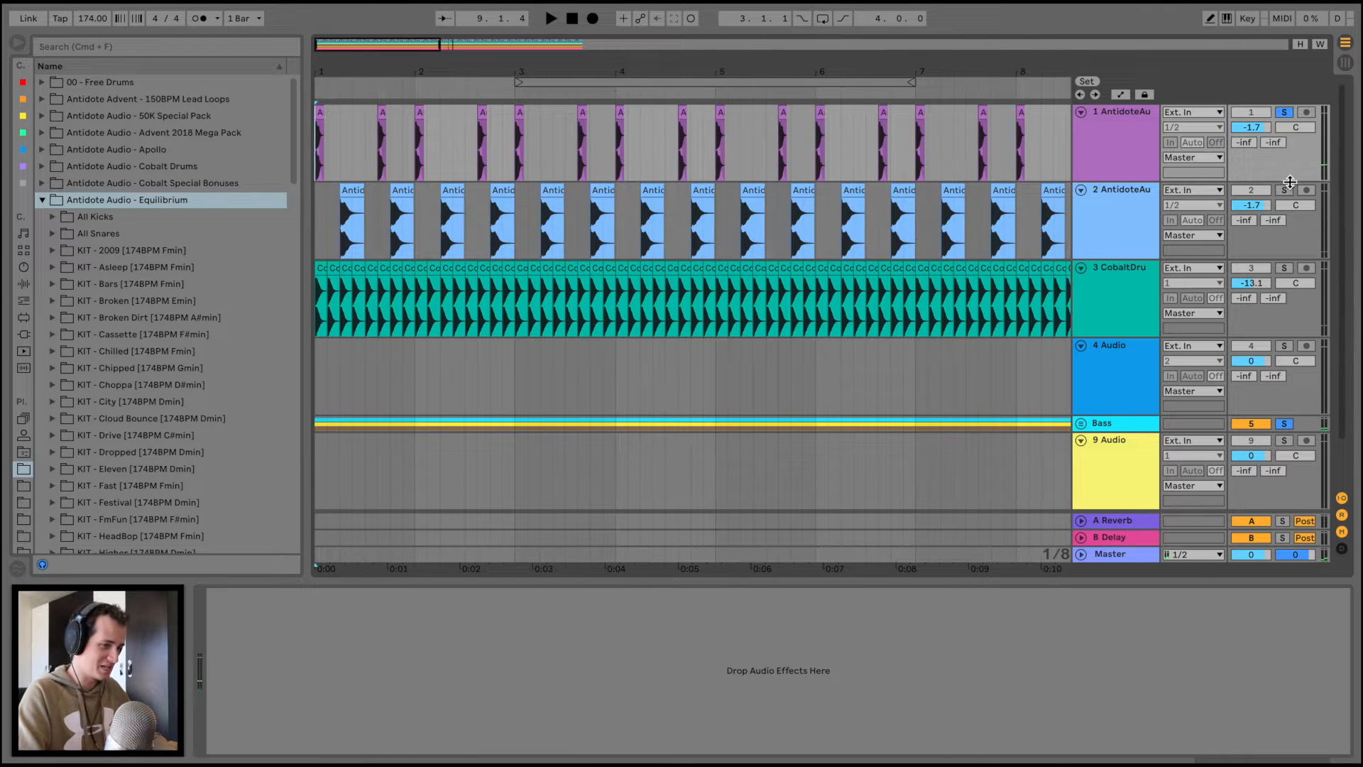
Solo the snare track and give the Drive_Snare clip at 1.2 a fade-out with a steep downward curve, auditioning it
left_click(1285, 190)
key("space")
left_click_drag(321, 71, 321, 106)
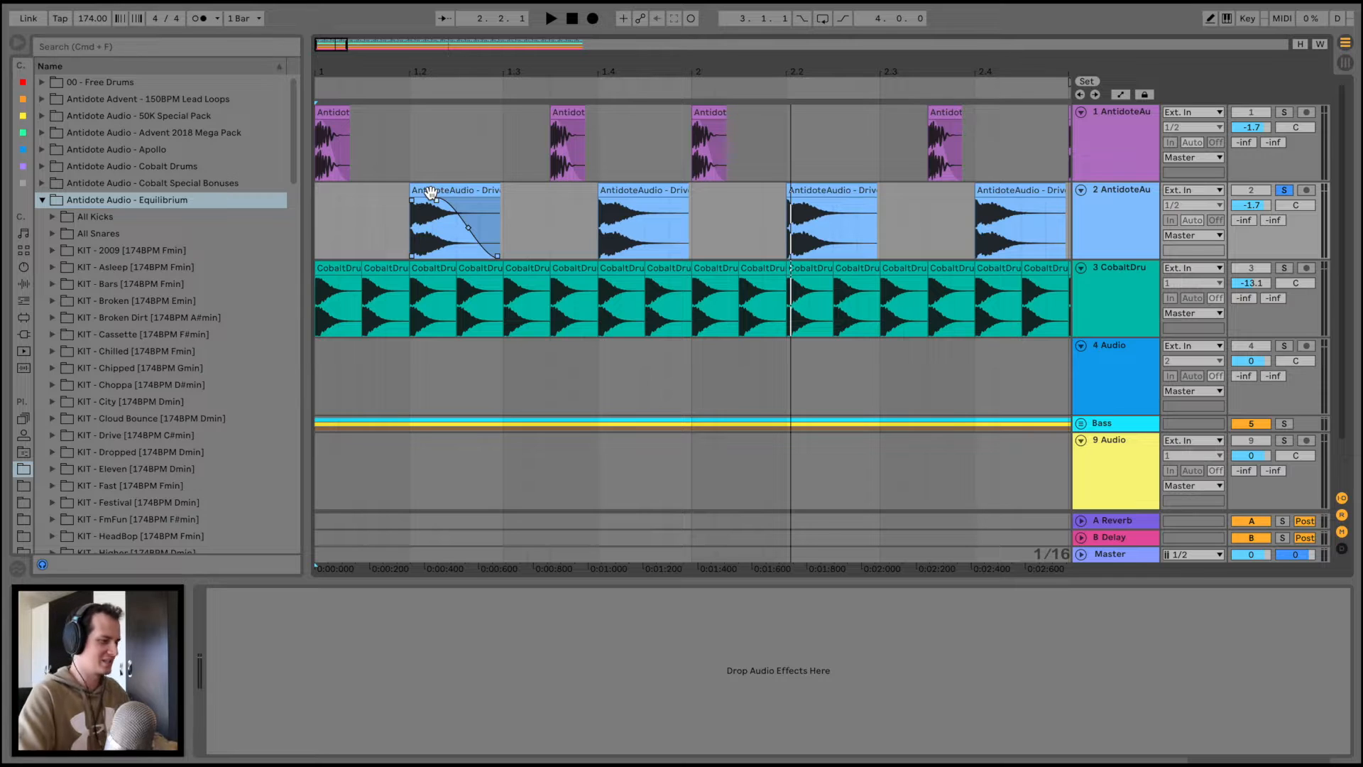
left_click_drag(435, 201, 442, 233)
key("space")
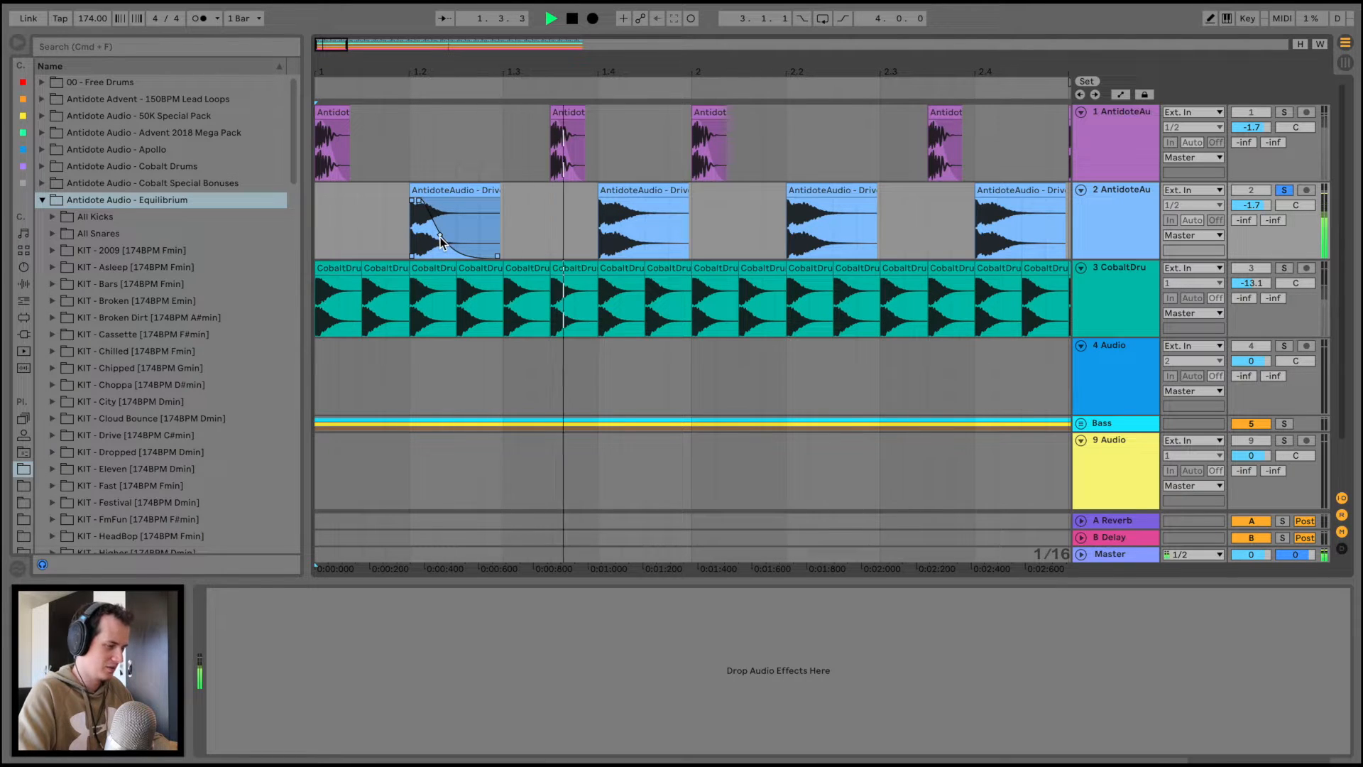
left_click(345, 144)
key("space")
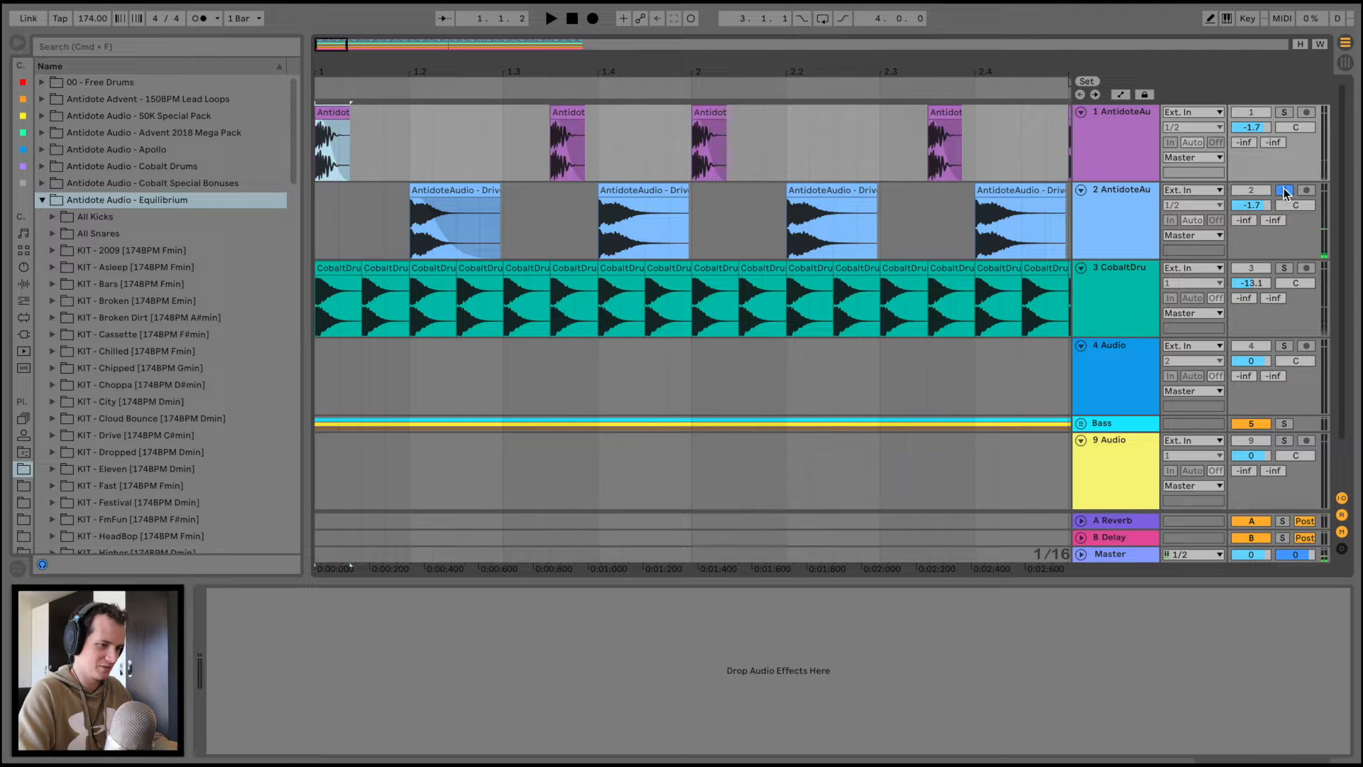
Unsolo the snare track, mute the closed hats track, and play the faded snare with the kick and bass
left_click(1285, 192)
left_click(1265, 269)
key("space")
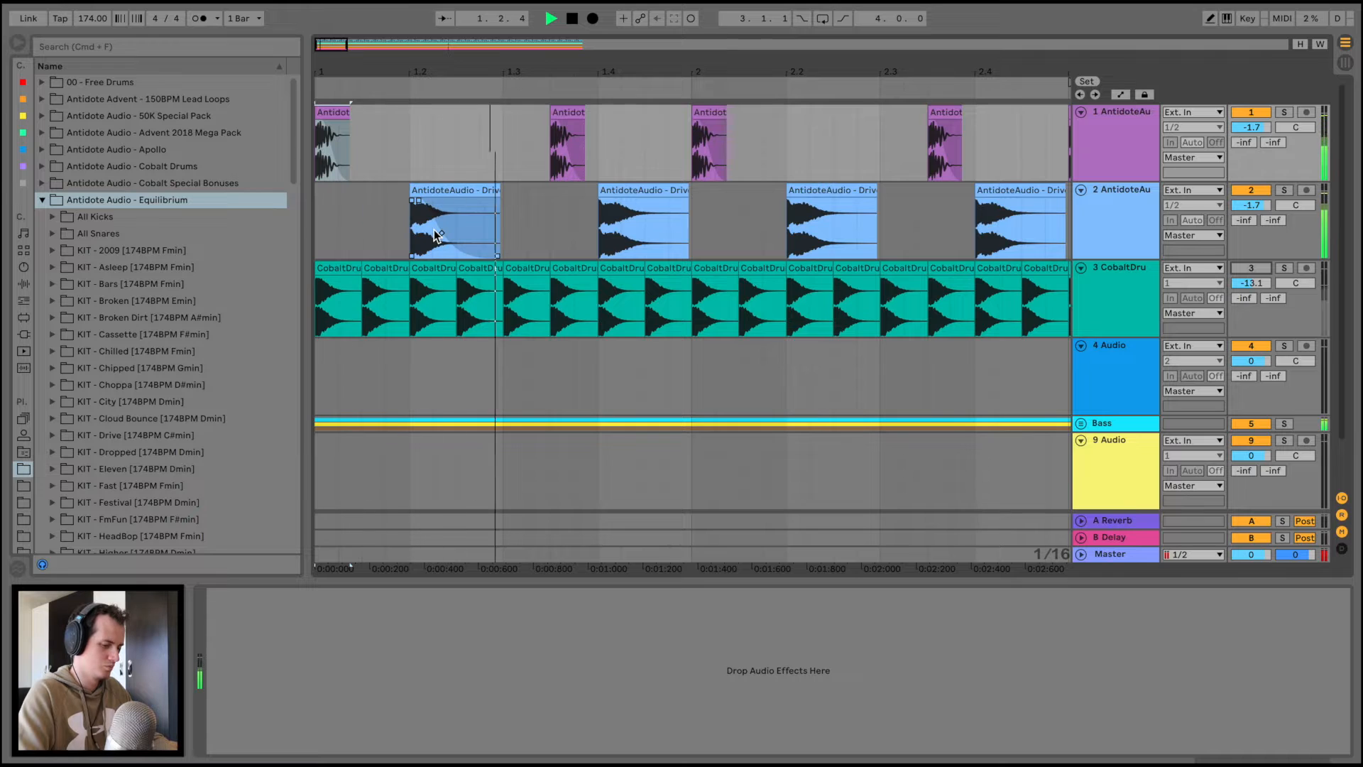
key("space")
Replace the snare clip at 1.4 with a copy of the faded snare from 1.2 and audition both
left_click(450, 192)
left_click(667, 192)
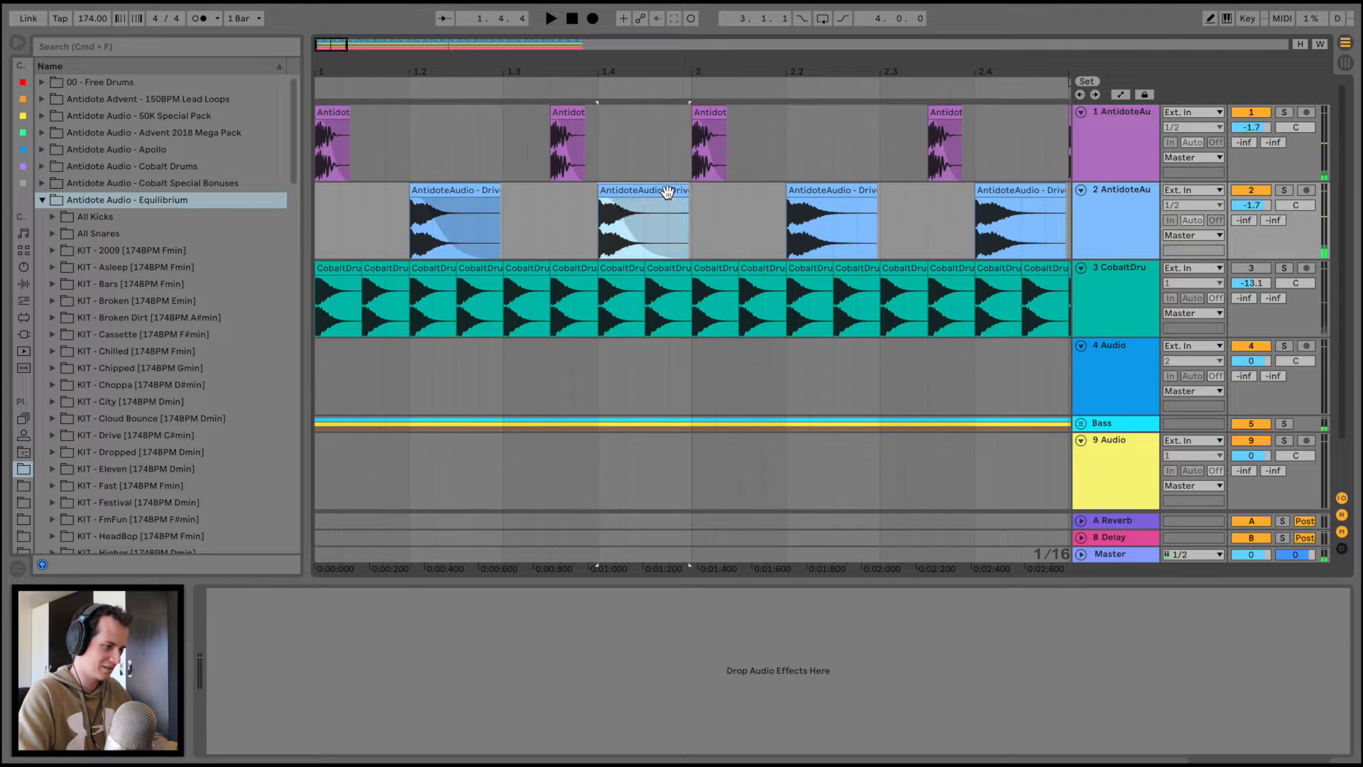
left_click(426, 195)
key("space")
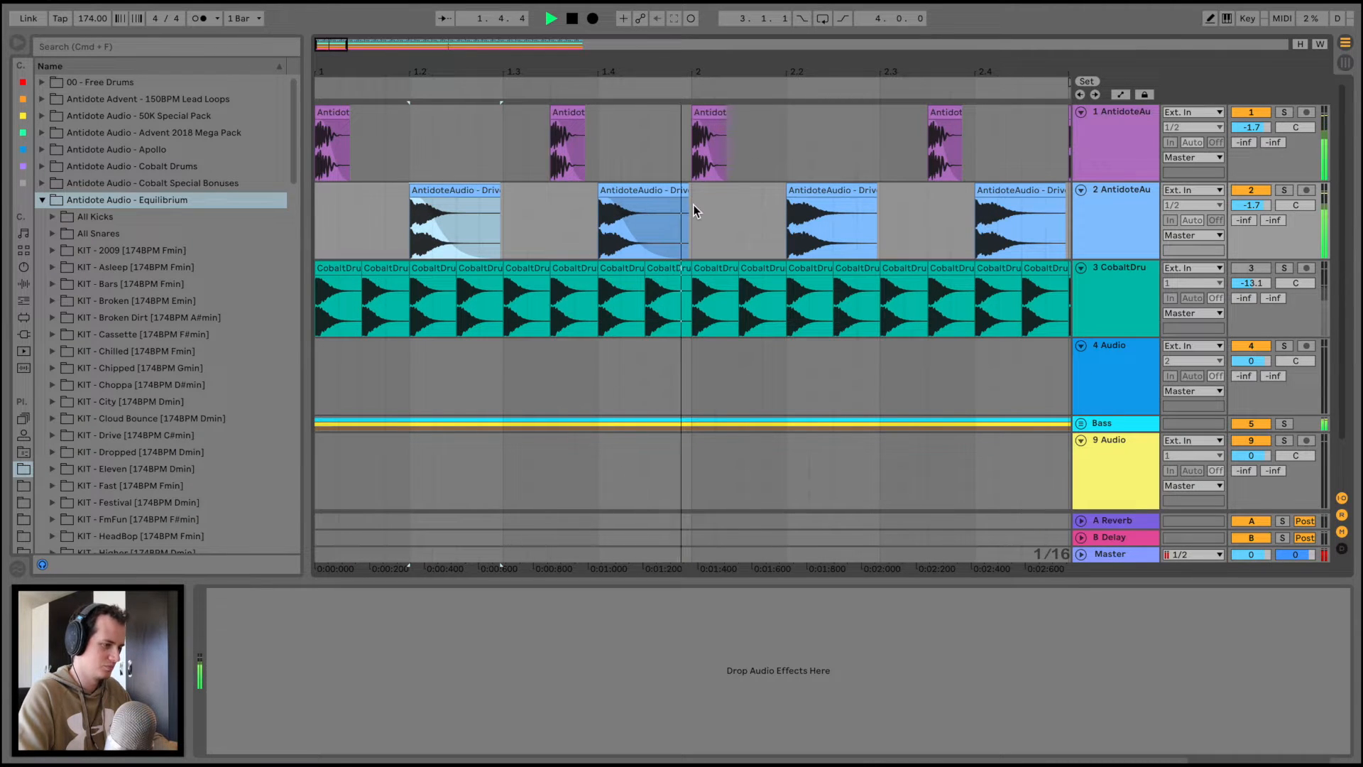
Duplicate bar 1 of the snare track with its two faded snares repeatedly until the copies reach bar 17
left_click_drag(693, 204, 180, 207)
key("space")
key("super+d")
key("super+d")
key("super+d")
key("super+d")
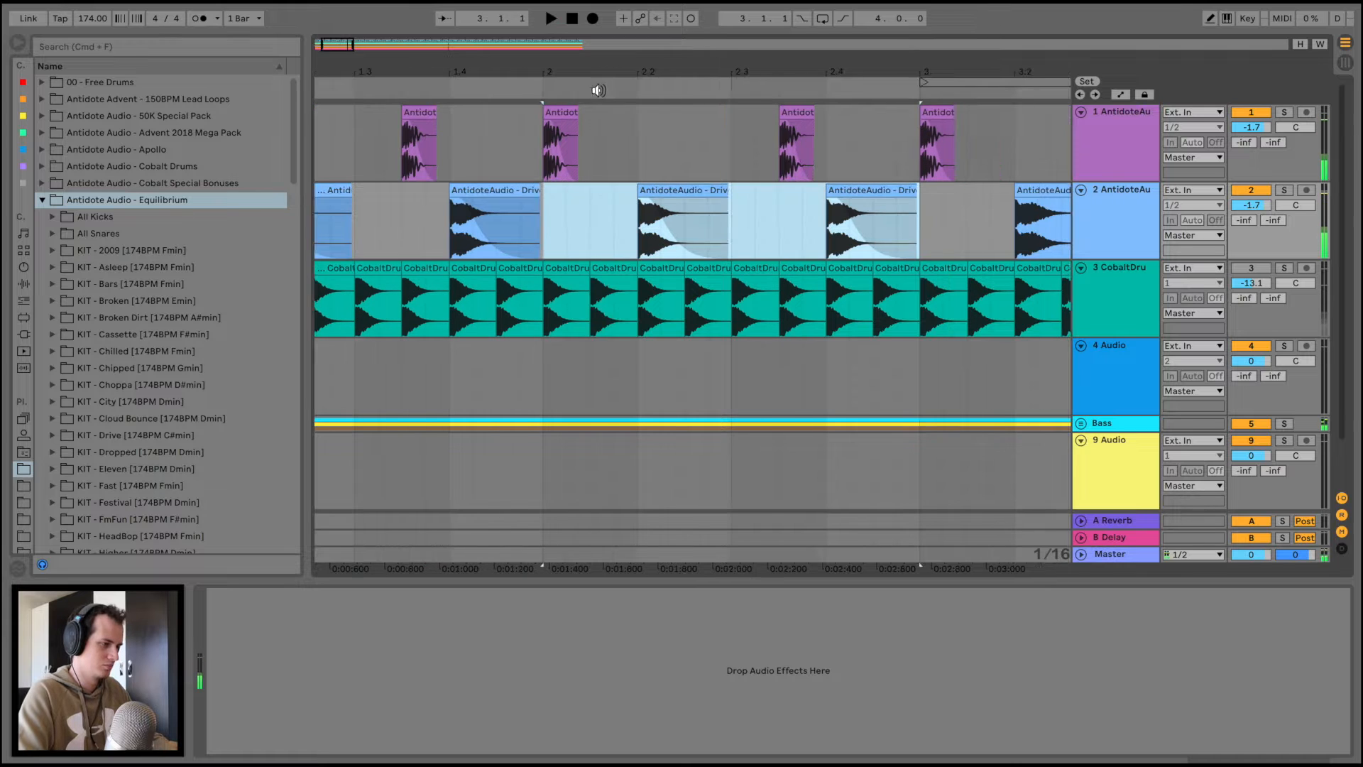
left_click_drag(634, 73, 510, 74)
key("super+d")
key("super+d")
key("super+d")
key("super+d")
key("super+d")
key("super+d")
key("super+d")
key("super+d")
key("super+d")
key("super+d")
key("super+d")
key("super+d")
key("super+d")
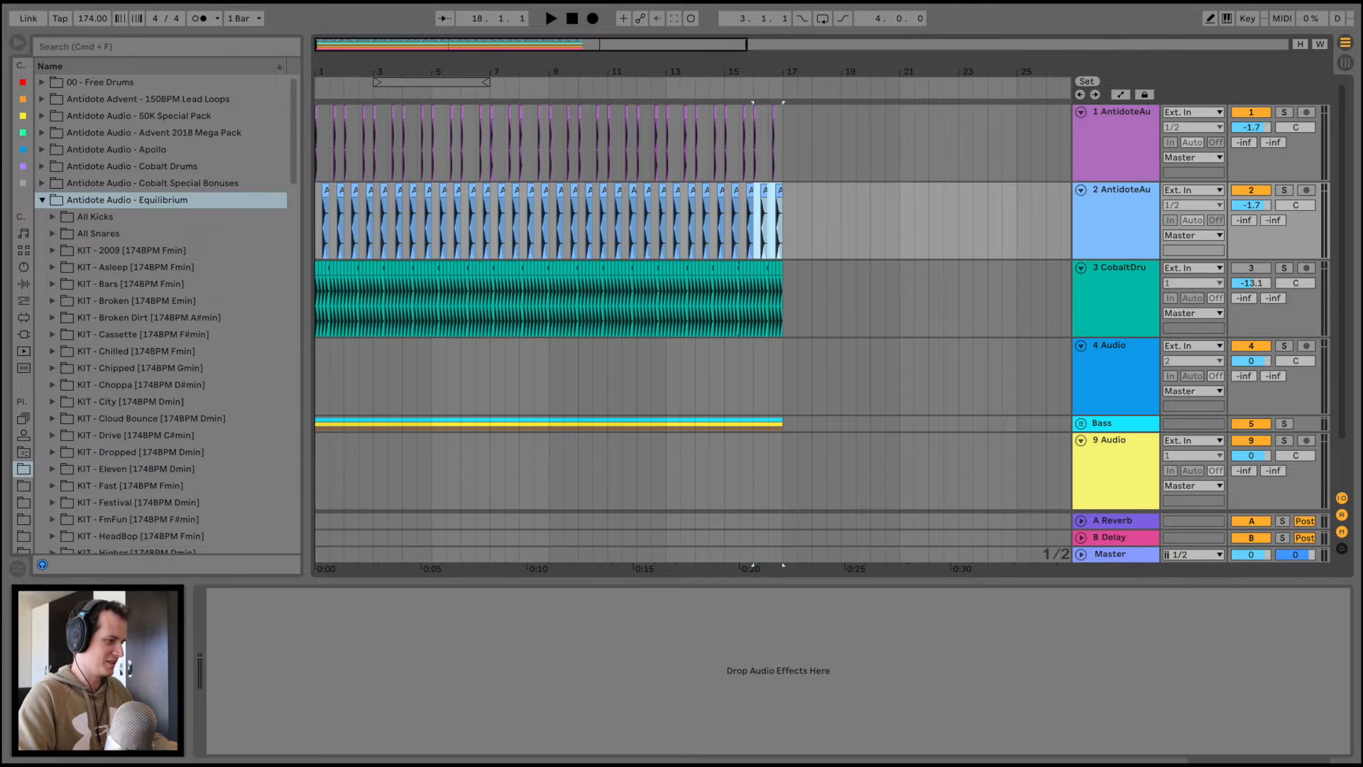
Return to the start of the arrangement and unfold the Bass group into its individual tracks
left_click_drag(320, 67, 316, 92)
left_click(328, 134)
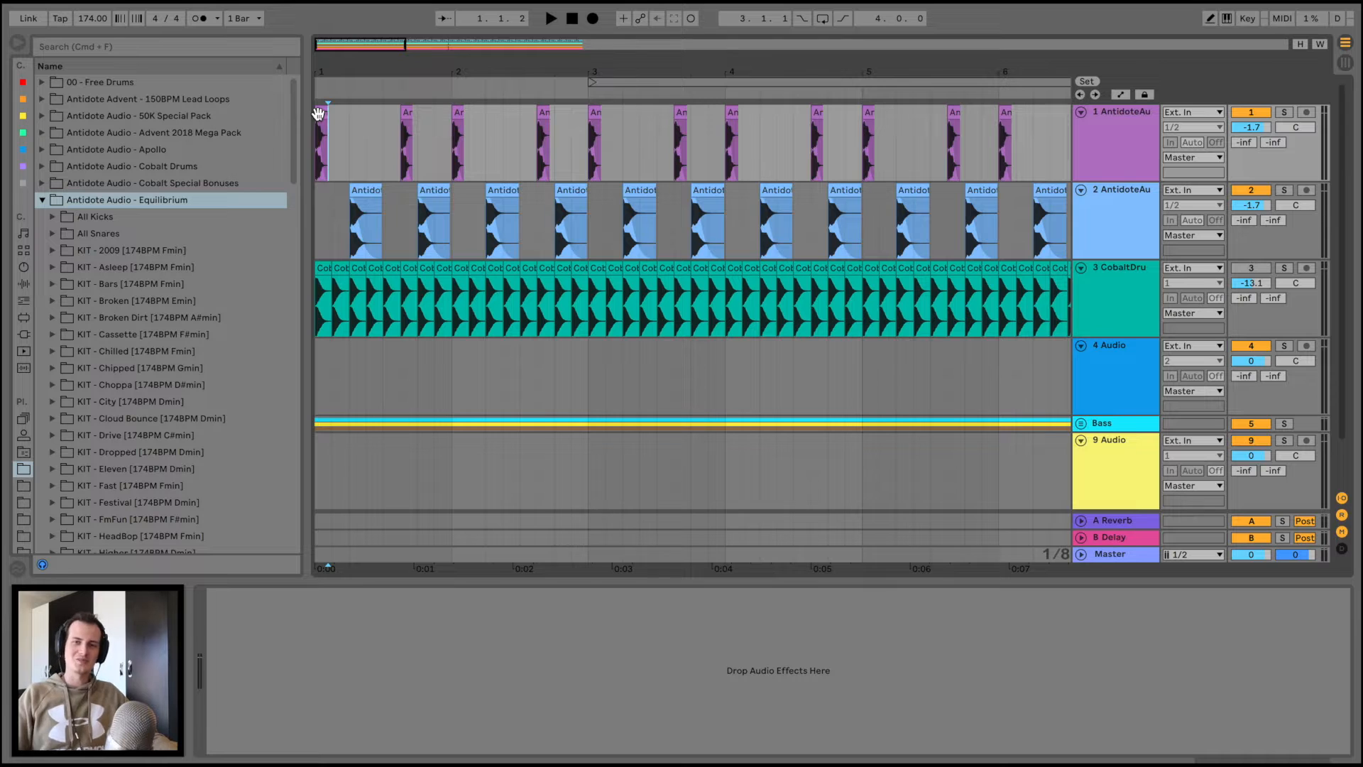
left_click_drag(317, 65, 317, 69)
scroll(1136, 446, "down", 3)
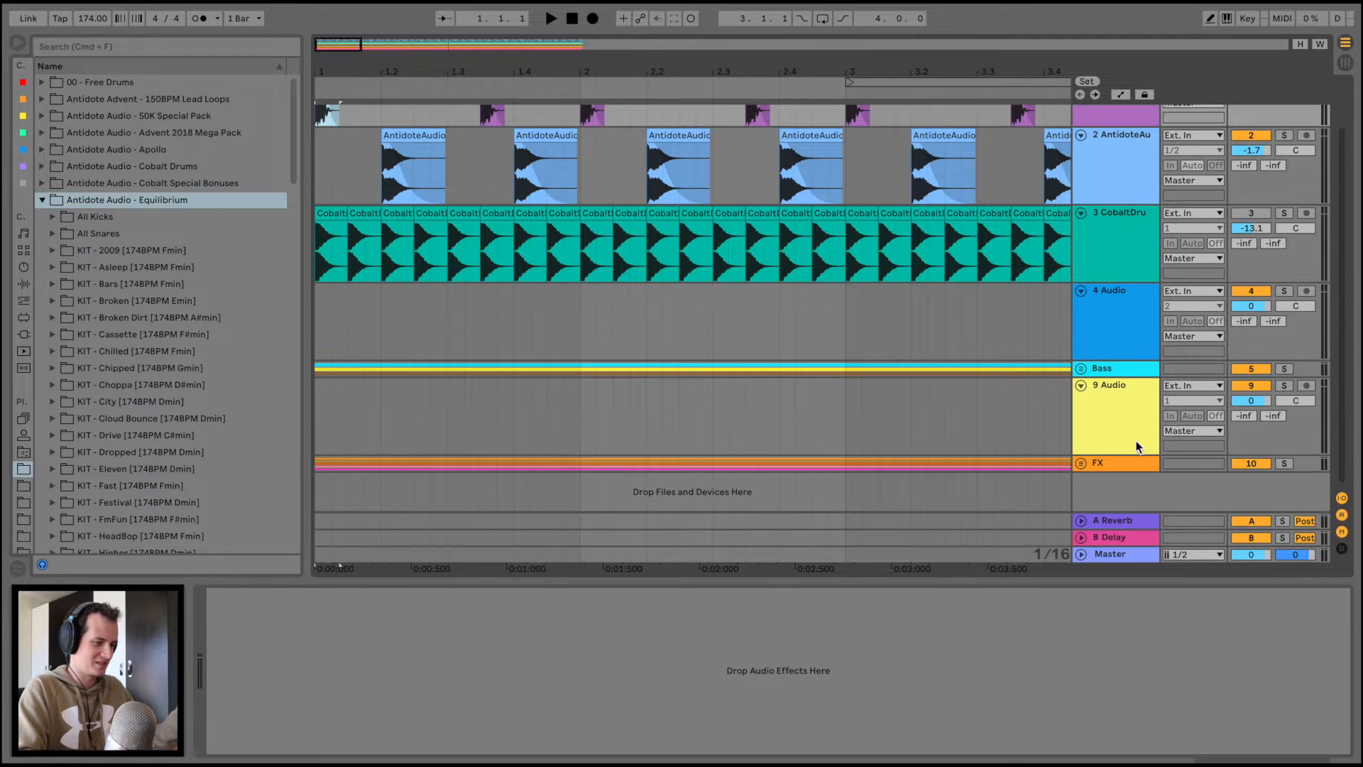
left_click(1079, 368)
scroll(653, 436, "down", 5)
left_click(870, 292)
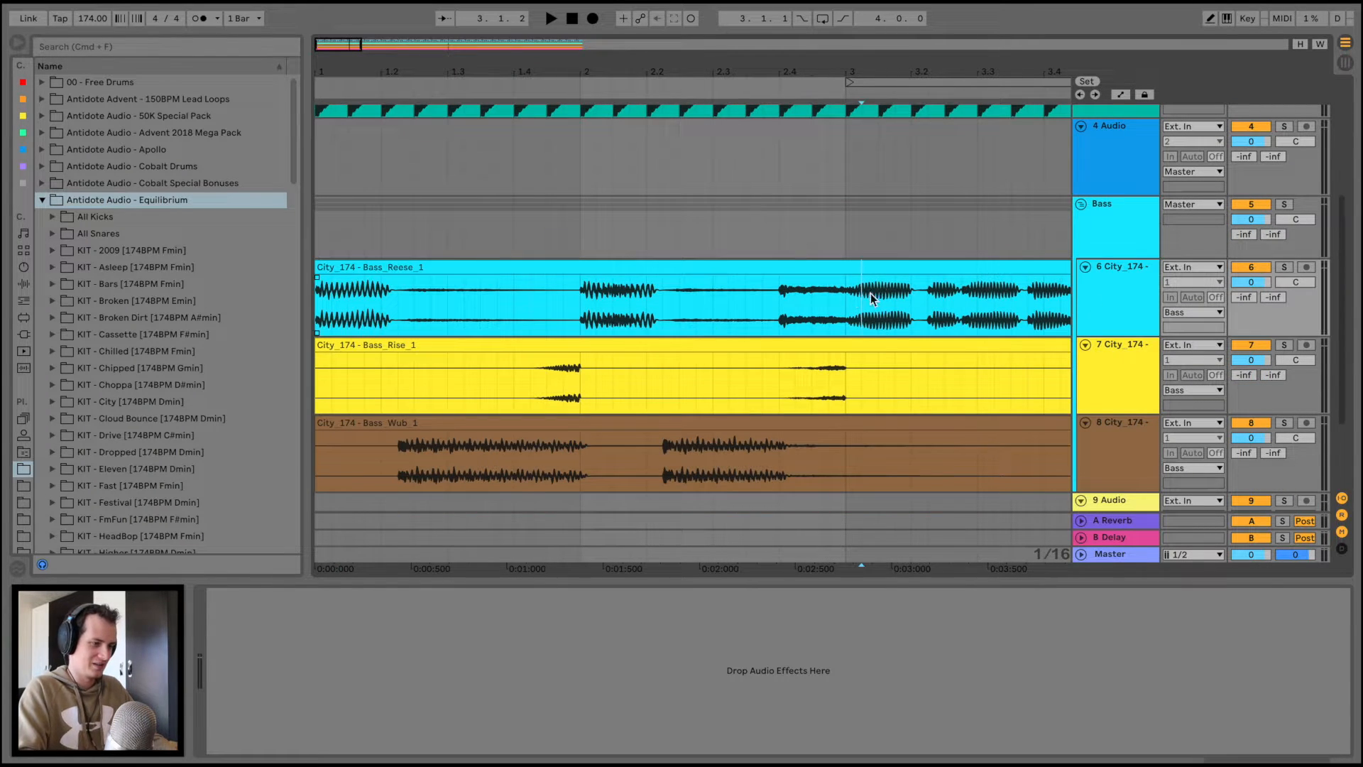
Audition the Reese and Wub bass tracks in solo
key("space")
left_click(1283, 268)
scroll(751, 323, "down", 1)
key("space")
left_click(1281, 421)
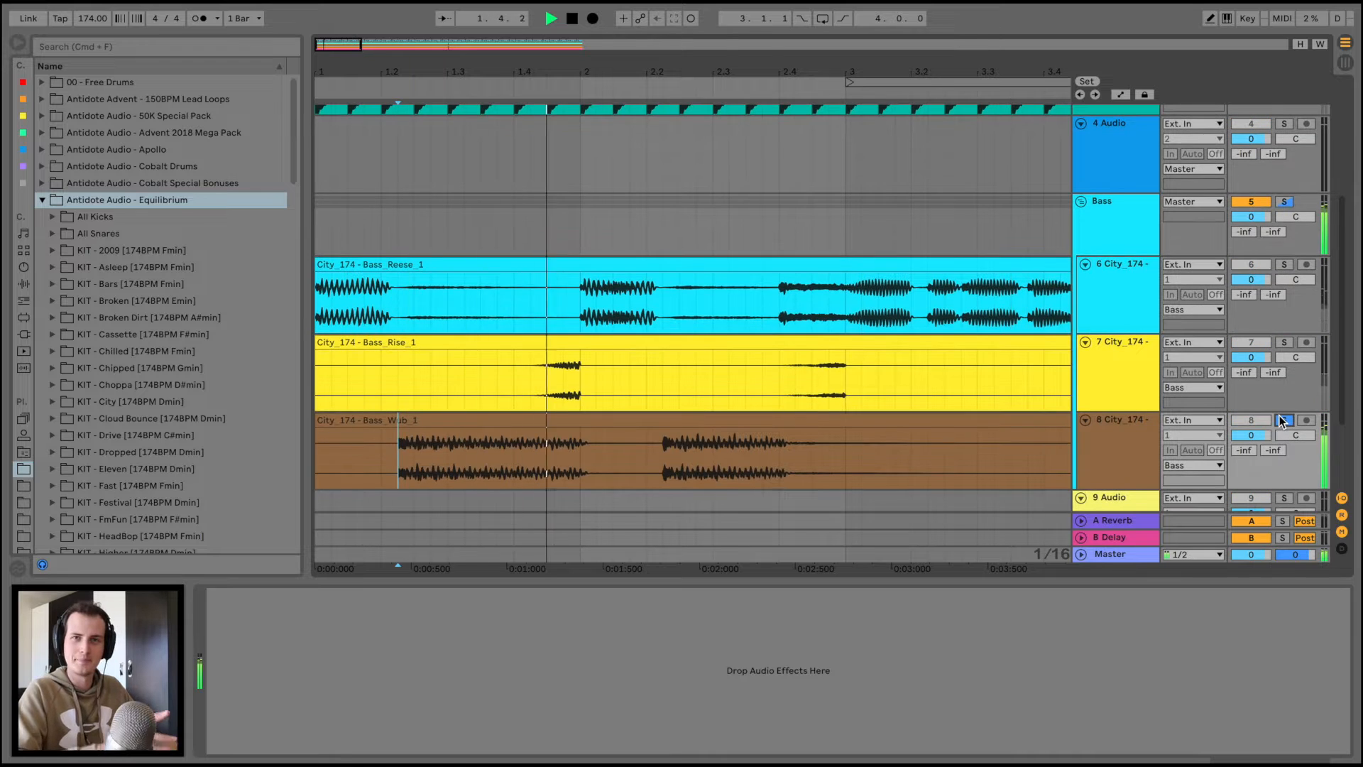
key("space")
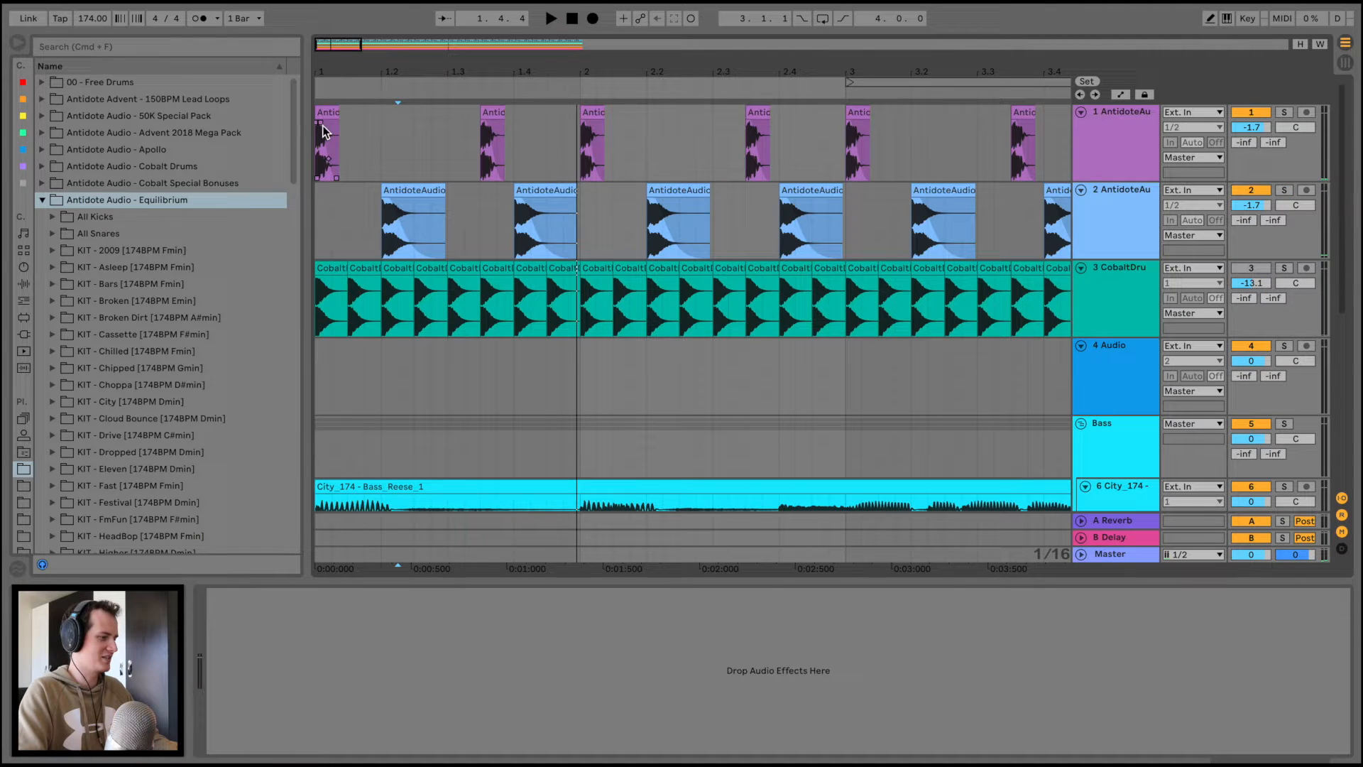
Play the kick, faded snares and bass together from the first kick
left_click(322, 113)
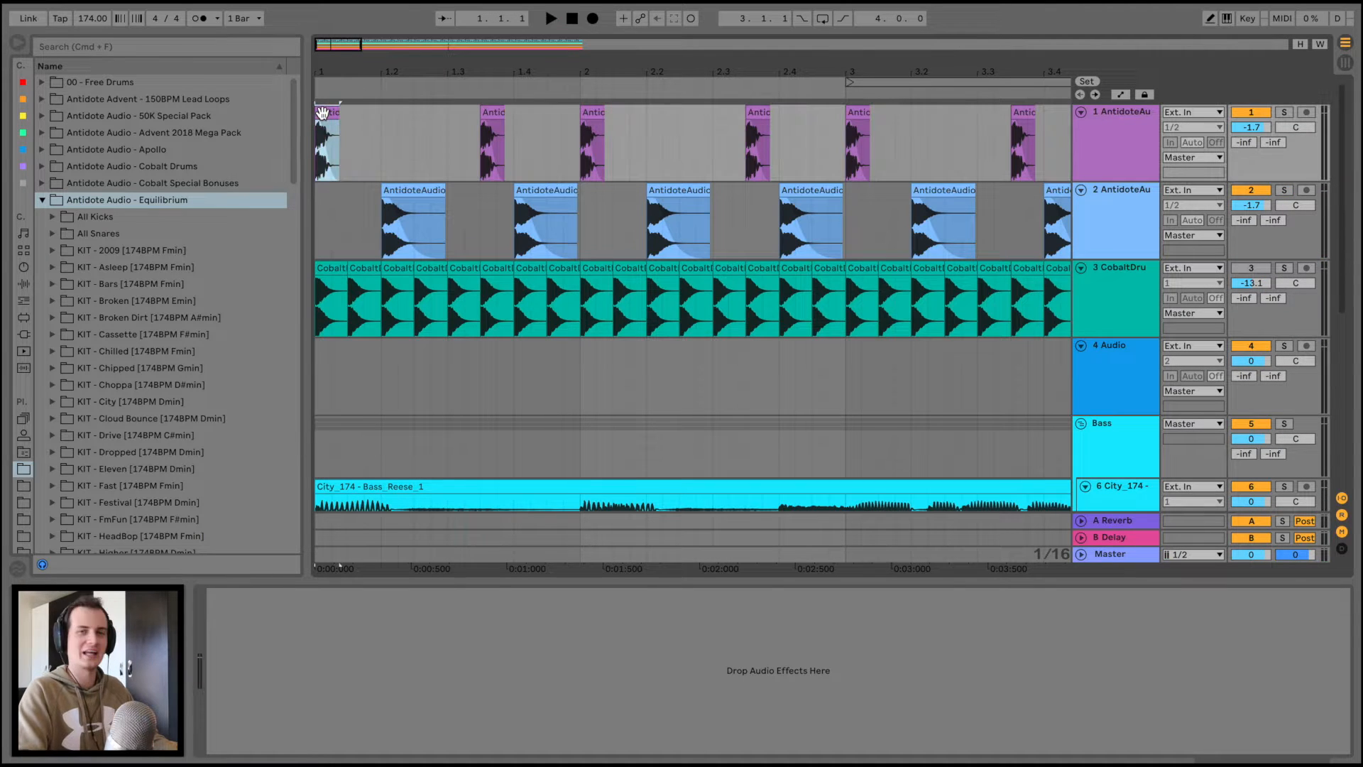
key("space")
left_click_drag(329, 74, 330, 68)
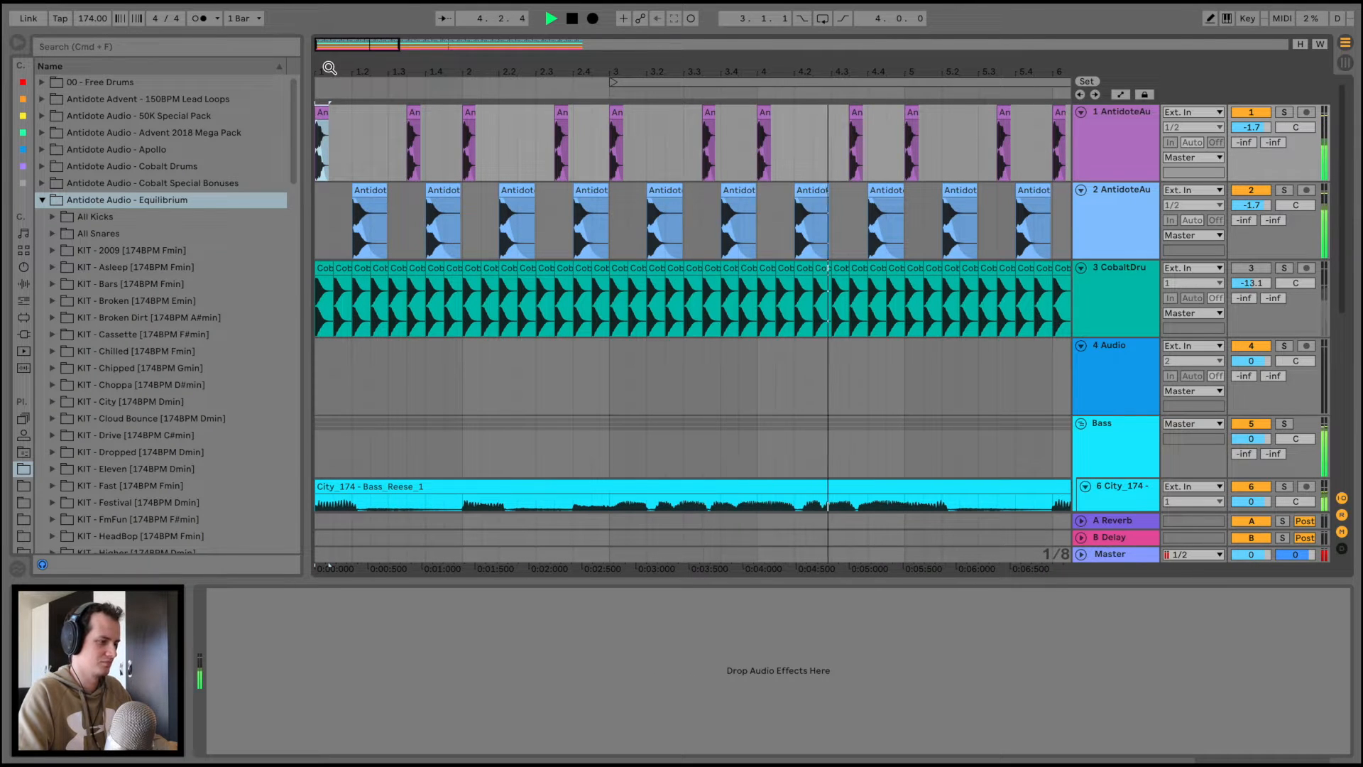
key("space")
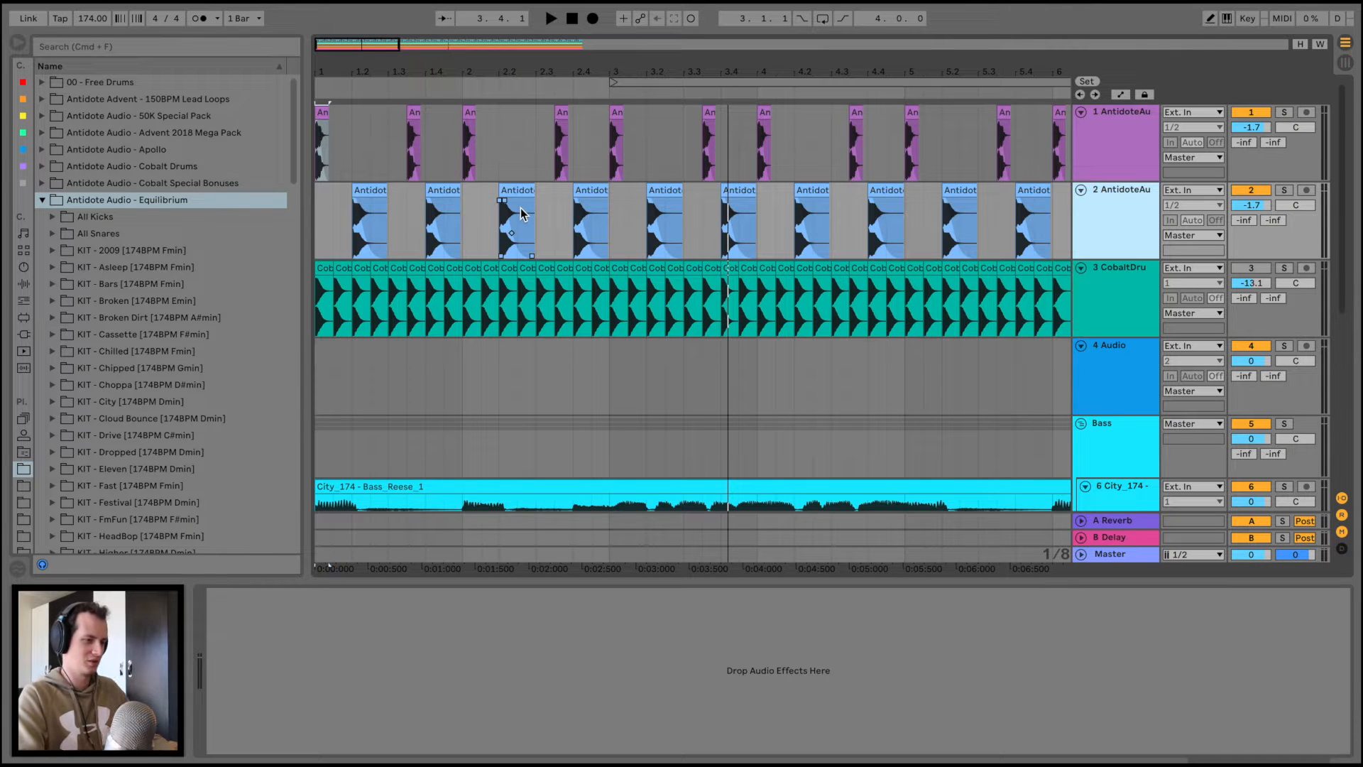
Copy the Drive_Snare clip at 1.2 onto a new audio track below the snares and move the copy to just before 1.1.3
key("super+t")
left_click_drag(318, 73, 317, 152)
left_click_drag(496, 189, 496, 279)
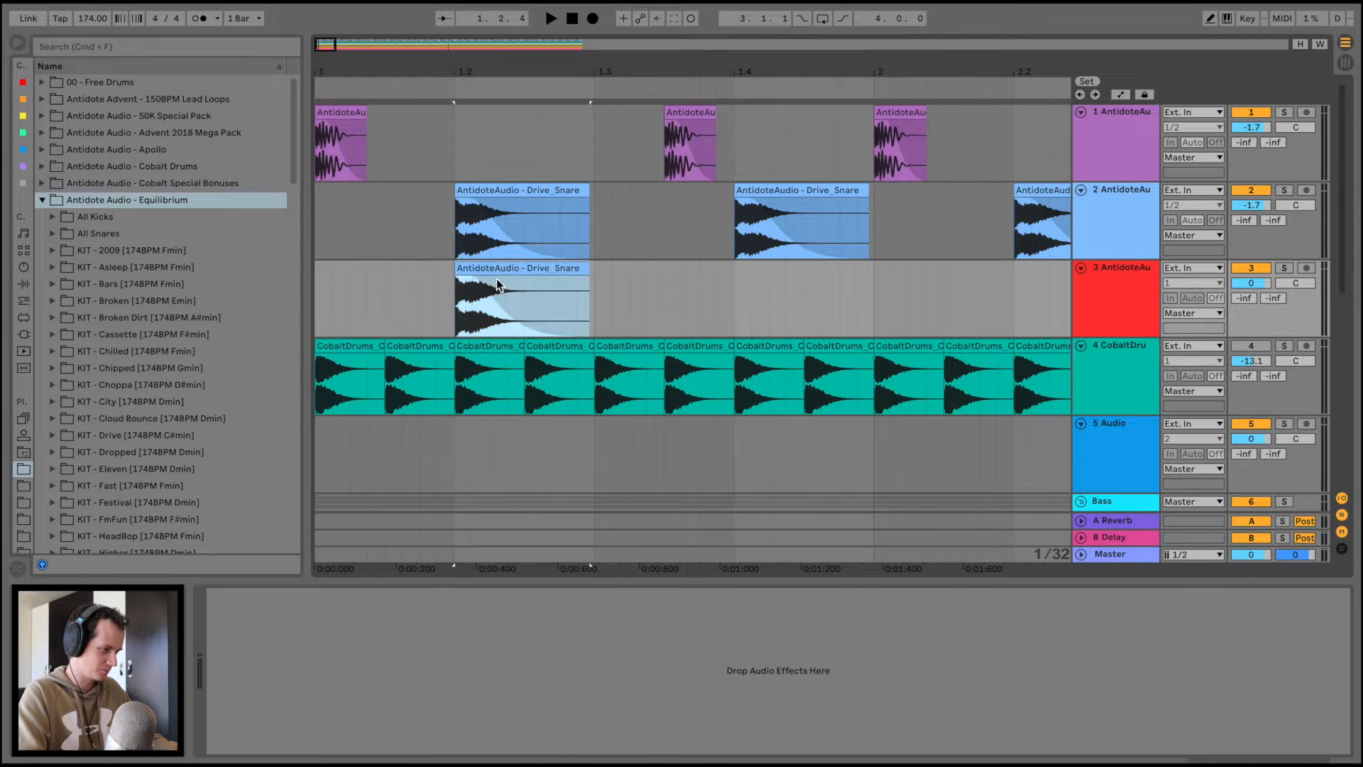
left_click_drag(401, 72, 401, 117)
scroll(529, 275, "left", 3)
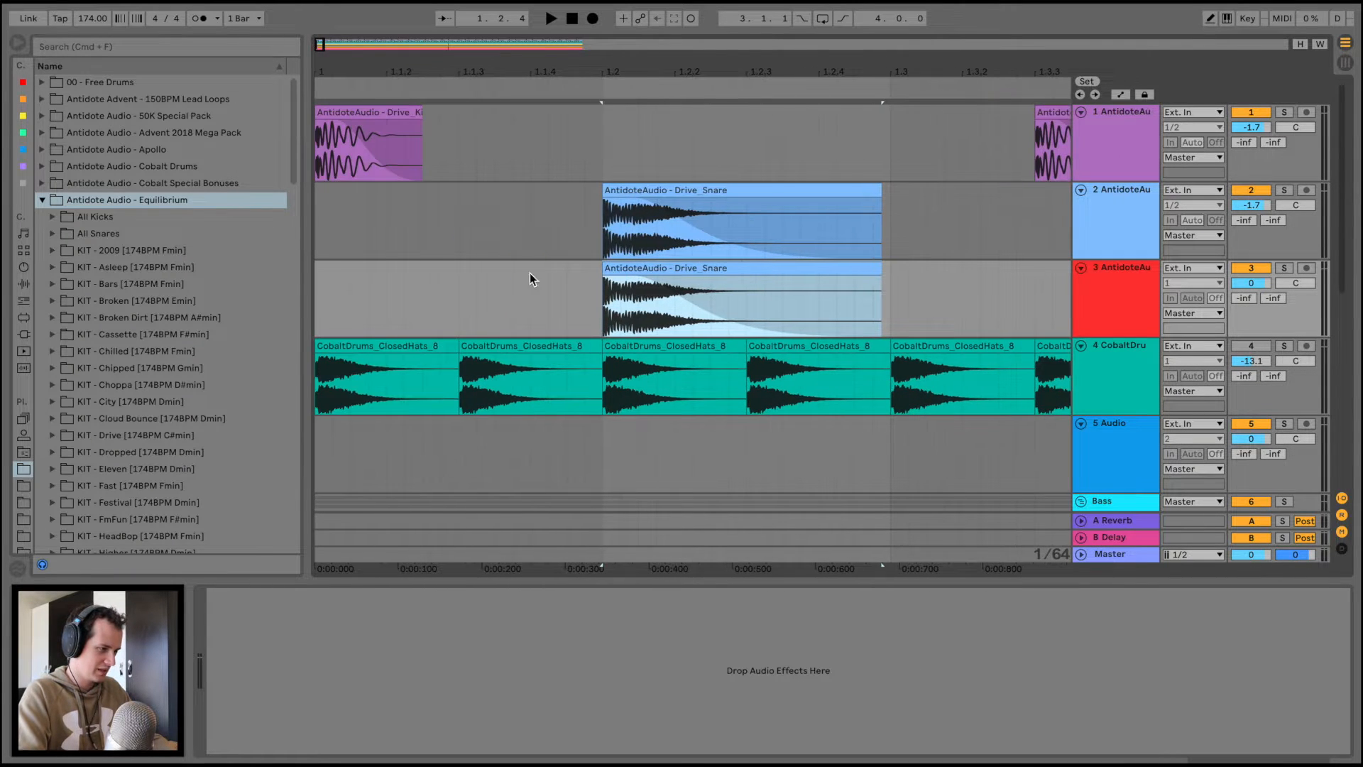
left_click_drag(741, 268, 586, 267)
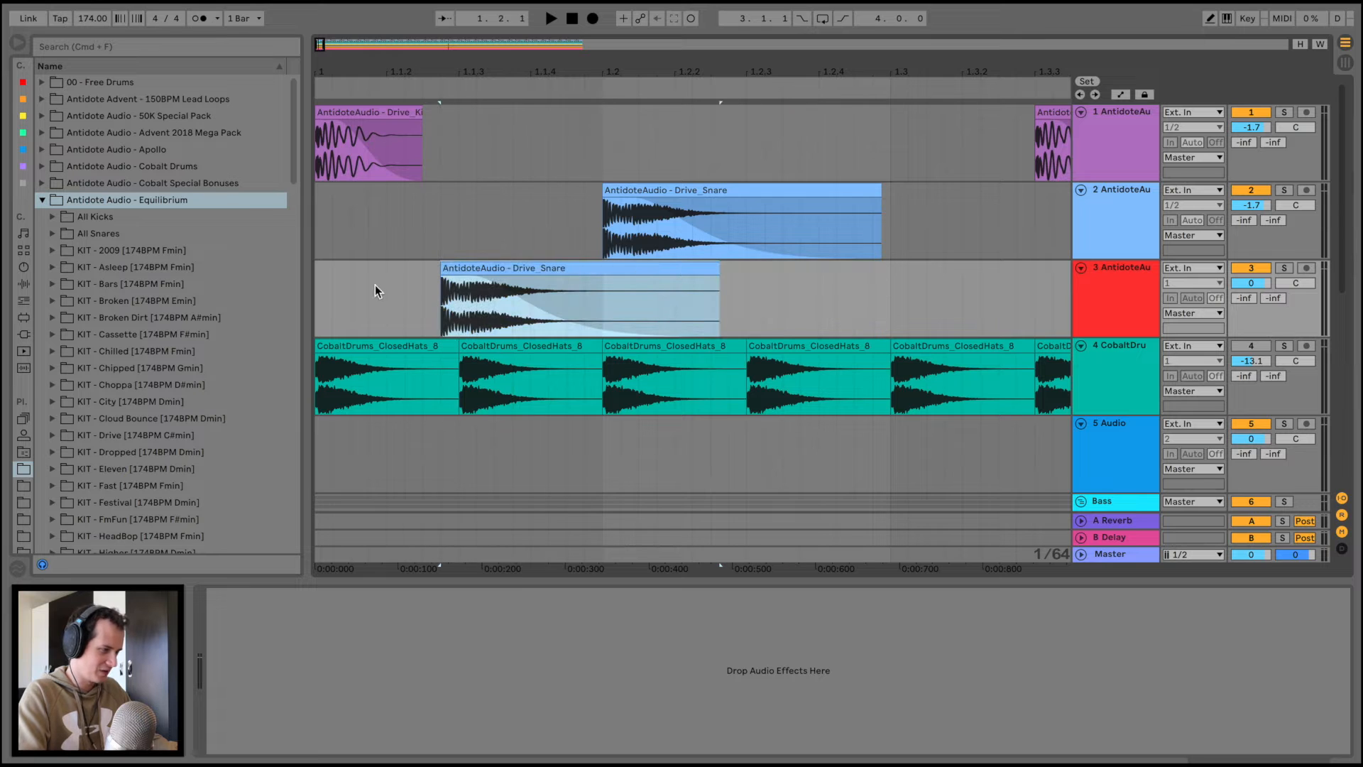
Trim the initial transient off the copied snare and shorten its end to about 0.27 s on the timeline
left_click_drag(438, 72, 438, 113)
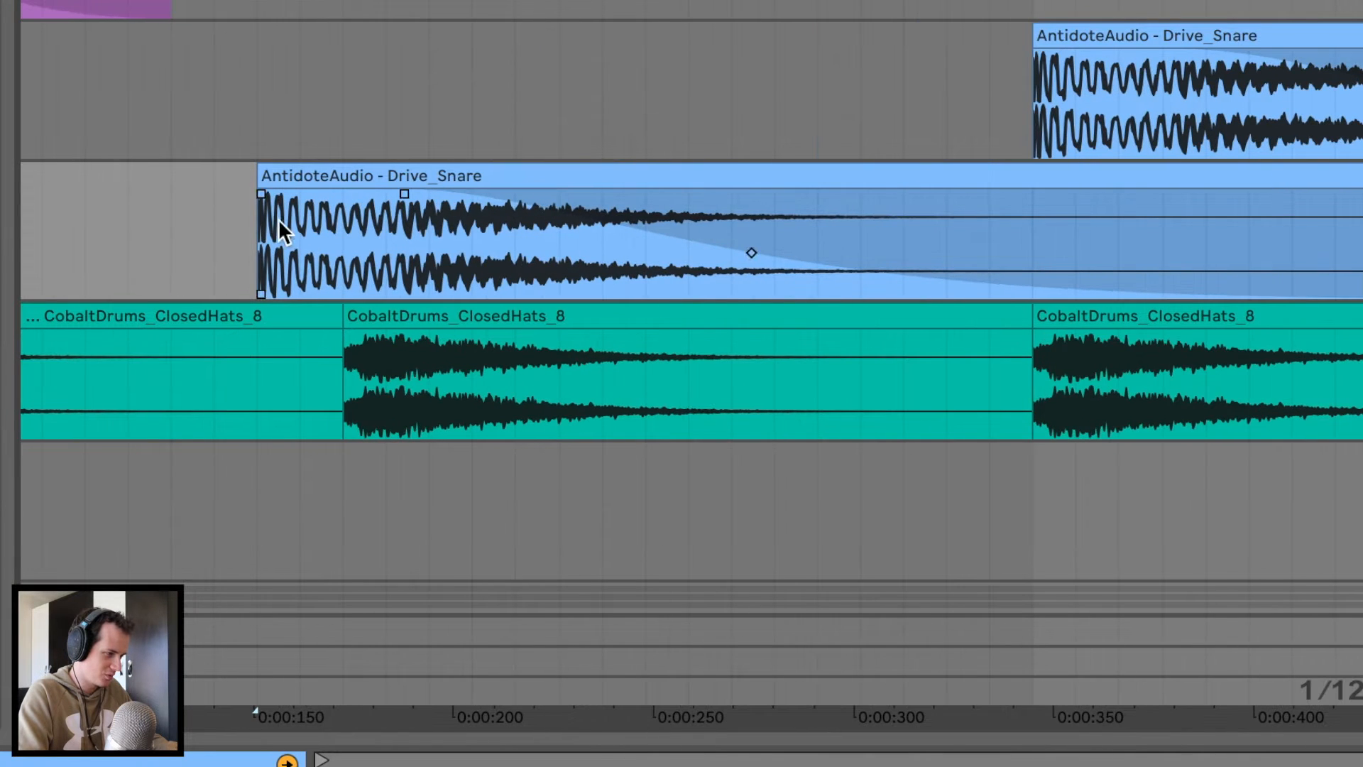
left_click(449, 265)
left_click_drag(267, 169, 284, 169)
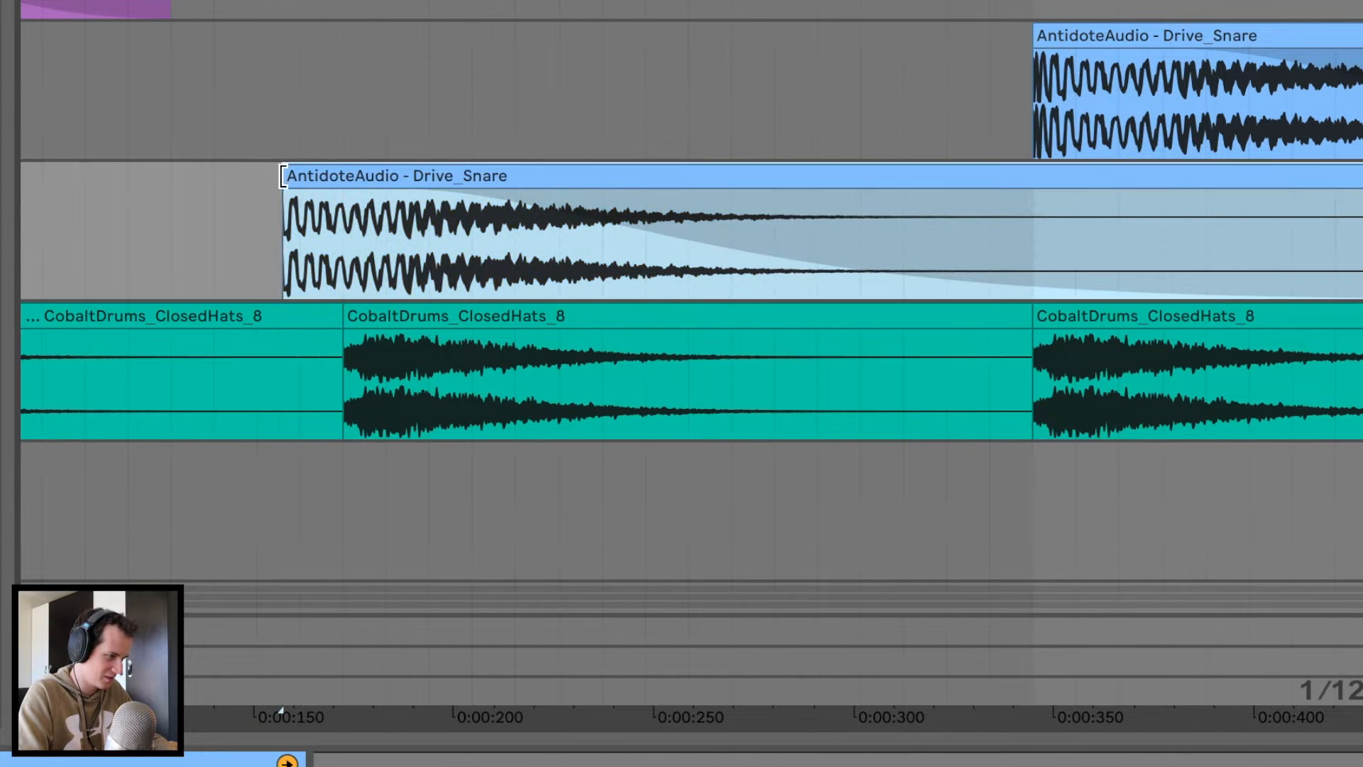
left_click(289, 198)
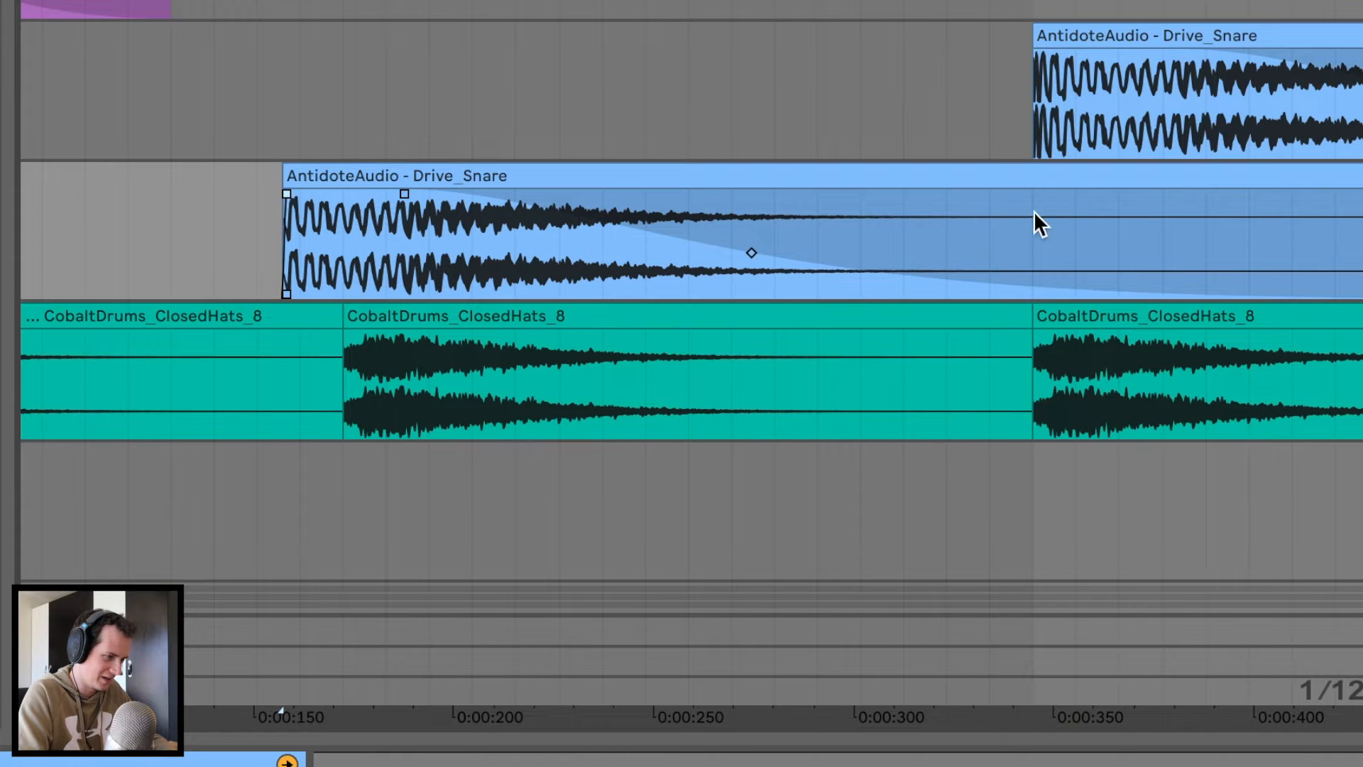
key("minus")
left_click_drag(1276, 178, 705, 196)
Audition the trimmed snare copy and give its fade-out a steeper downward curve
left_click(359, 245)
key("space")
key("space")
key("space")
key("space")
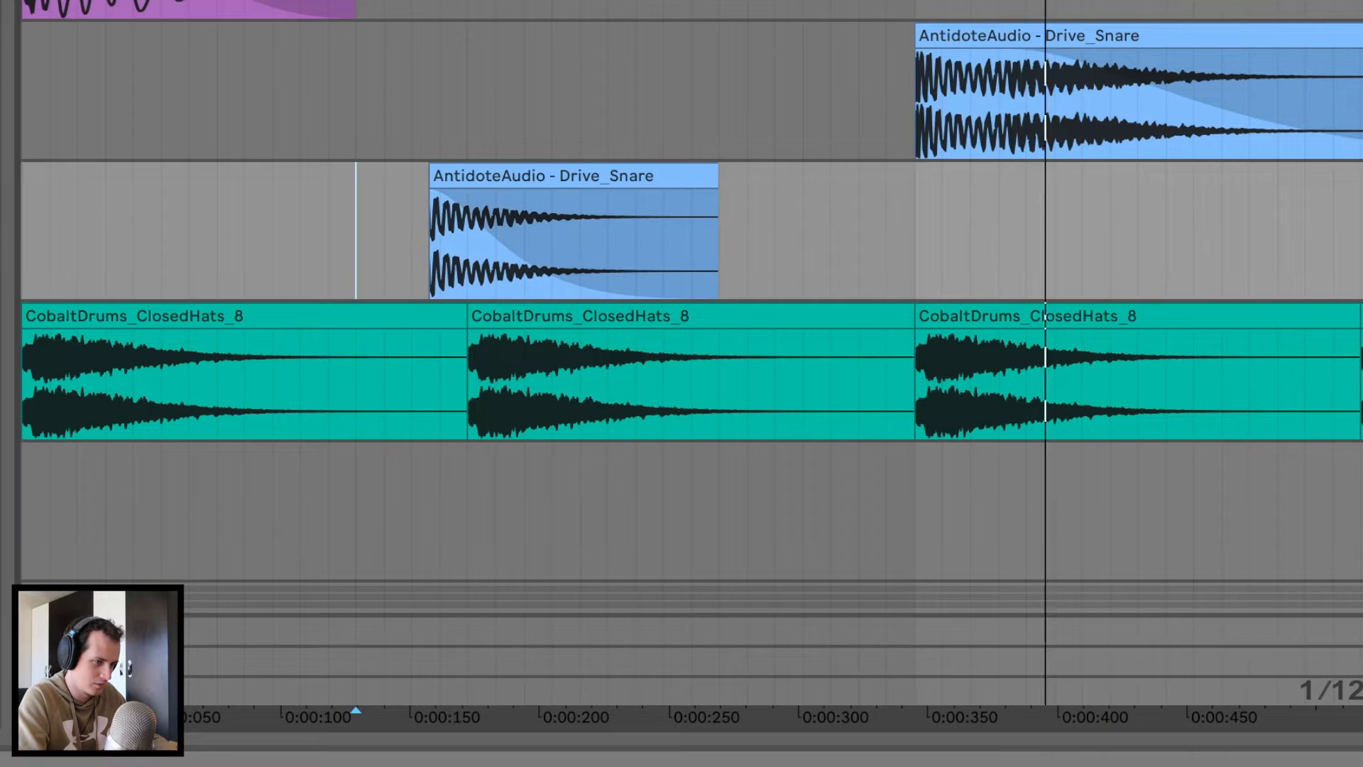
mouse_move(518, 244)
left_mouse_down()
mouse_move(480, 265)
mouse_move(492, 245)
mouse_move(616, 211)
mouse_move(522, 262)
left_mouse_up()
key("space")
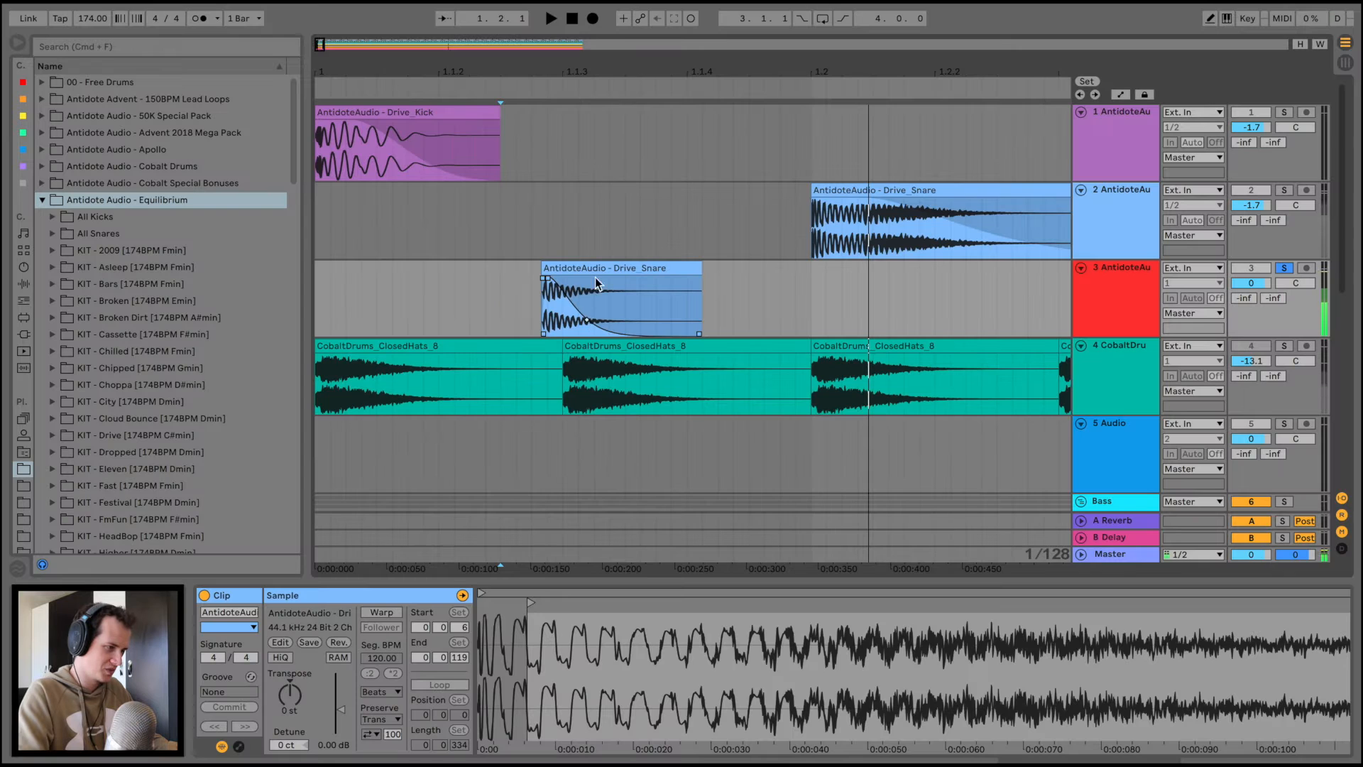
Play the shortened ghost snare repeatedly in solo
left_click_drag(621, 72, 411, 72)
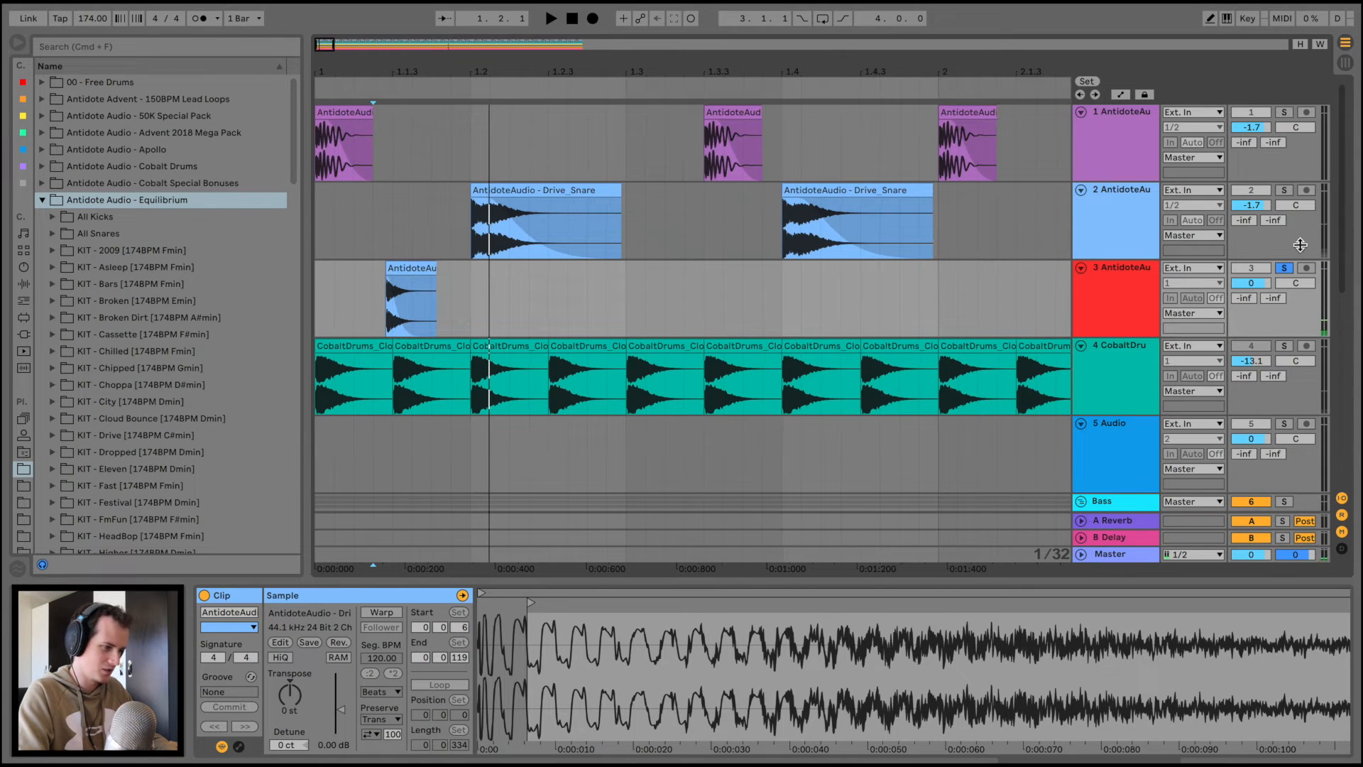
key("space")
key("space")
key("space")
key("space")
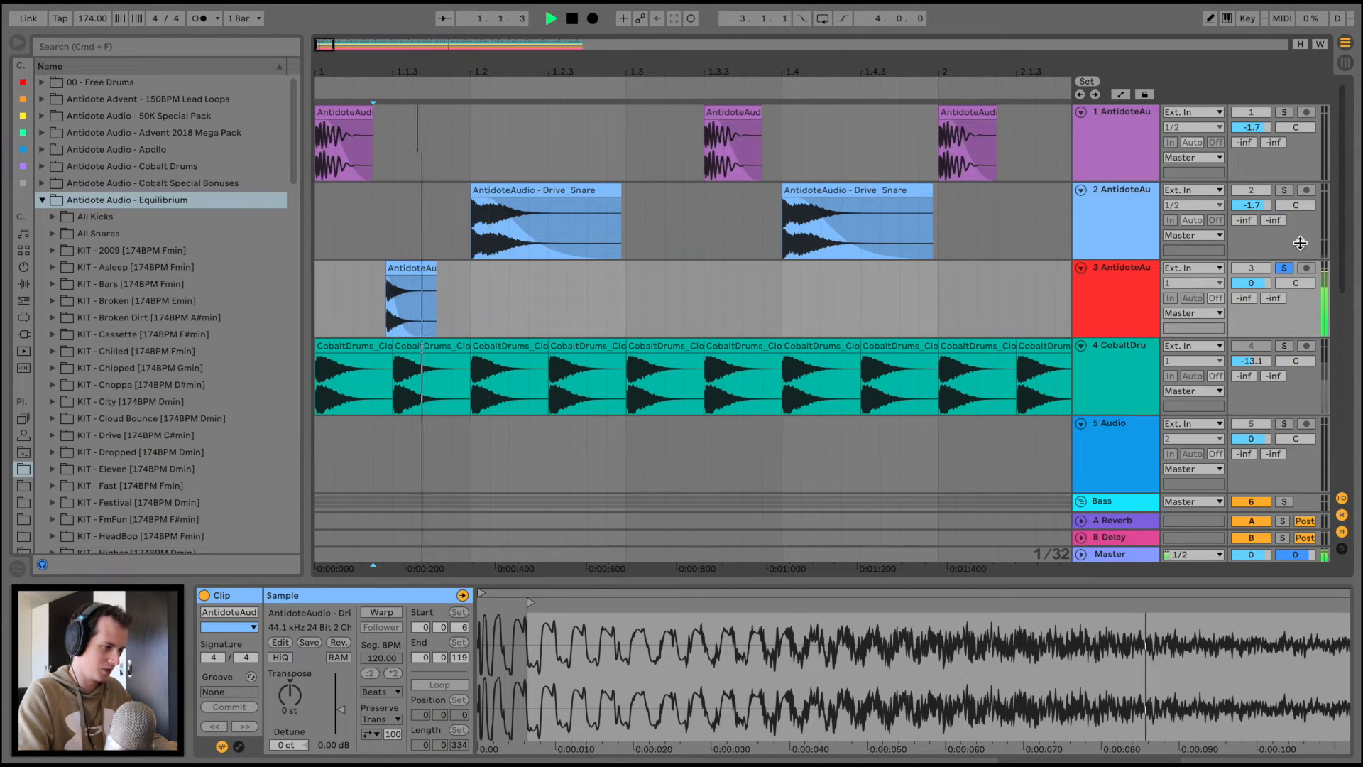
key("space")
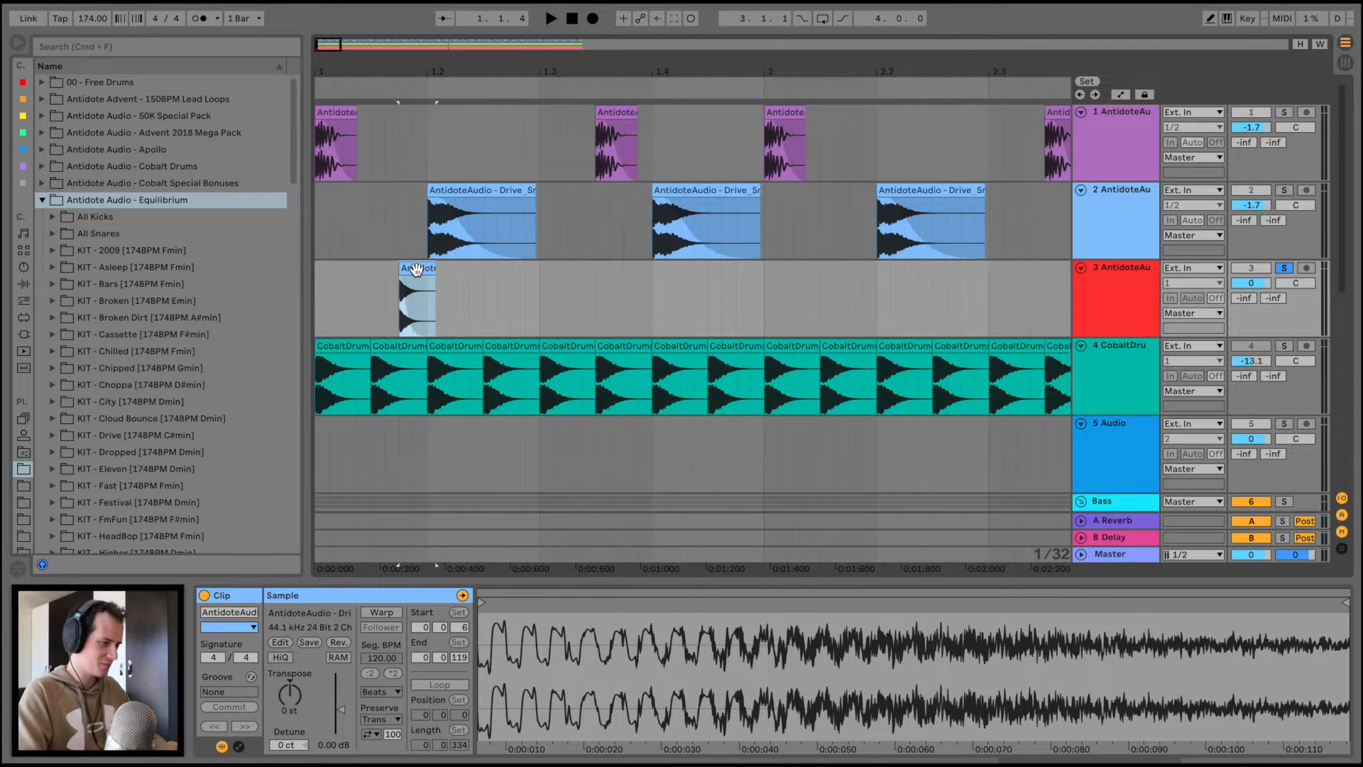
Place ghost snares at 1.2.4 and 1.3.2 and play them with the main snare and kick tracks also soloed
left_click_drag(417, 269, 581, 272)
left_click(330, 292)
key("space")
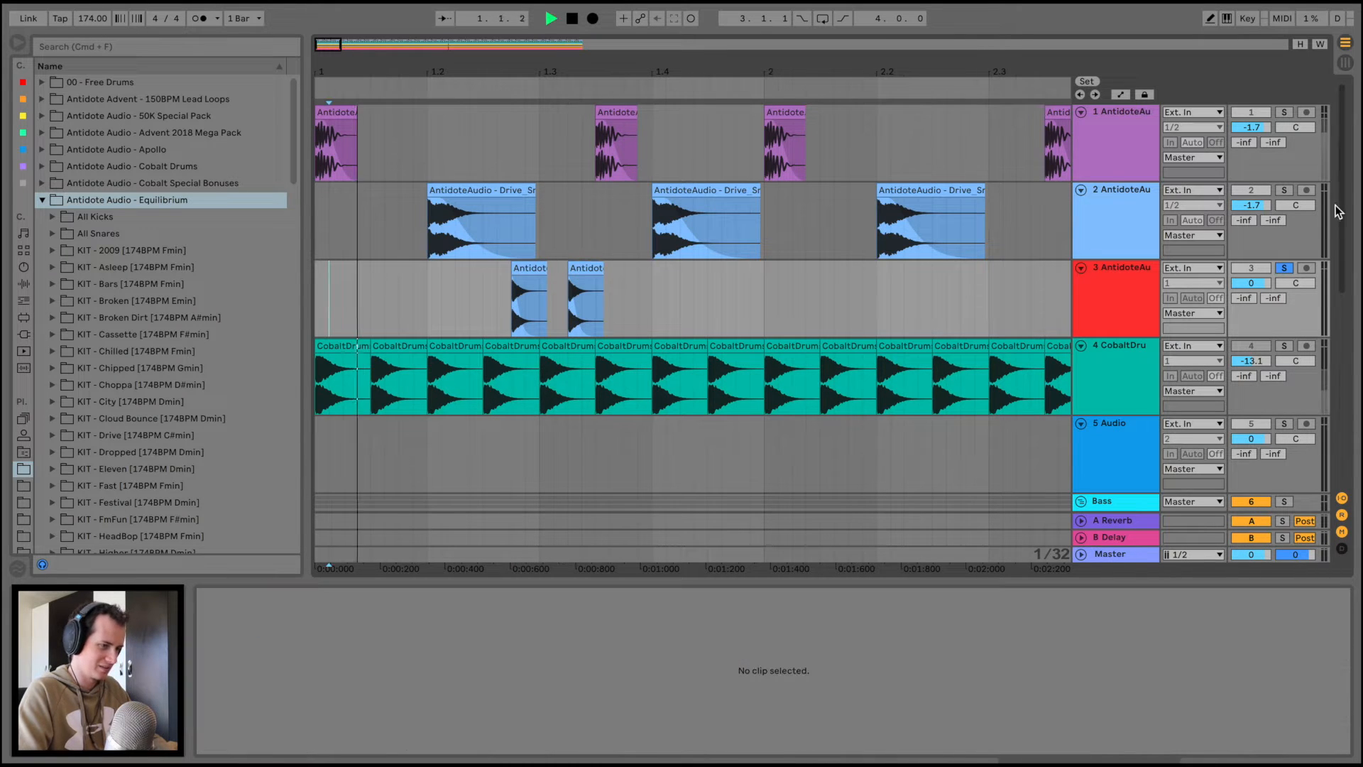
left_click(1278, 191)
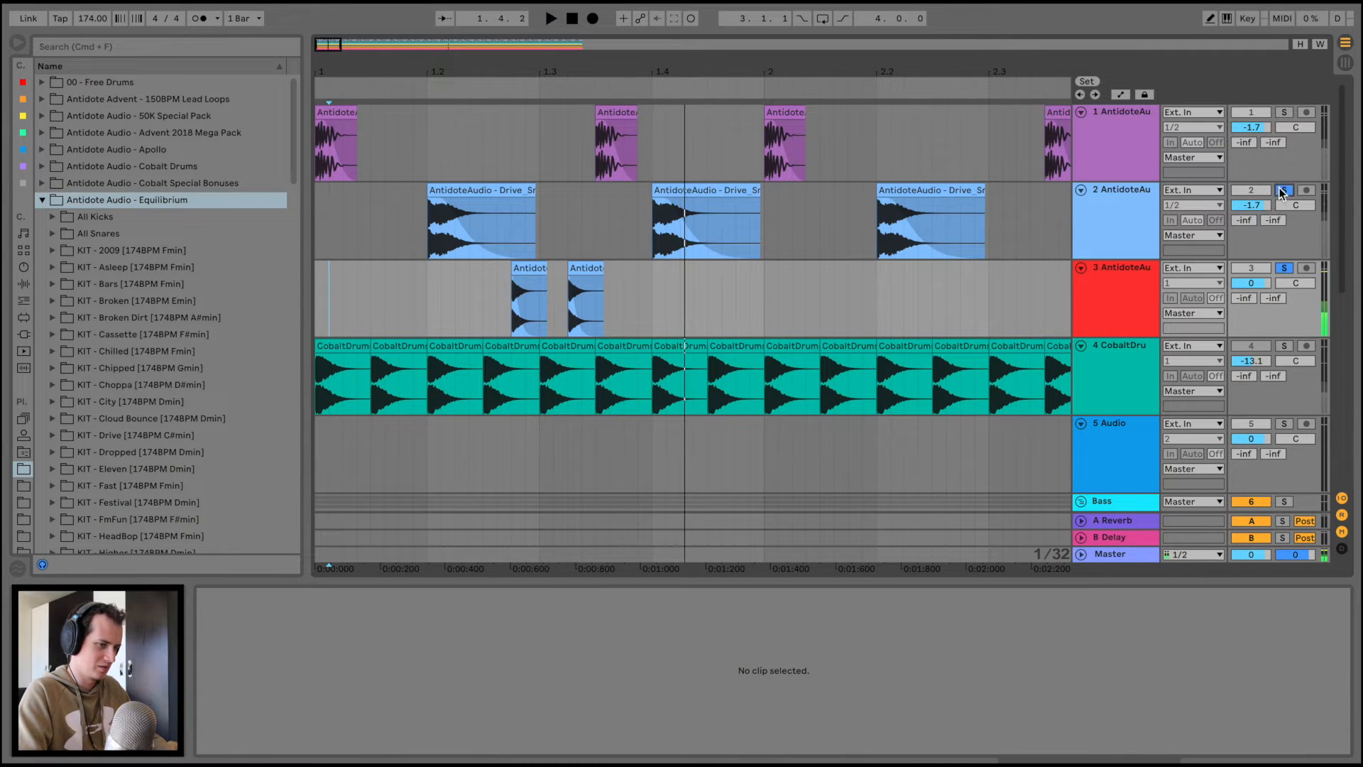
left_click(1284, 113)
Group the kick, snare and ghost snare tracks
left_click(1089, 125)
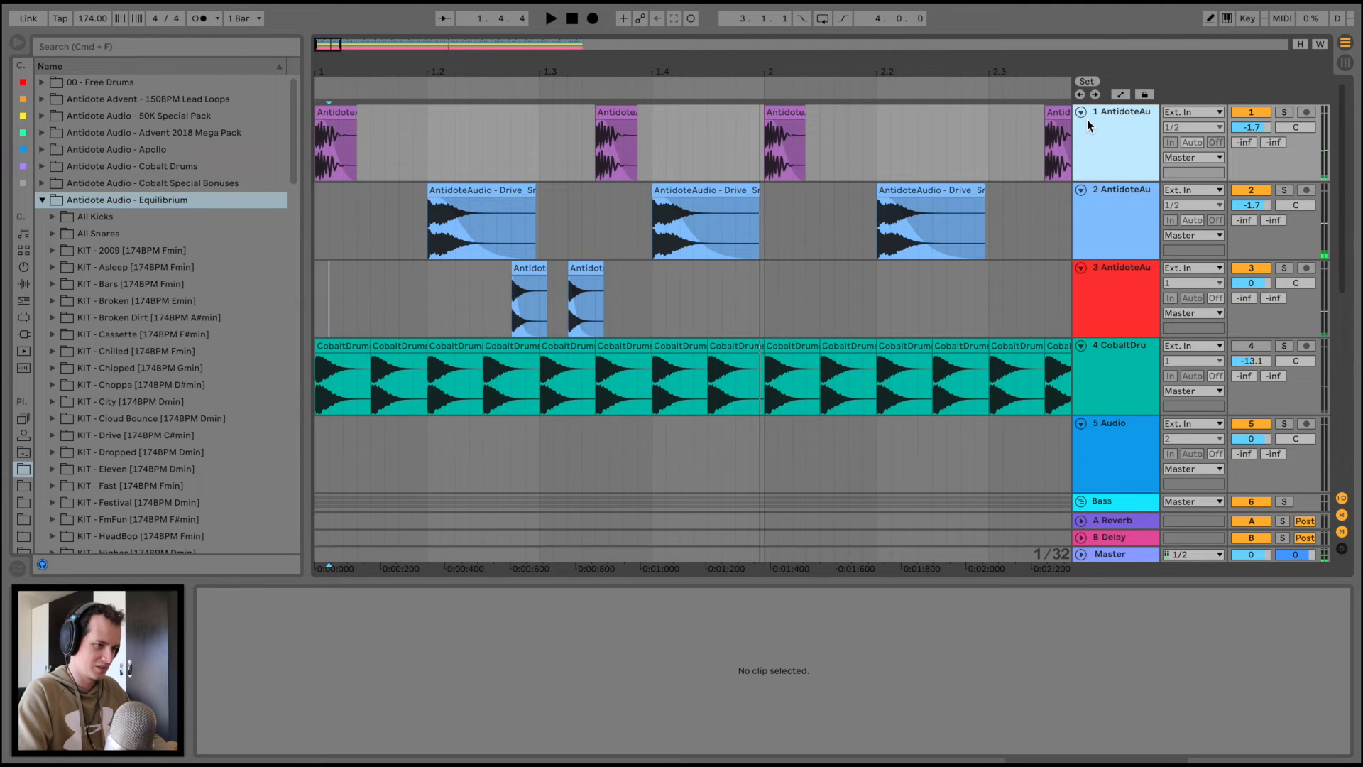
left_click(1135, 316, "shift")
key("super+g")
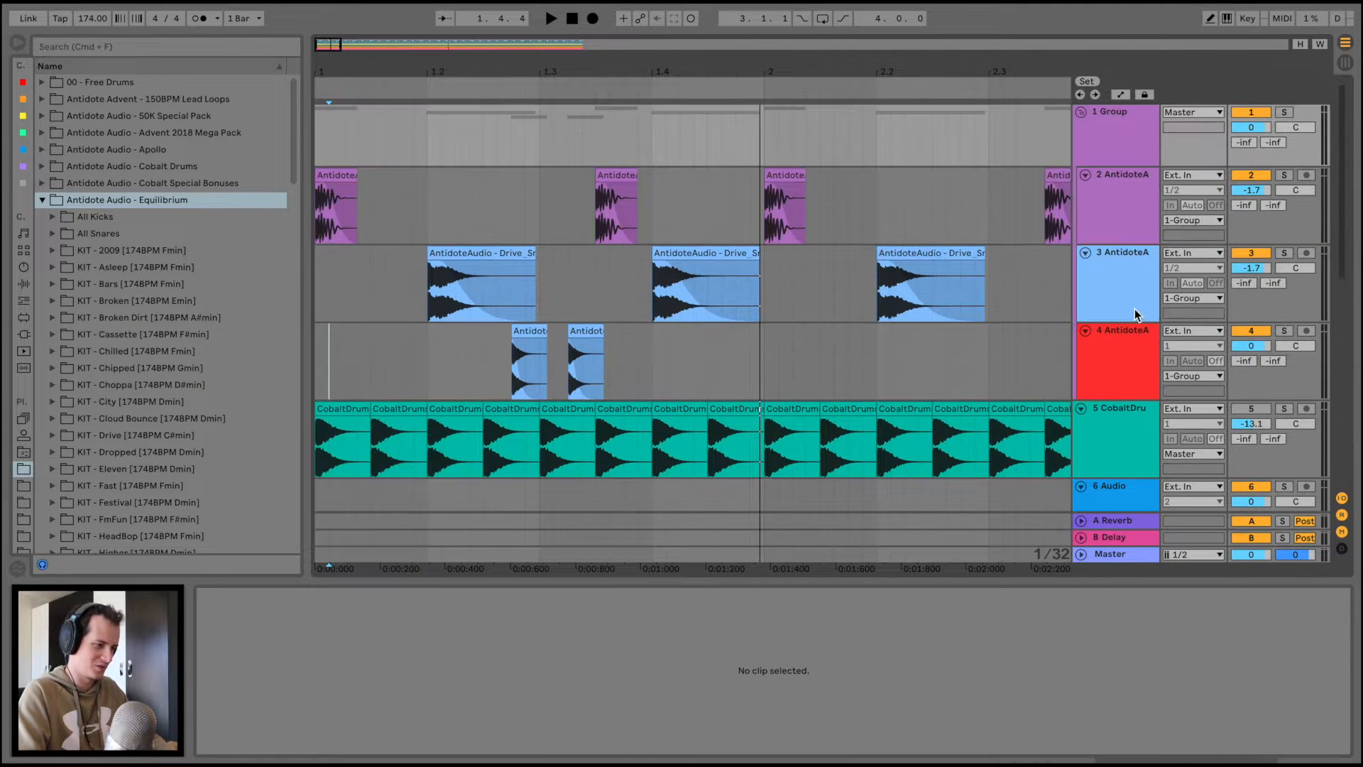
Solo the new drum group and play it from the first kick
key("space")
left_click(1283, 112)
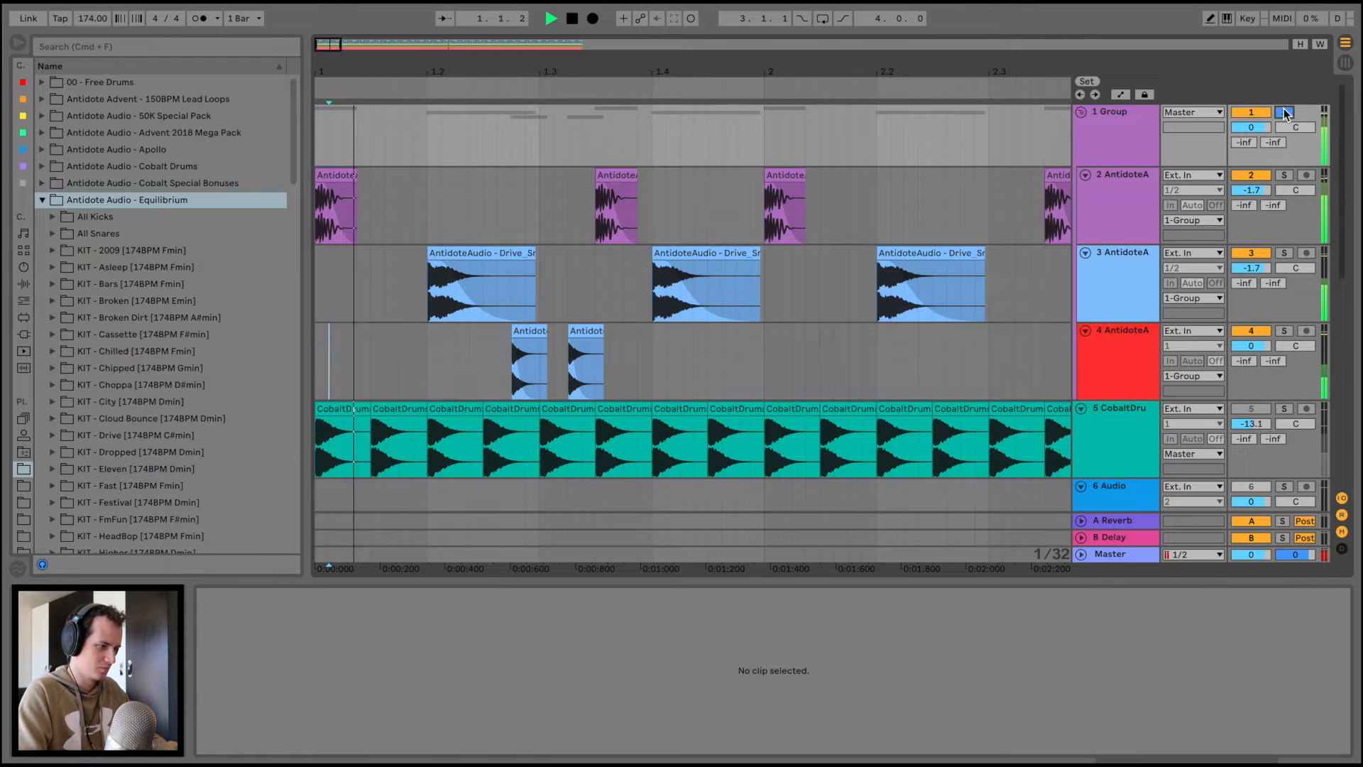
left_click(328, 198)
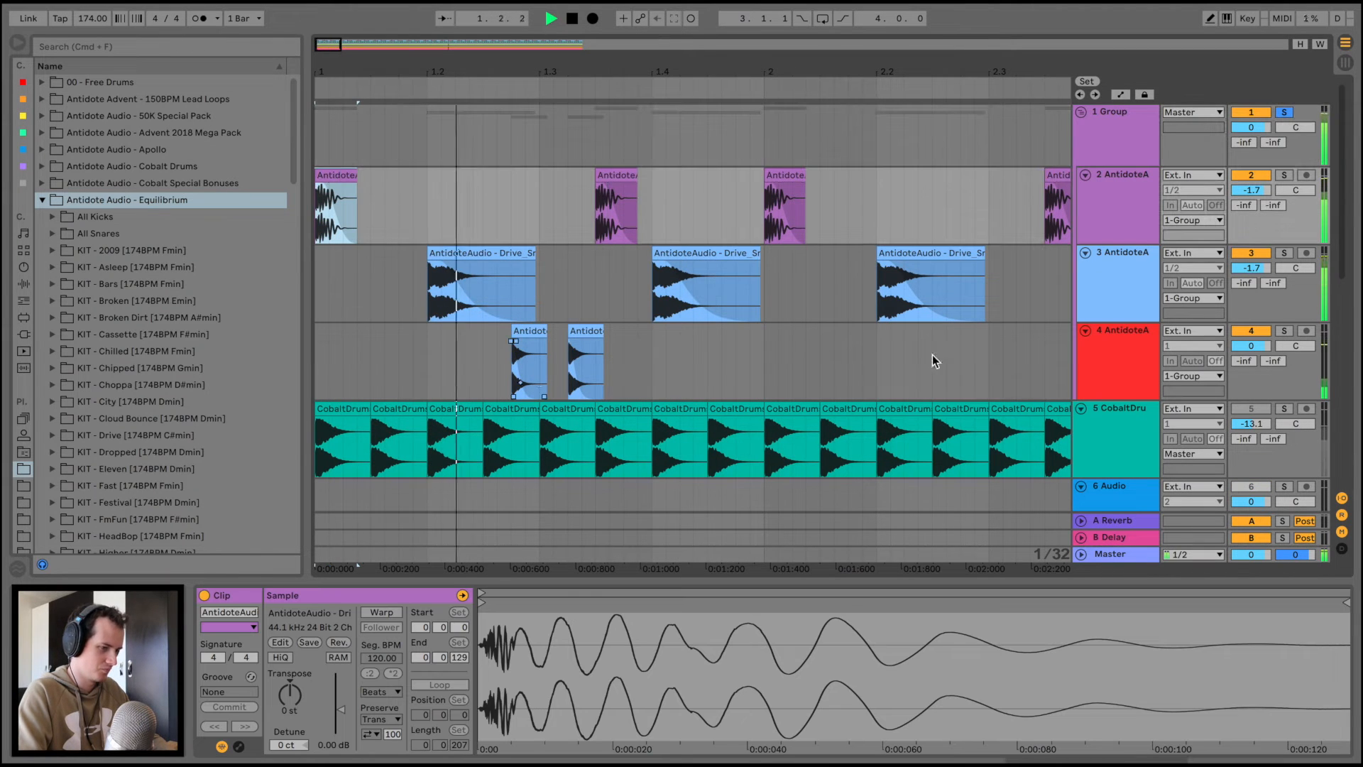
key("space")
Lower the ghost snare track's volume to -9.2 dB while auditioning the drum group
left_click(1257, 346)
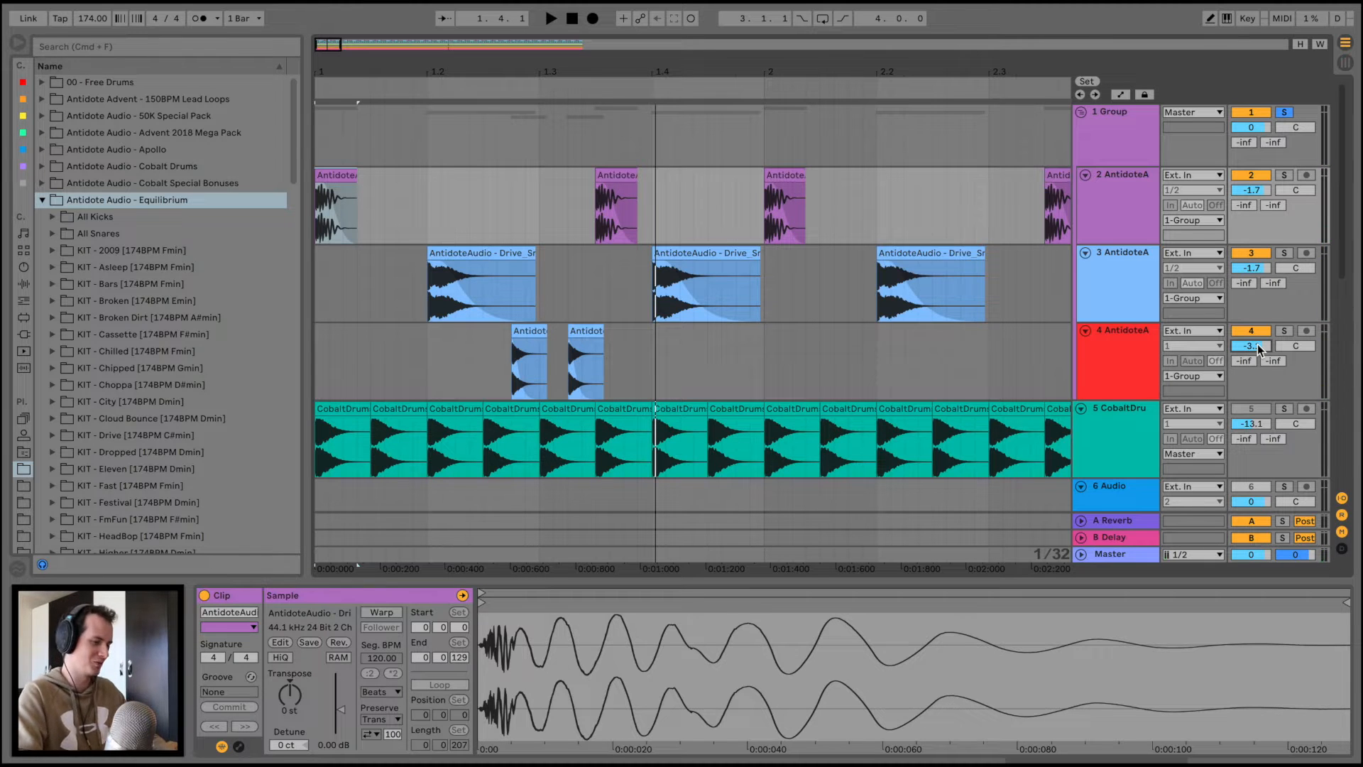
key("space")
left_click_drag(1258, 344, 1258, 372)
key("space")
key("space")
key("space")
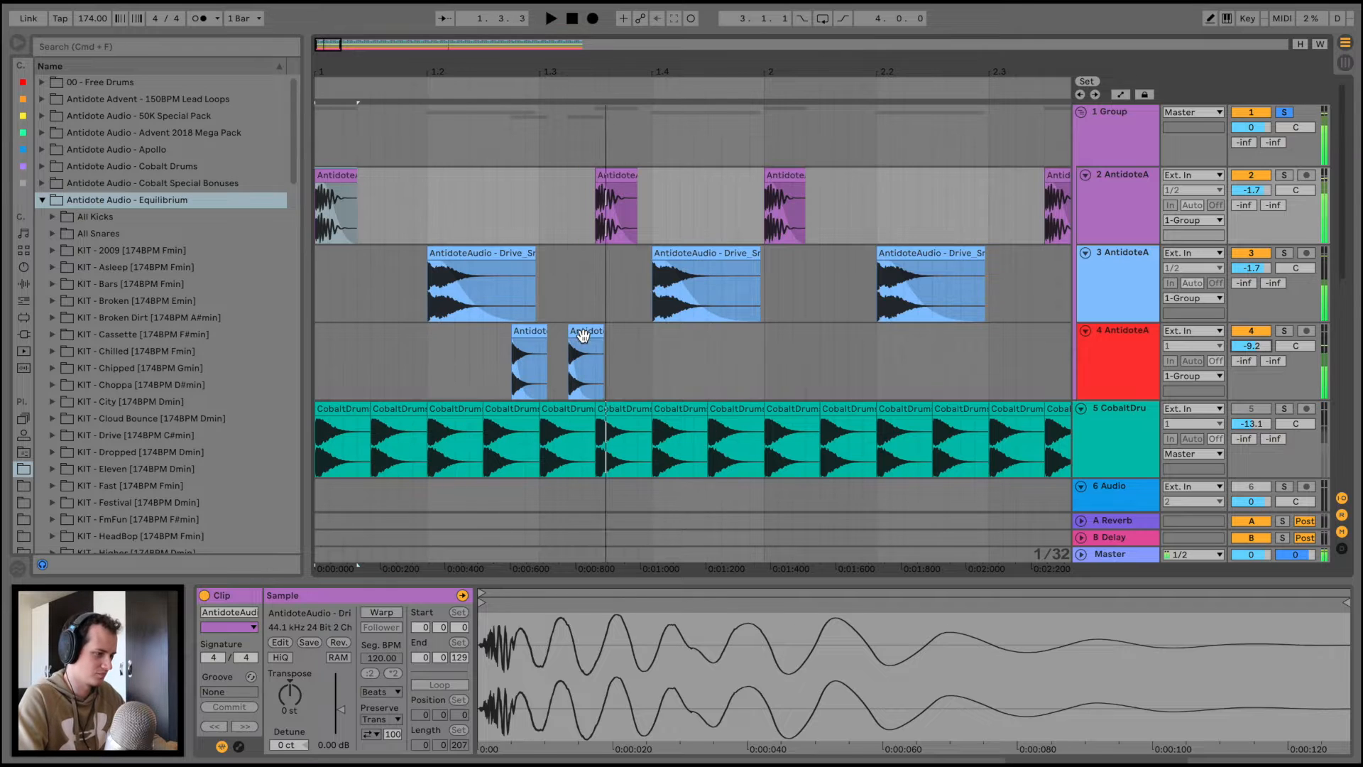
Steepen the fade-out curve of the ghost snare at 1.3.2 and audition it from 1.2
left_click(582, 335)
left_click_drag(575, 376, 575, 387)
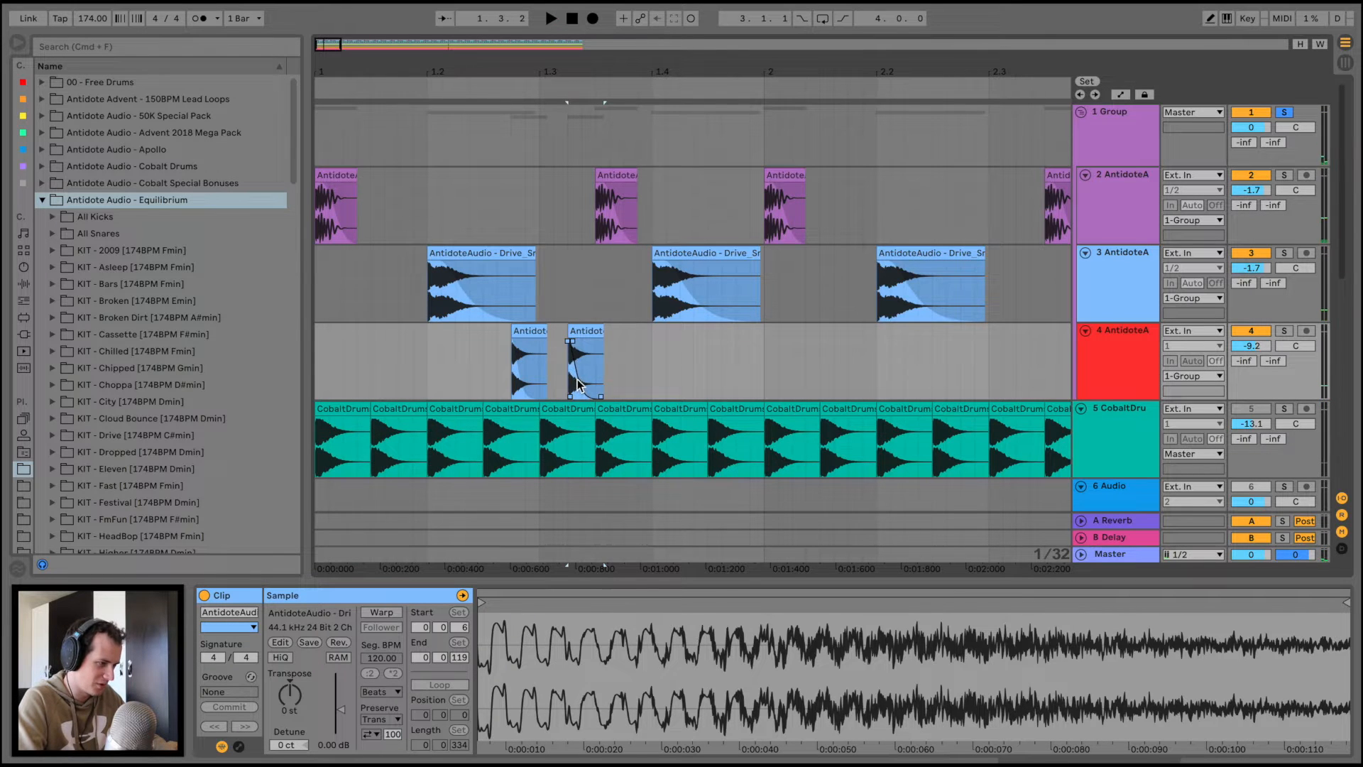
key("space")
key("space")
key("space")
left_click(430, 360)
key("space")
key("space")
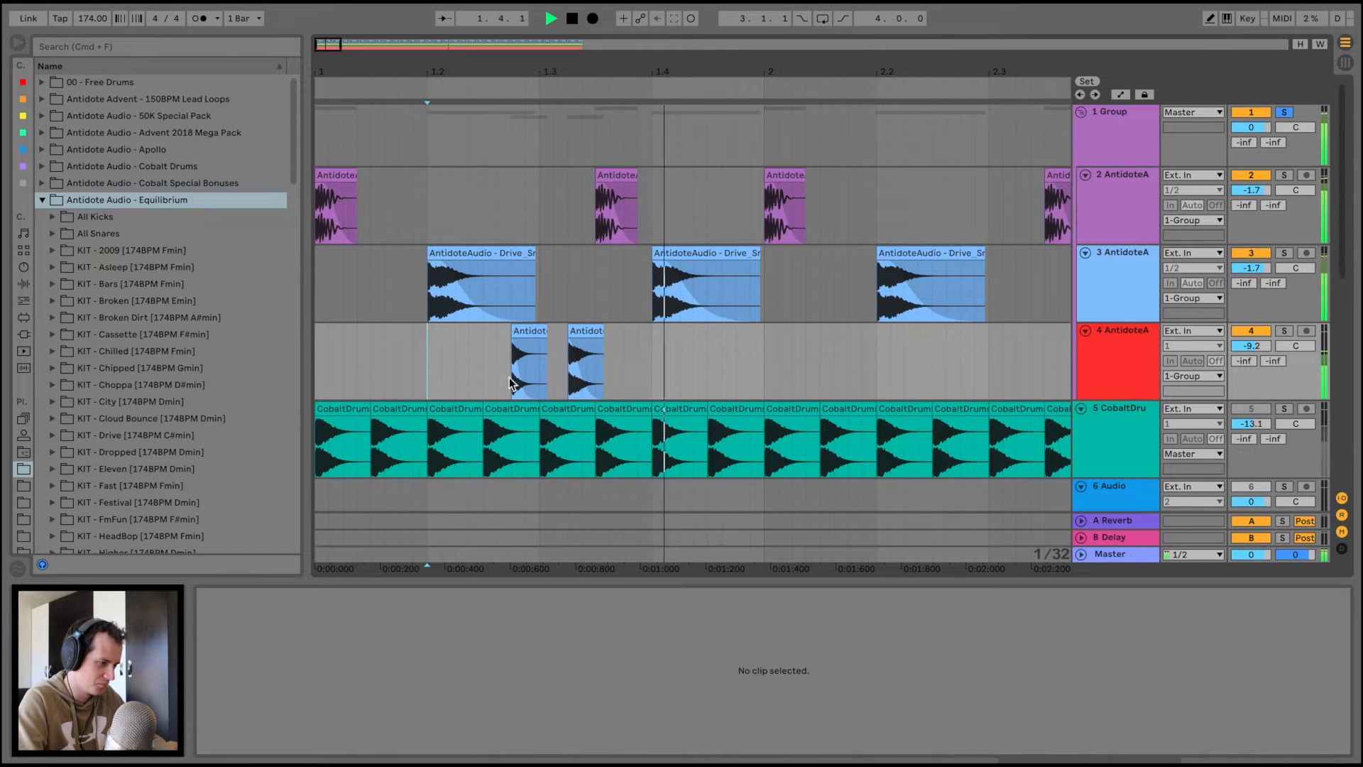
Adjust the fade-out curve of the ghost snare at 1.2.4, auditioning it repeatedly from 1.2
key("space")
key("space")
left_click_drag(518, 379, 522, 386)
key("space")
key("space")
key("space")
key("space")
key("space")
key("space")
key("space")
key("space")
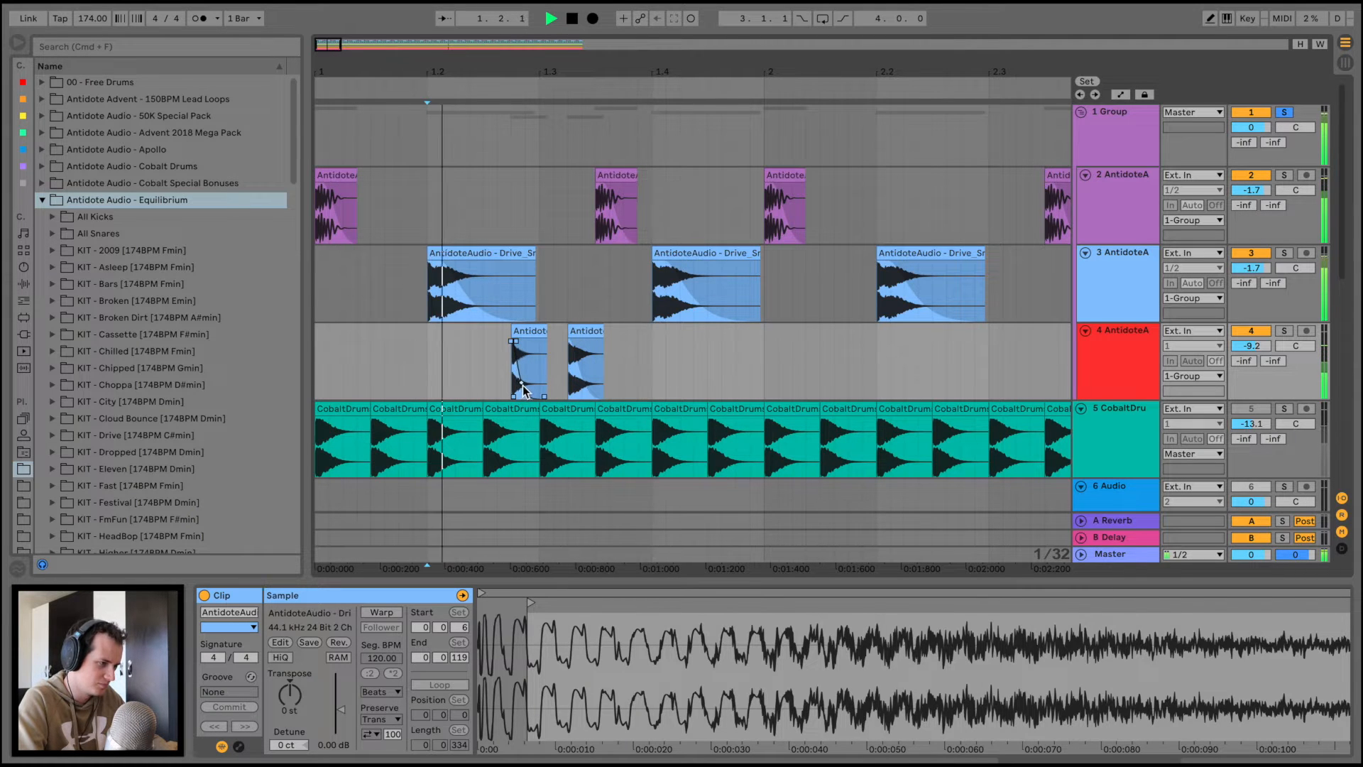
key("space")
key("space")
key("space")
key("space")
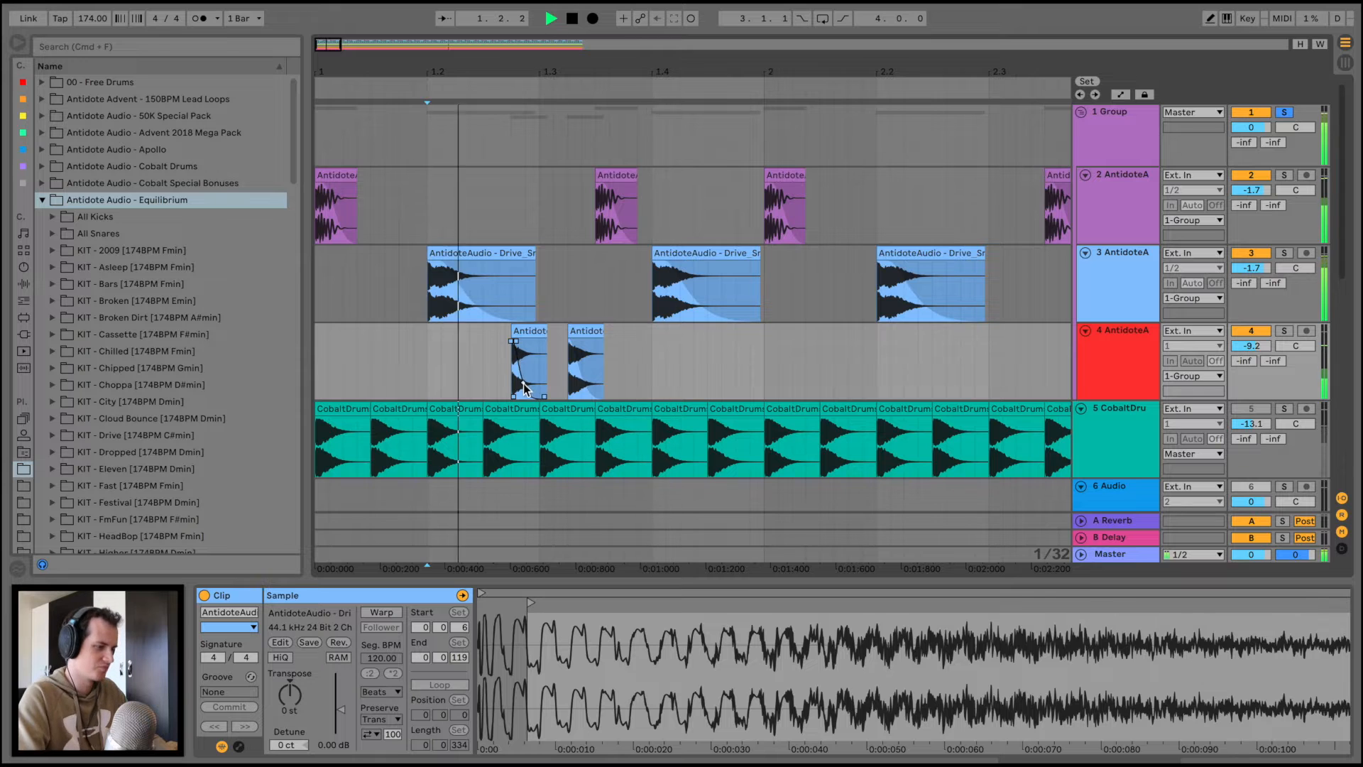
left_click_drag(524, 387, 532, 370)
key("space")
Add ghost snare copies at 1.1.4 and between 1.2.2 and 1.2.3, and play the new pattern
left_click(403, 339)
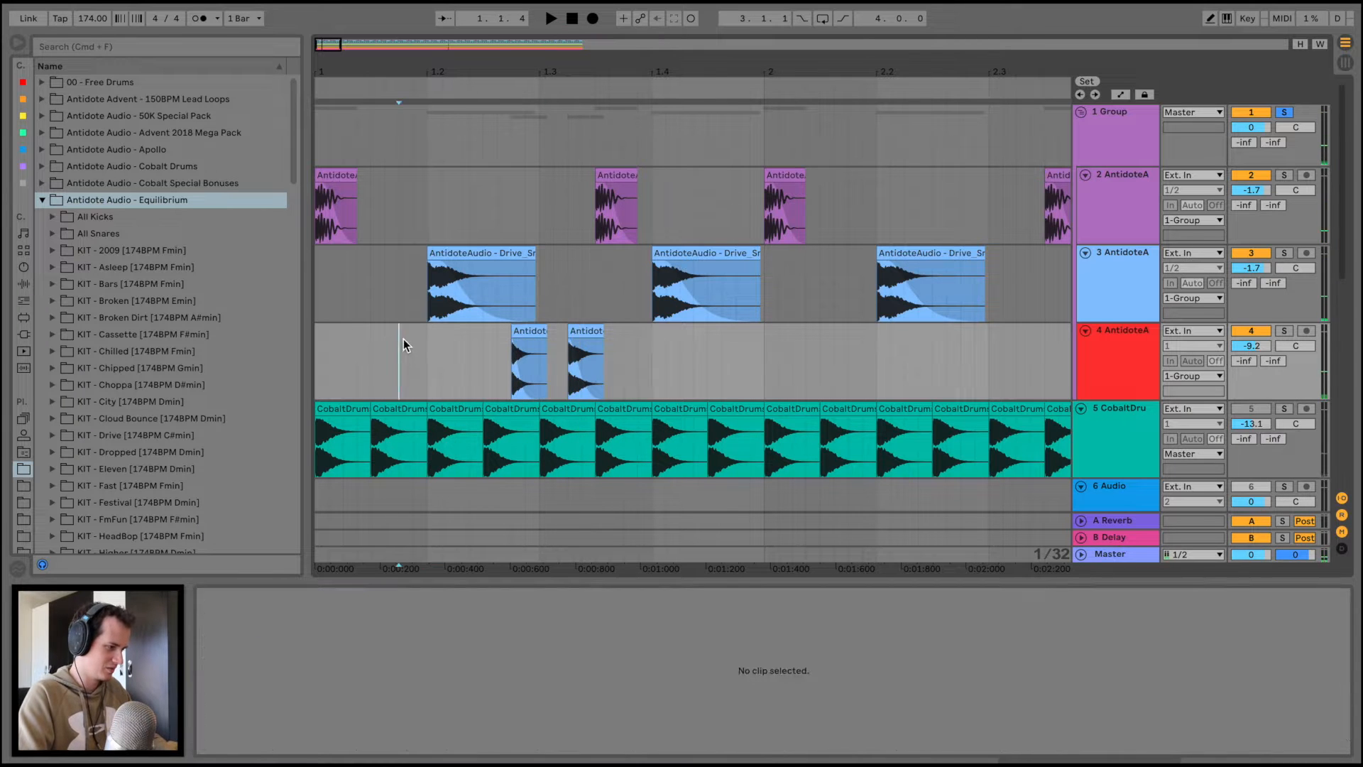
key("super+v")
key("space")
left_click(489, 355)
key("space")
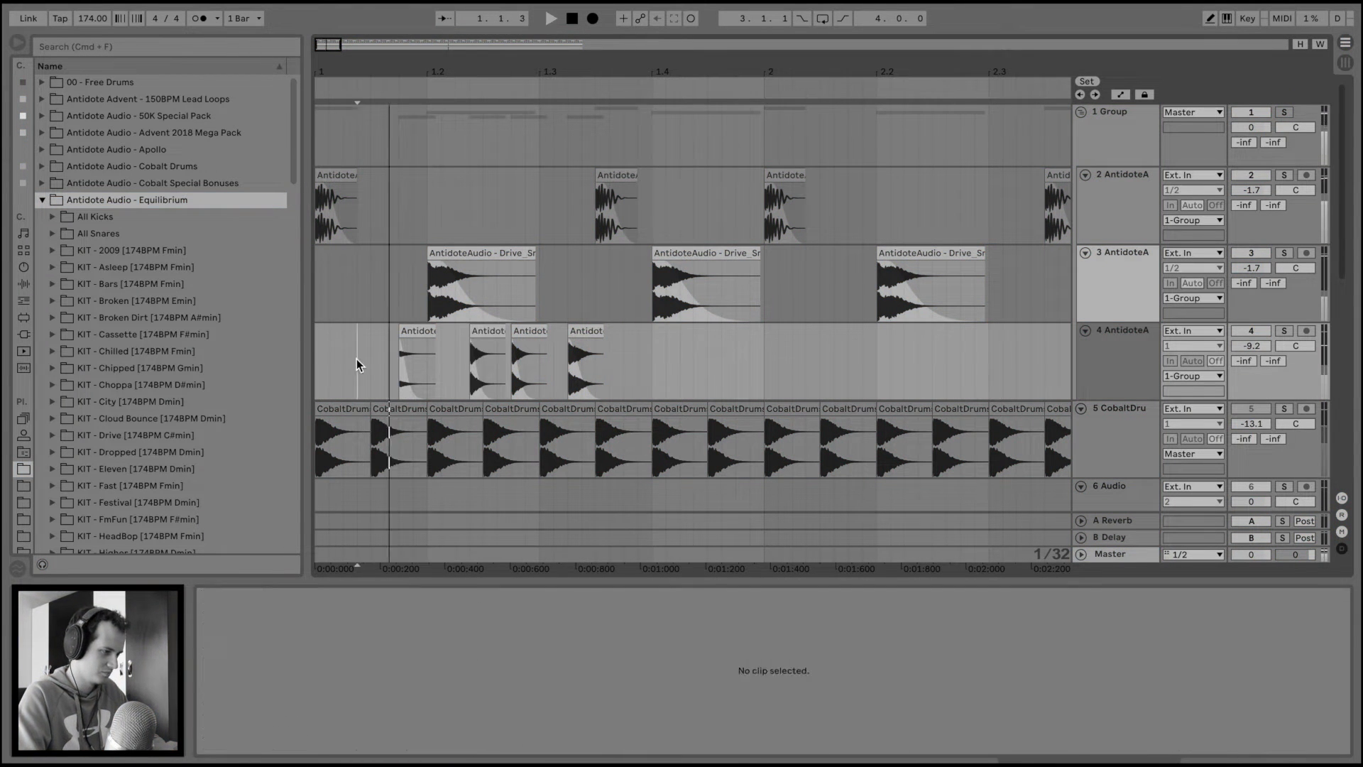
Lower a ghost snare clip's gain and place a copy of the 1.1.4 ghost snare at 1.4.3
key("super+v")
left_click_drag(342, 709, 342, 720)
left_click(411, 330)
key("super+c")
left_click(708, 355)
key("super+v")
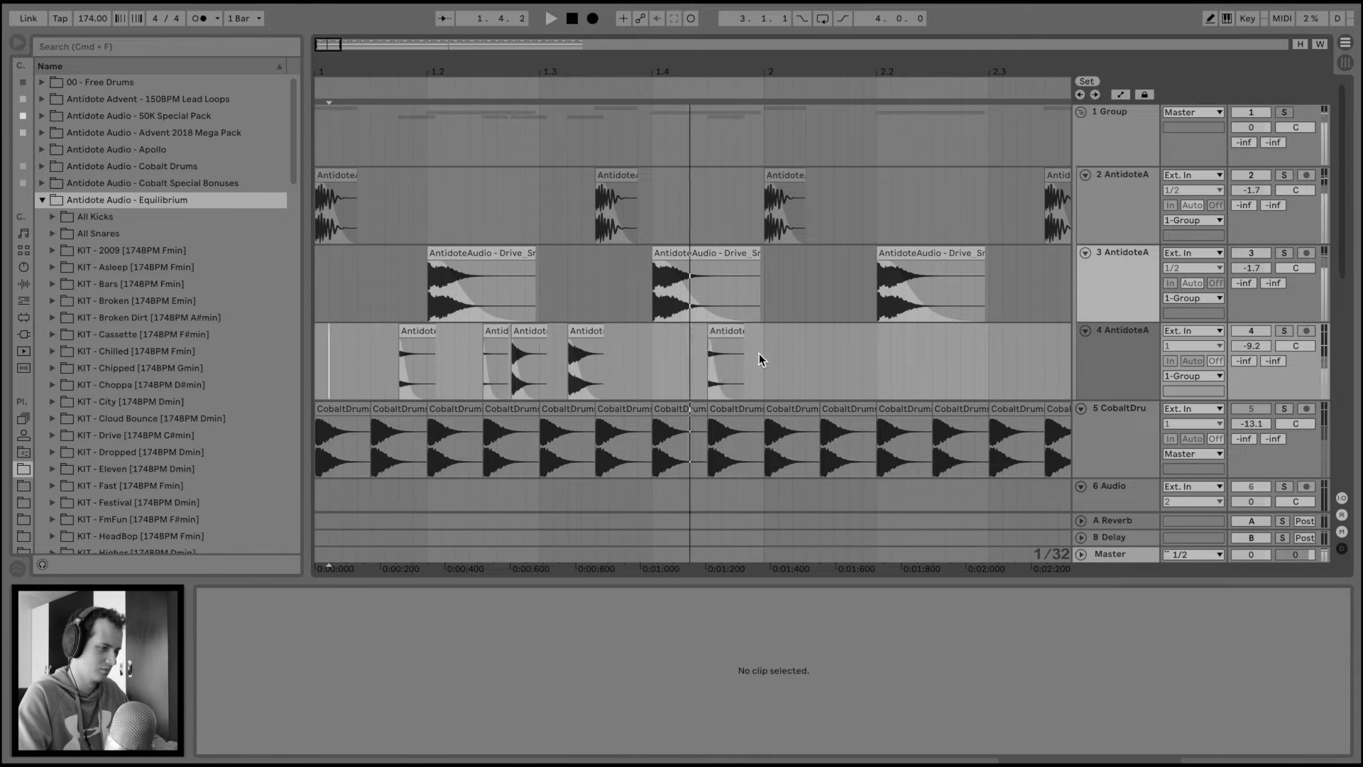
Duplicate the ghost snare pattern of bar 1 through bar 16
left_click_drag(763, 356, 316, 356)
key("super+d")
key("super+d")
key("super+d")
key("super+d")
key("super+d")
key("super+d")
key("super+d")
key("super+d")
key("super+d")
key("super+d")
key("super+d")
key("super+d")
key("super+d")
key("super+d")
key("super+d")
scroll(850, 355, "down", 10)
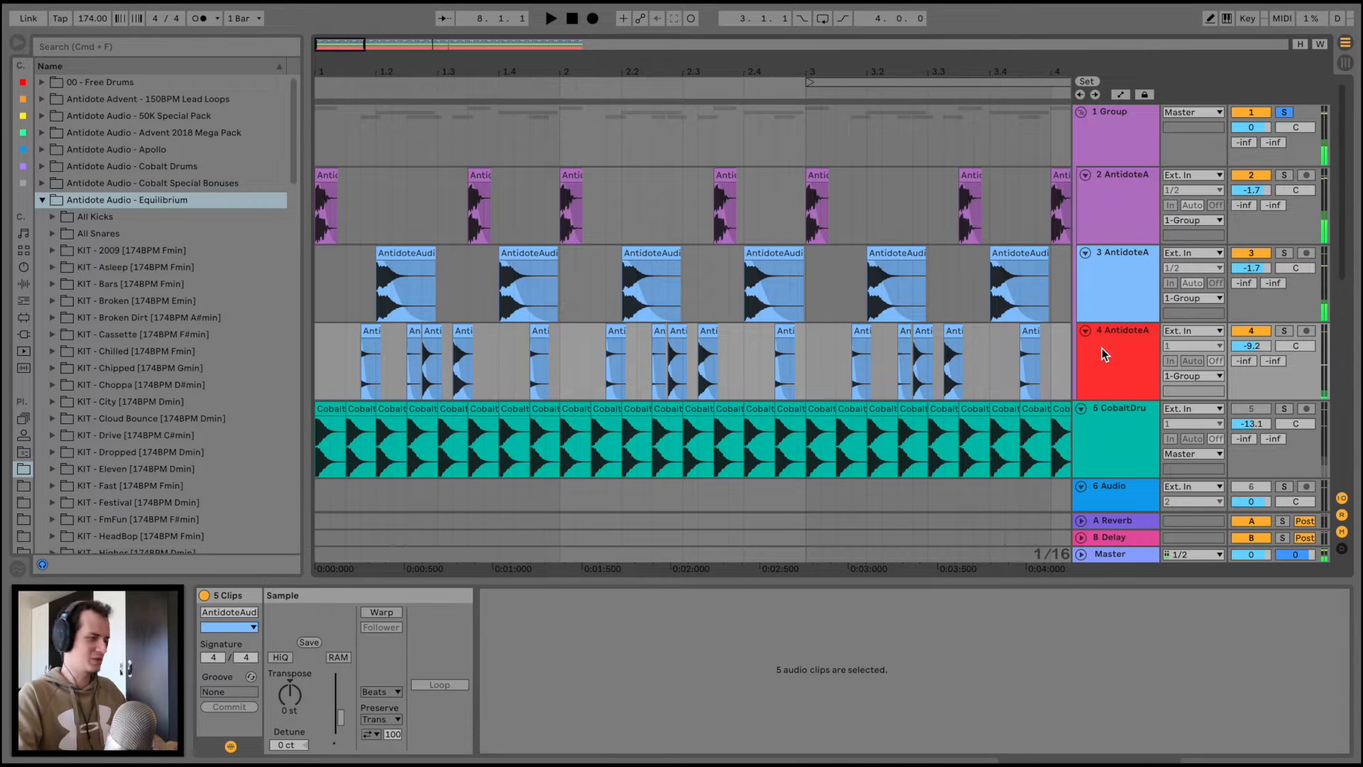
Add an EQ Eight to the ghost snare track and set its low cut to 170 Hz with a Q of 0.33 during playback
left_click(24, 284)
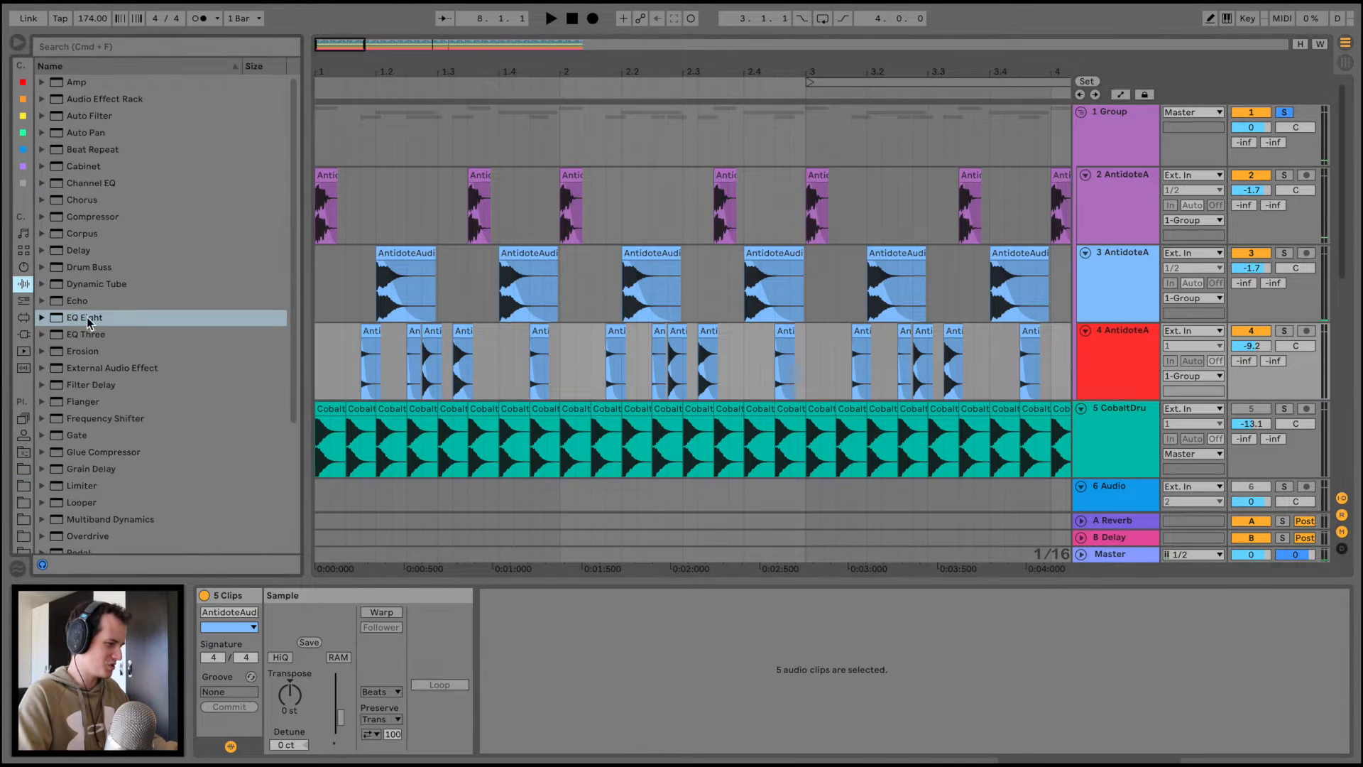
left_click_drag(90, 321, 587, 412)
left_click_drag(592, 357, 276, 710)
left_click(279, 760)
key("space")
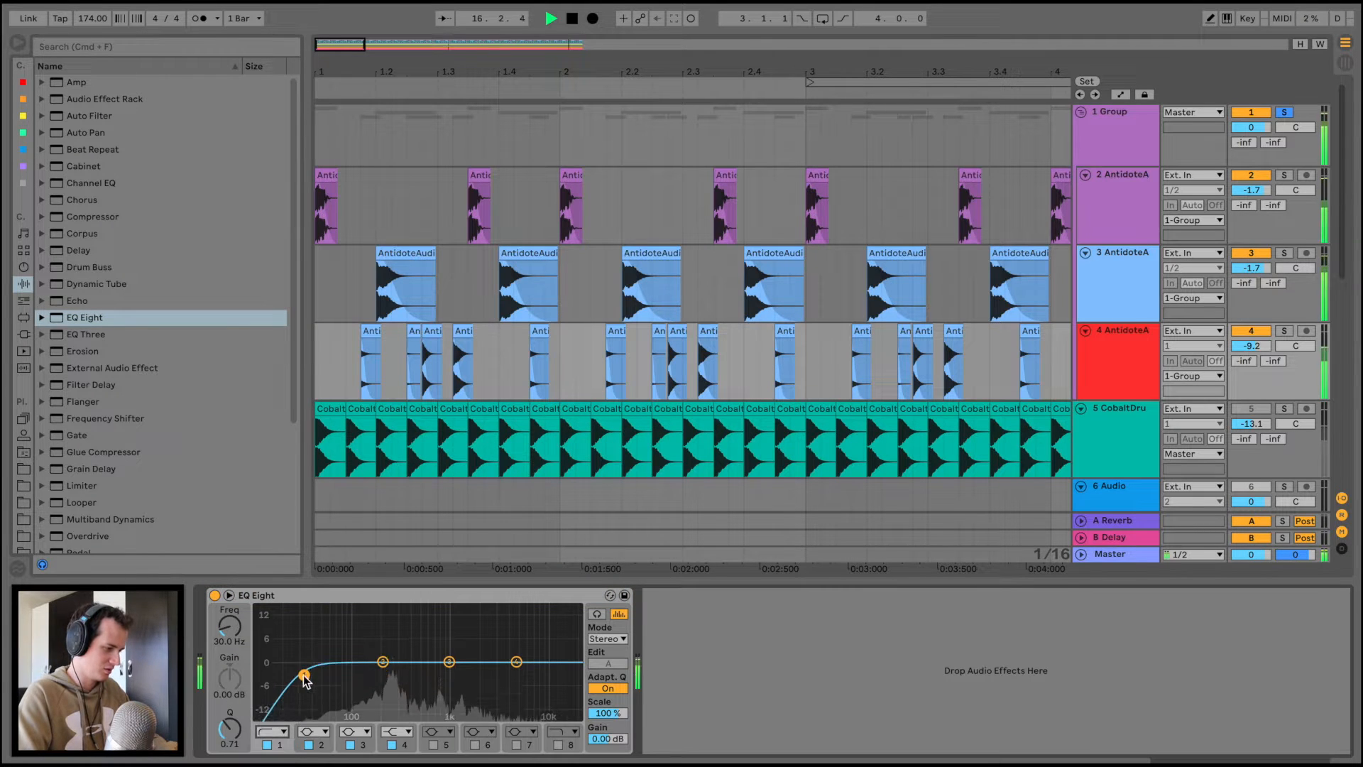
left_click_drag(305, 675, 376, 694)
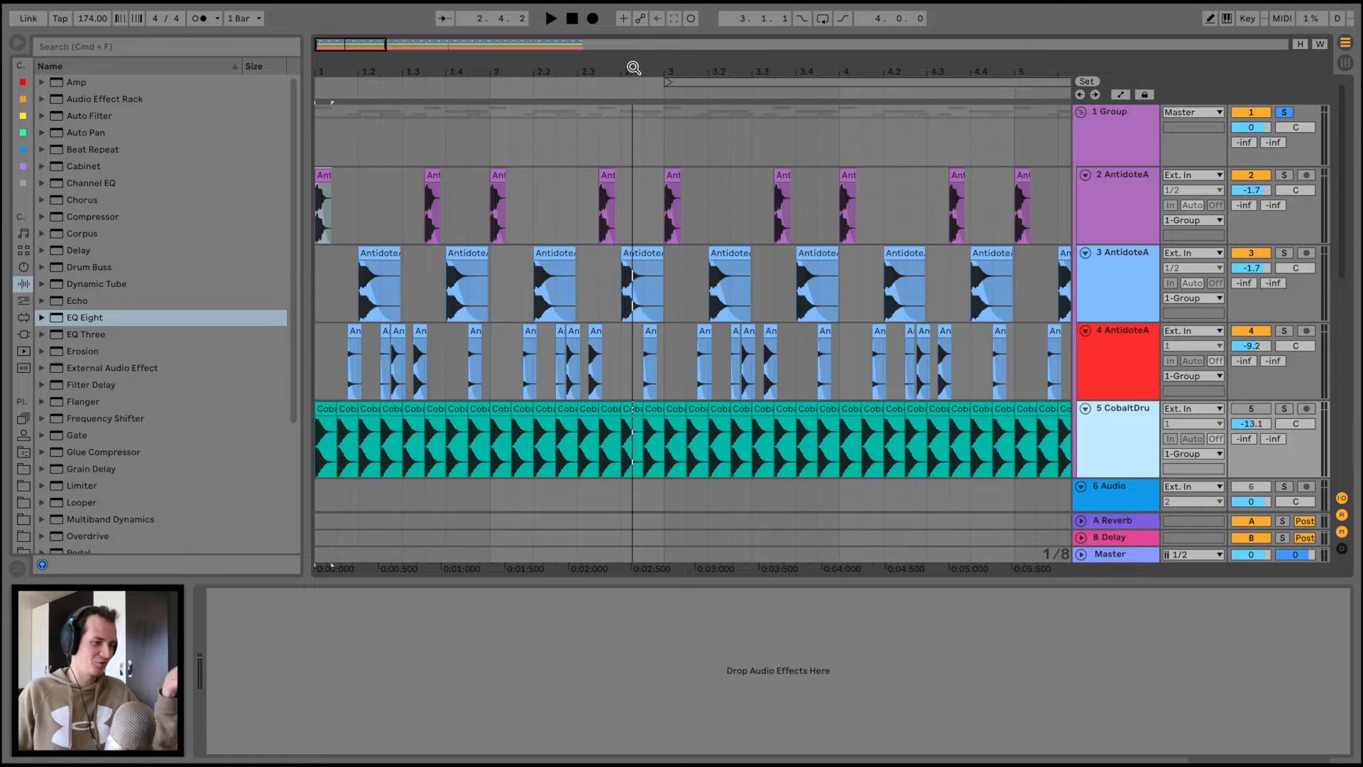
Unsolo the drum group, play the full mix and raise the ghost snare track's volume to -6.5 dB
left_click(1285, 113)
key("space")
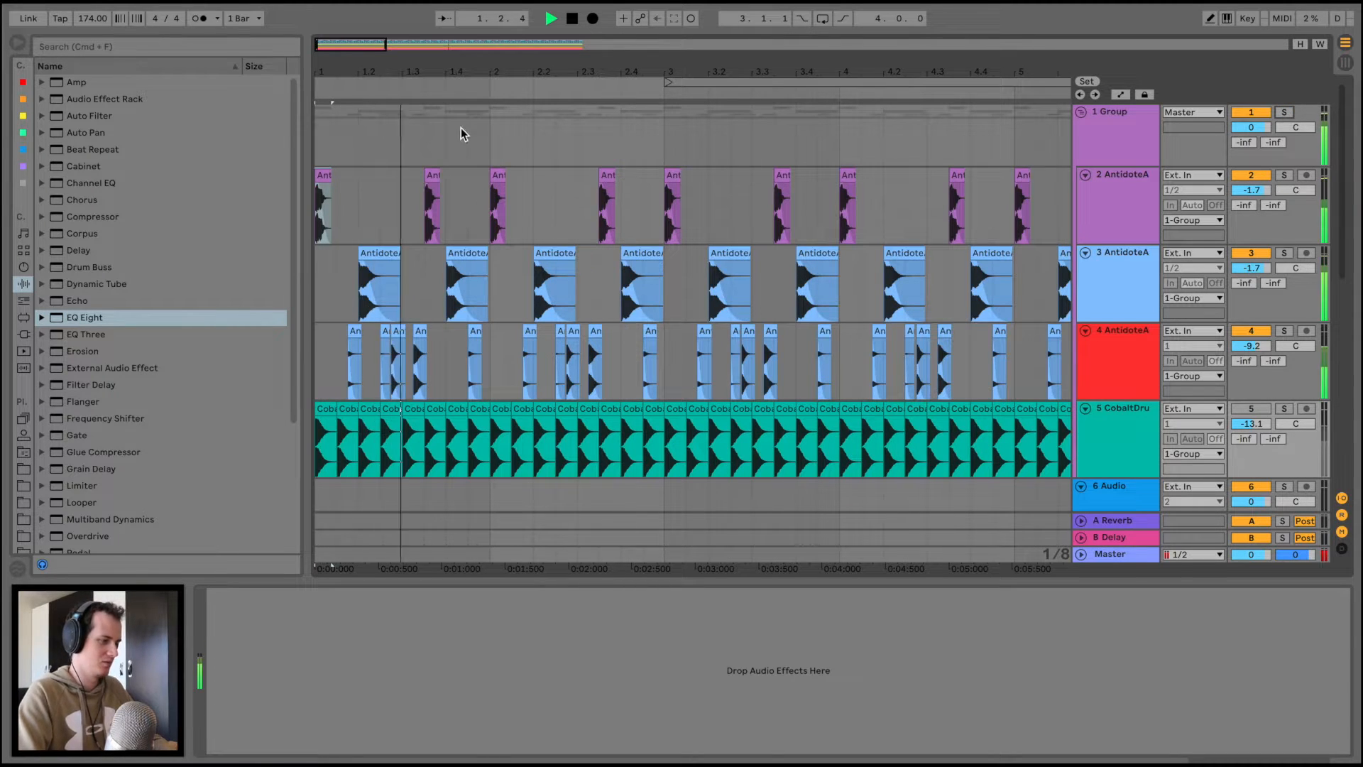
left_click_drag(495, 75, 457, 74)
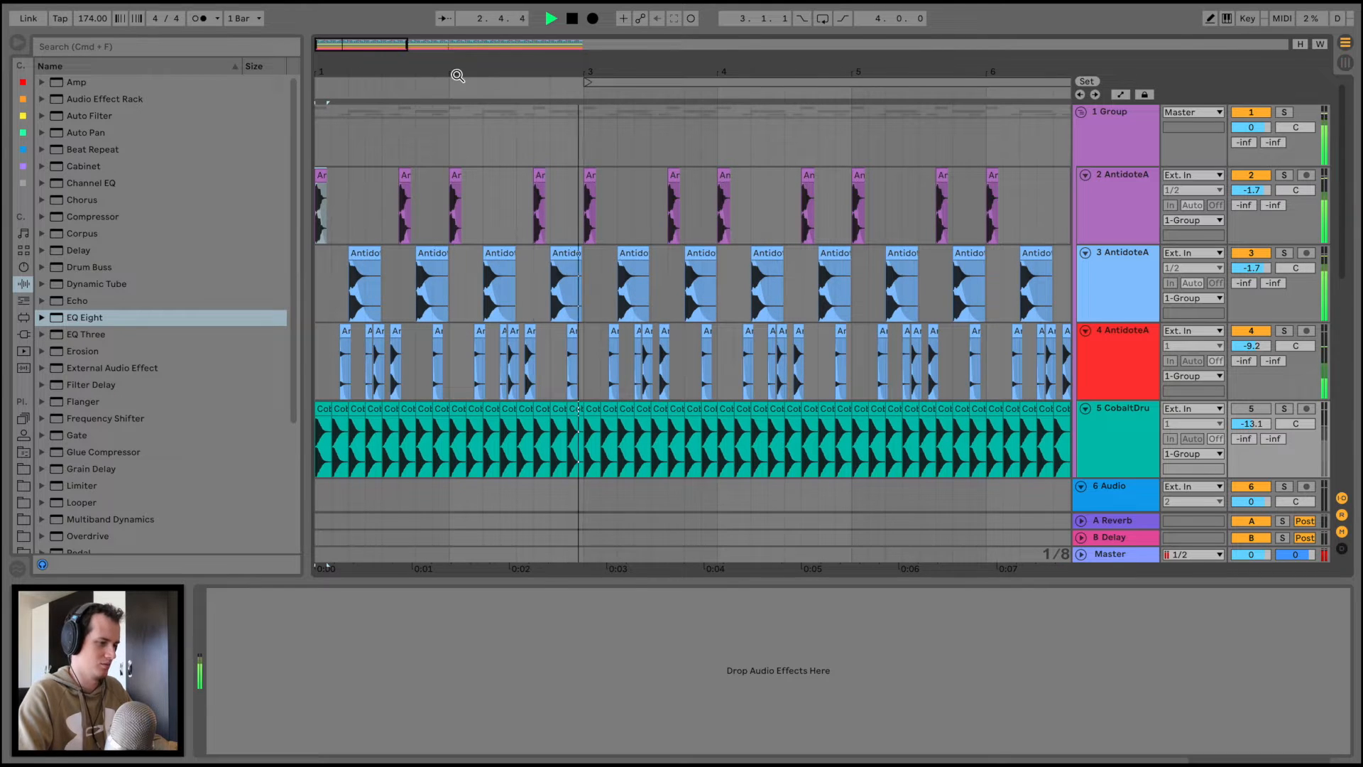
left_click_drag(1253, 347, 1266, 348)
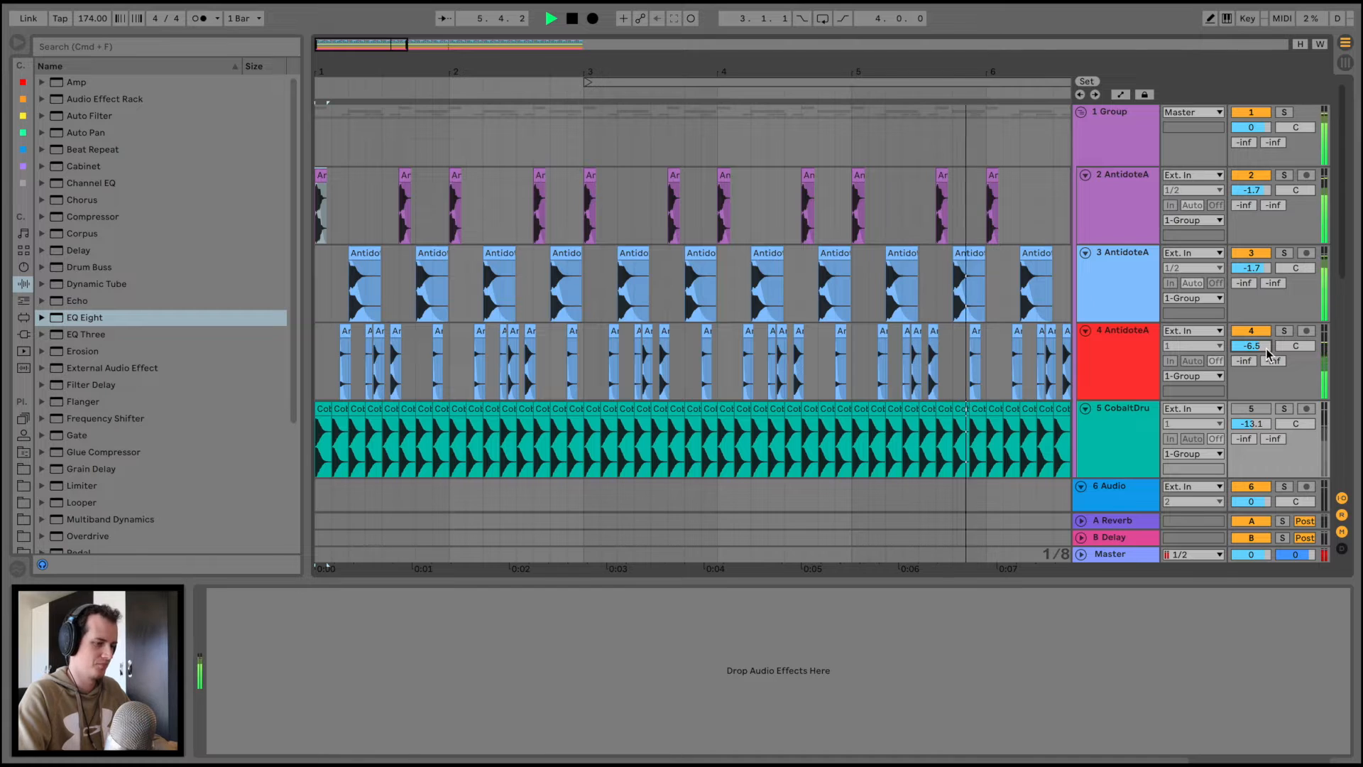
key("space")
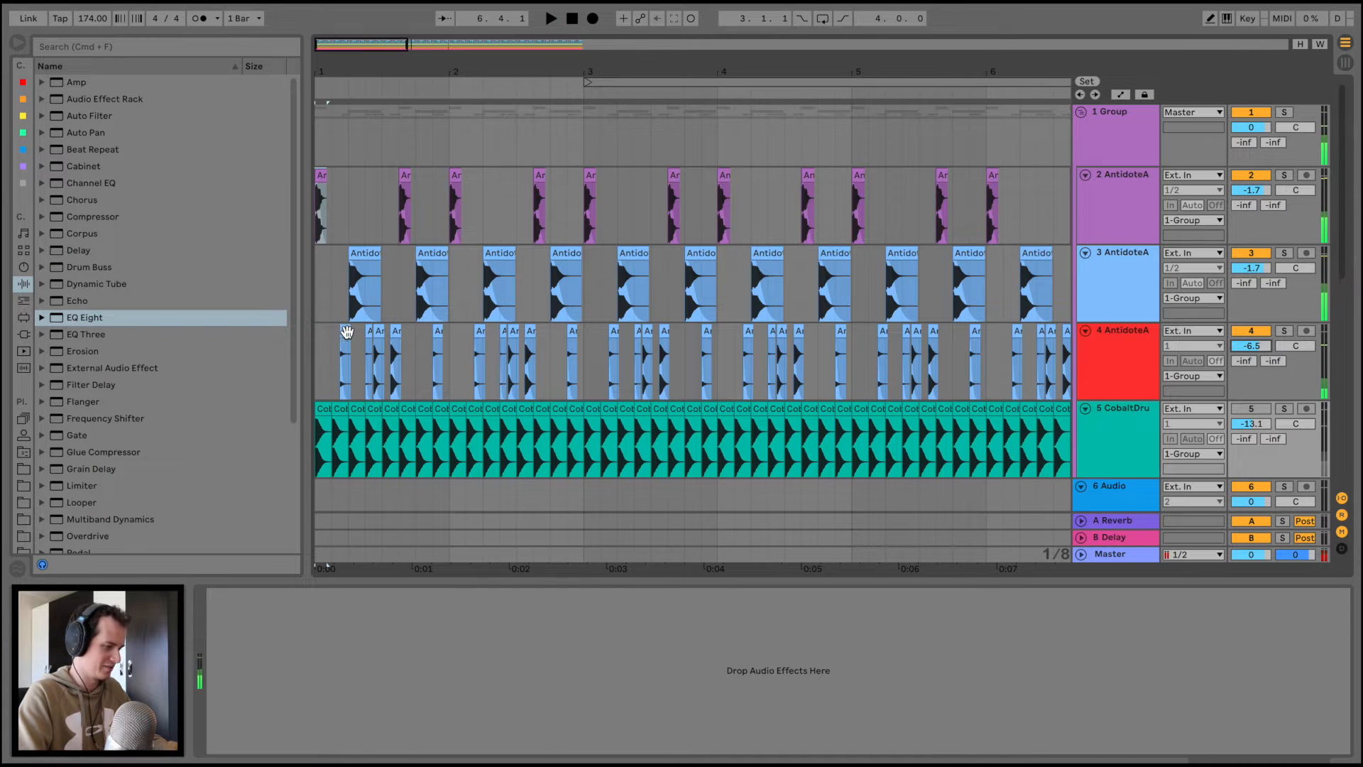
Take out the early ghost snares at 1.1.4 and 2.1.4, auditioning the loop in between
left_click_drag(347, 331, 346, 331)
key("space")
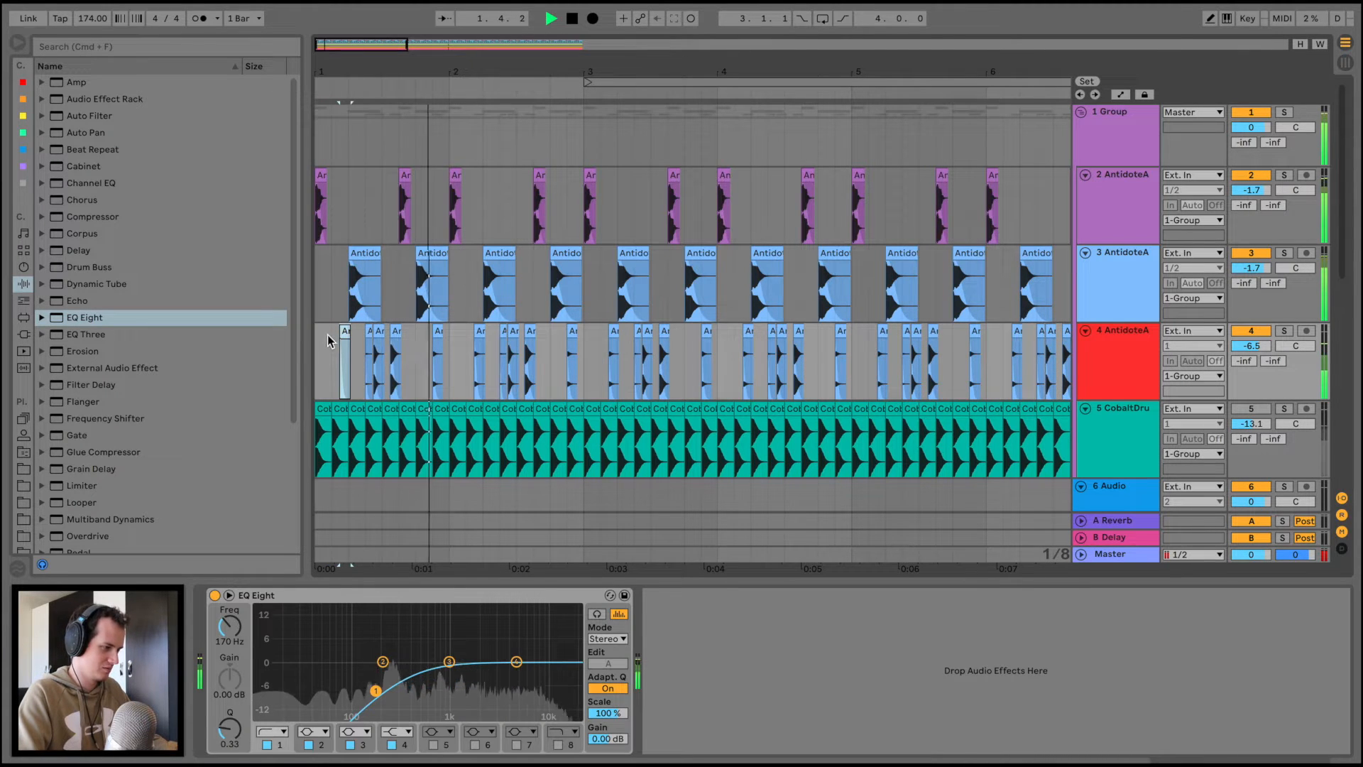
left_click(477, 330)
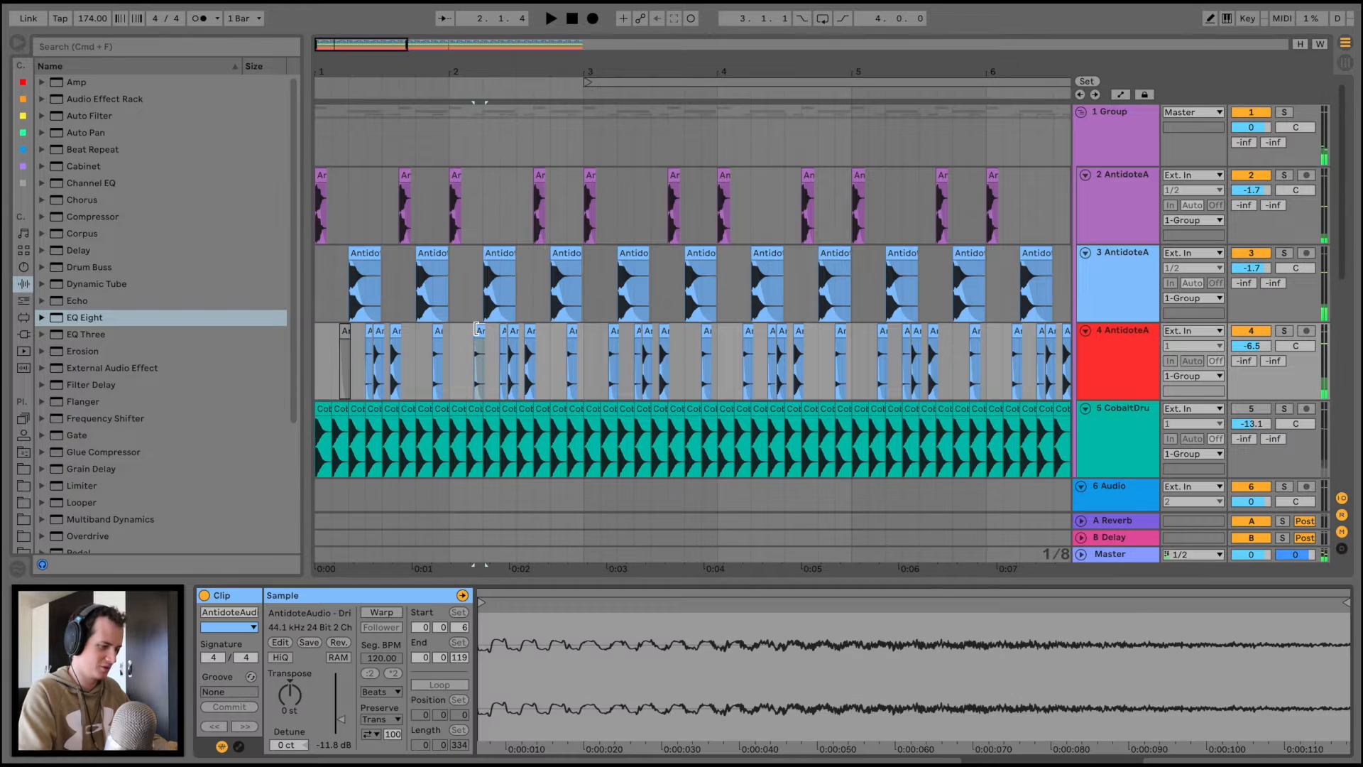
key("Delete")
left_click(458, 342)
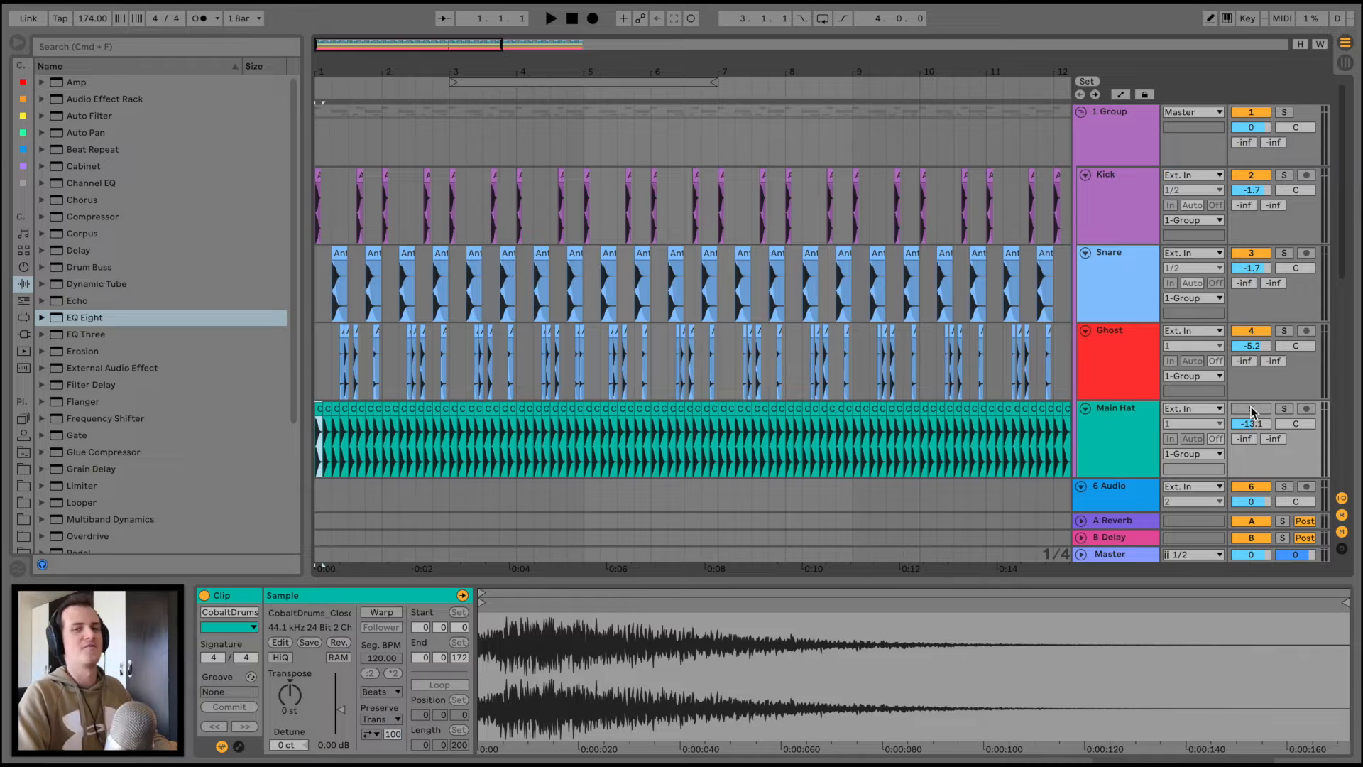
Unmute the Main Hat track and lower its volume to -21.2 dB while playing from the start
left_click(315, 376)
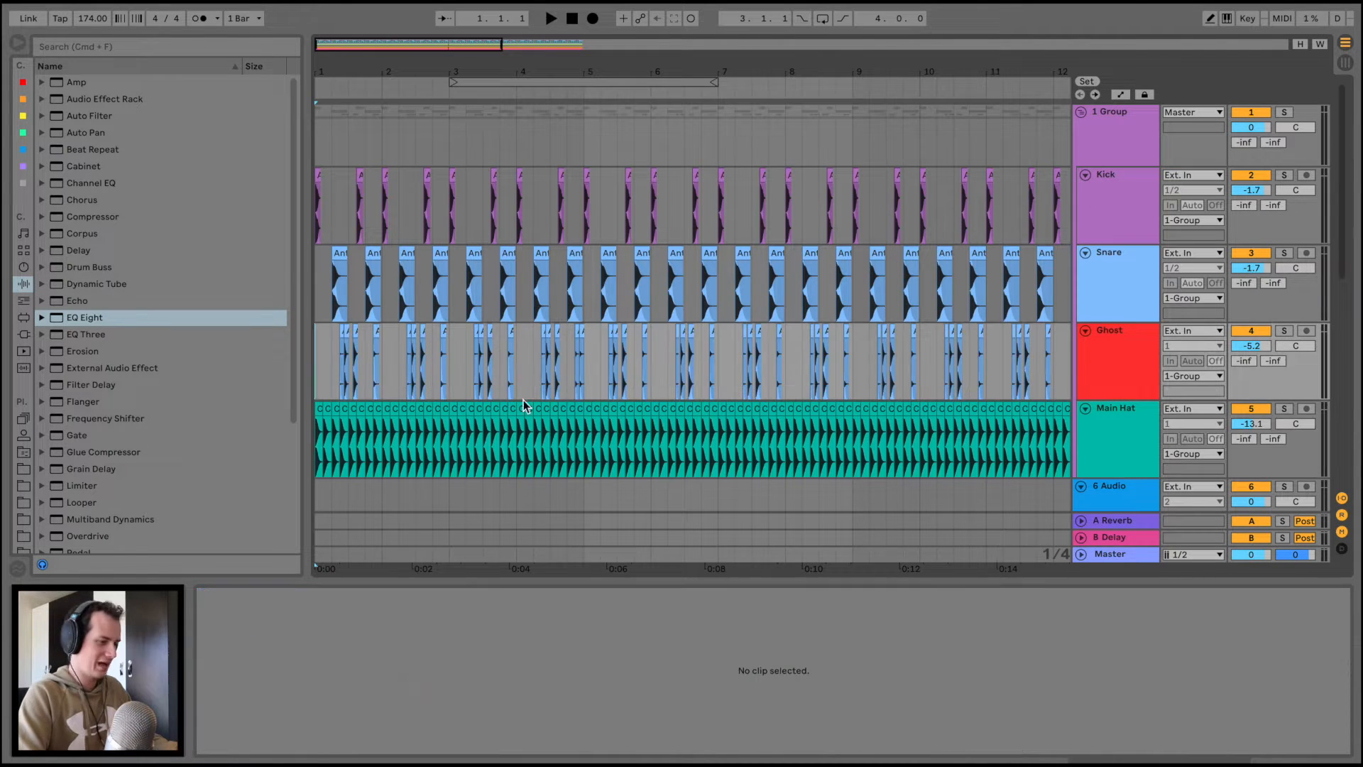
key("space")
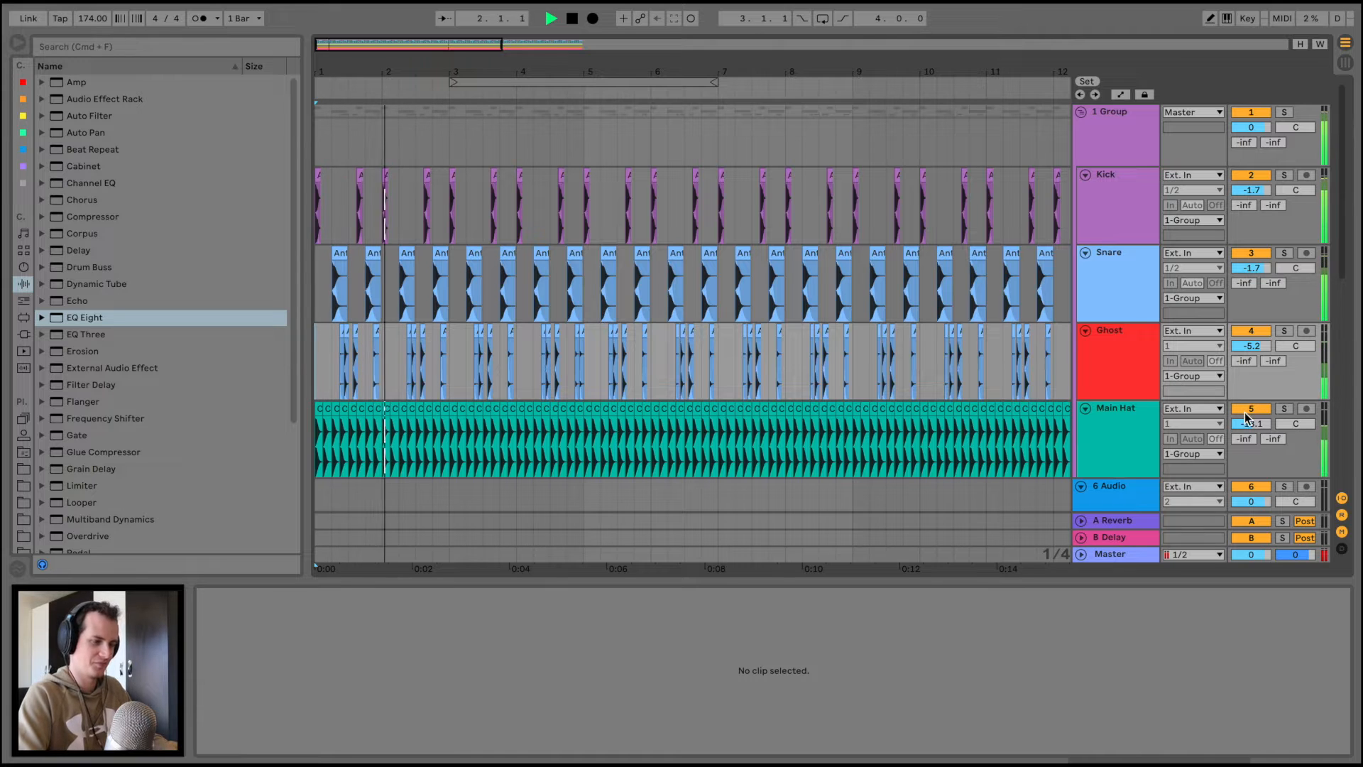
key("space")
left_click_drag(1259, 425, 1259, 443)
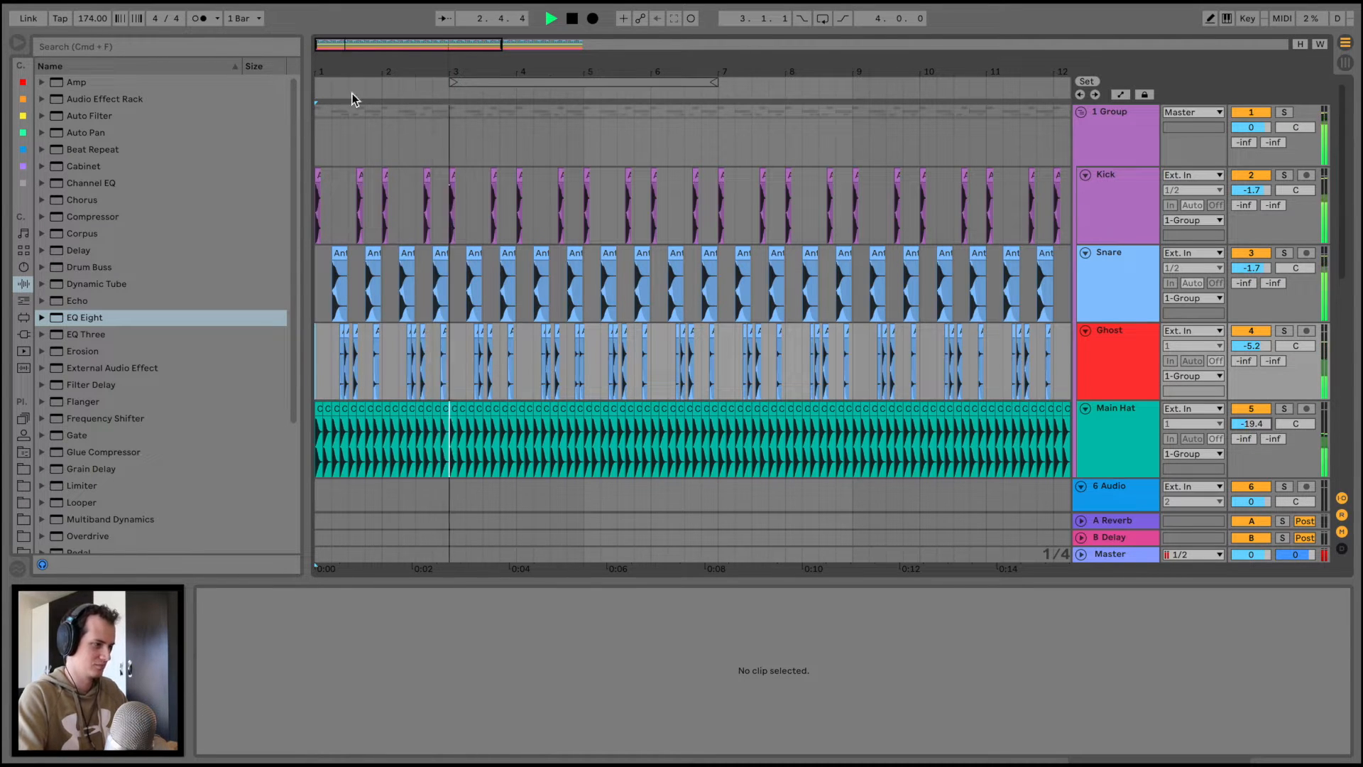
Copy the first Main Hat clip to track 6, shorten it to a 1/16 note and repeat it through beat 1.2
left_click_drag(354, 73, 354, 107)
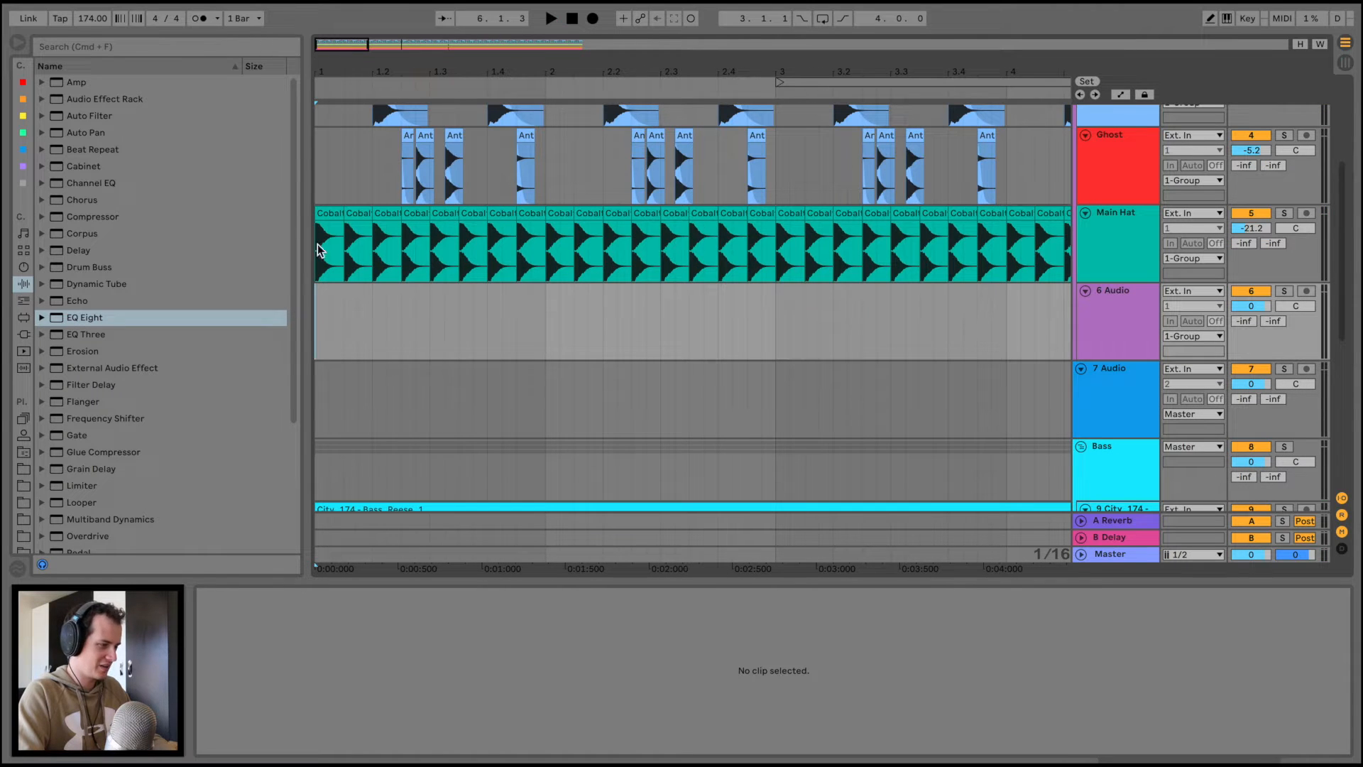
left_click_drag(321, 210, 331, 288)
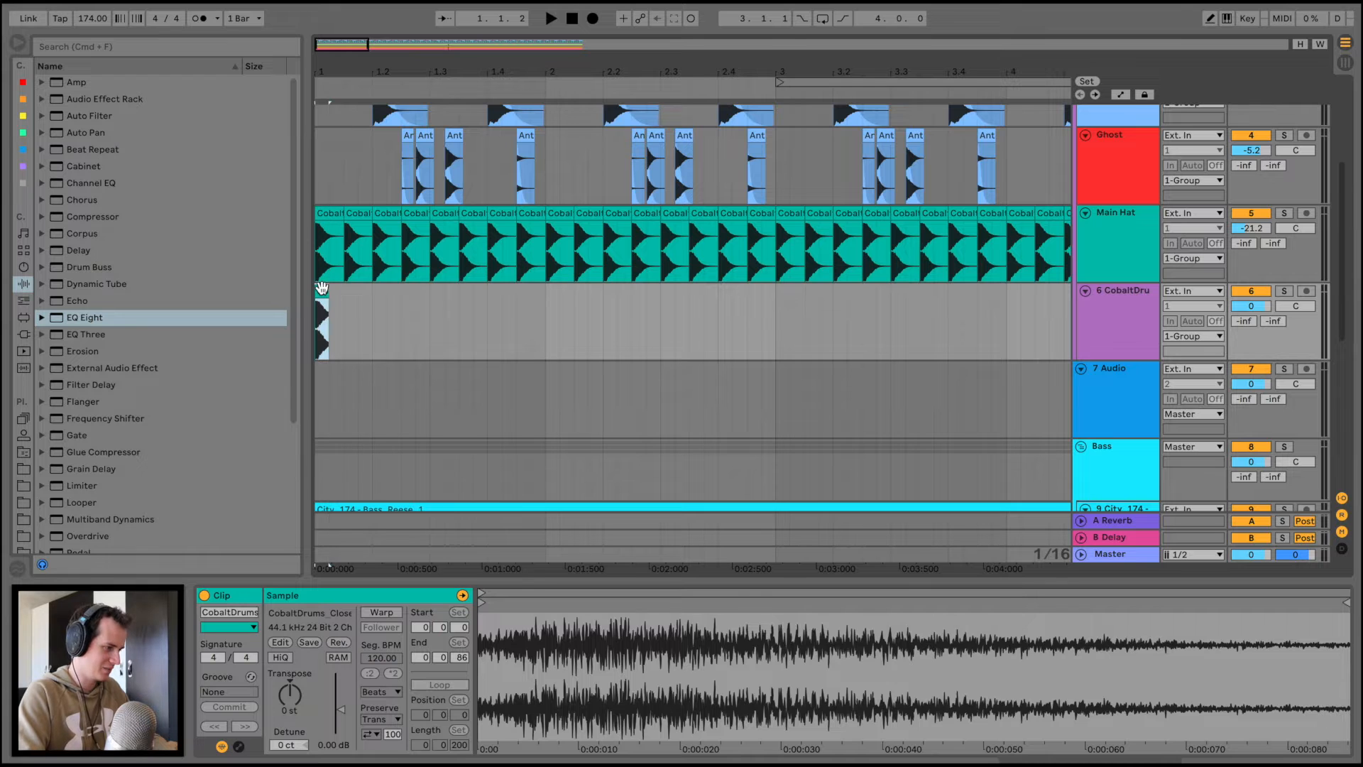
key("super+d")
key("super+d")
left_click(322, 287, "shift")
key("super+d")
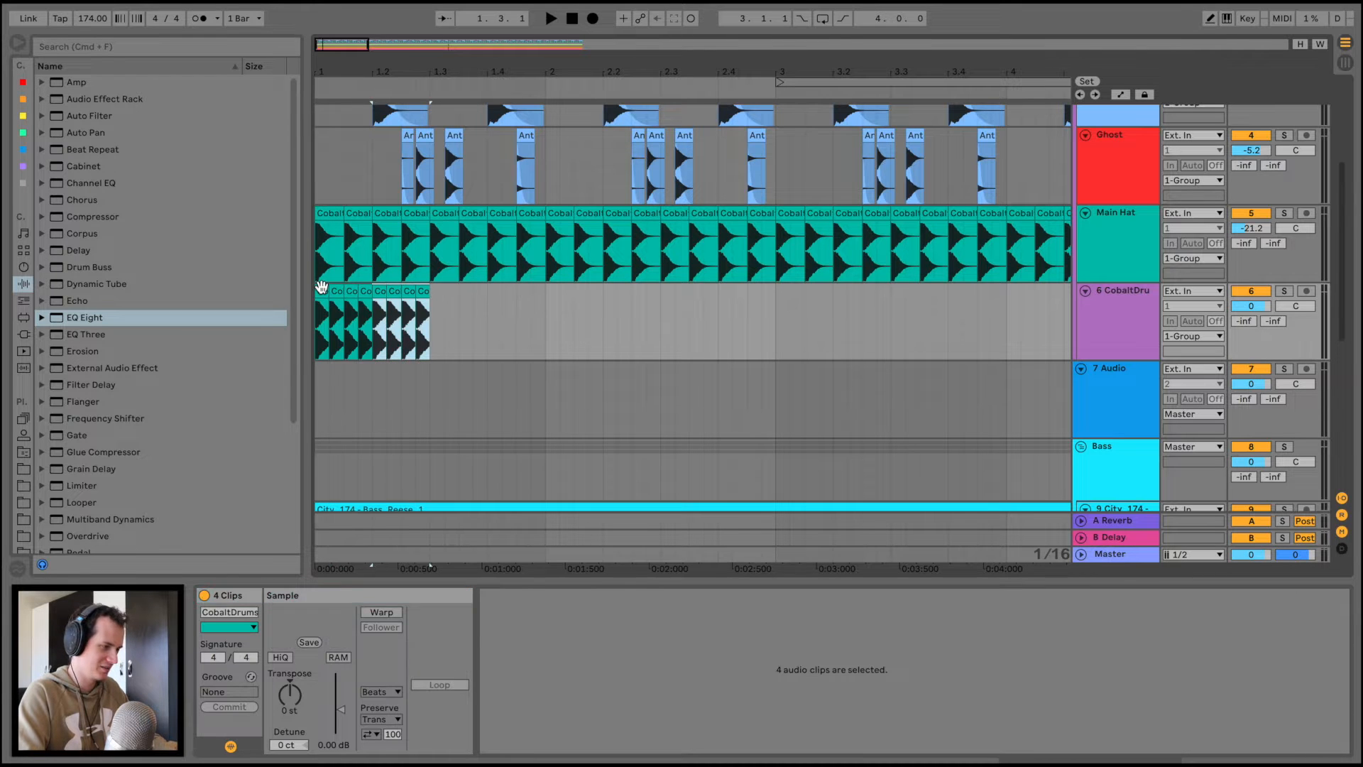
Extend the run of 1/16 hats on track 6 up to bar 17
key("super+d")
key("super+d")
key("super+d")
key("super+d")
key("super+d")
key("super+d")
key("super+d")
key("super+d")
key("super+d")
key("super+d")
key("super+d")
key("super+d")
key("super+d")
key("super+d")
left_click_drag(580, 73, 581, 32)
left_click_drag(504, 398, 224, 296)
key("super+d")
key("super+d")
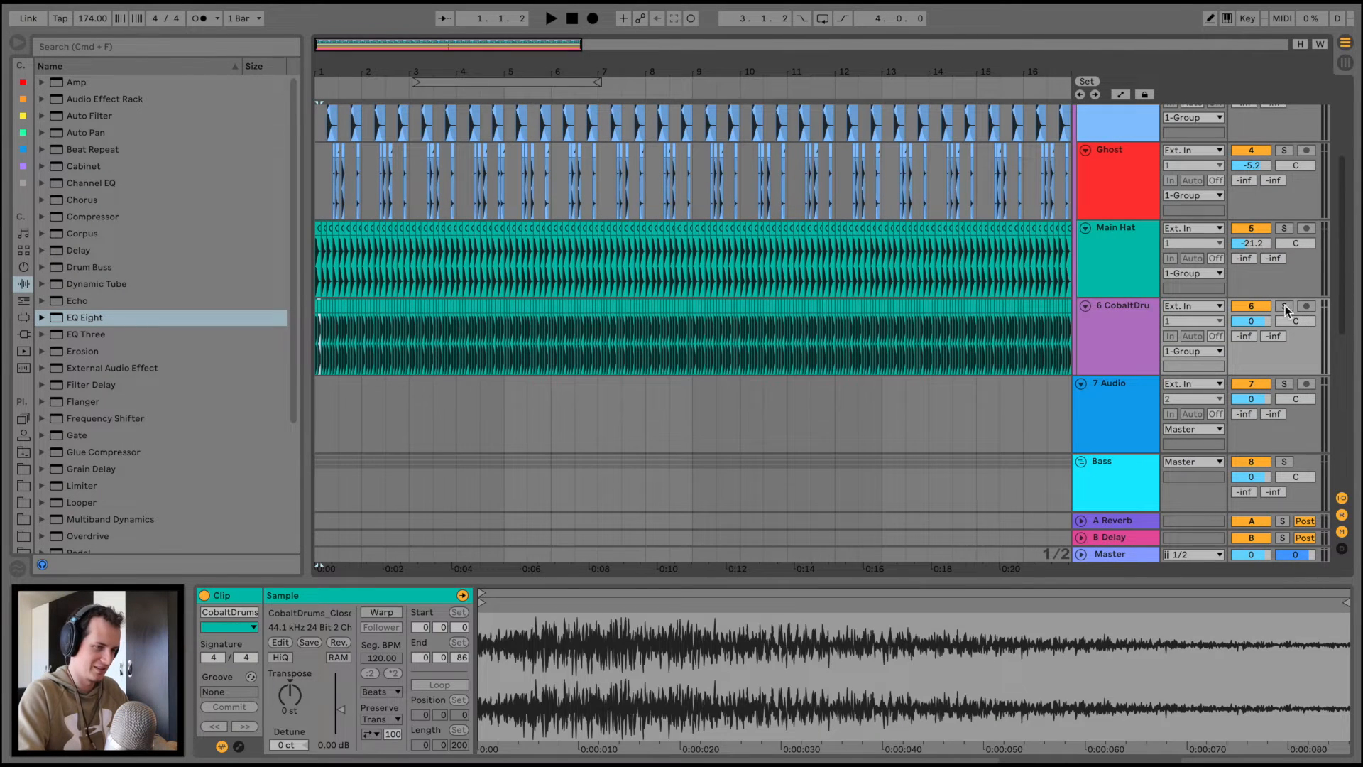
Solo track 6, play it and add an EQ Eight with band 1 set to a steep low cut
left_click(1284, 307)
key("space")
left_click(1107, 335)
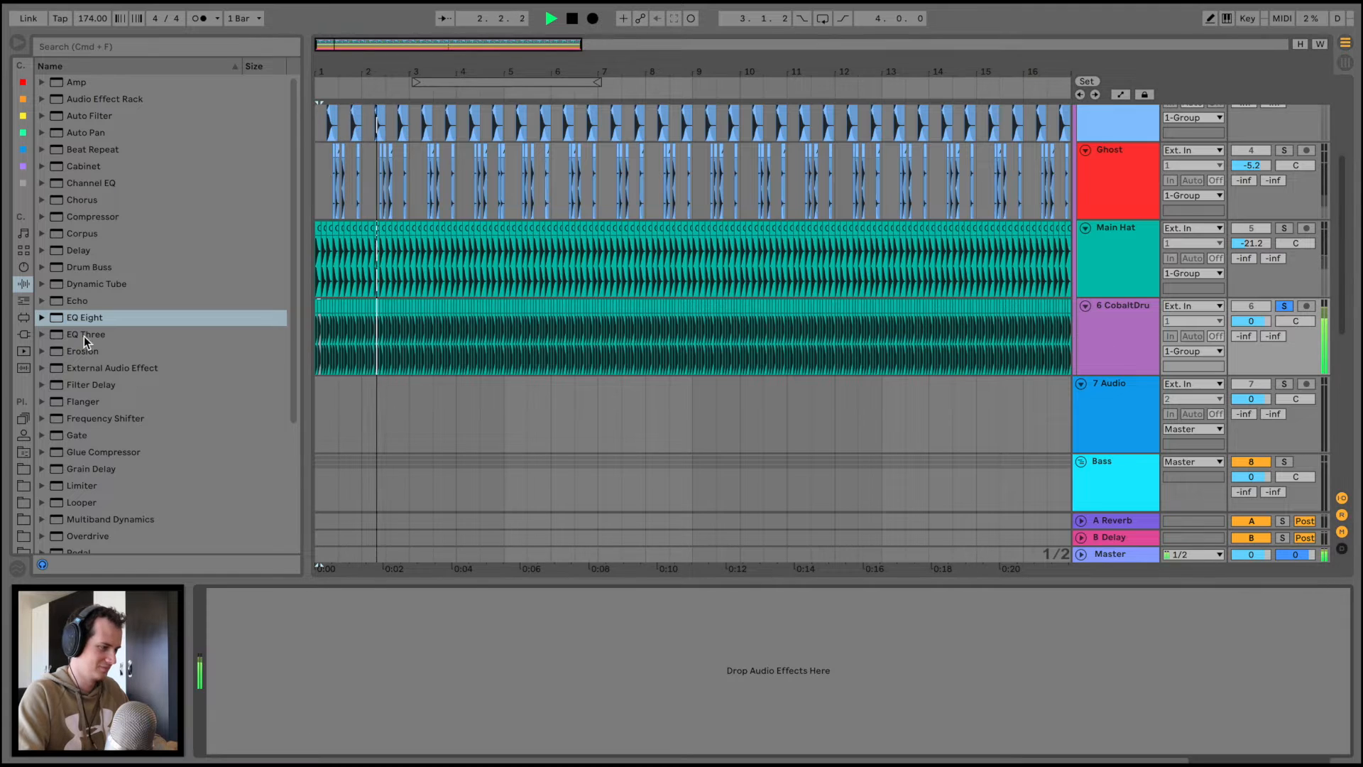
left_click_drag(75, 323, 494, 690)
left_click(271, 734)
left_click(272, 745)
Audition the hats and set the EQ Eight's band 4 high shelf to 7.11 kHz at -5.33 dB
key("space")
key("space")
key("space")
key("space")
left_click(517, 661)
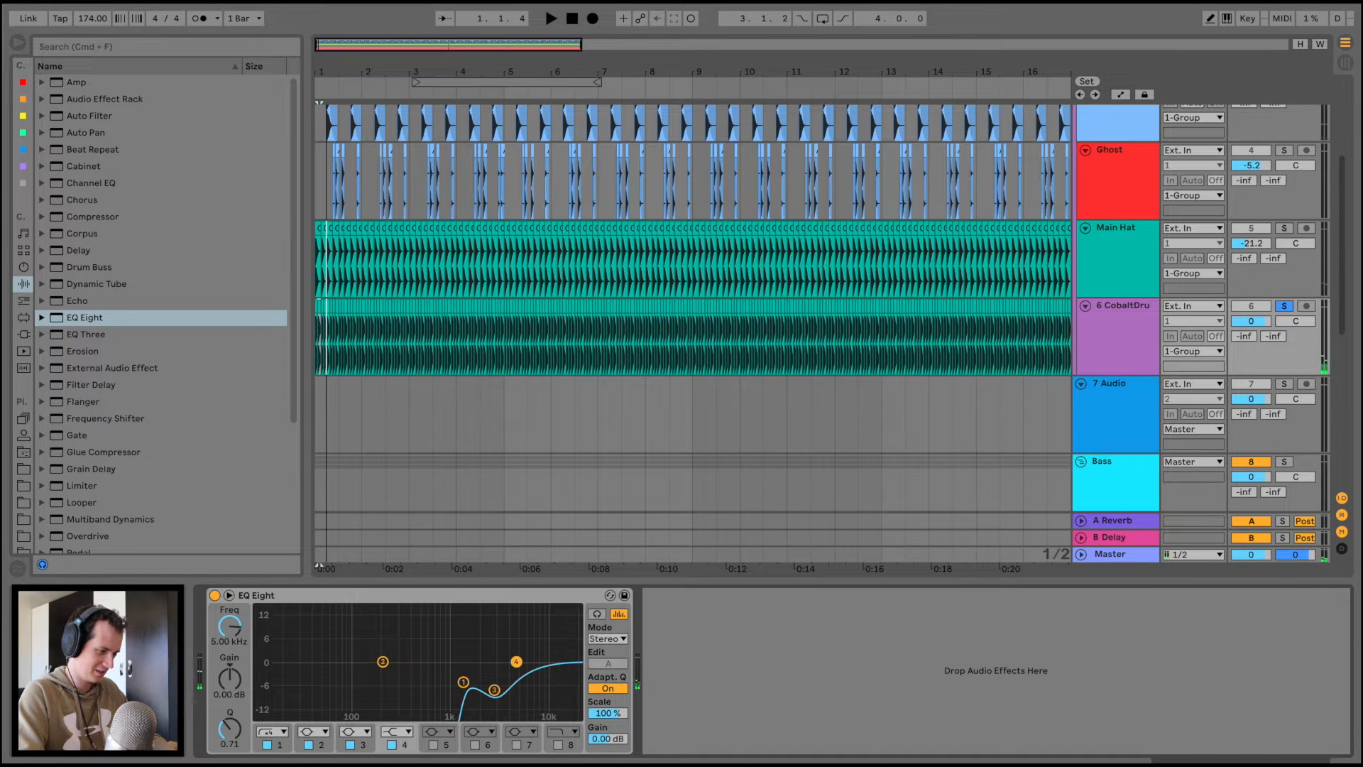
key("space")
key("space")
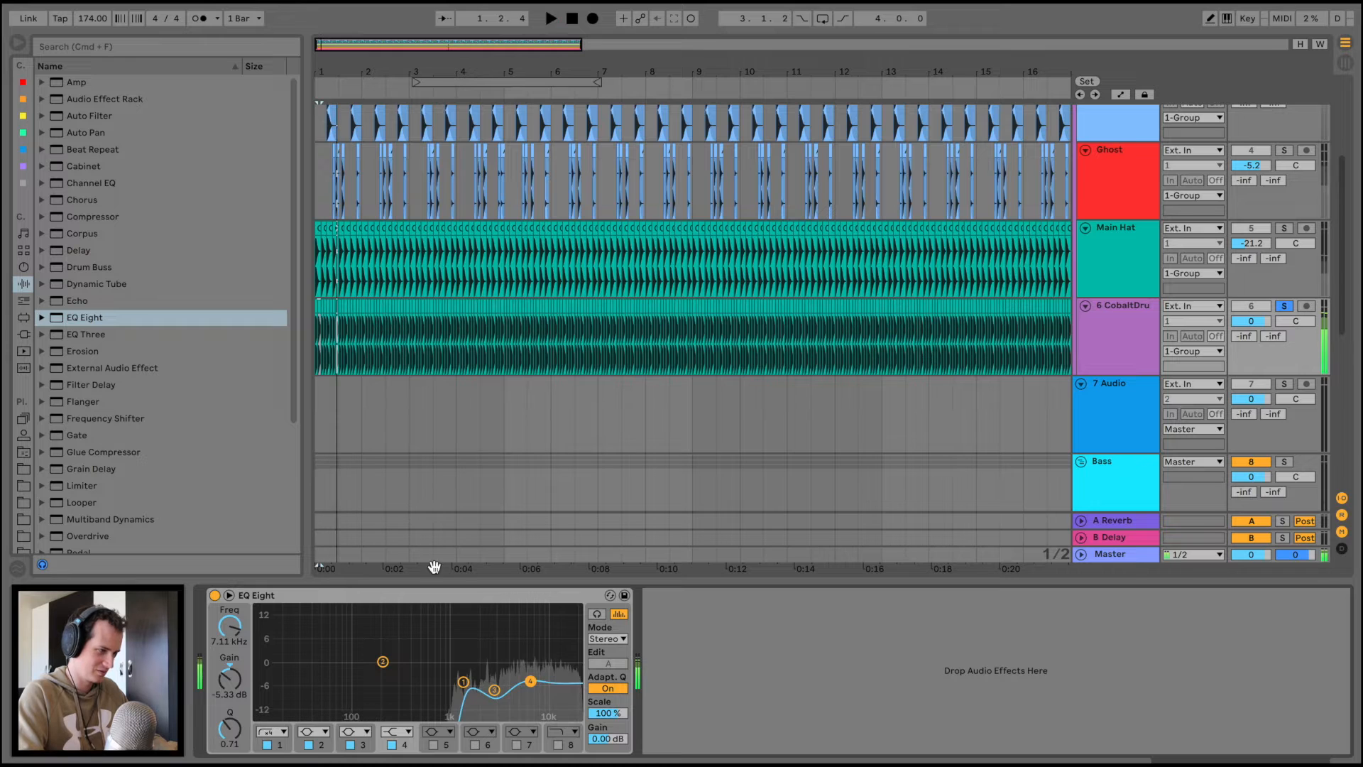
Select the repeated hat clips on track 6 through bar 17 and transpose them up 5 semitones while listening
left_click(316, 304)
scroll(647, 316, "right", 5)
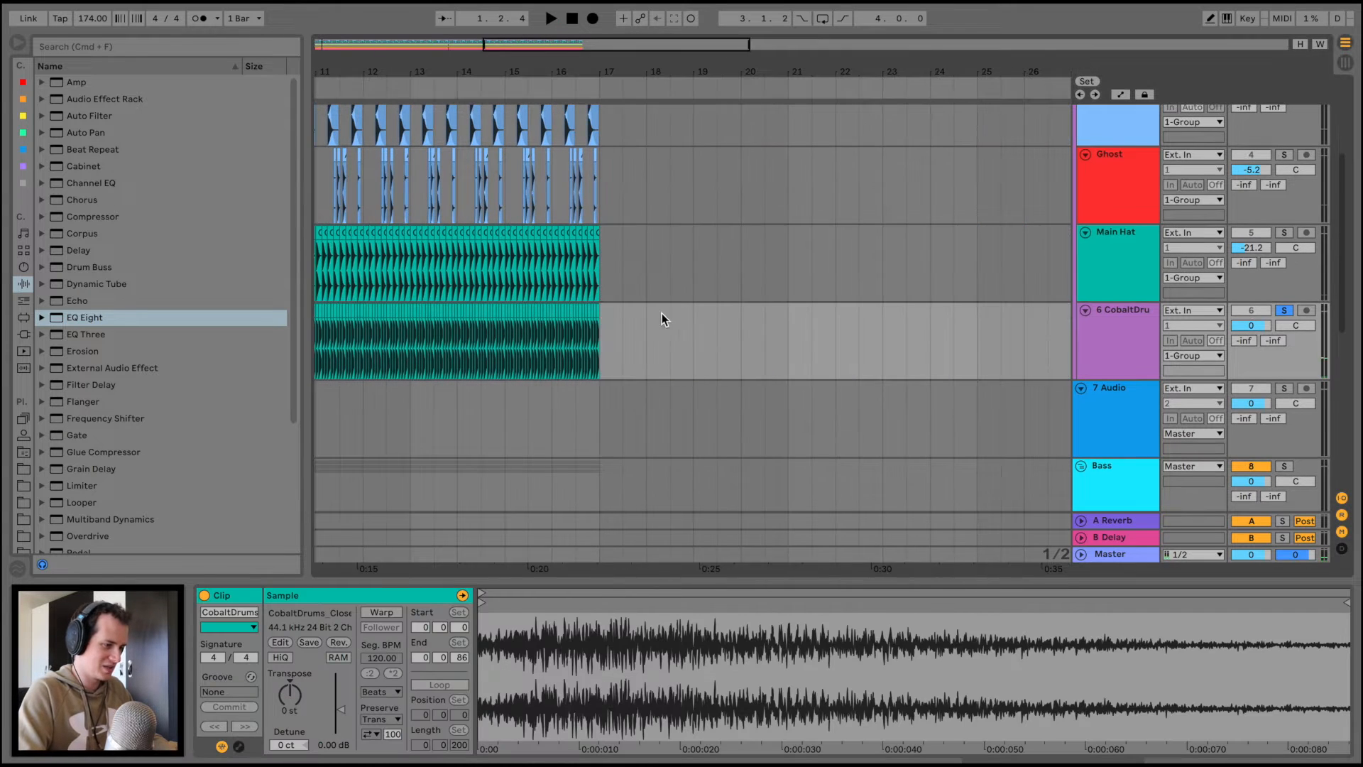
left_click(599, 314, "shift")
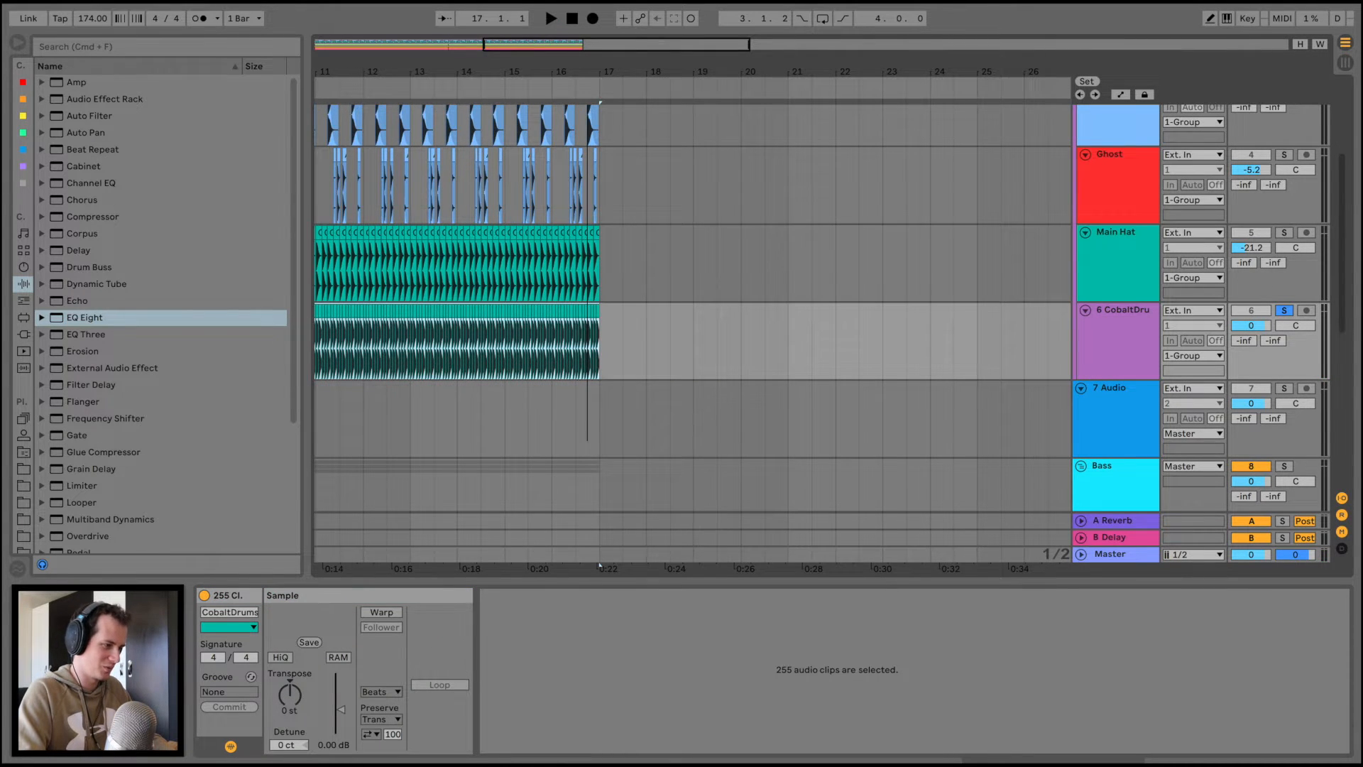
left_click_drag(587, 73, 587, 213)
left_click_drag(287, 695, 287, 675)
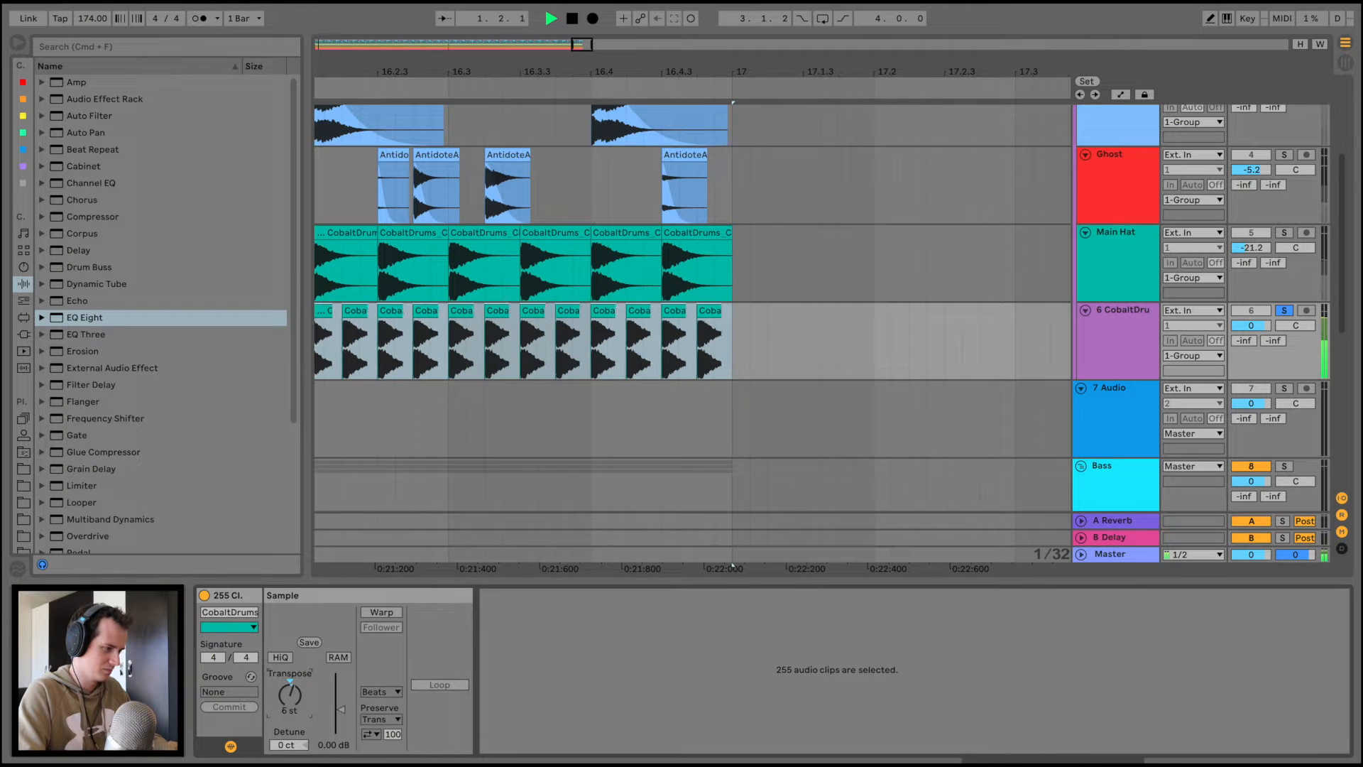
left_click_drag(421, 52, 395, 5)
key("space")
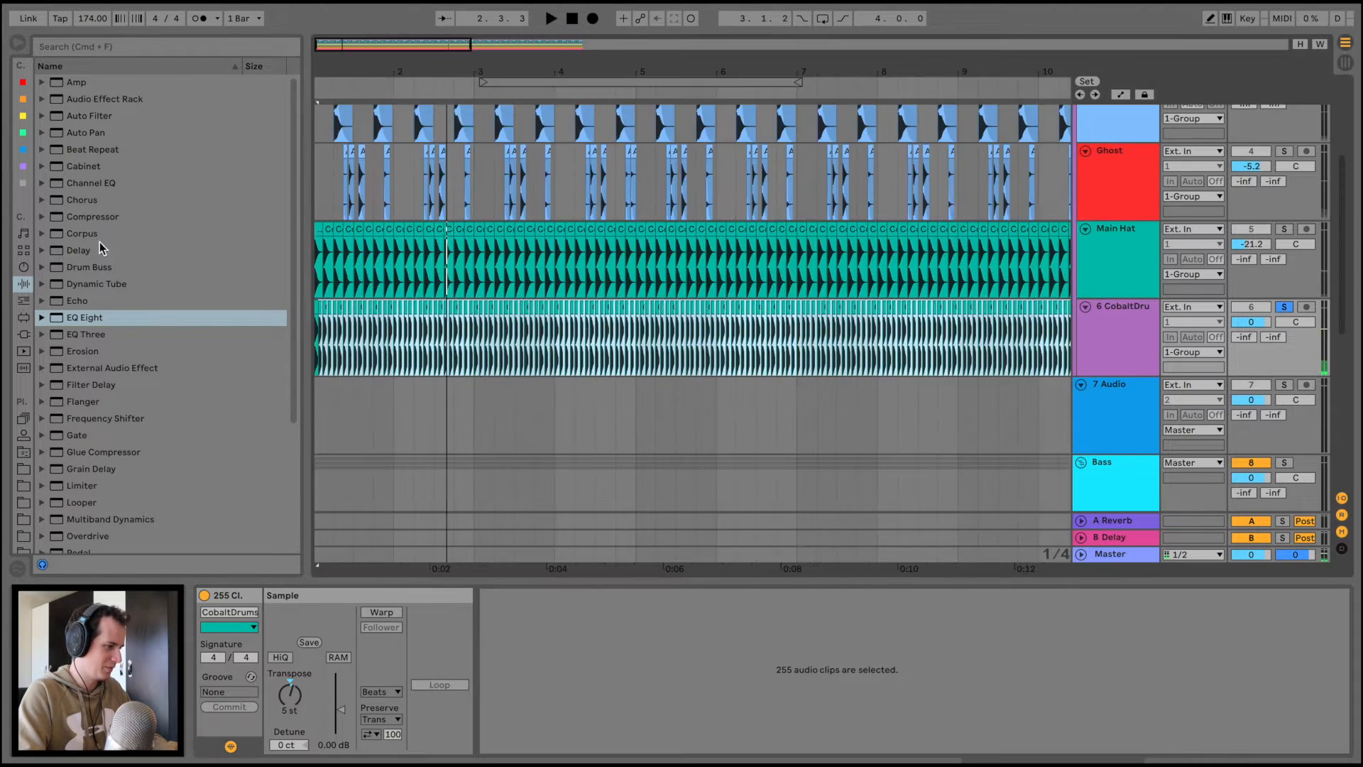
Add a Delay to track 6, unlink its channels and switch both from synced to free time
scroll(585, 330, "down", 1)
left_click_drag(114, 252, 104, 256)
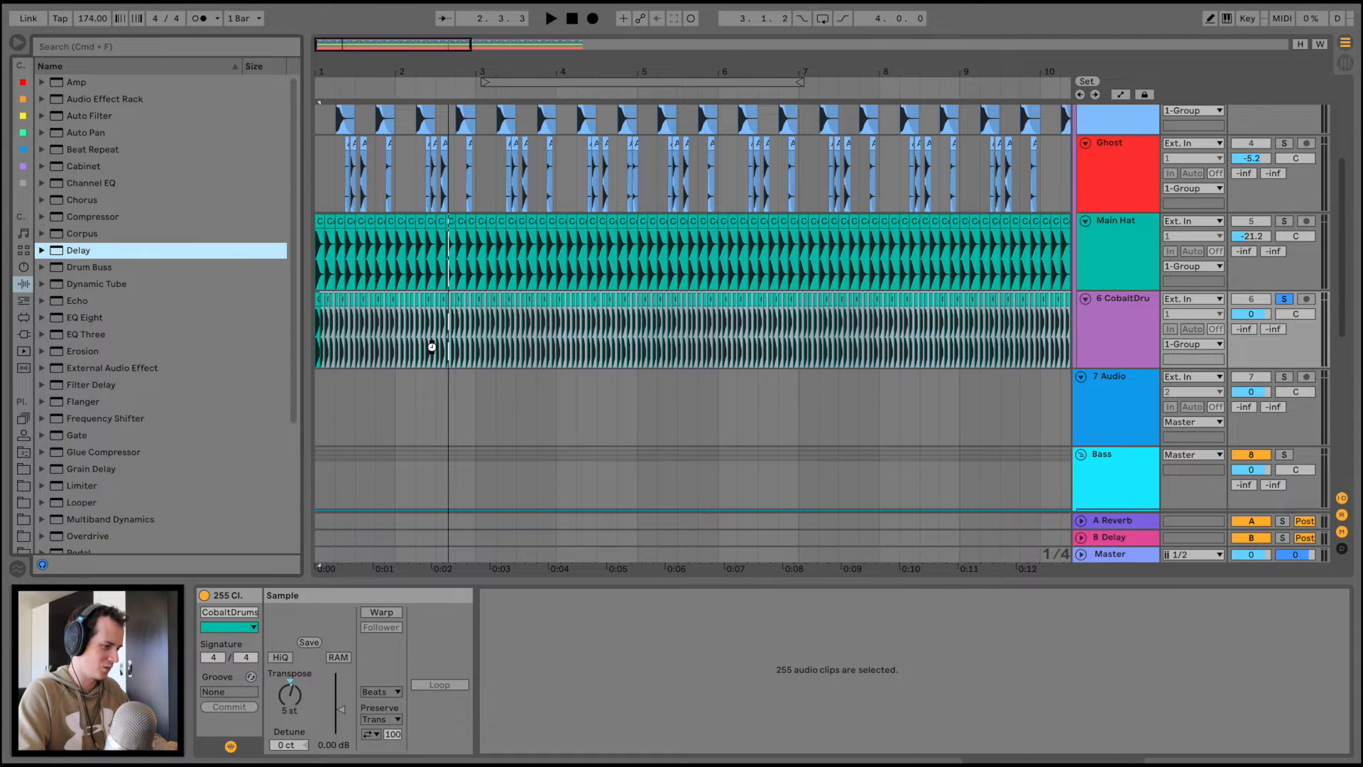
left_click_drag(432, 346, 432, 346)
key("space")
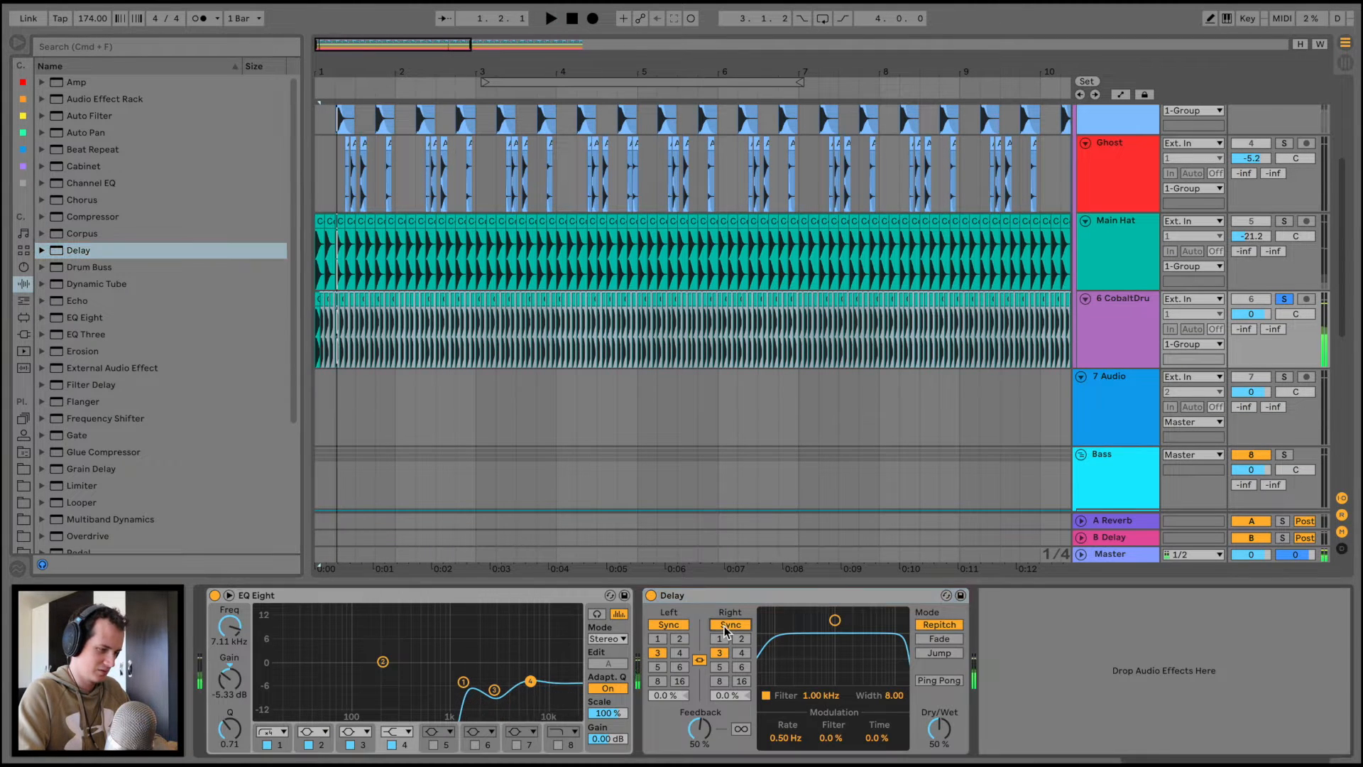
left_click(726, 630)
left_click(699, 660)
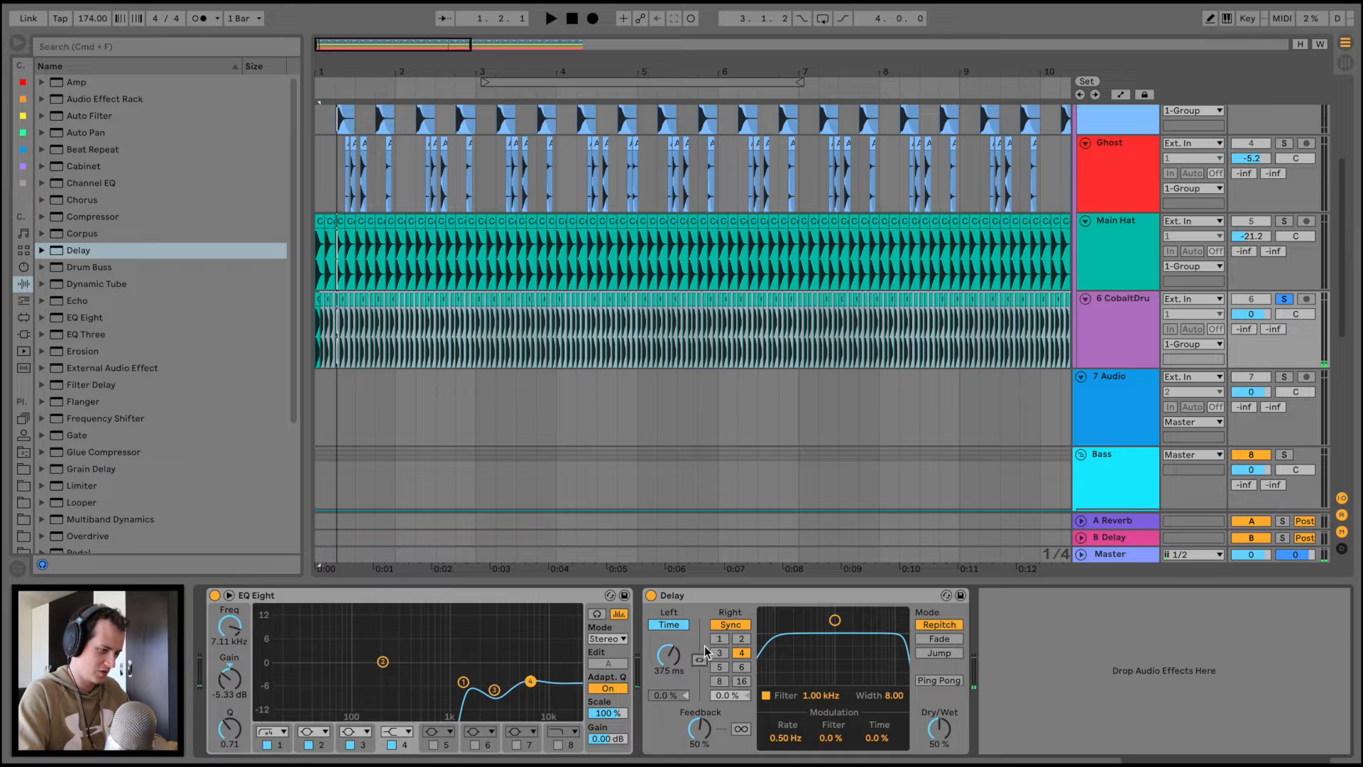
left_click(731, 625)
Set the left delay time to 4.83 ms and the right to 19.2 ms, auditioning the hats repeatedly
left_click_drag(730, 655, 730, 698)
key("space")
key("space")
left_click_drag(669, 655, 669, 727)
key("space")
key("space")
key("space")
key("space")
key("space")
key("space")
key("space")
mouse_move(730, 655)
left_mouse_down()
mouse_move(731, 690)
mouse_move(730, 668)
left_mouse_up()
key("space")
key("space")
key("space")
key("space")
key("space")
key("space")
Set the Delay's filter to 1.55 kHz with width 5.53 and its Dry/Wet to 100%, auditioning the result
left_click_drag(835, 619, 847, 645)
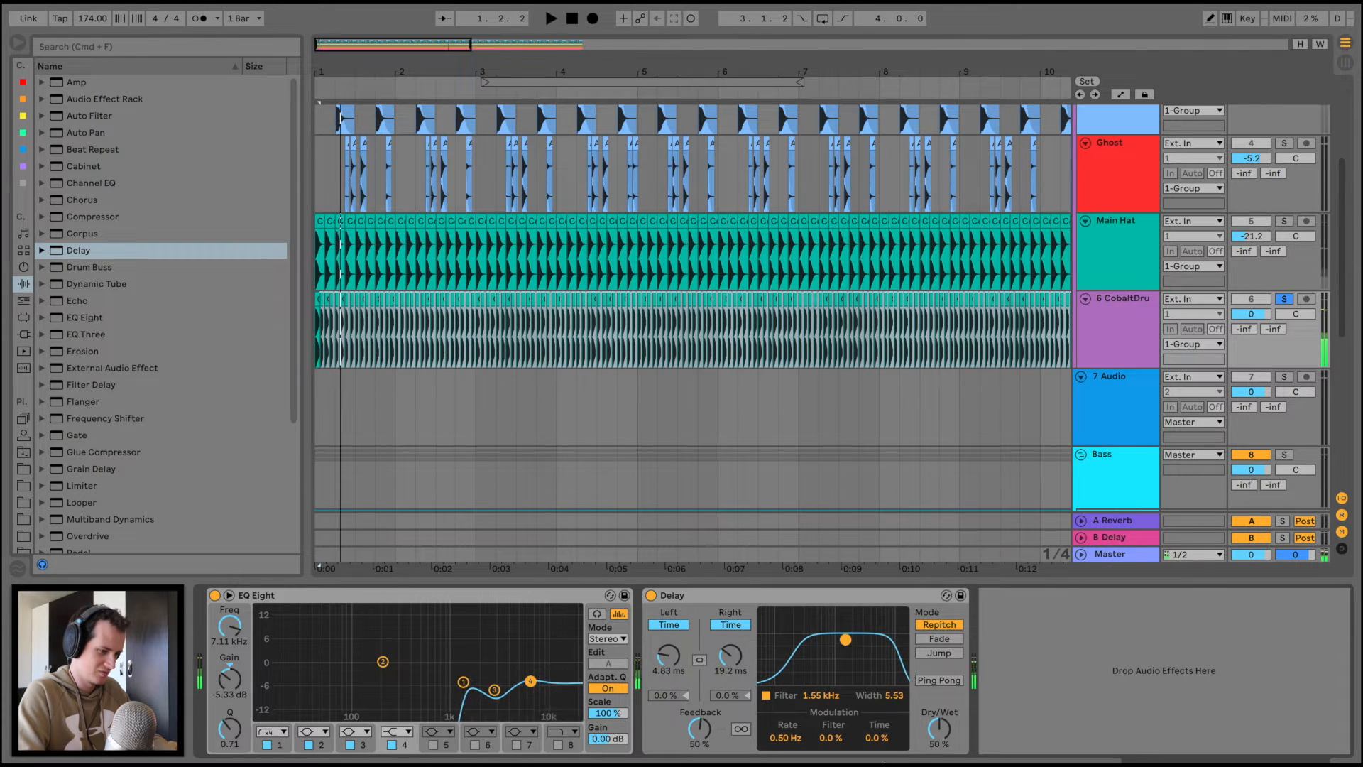
key("space")
left_click_drag(936, 724, 938, 675)
key("space")
key("space")
key("space")
key("space")
key("space")
key("space")
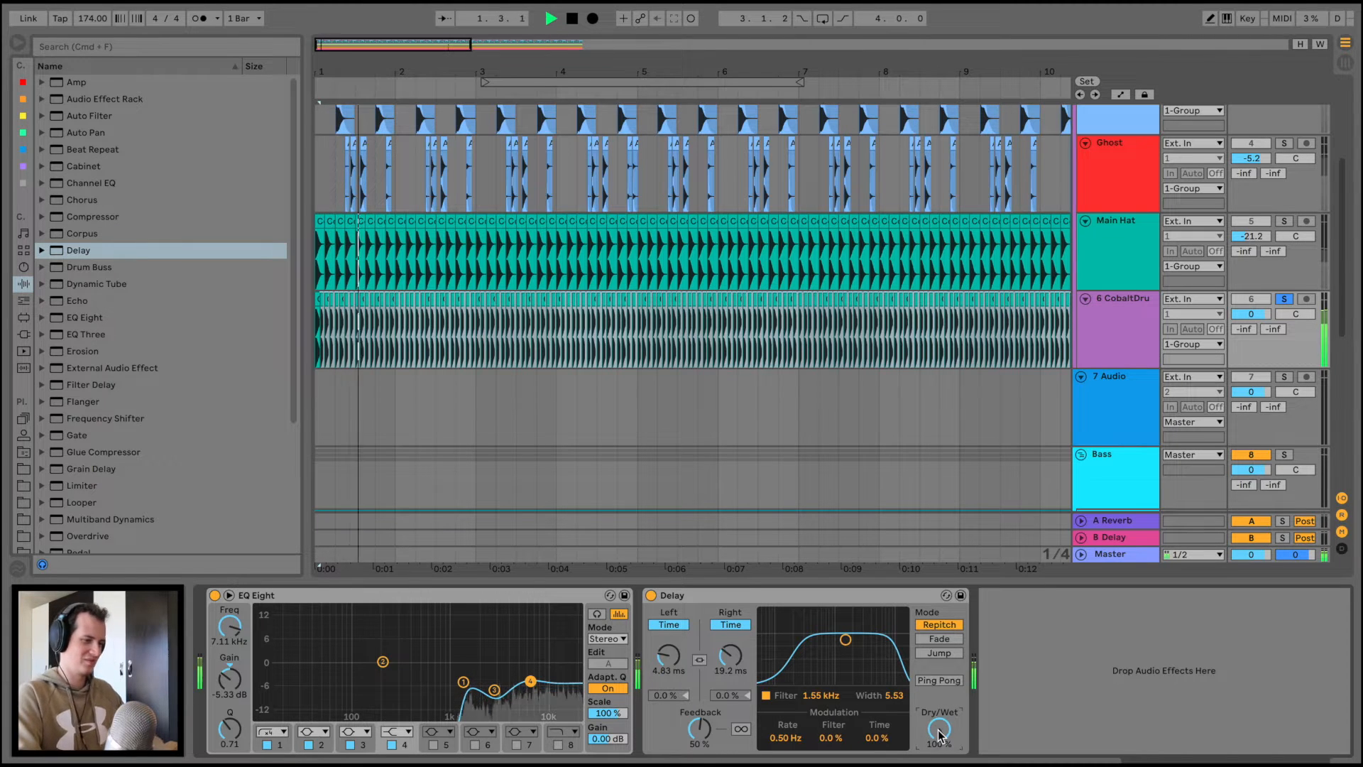
Unsolo track 6 and lower its volume to -15.4 dB while playing the mix
left_click(1287, 300)
key("space")
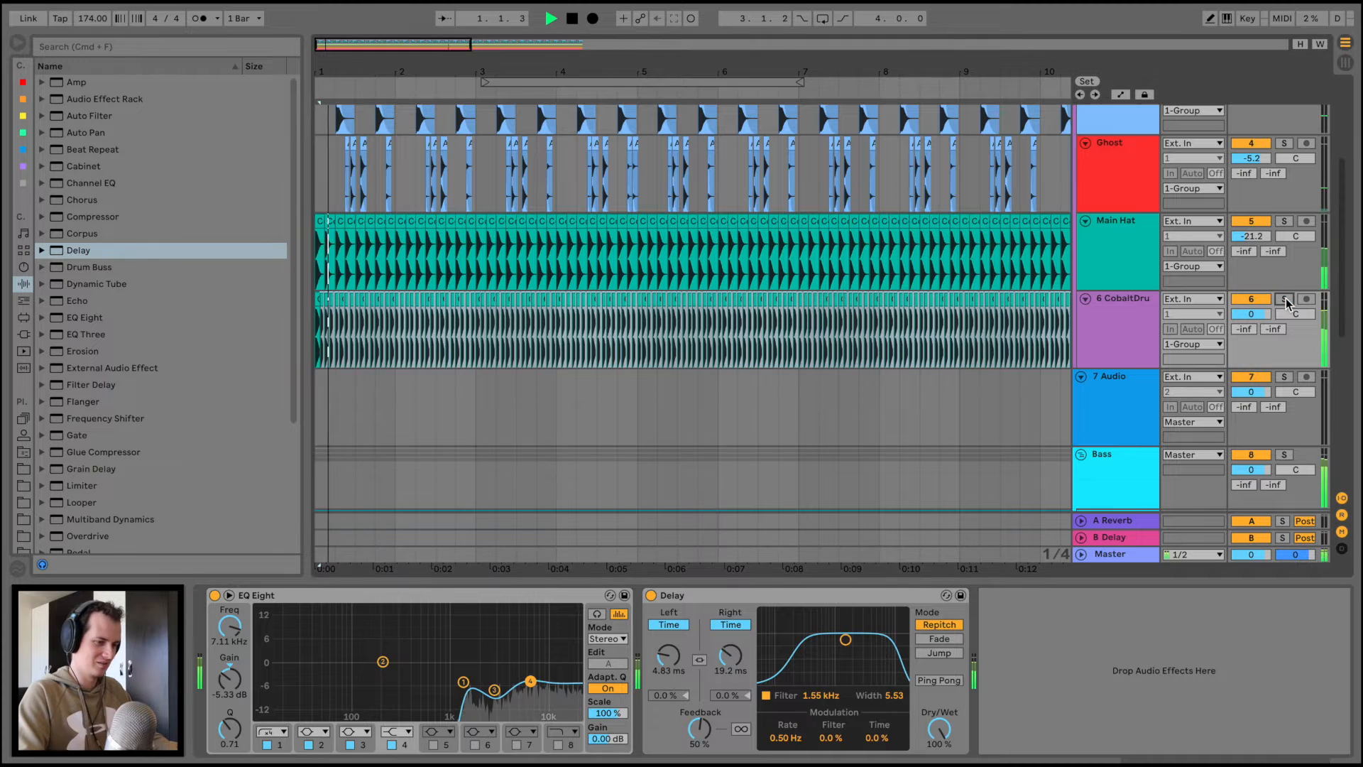
key("space")
key("space")
left_click_drag(1252, 314, 1251, 341)
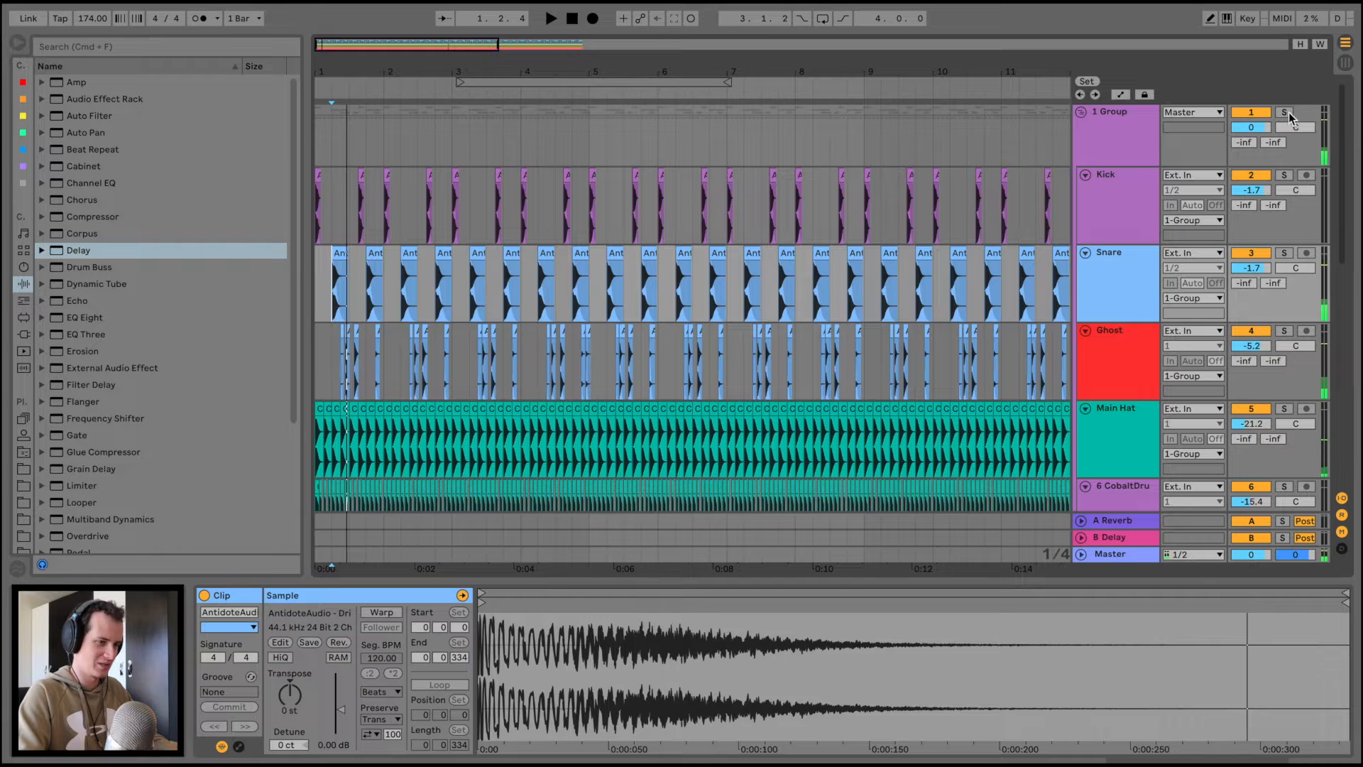
Solo the drum group and play the arrangement from the start
left_click(1285, 113)
key("space")
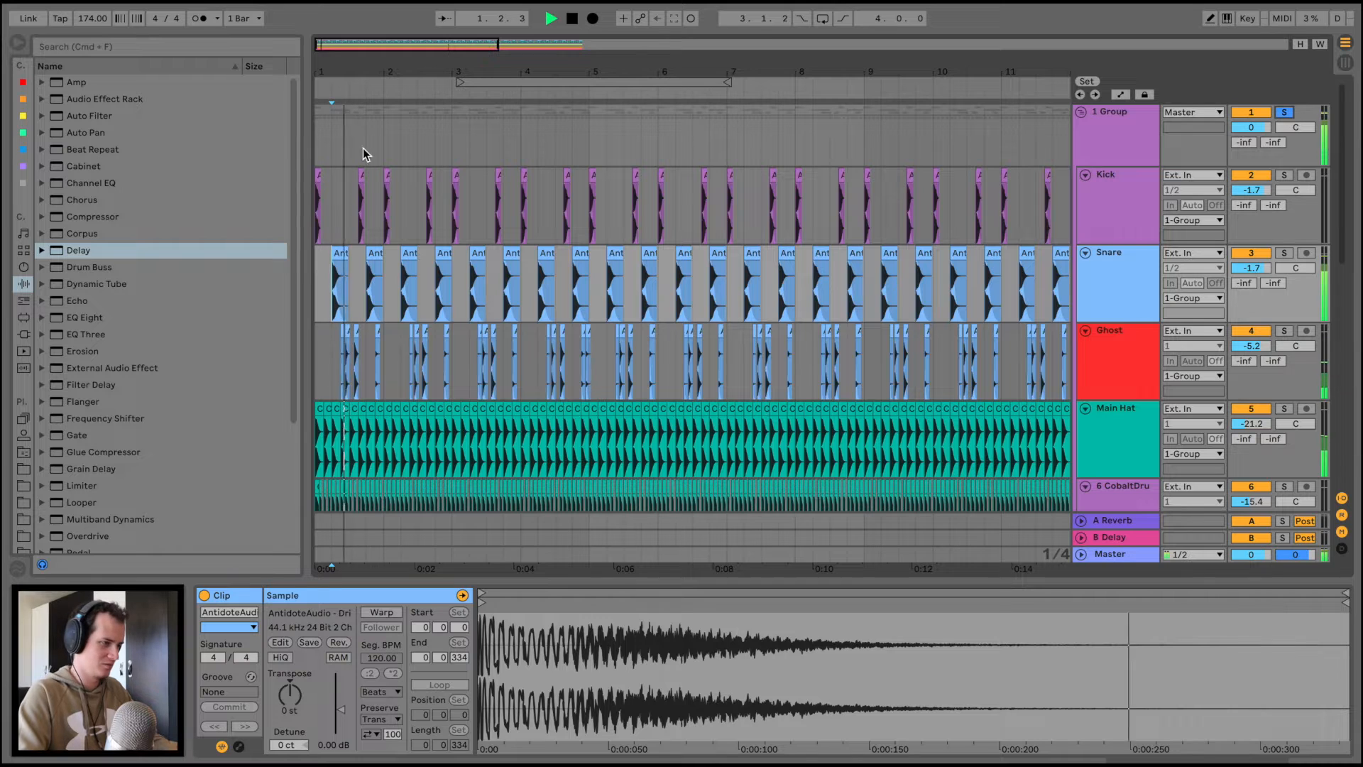
left_click(327, 143)
scroll(362, 258, "down", 5)
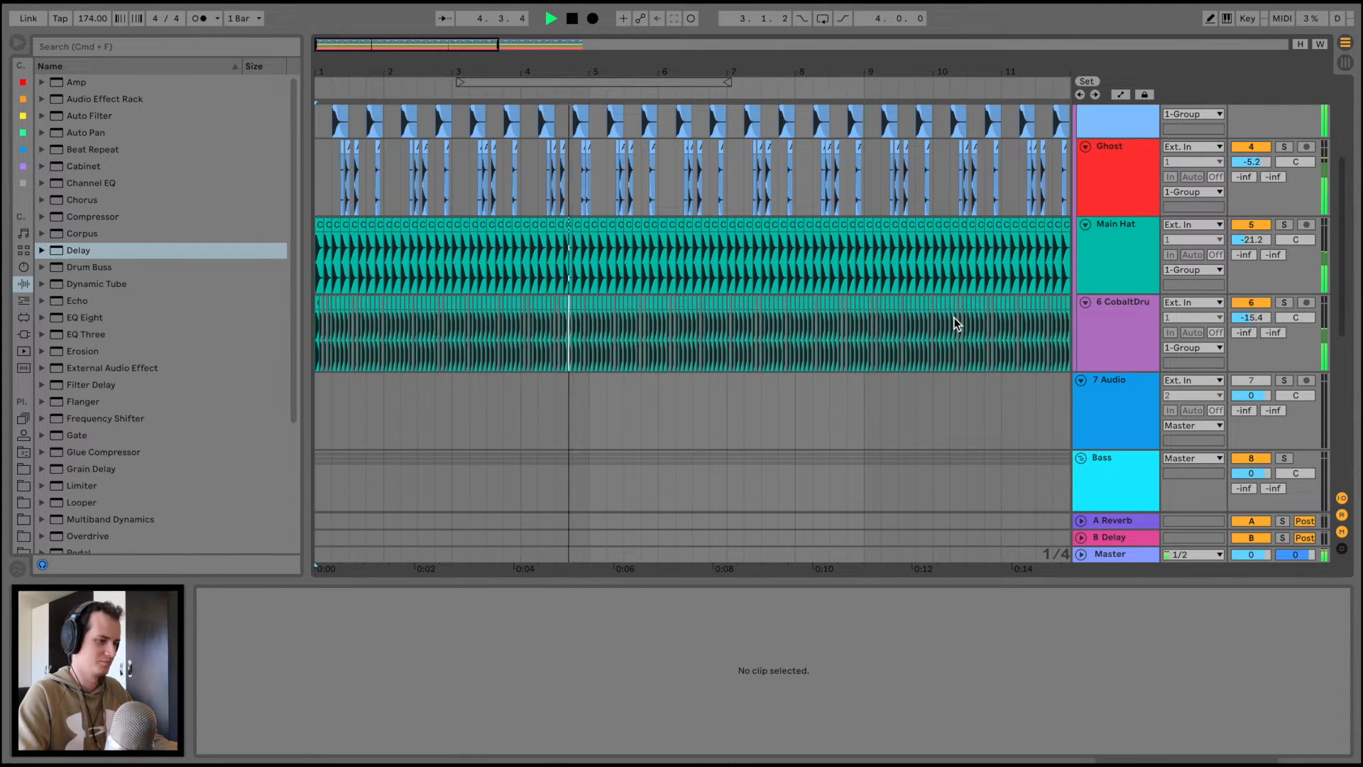
Stop the playback and mute the Kick and Snare tracks in the drum group
scroll(954, 317, "up", 1)
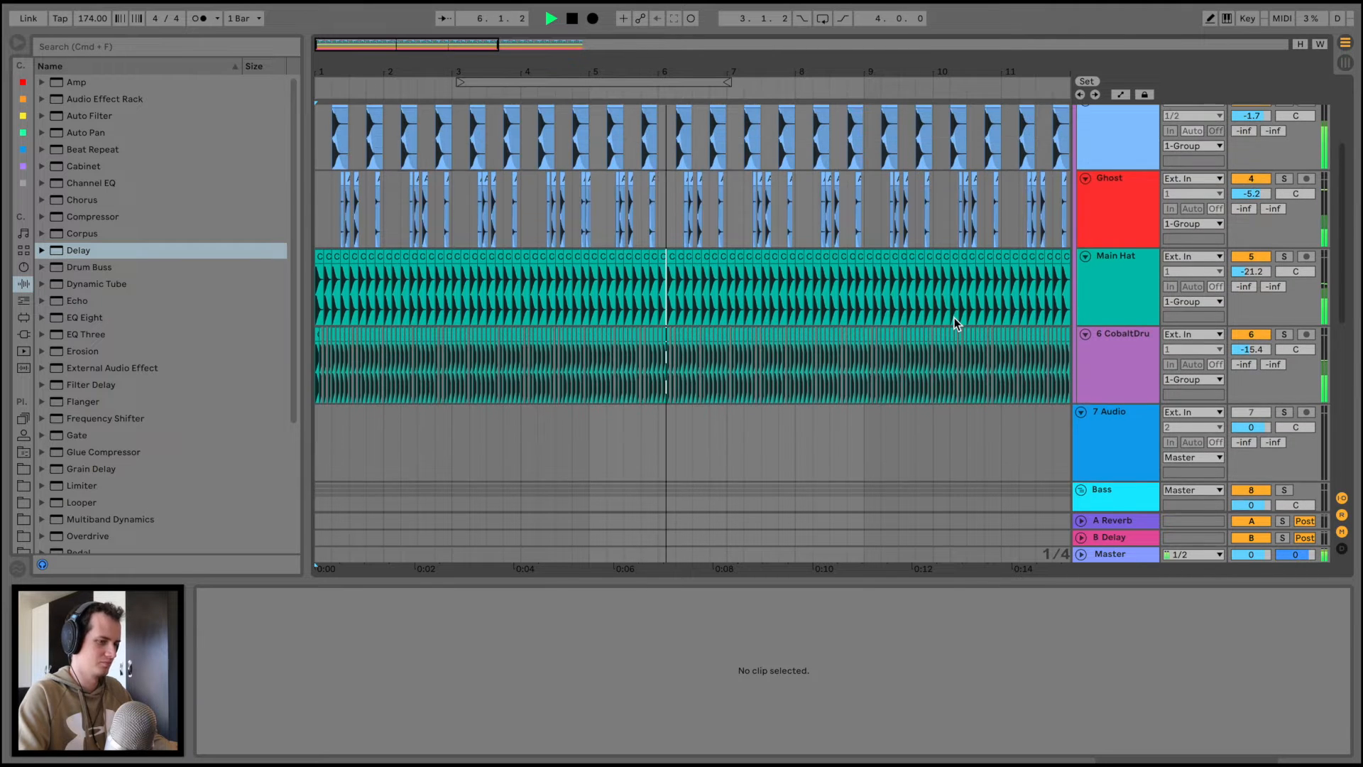
scroll(954, 318, "up", 1)
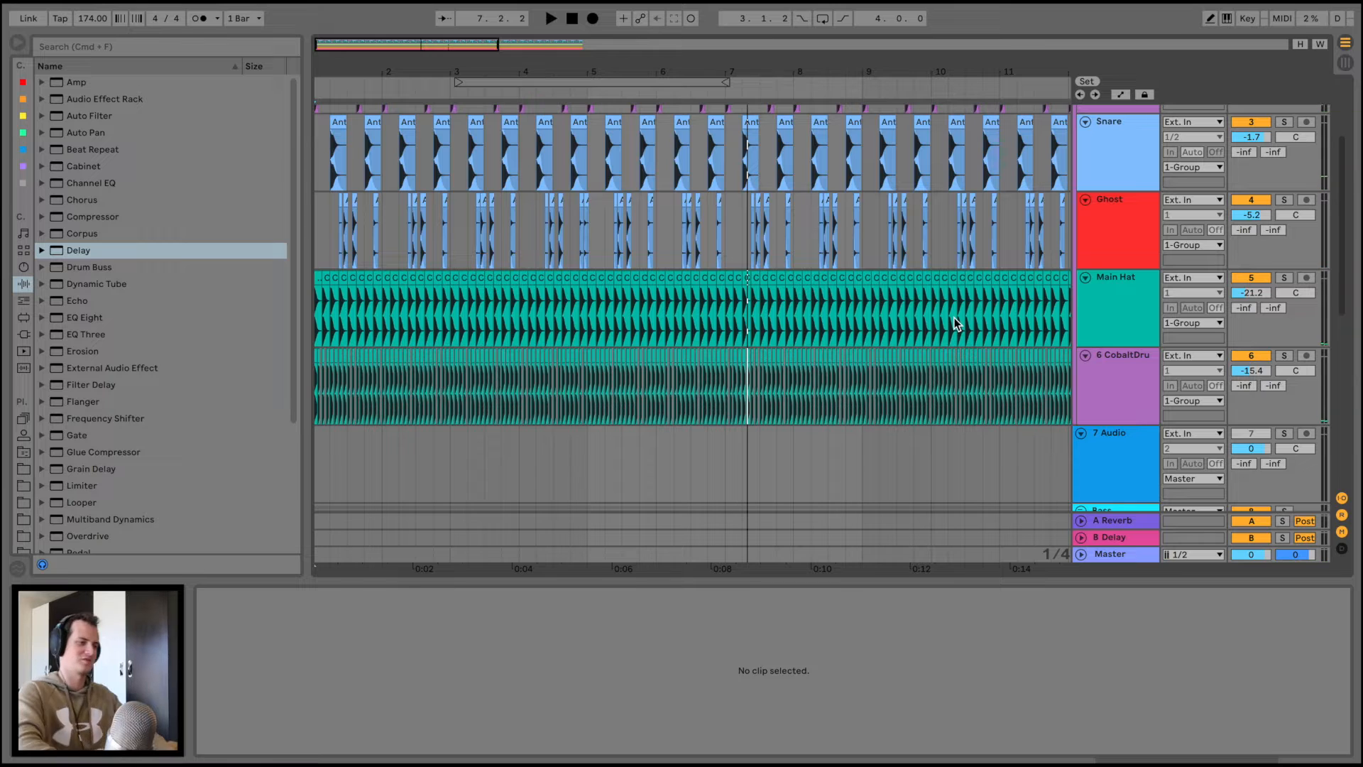
left_click(1153, 360)
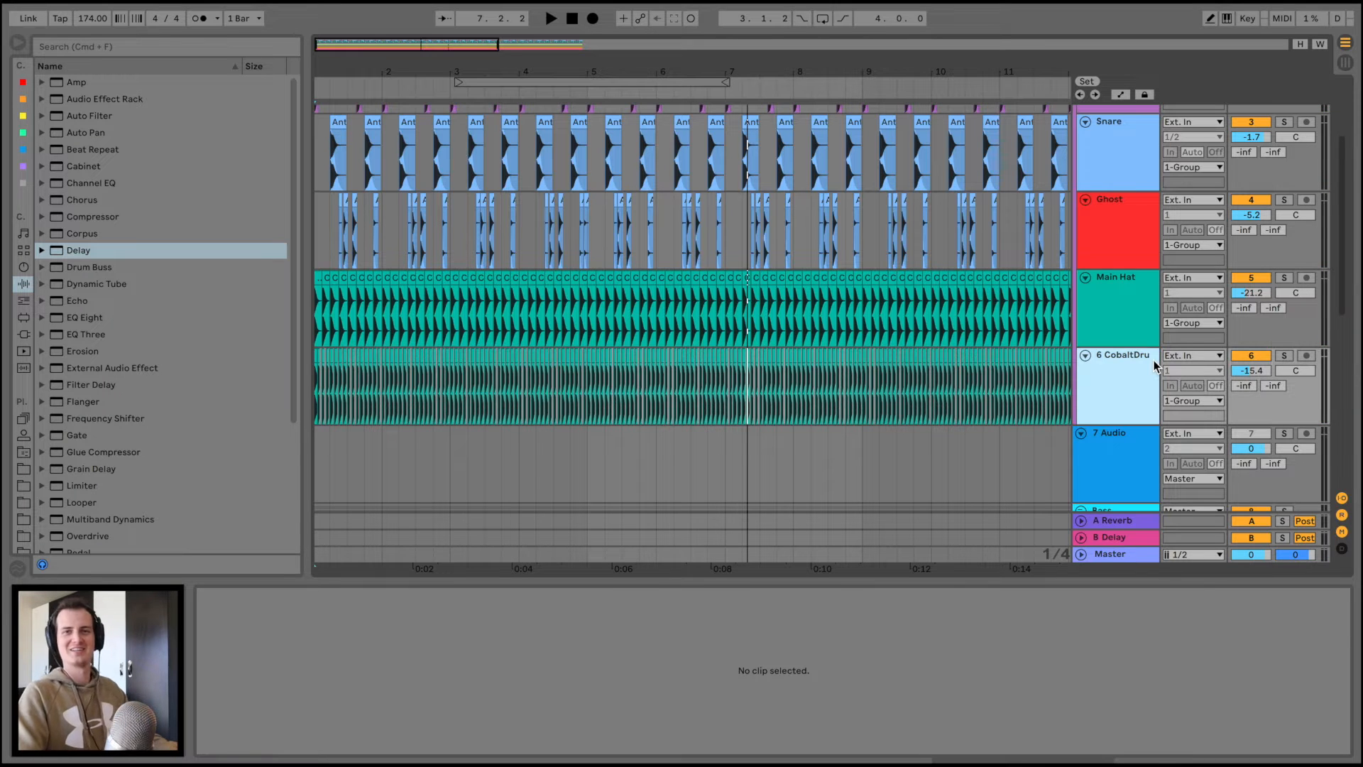
scroll(1136, 313, "up", 4)
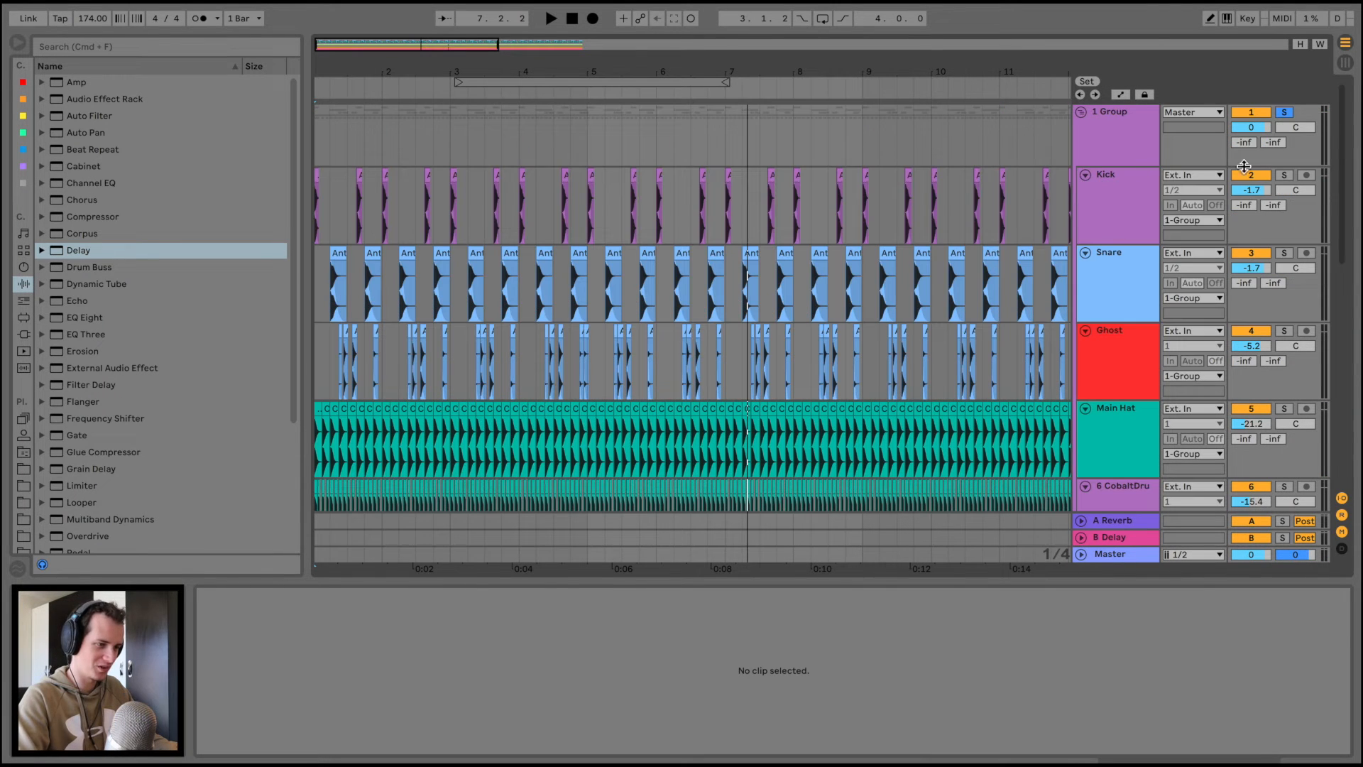
scroll(1101, 231, "down", 1)
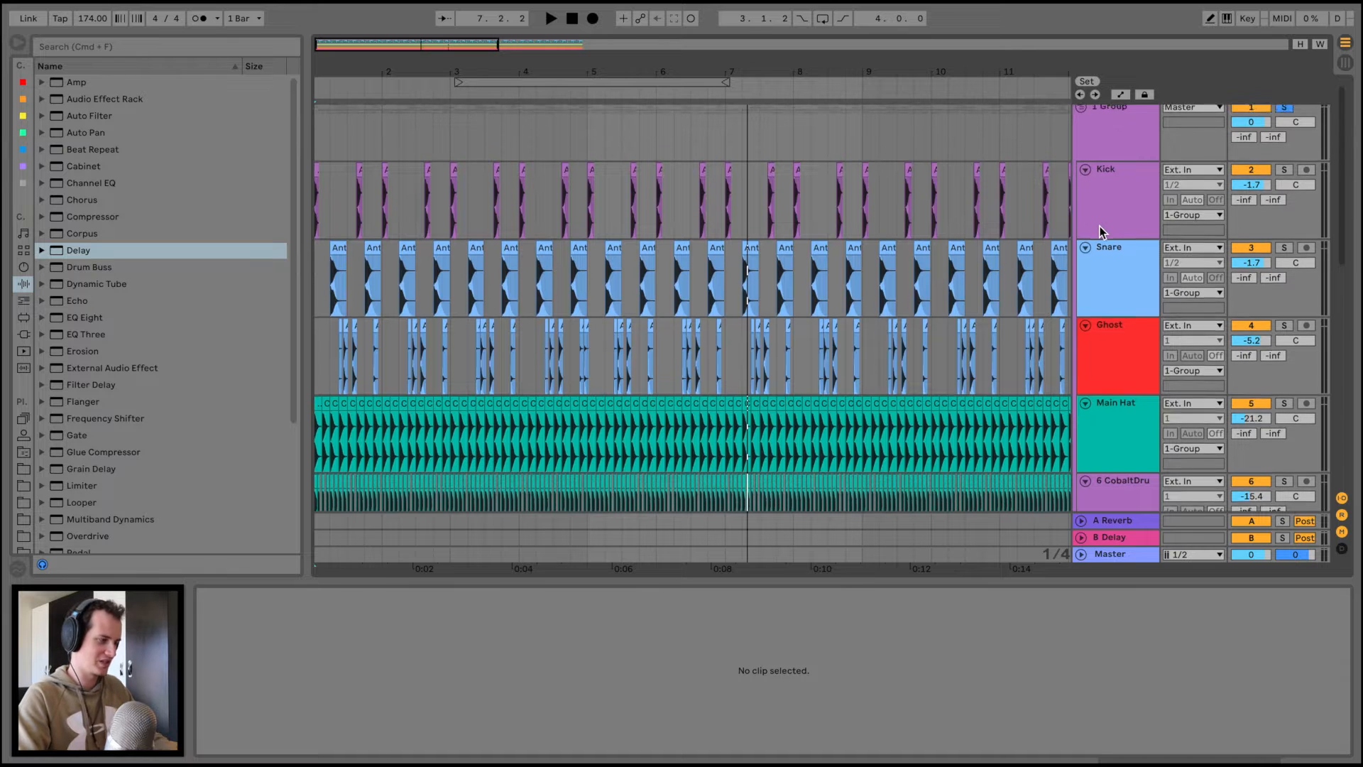
scroll(1099, 233, "up", 1)
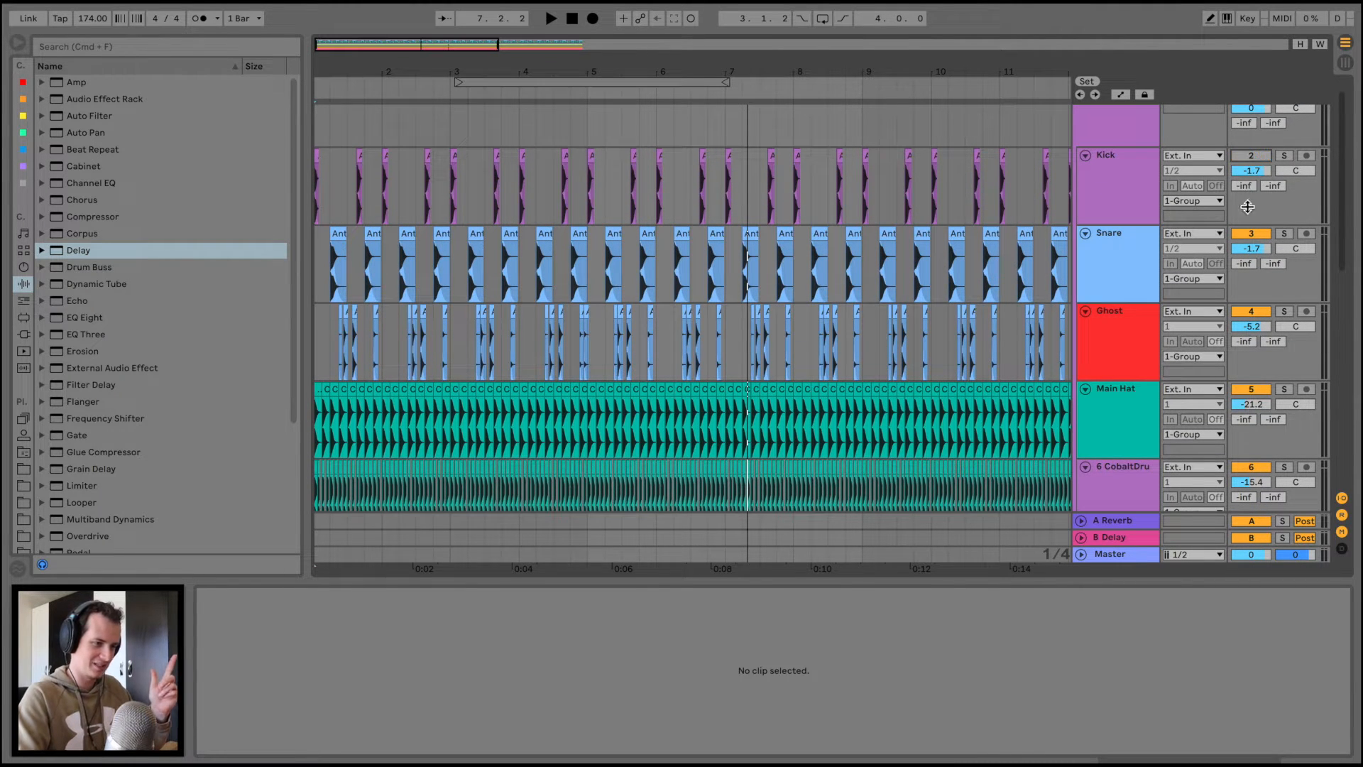
scroll(1252, 235, "up", 1)
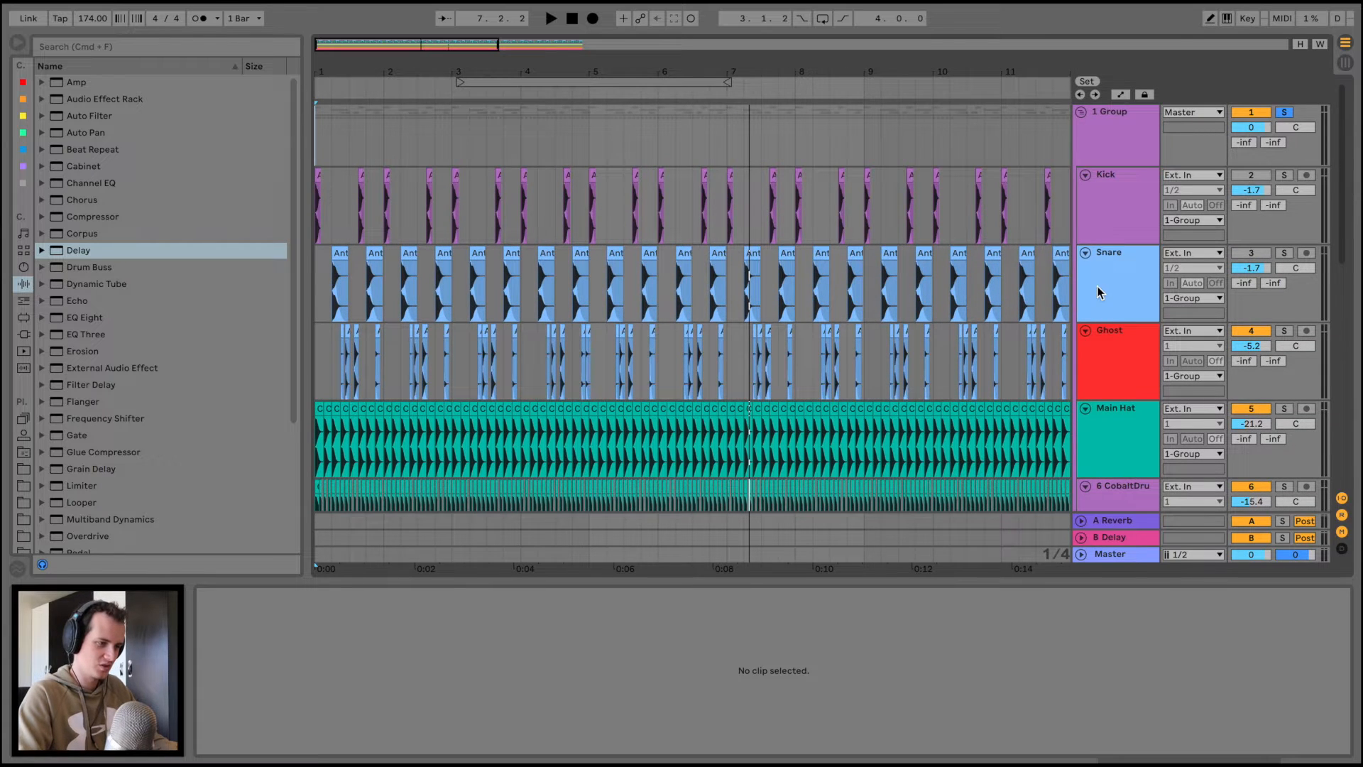
Set the input of the 7 Audio track to Resampling and arm it for recording
scroll(1097, 287, "down", 9)
left_click(1107, 405)
left_click(1187, 383)
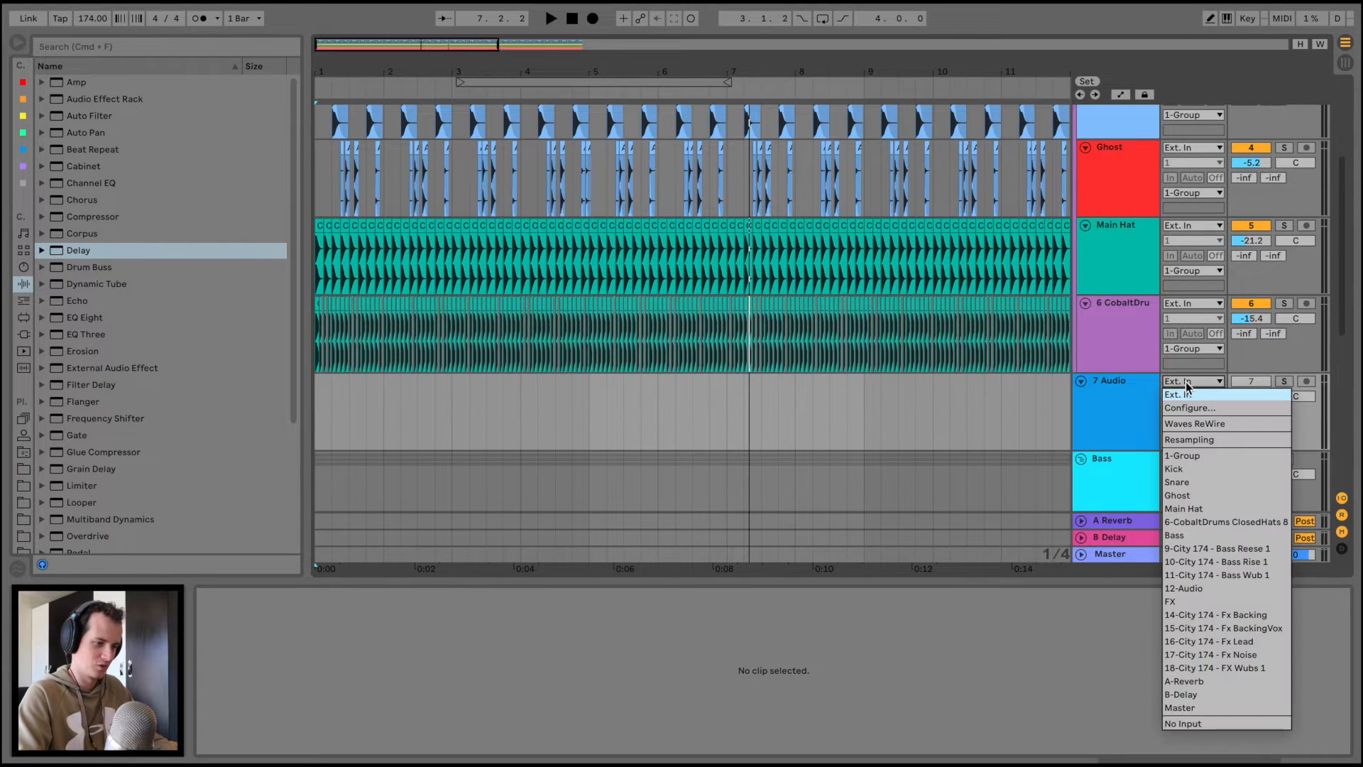
left_click(1202, 439)
left_click(1306, 381)
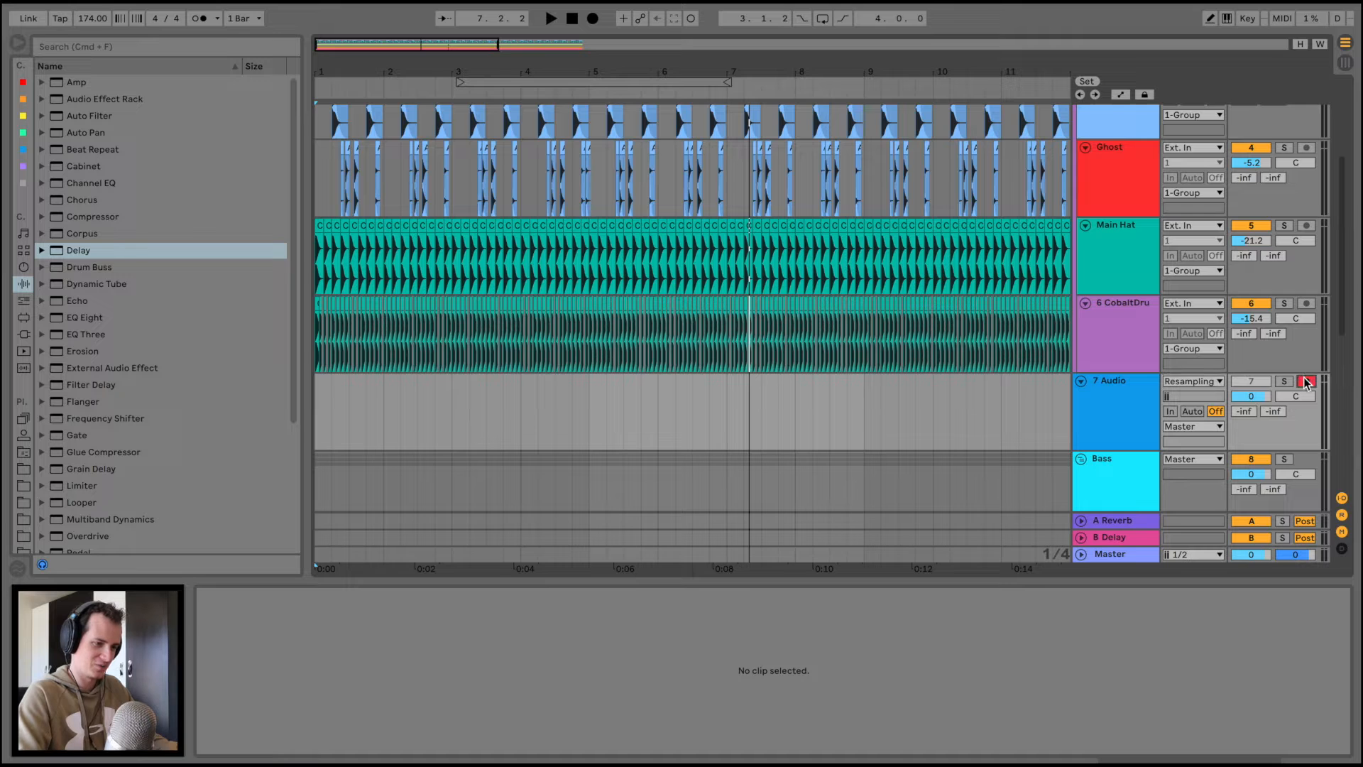
Record the ghost snares and hats onto track 7 from the start and end the clip at bar 5
left_click(592, 19)
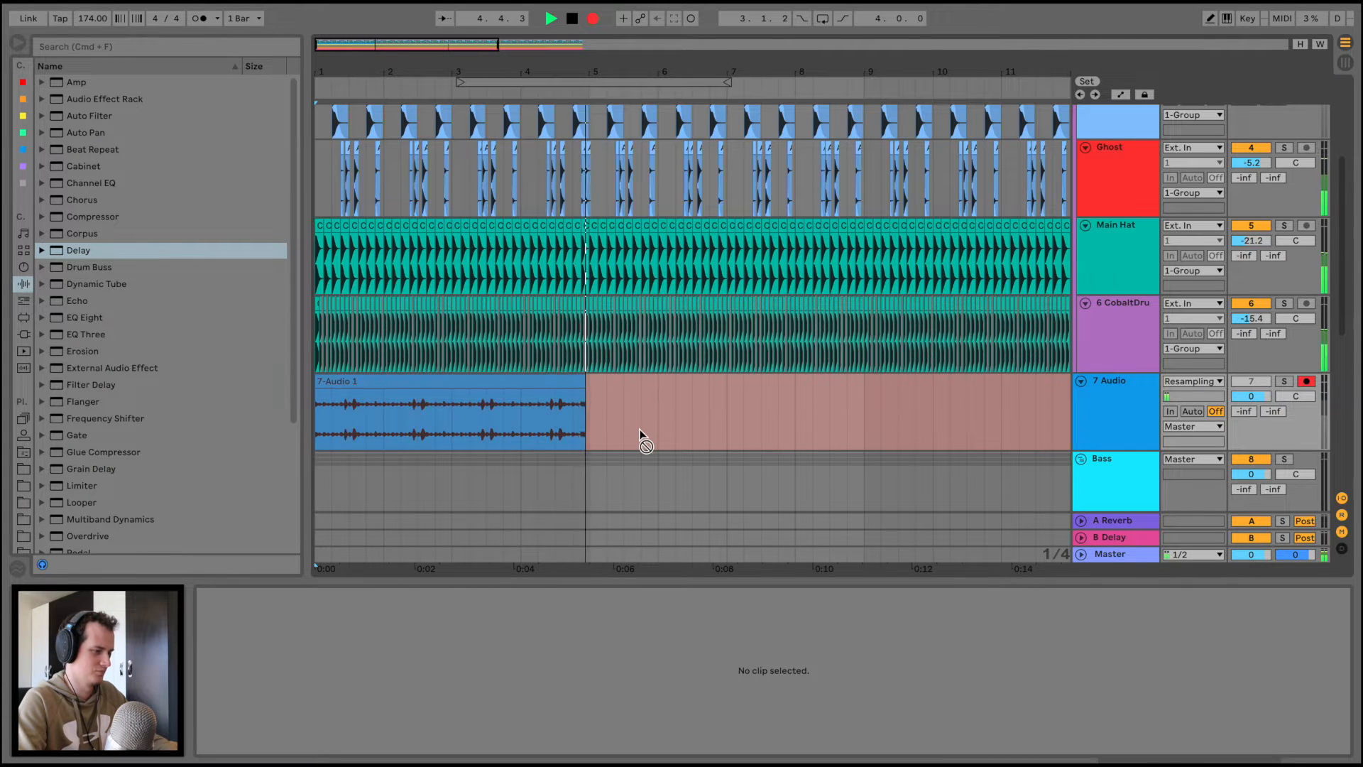
key("space")
left_click_drag(599, 381, 588, 381)
Move the 7 Audio track into the drum group and solo it
left_click(1099, 385)
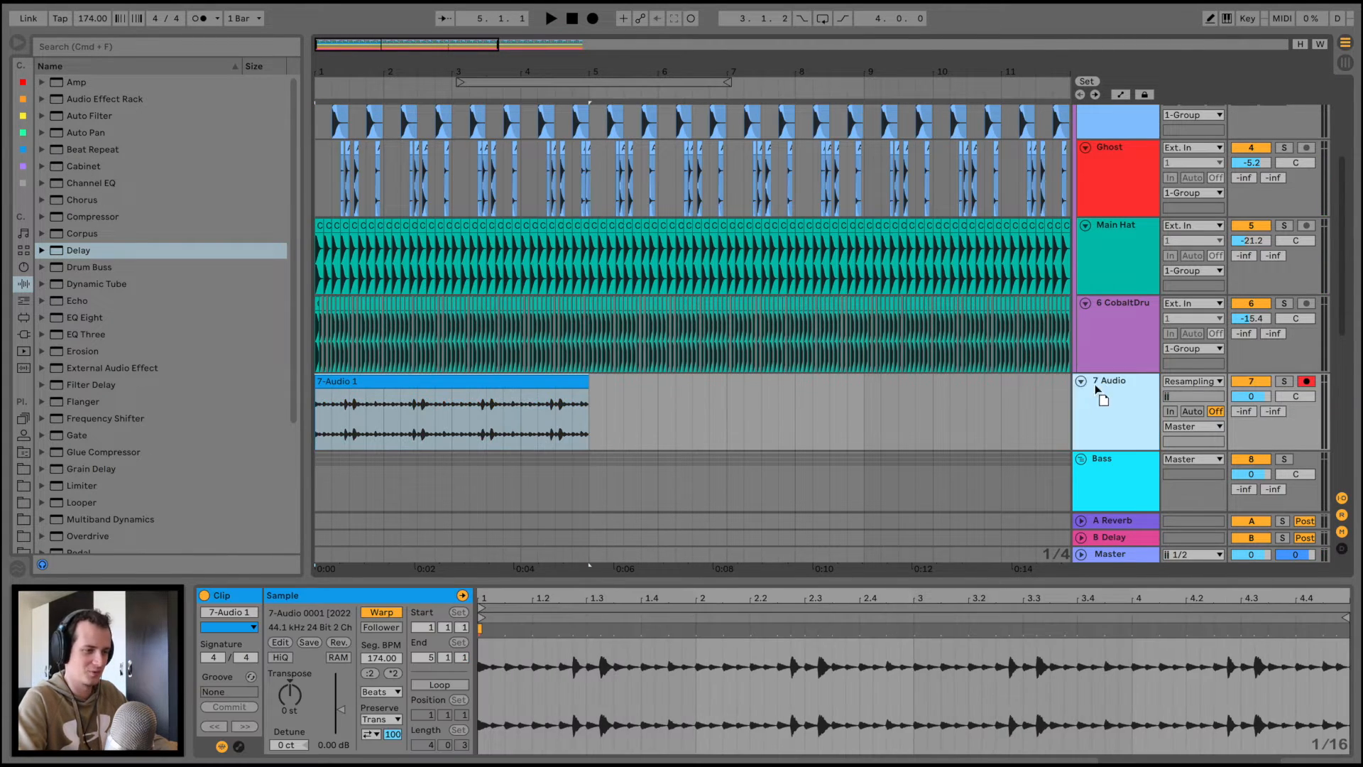
left_click_drag(1096, 385, 1102, 402)
left_click(357, 396)
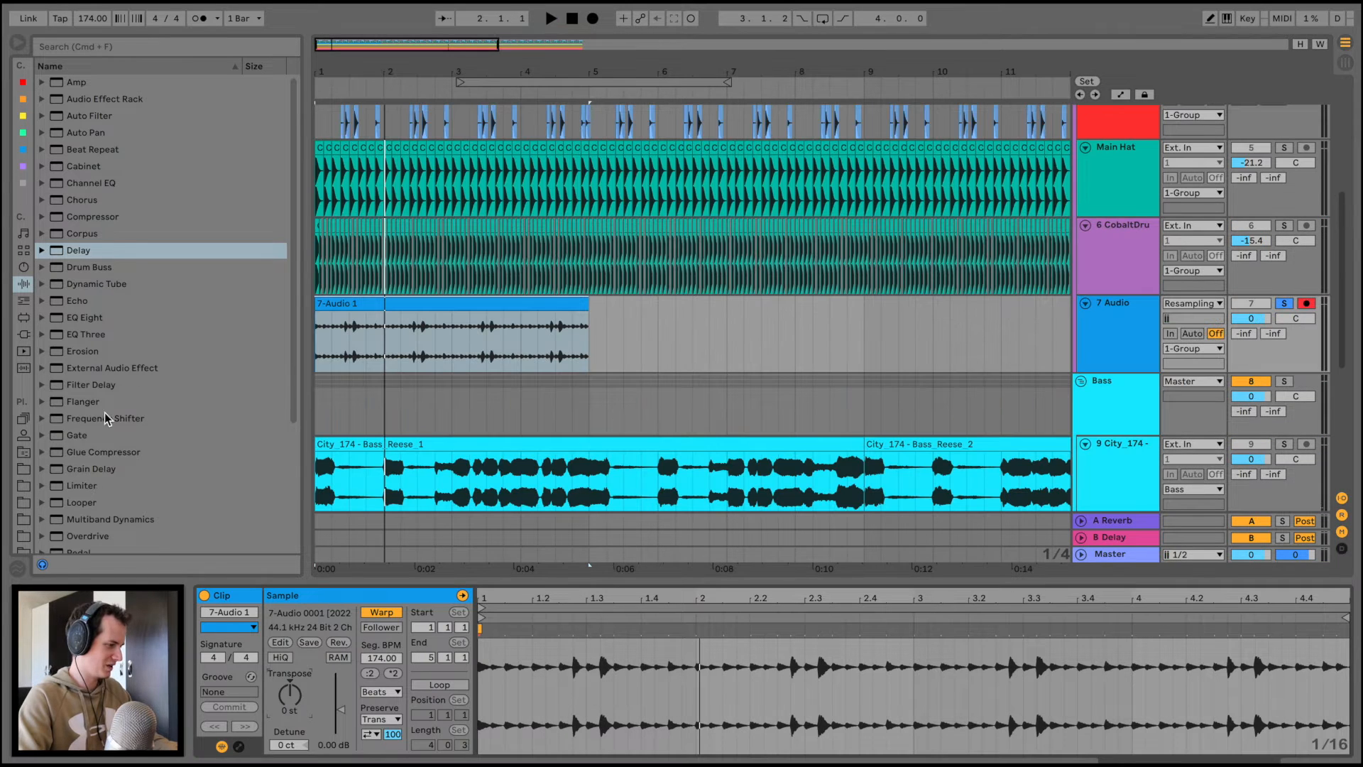
Add Grain Delay to the resampled track with a 1.00 ms delay time, 10.5 Hz frequency and -27.4 pitch
mouse_move(83, 470)
left_mouse_down()
mouse_move(426, 367)
mouse_move(428, 338)
left_mouse_up()
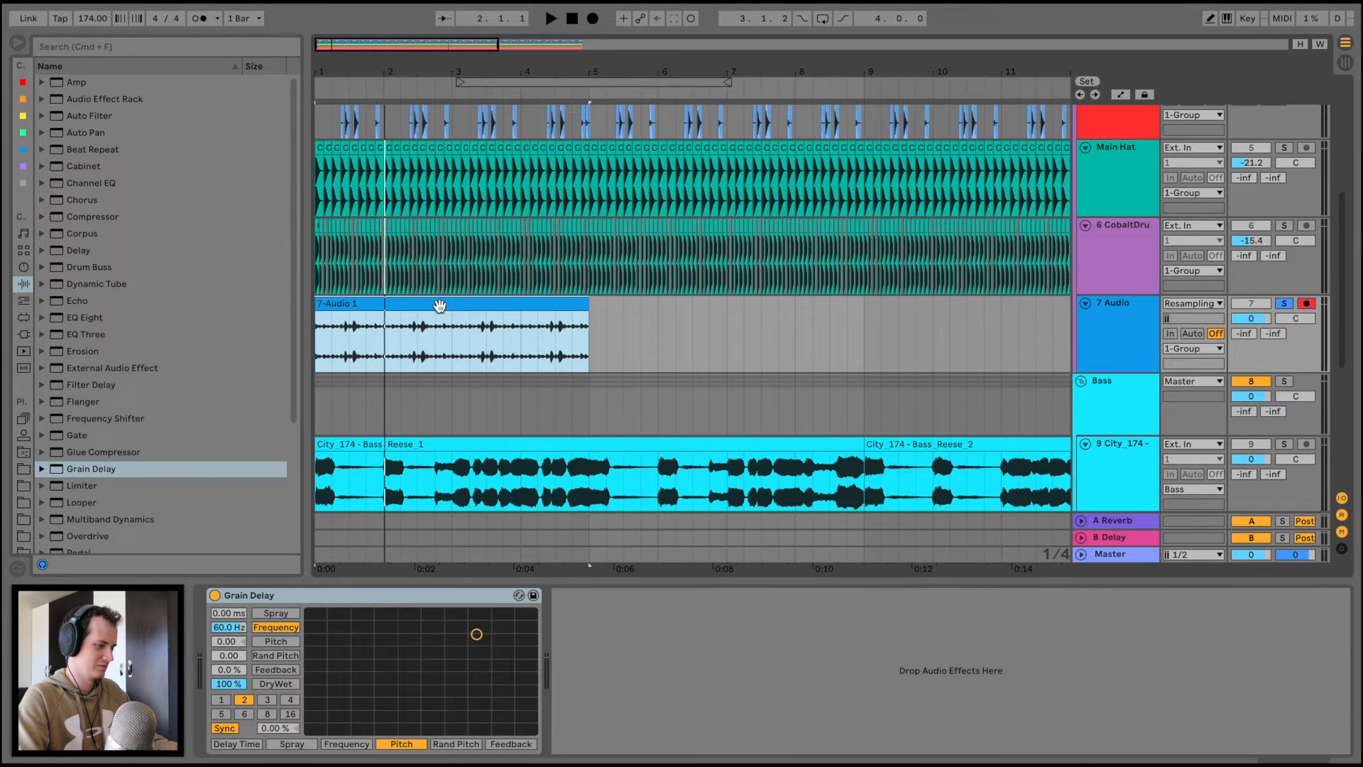
left_click(350, 542)
left_click(218, 728)
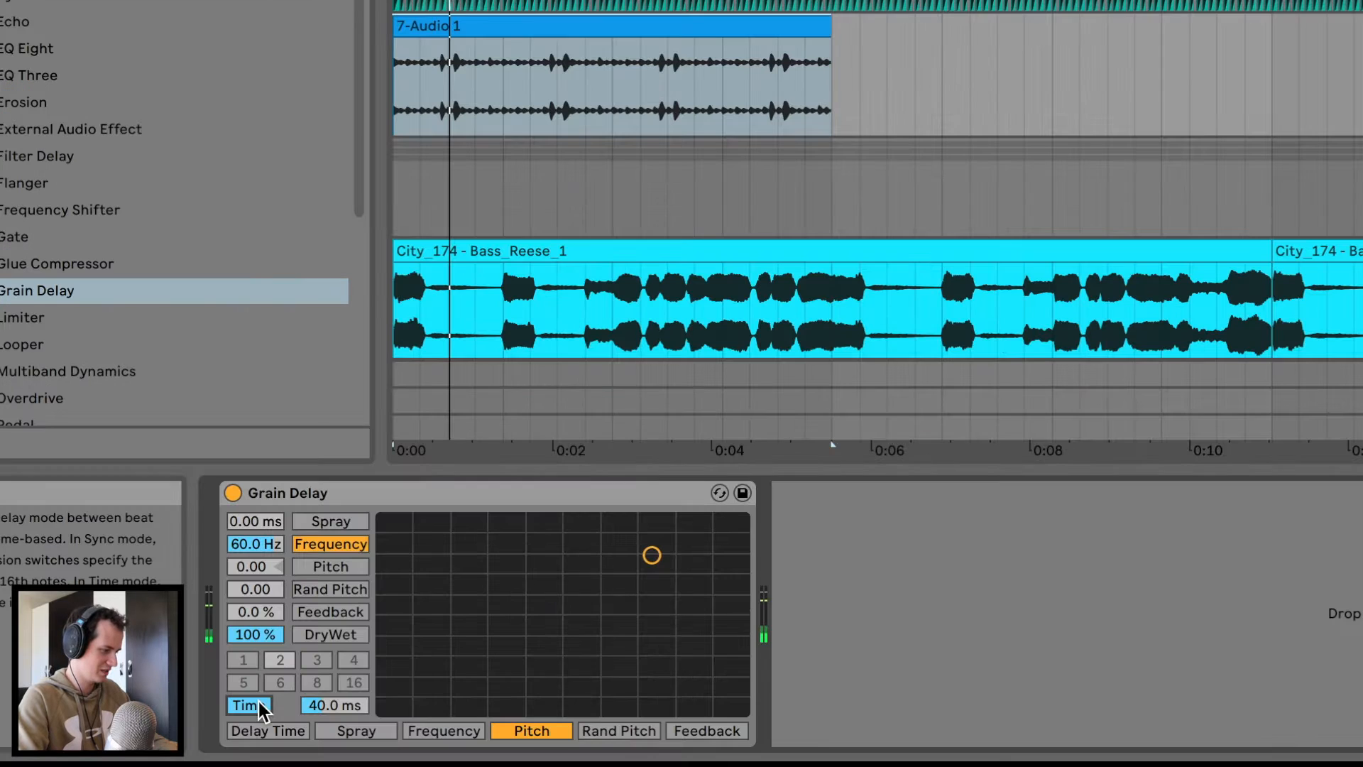
left_click_drag(271, 722, 271, 745)
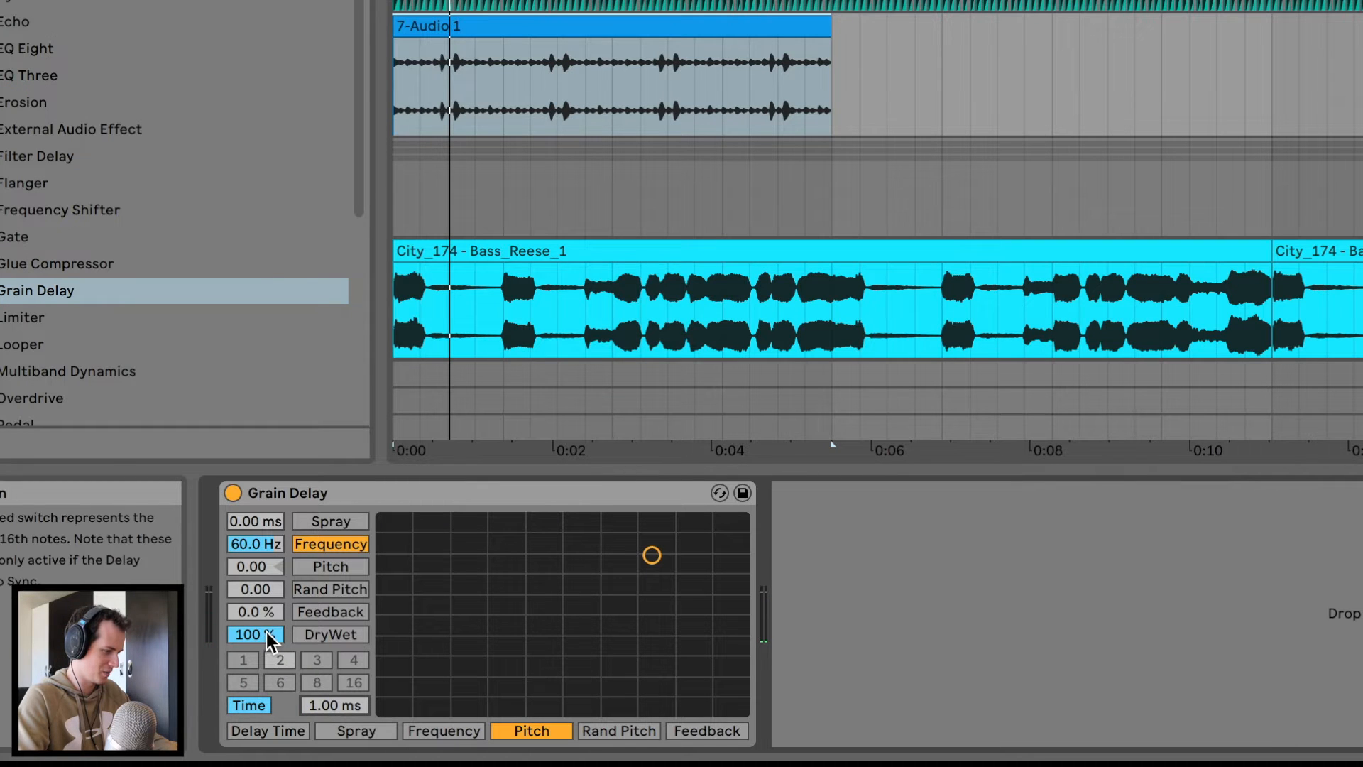
left_click_drag(640, 601, 448, 620)
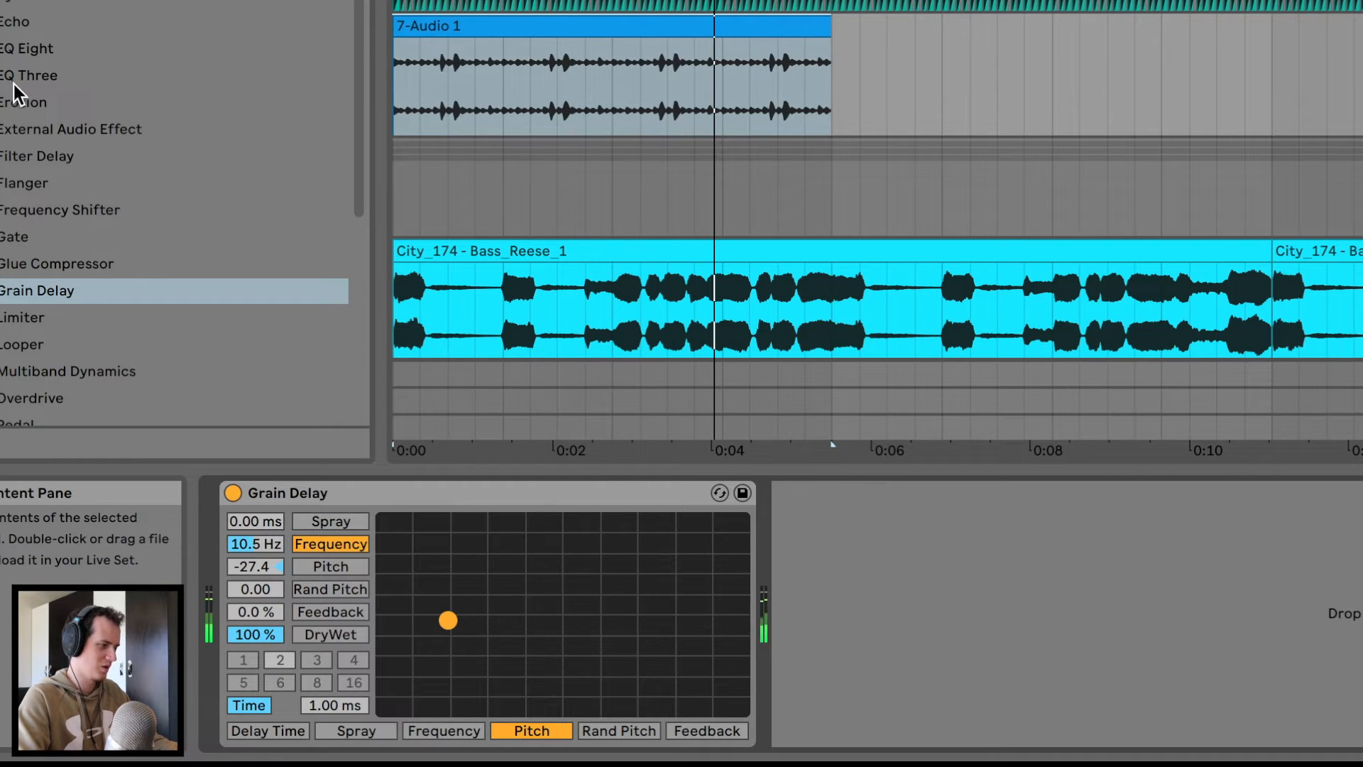
Add EQ Eight after Grain Delay, using band 1 as a low cut and band 3 at 2.84 kHz, -5.83 dB
double_click(15, 48)
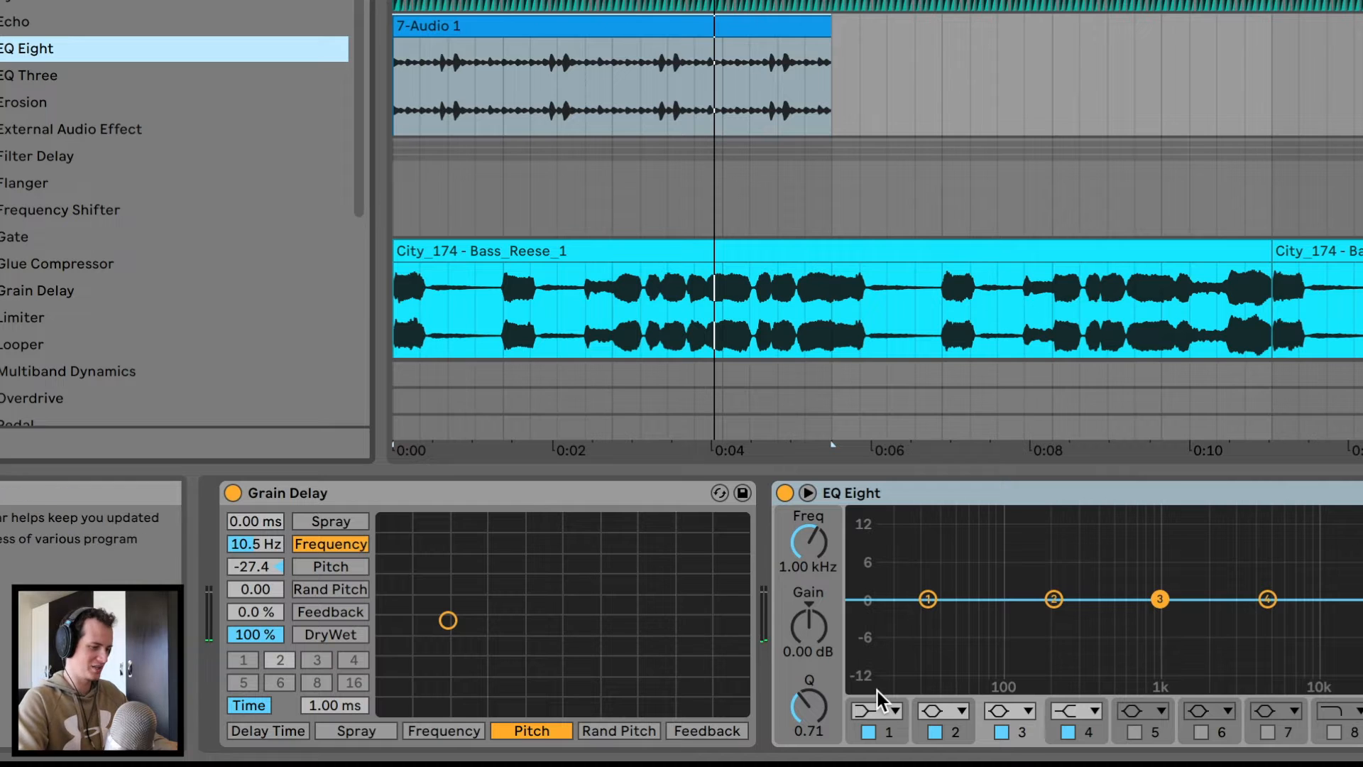
left_click(883, 711)
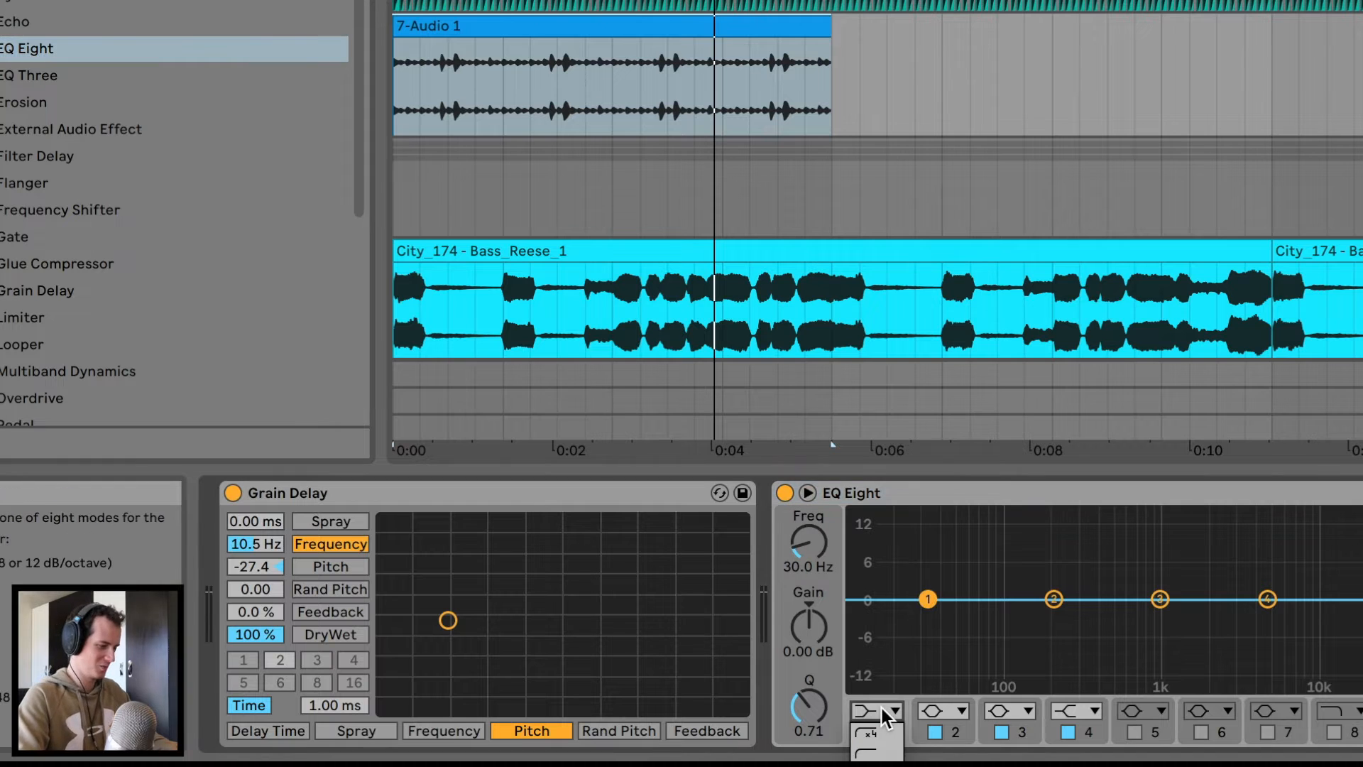
left_click(866, 751)
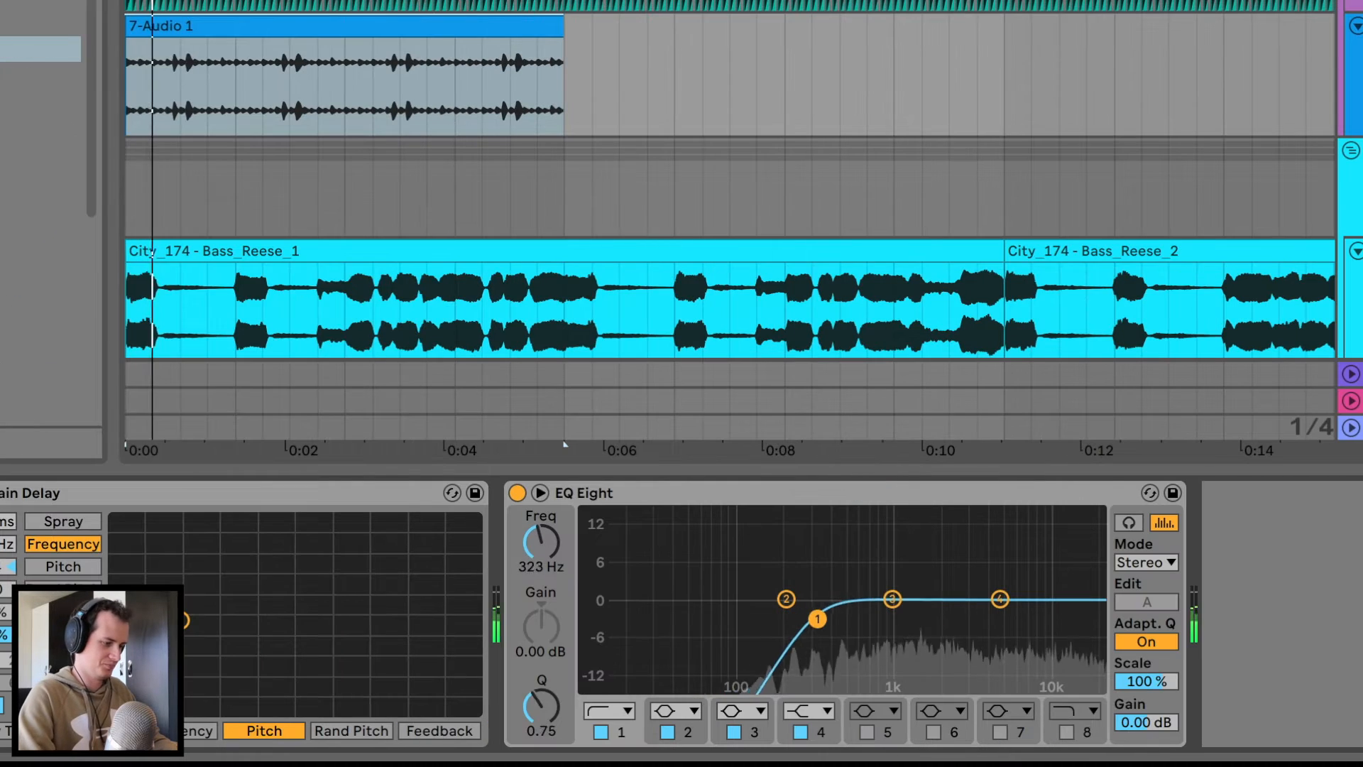
left_click_drag(817, 618, 962, 633)
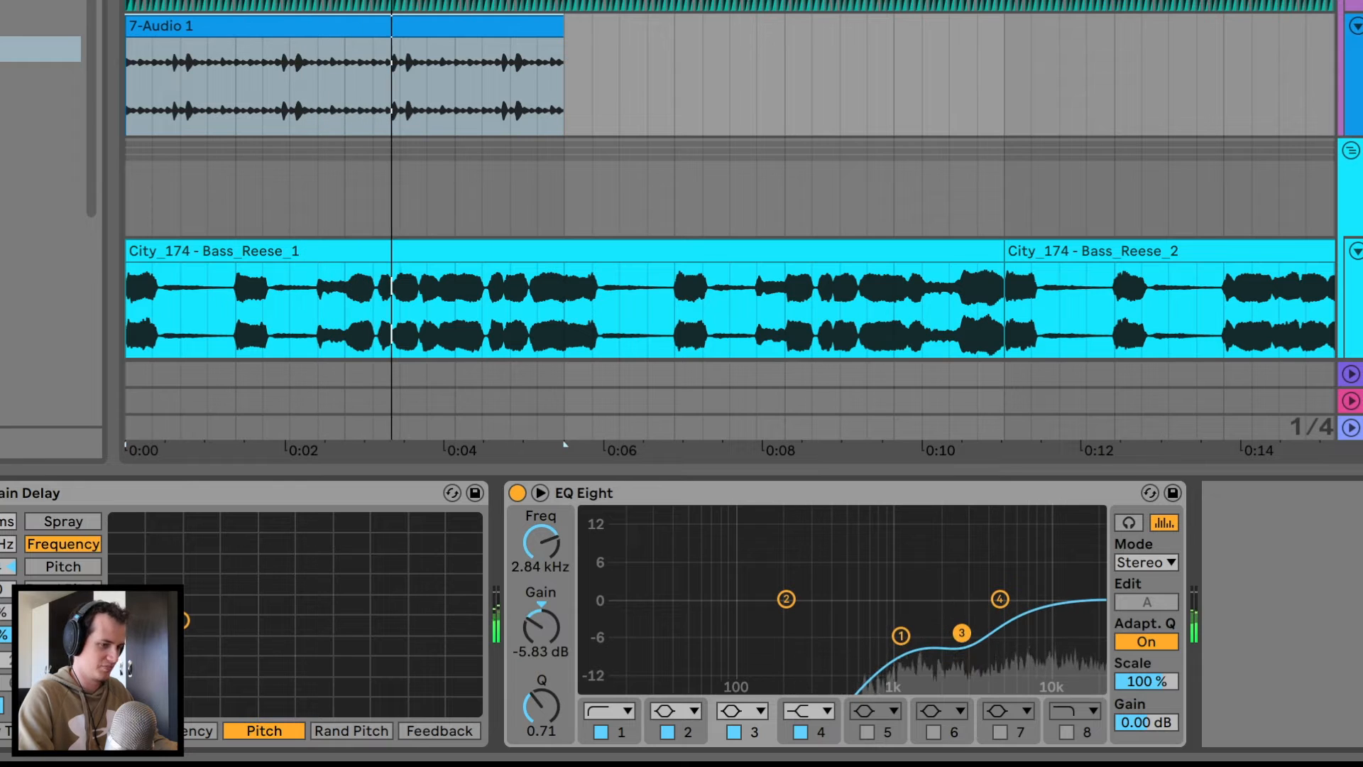
key("space")
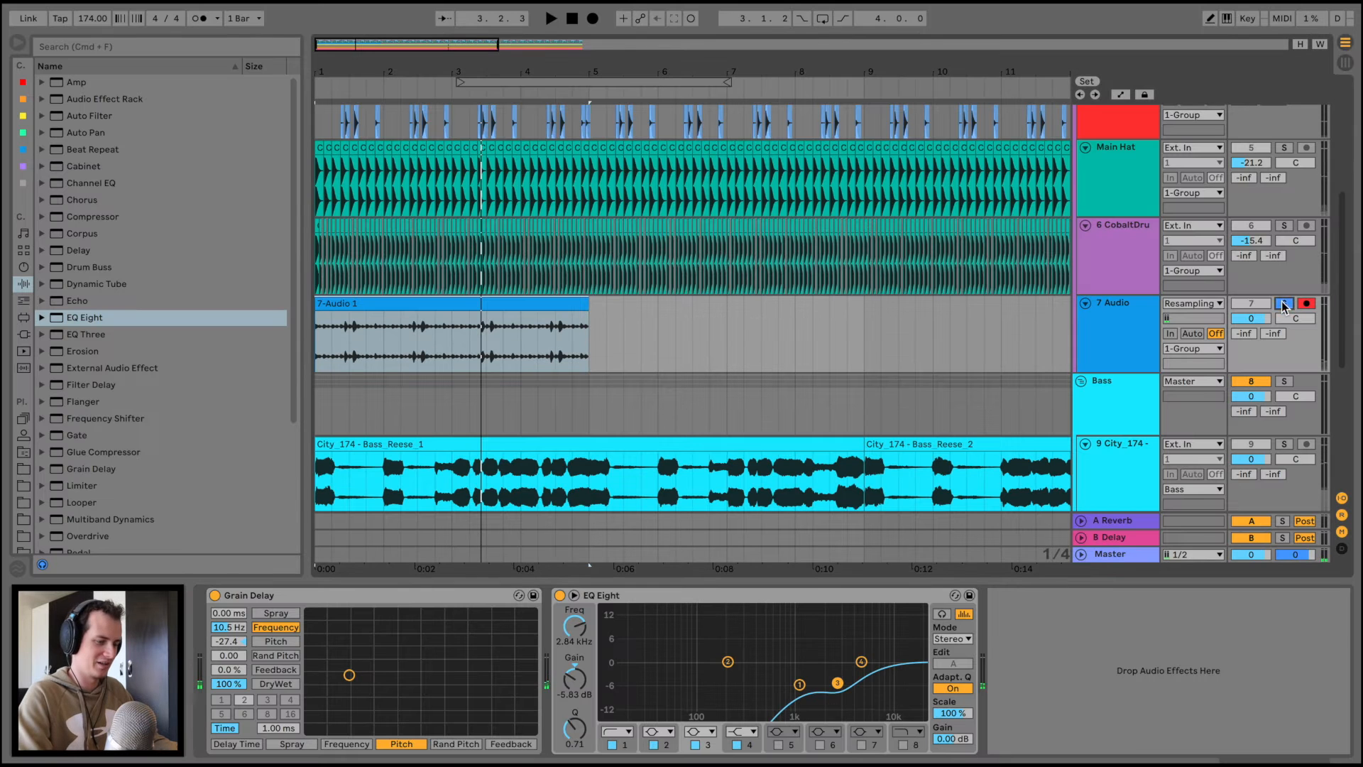
Unsolo track 7 and lower its volume to -1.3 dB while playing the full mix
left_click(1284, 305)
key("space")
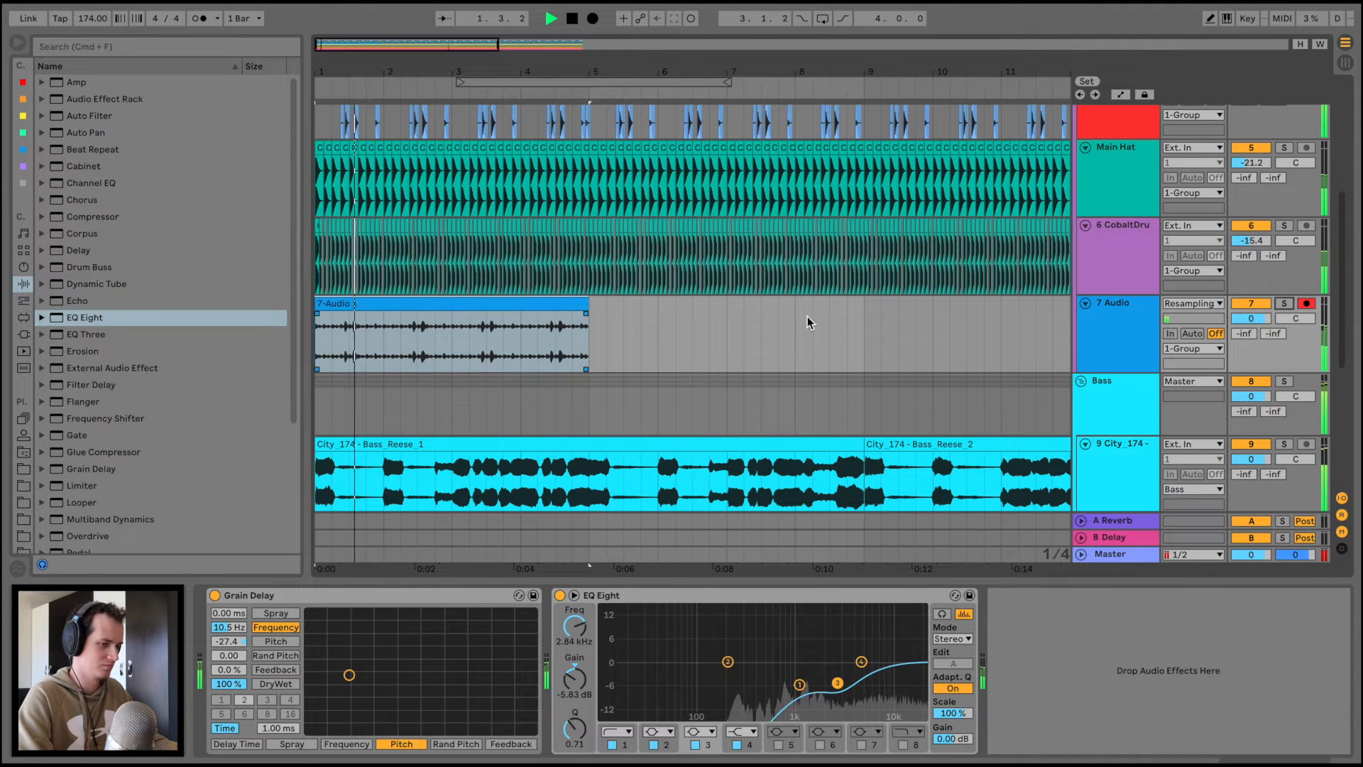
left_click(1261, 318)
left_click_drag(1261, 318, 1261, 325)
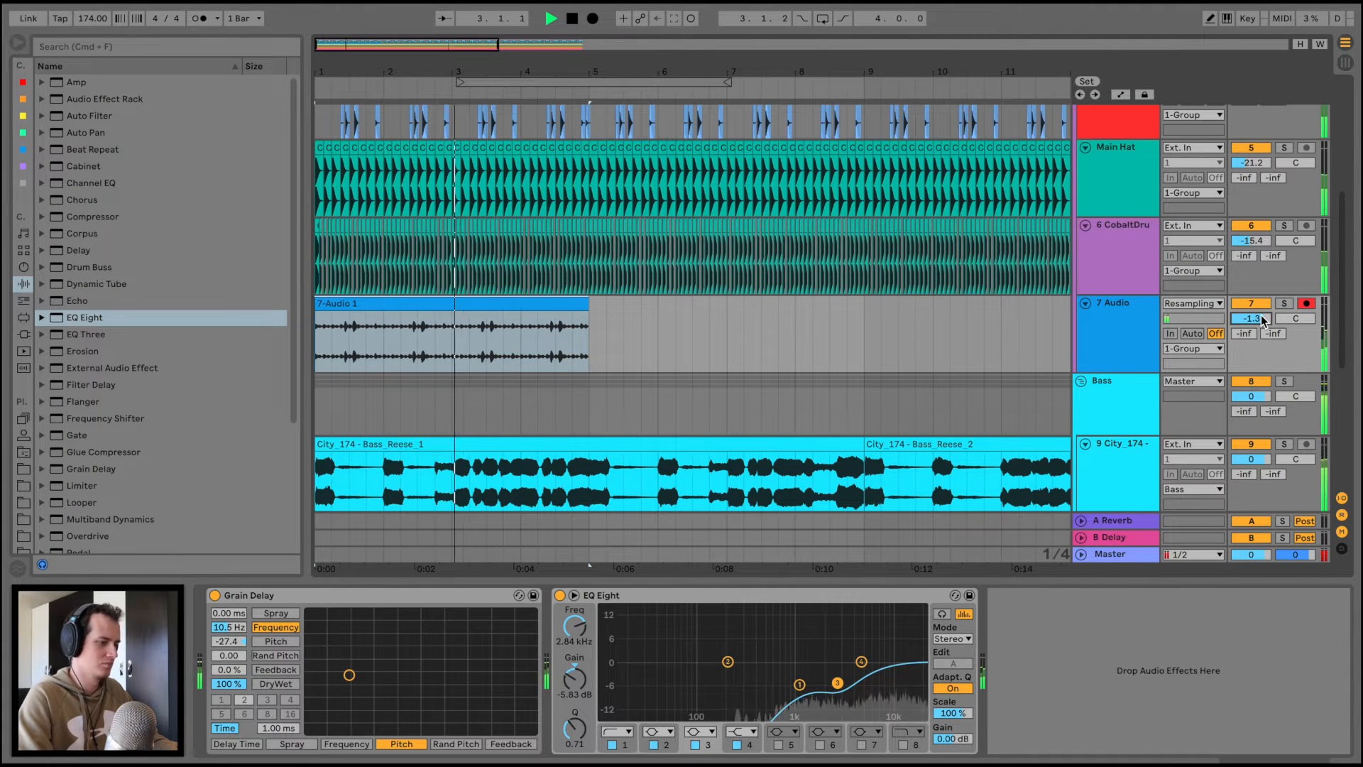
Duplicate the resampled four-bar clip three times to fill the arrangement up to bar 17
key("super+d")
key("super+d")
key("super+d")
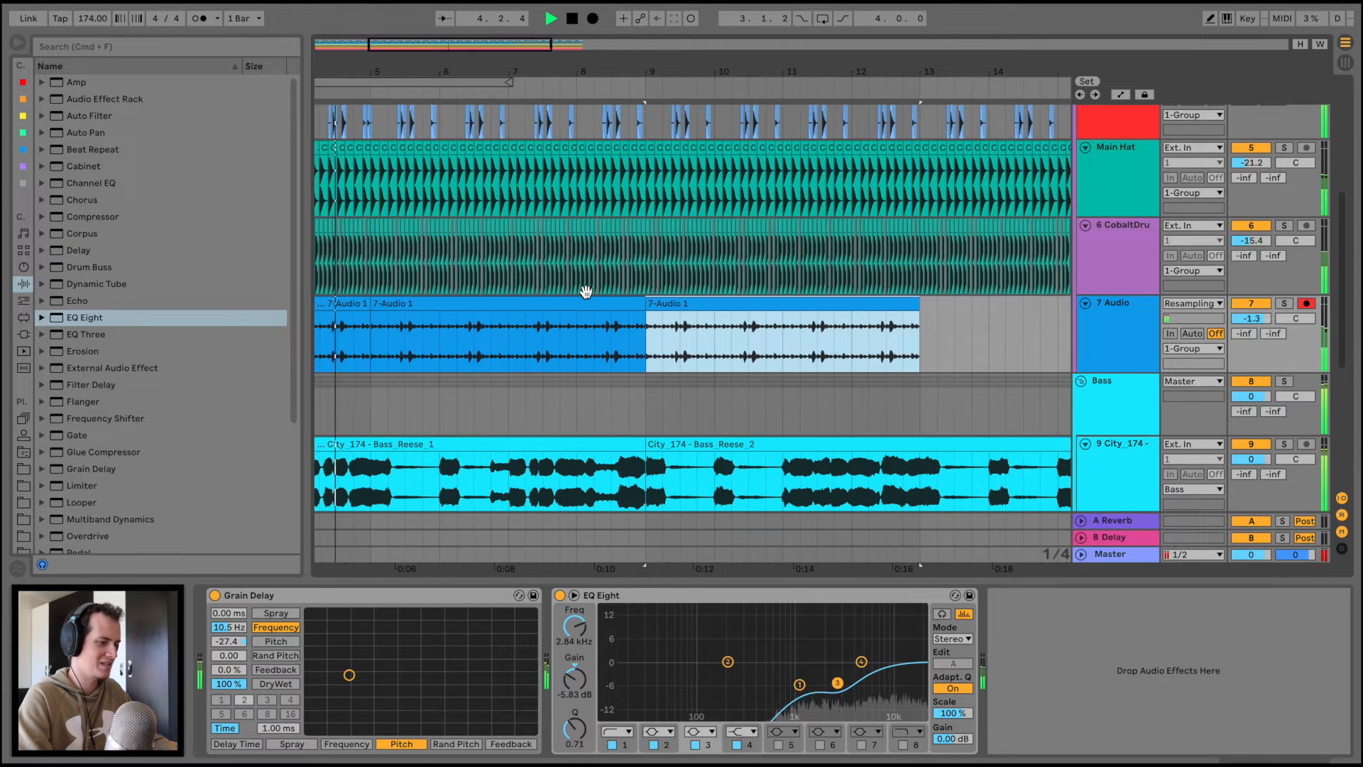
Solo track 7 and set its EQ Eight band 4 to 5.62 kHz at -0.62 dB
left_click(1263, 305)
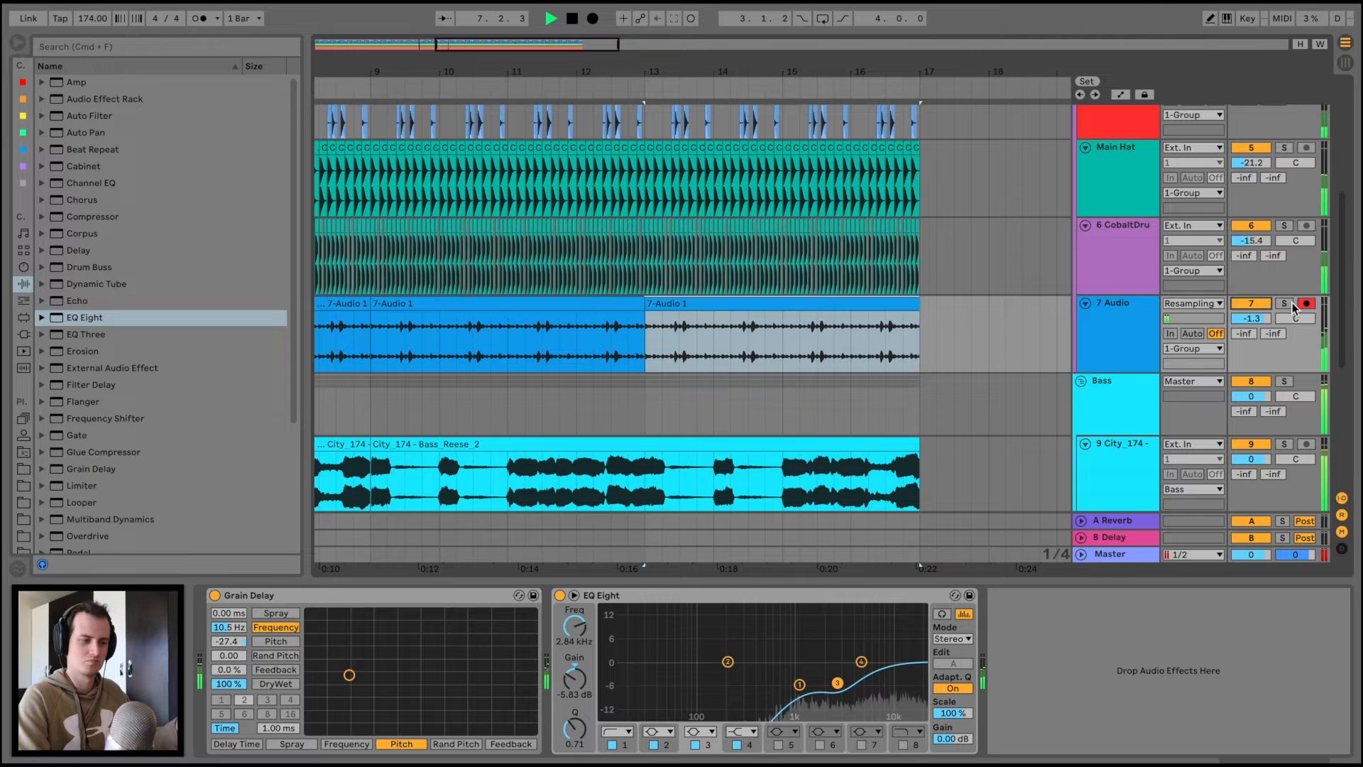
left_click(1286, 304)
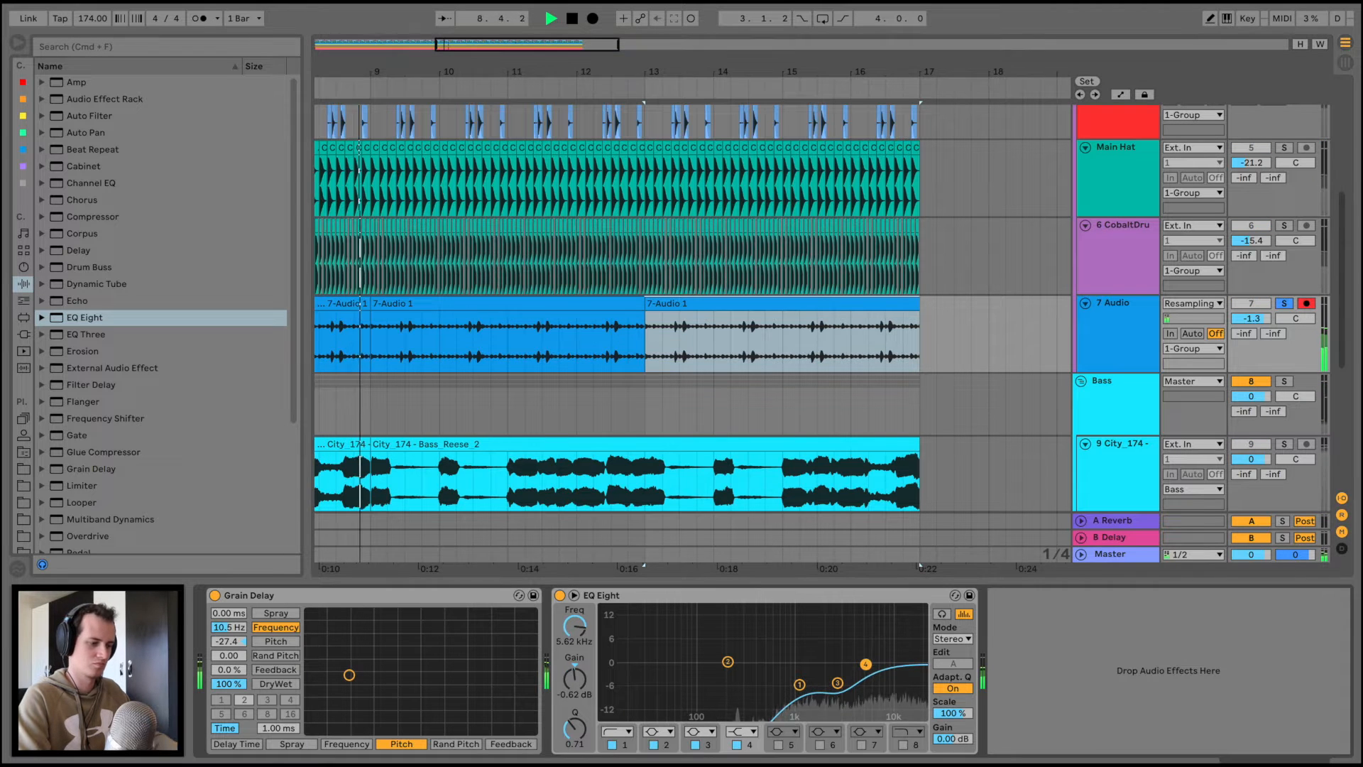
Solo the drum group, audition the layered drums, and lower track 6's volume to -18.4 dB
scroll(1281, 293, "up", 5)
left_click(1284, 112)
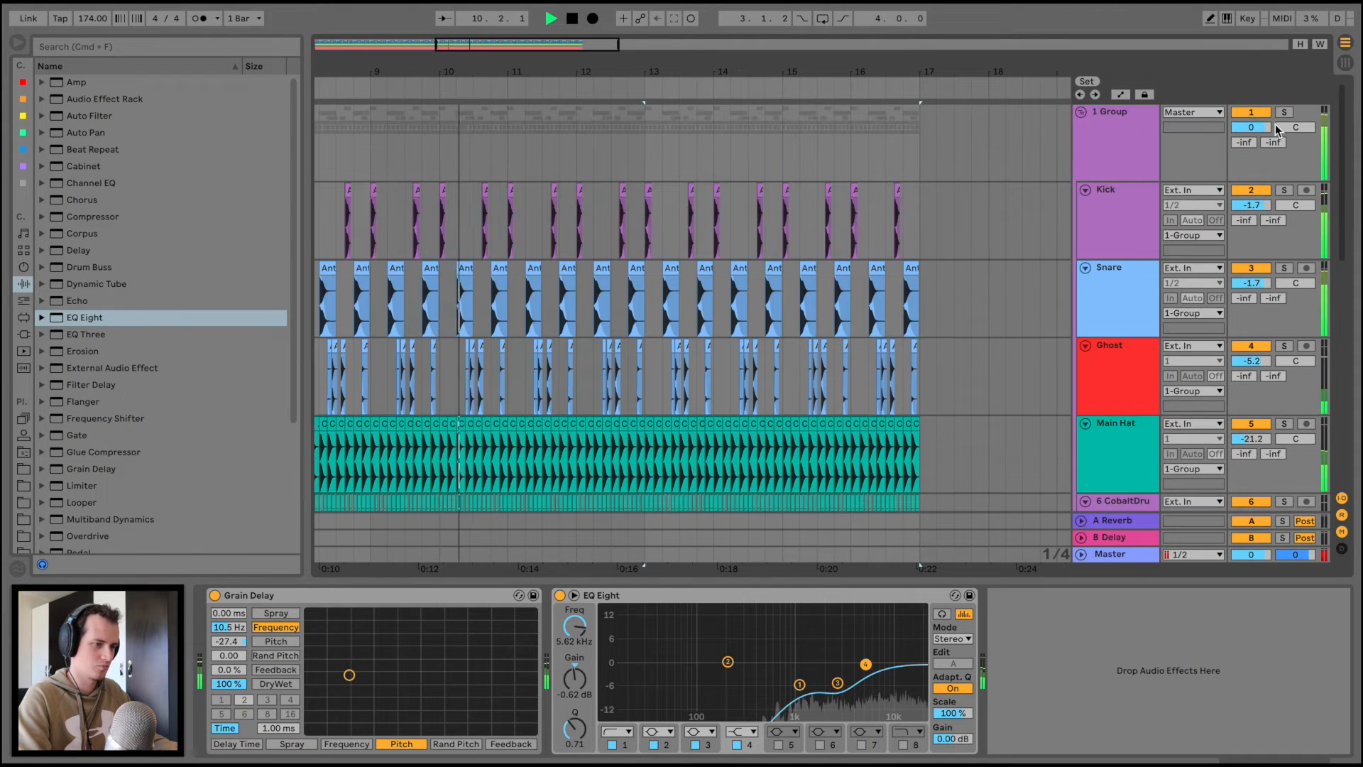
scroll(669, 206, "down", 10)
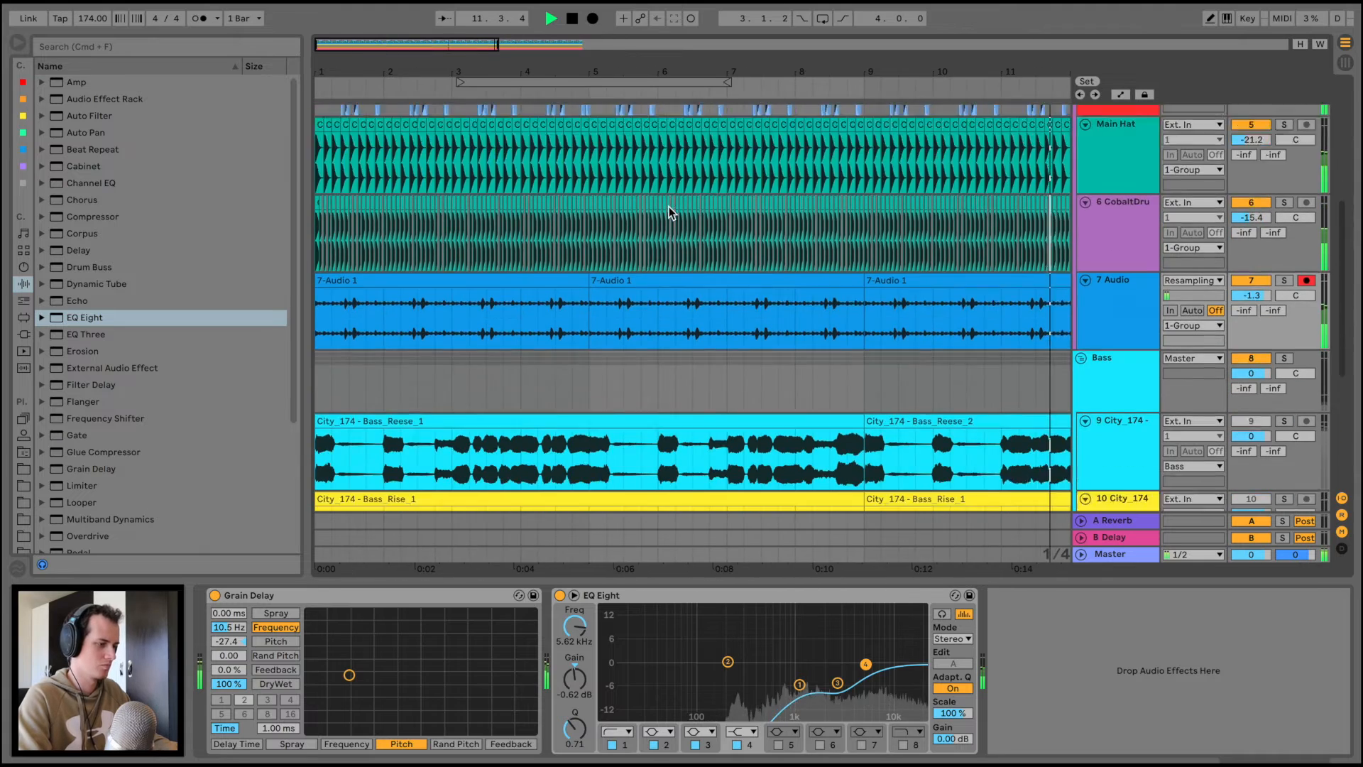
scroll(897, 204, "up", 4)
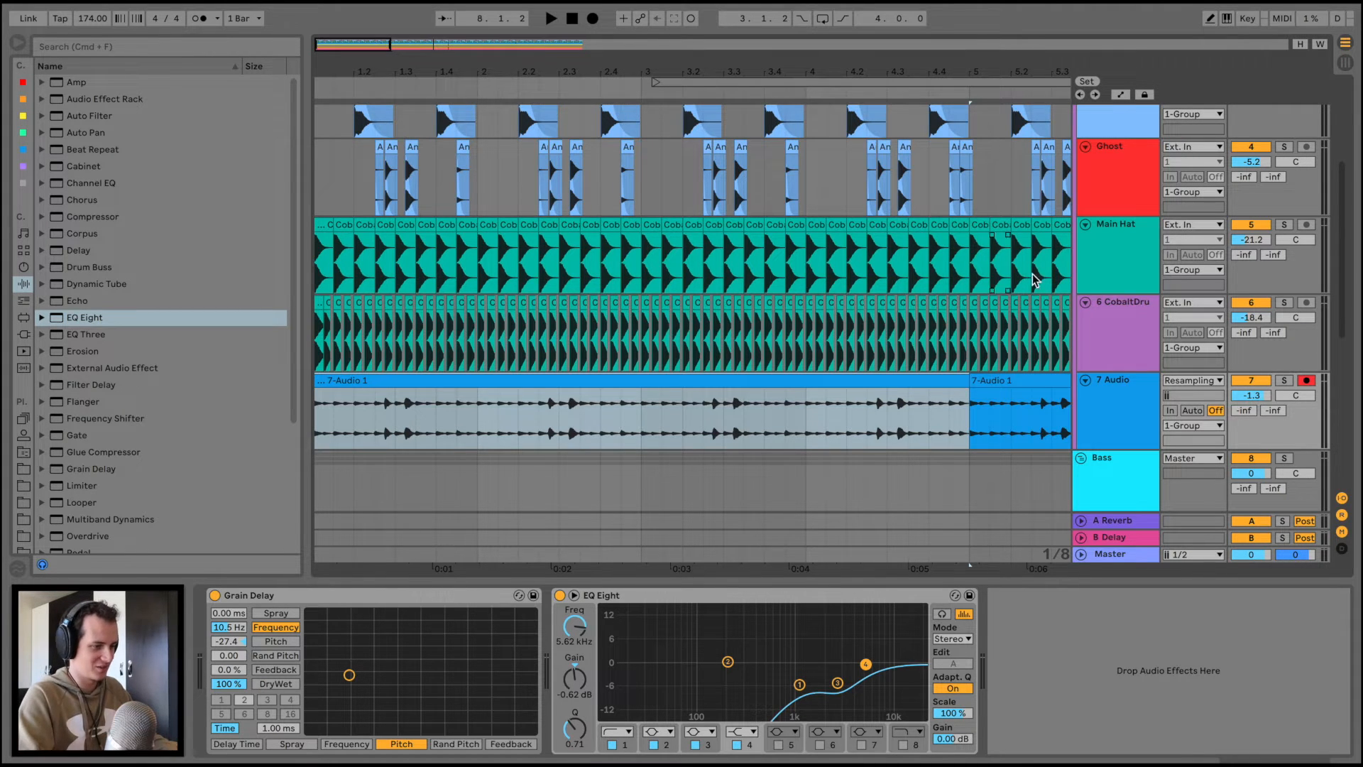
Insert an audio track below Main Hat and paste a copy of the first Main Hat clip at its start
key("super+t")
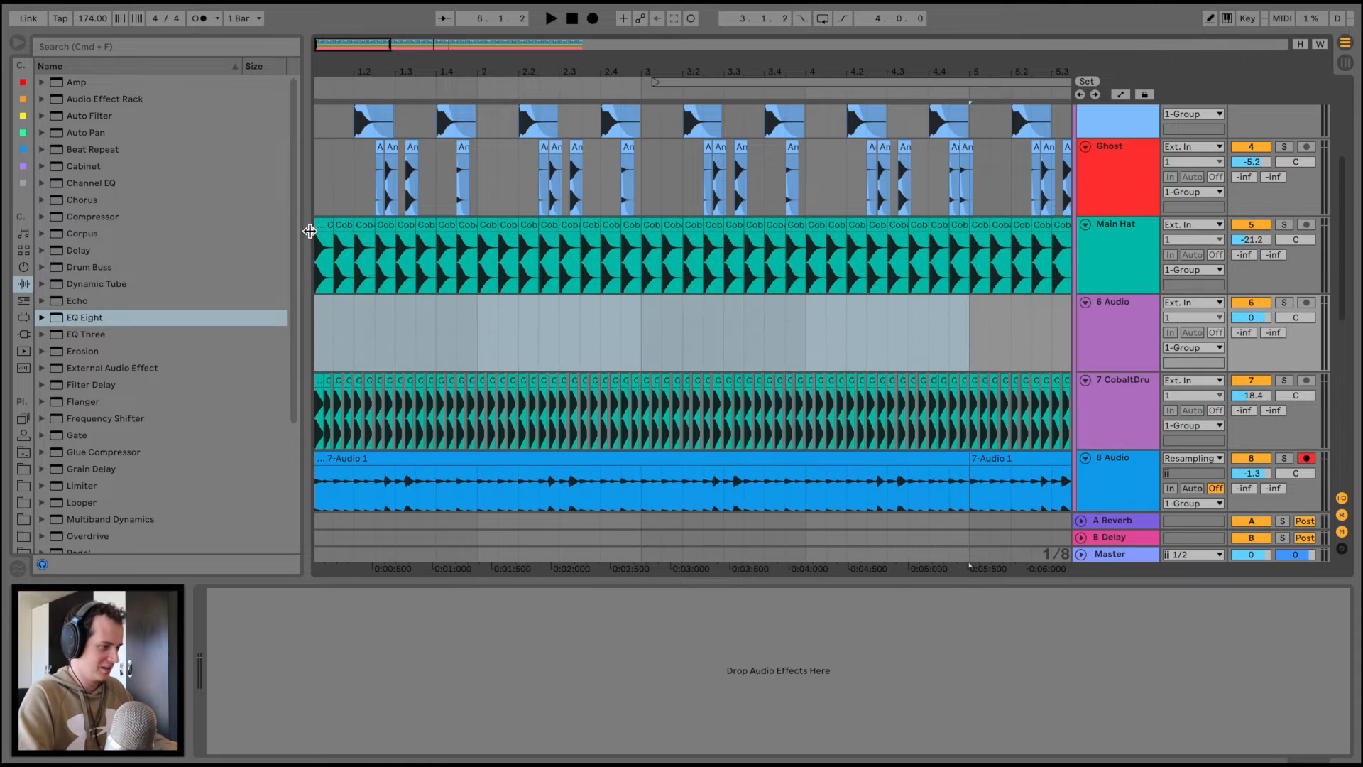
left_click(326, 224)
left_click(319, 303)
key("super+v")
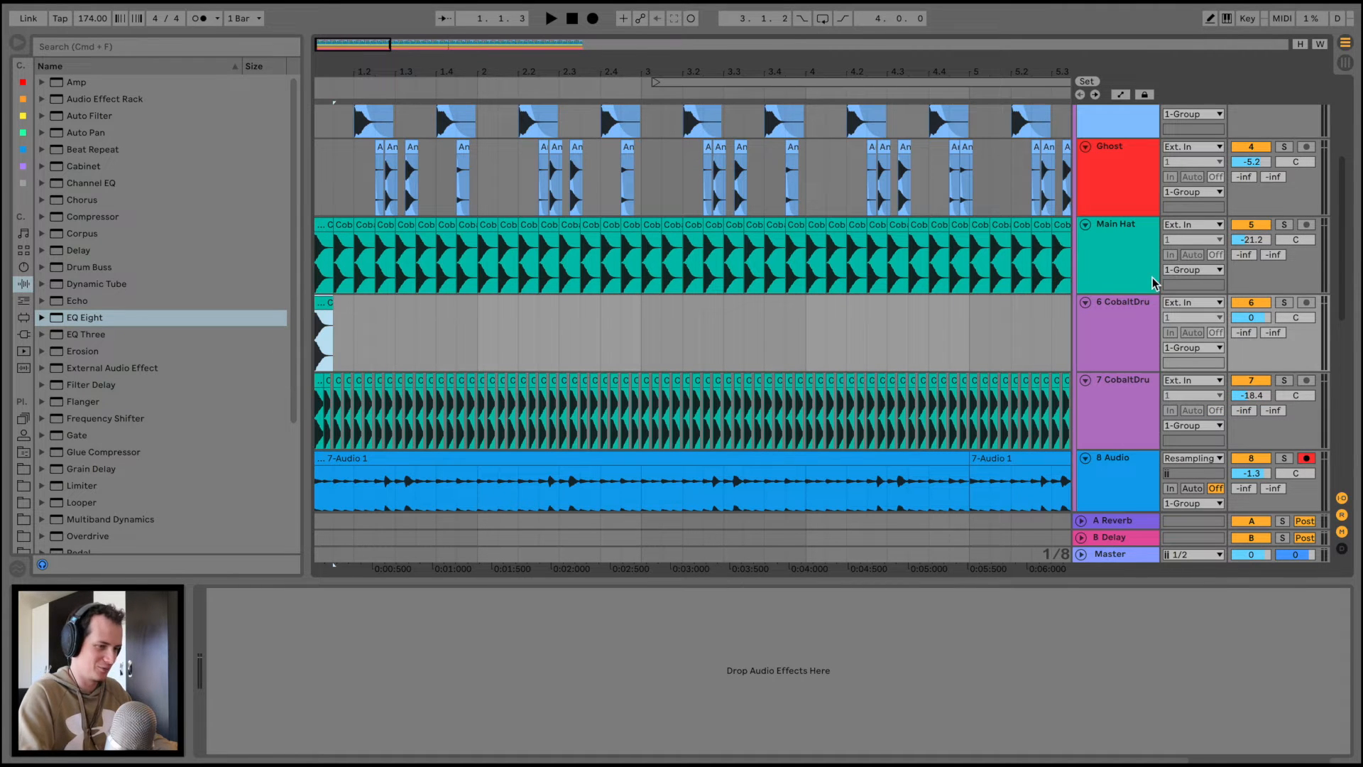
Solo the new track 6, audition its hat, and extend the clip's end to 200 ms
left_click(1284, 303)
key("space")
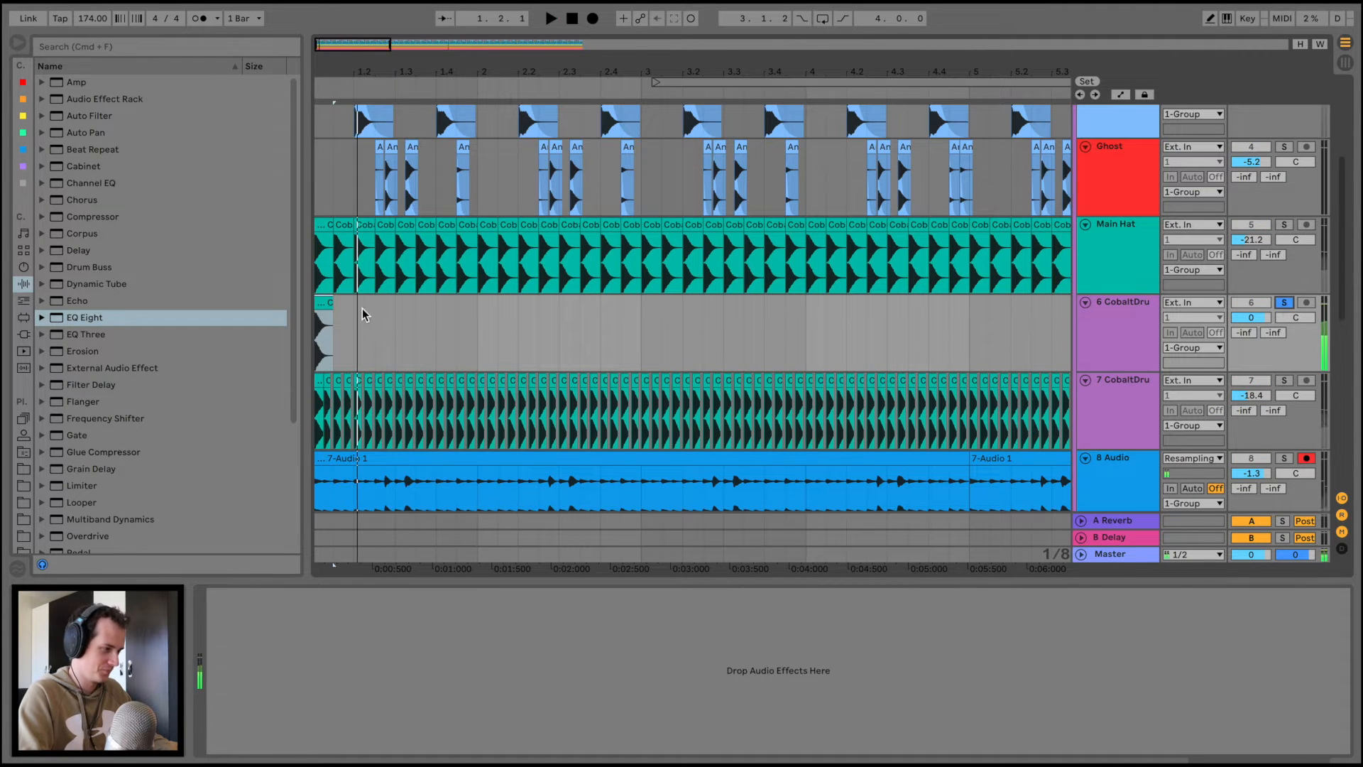
left_click(324, 303)
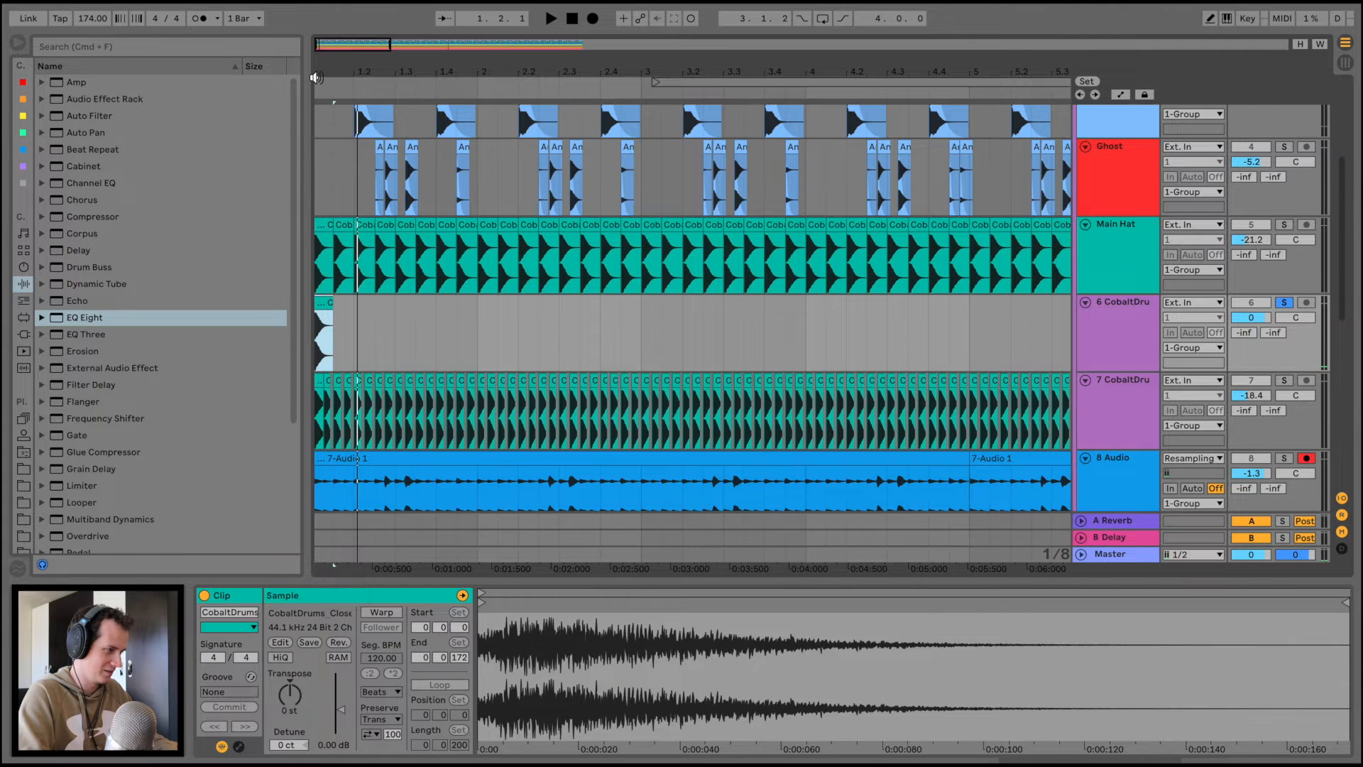
left_click_drag(316, 68, 316, 85)
left_click_drag(346, 305, 406, 307)
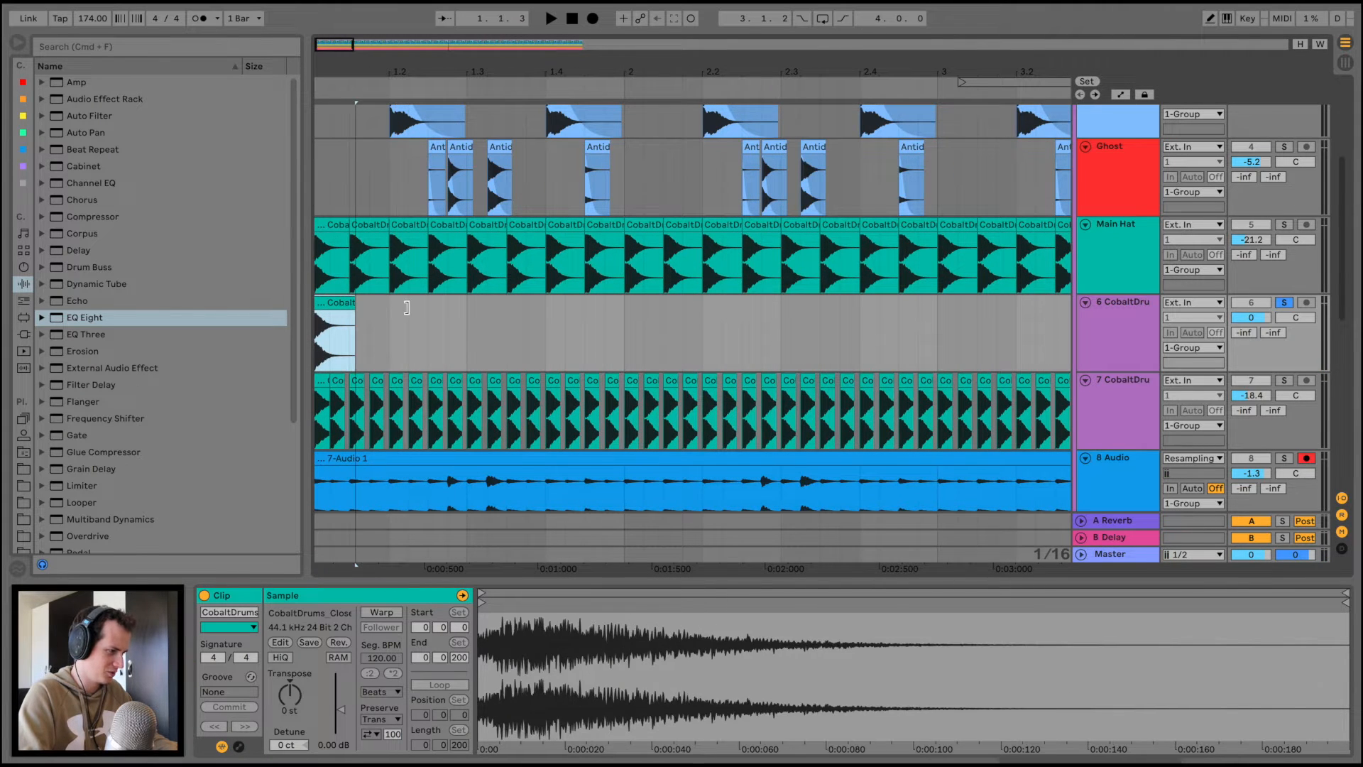
left_click(390, 308)
scroll(389, 308, "left", 1)
left_click(326, 307)
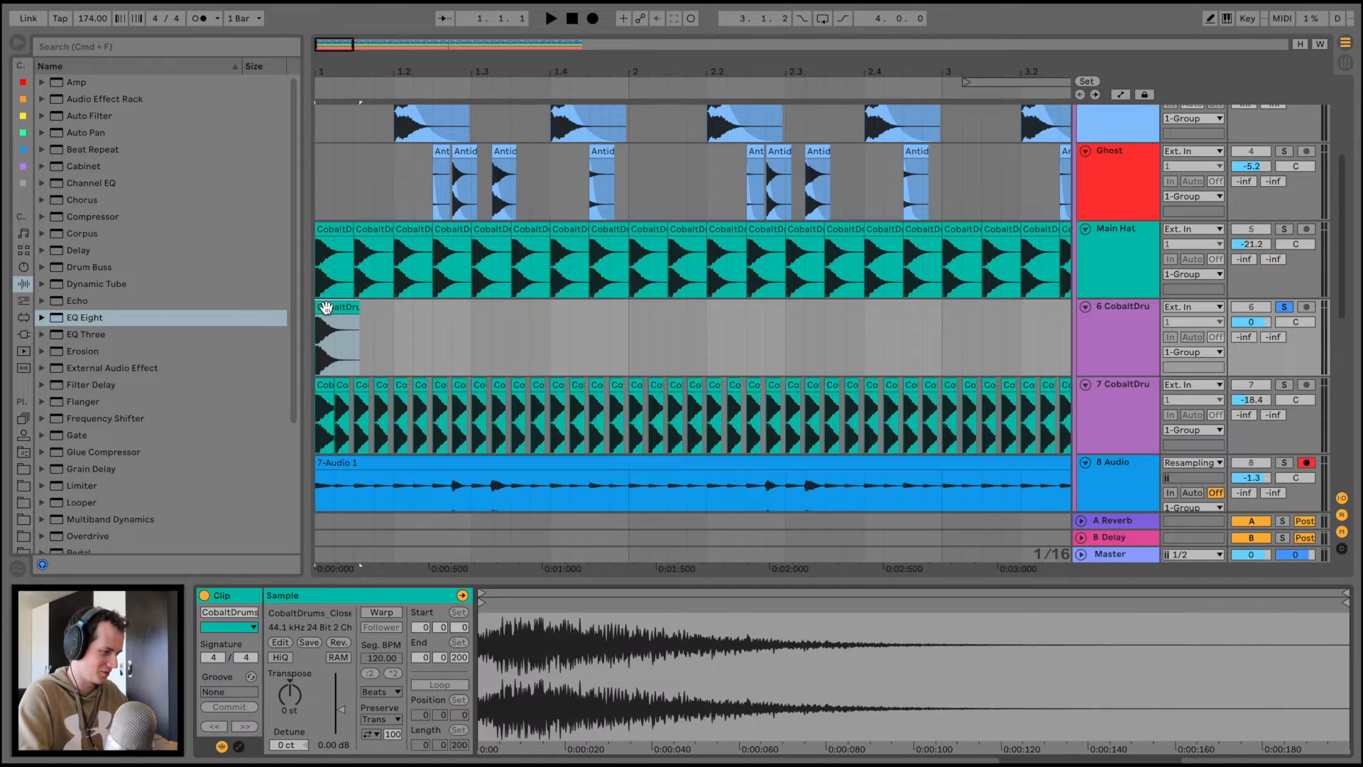
Audition the track 6 hat, turn on warping for its clip, and choose the Texture warp mode
left_click_drag(294, 722, 294, 747)
key("space")
key("Delete")
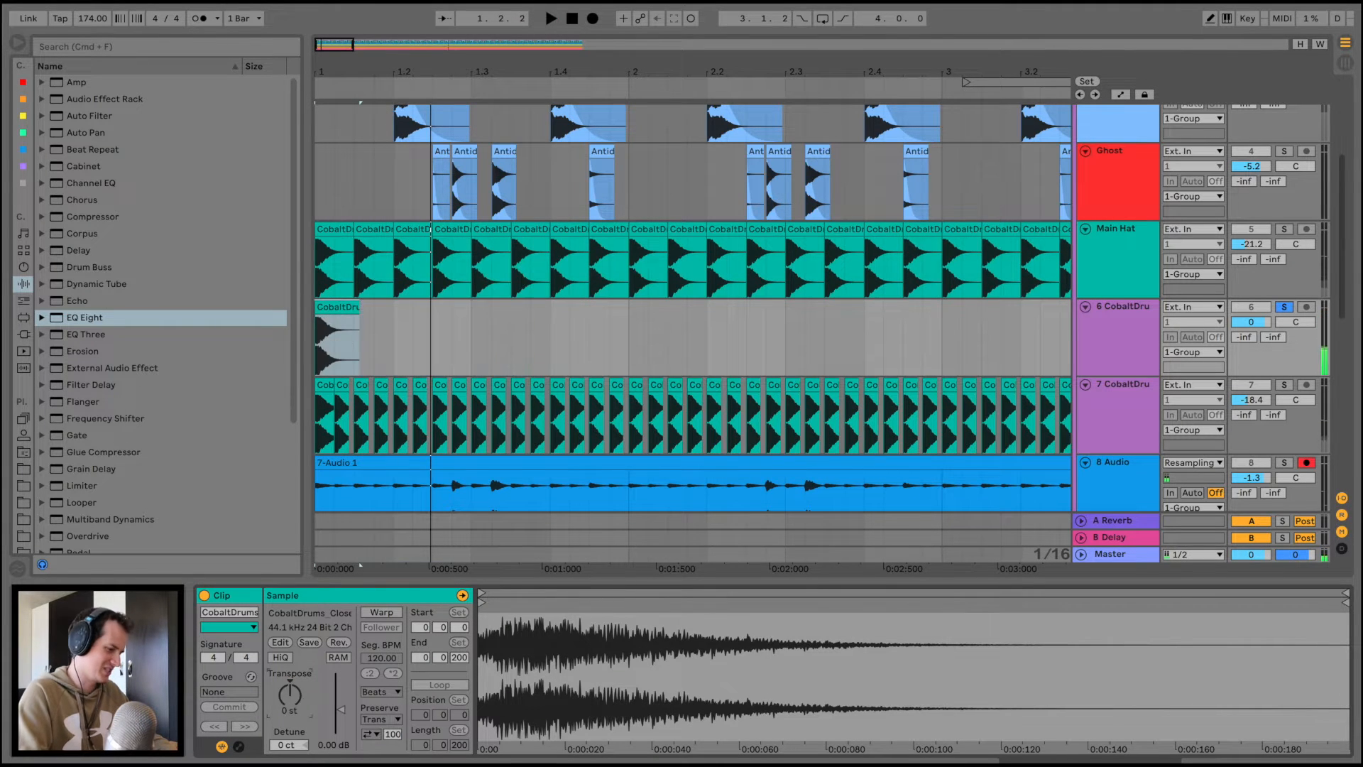
key("space")
left_click(381, 612)
left_click(380, 691)
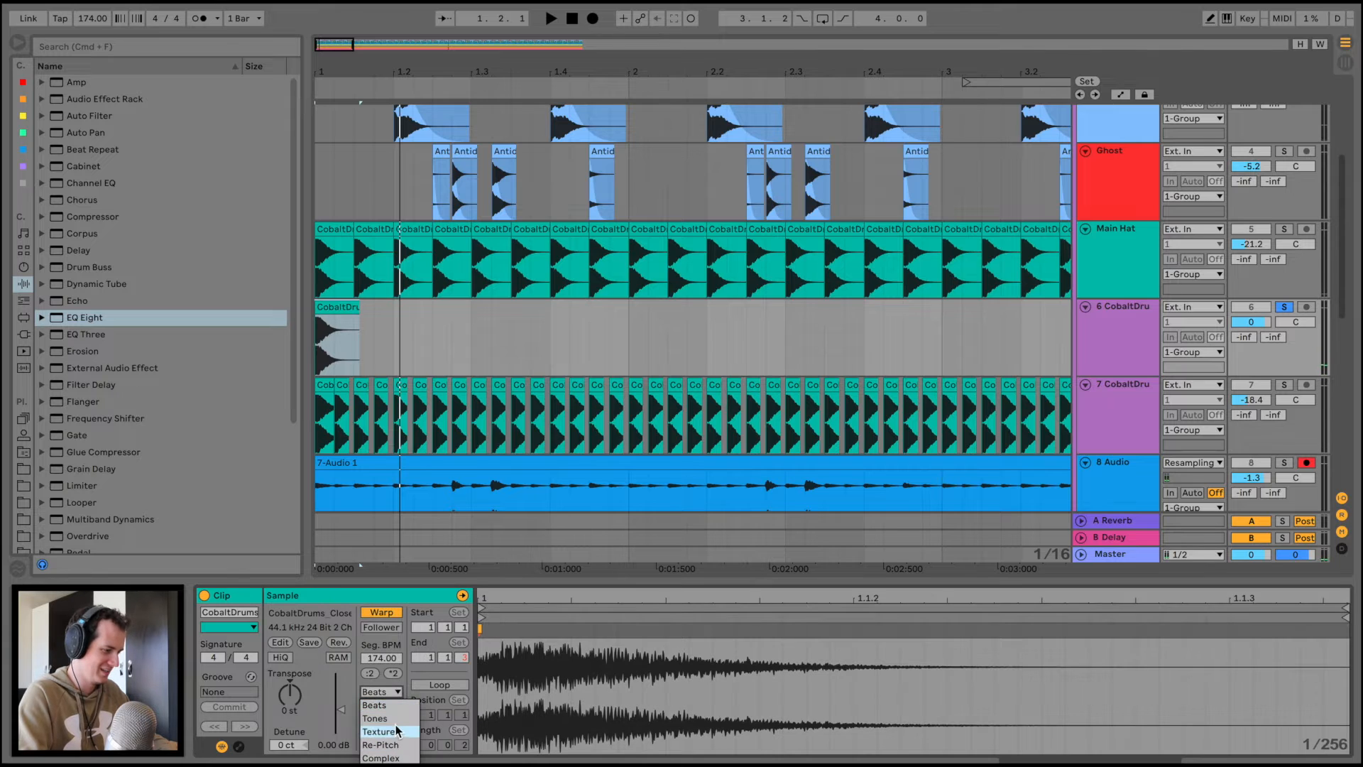
left_click(403, 724)
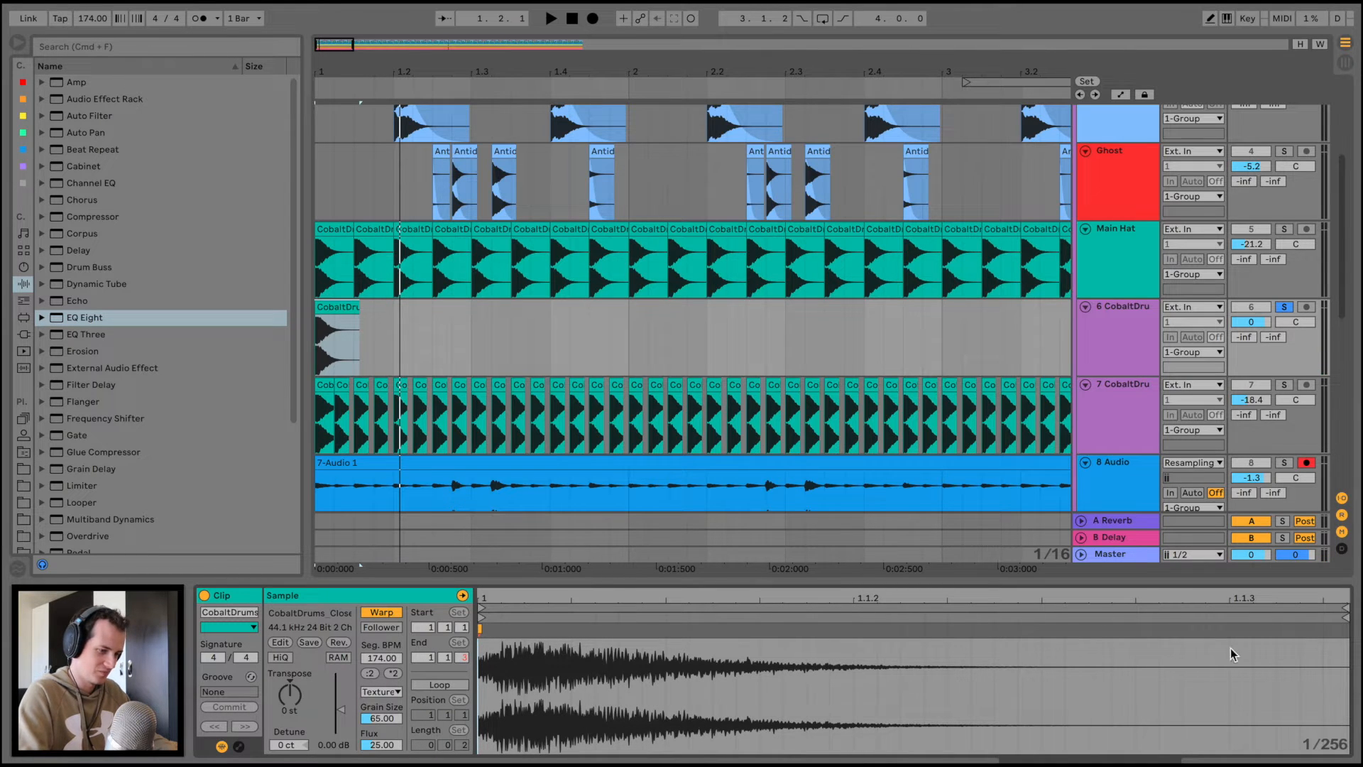
Stretch the track 6 hat with its end warp marker, extend the clip to beat 1.2, and audition it
left_click(1327, 629)
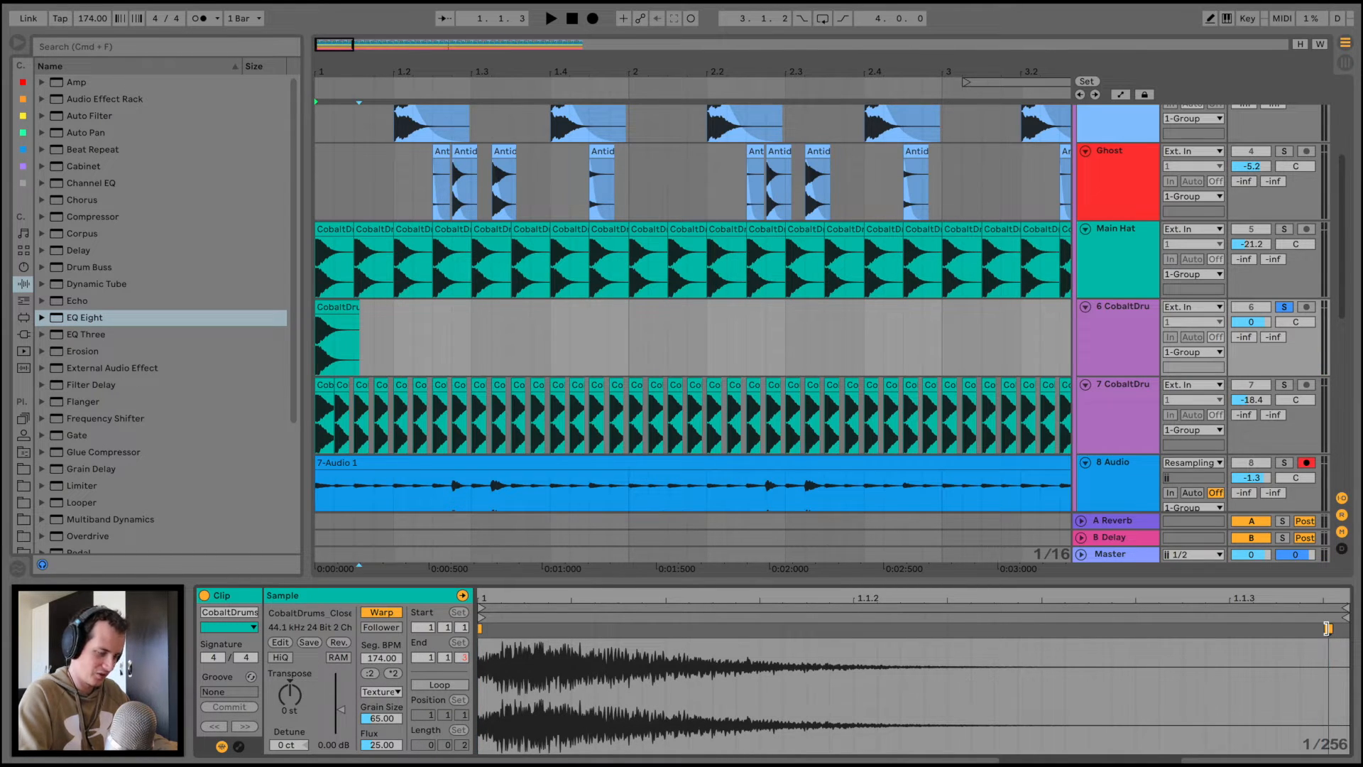
left_click_drag(1327, 629, 1356, 622)
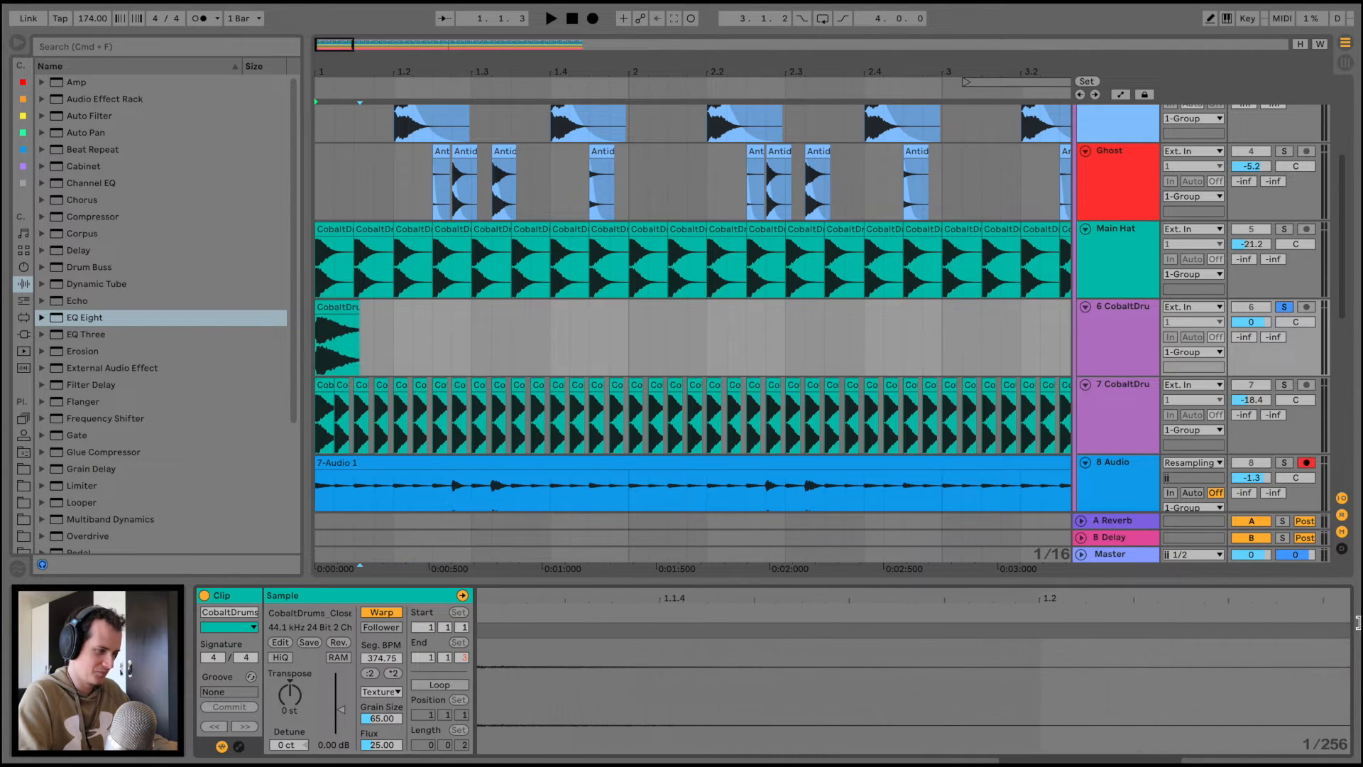
left_click_drag(359, 308, 394, 308)
key("space")
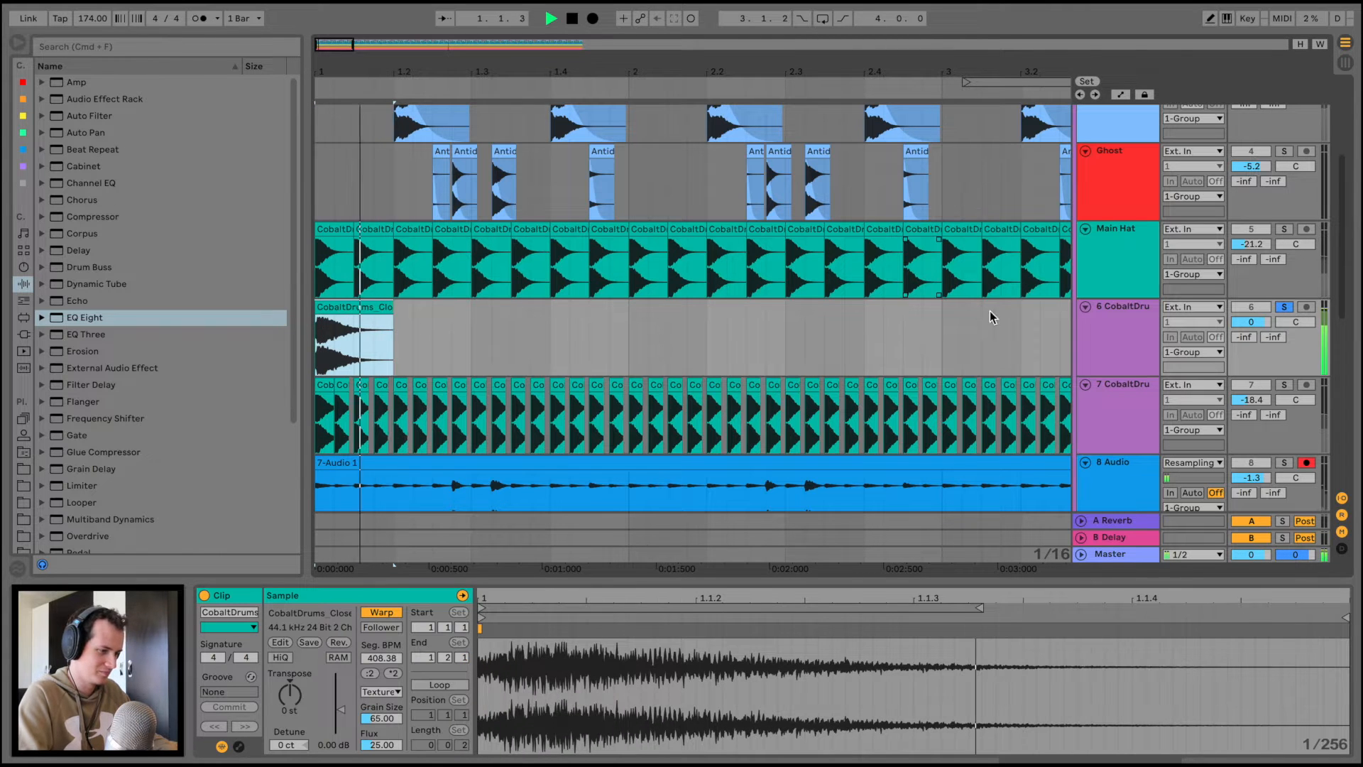
key("space")
left_click_drag(594, 597, 594, 583)
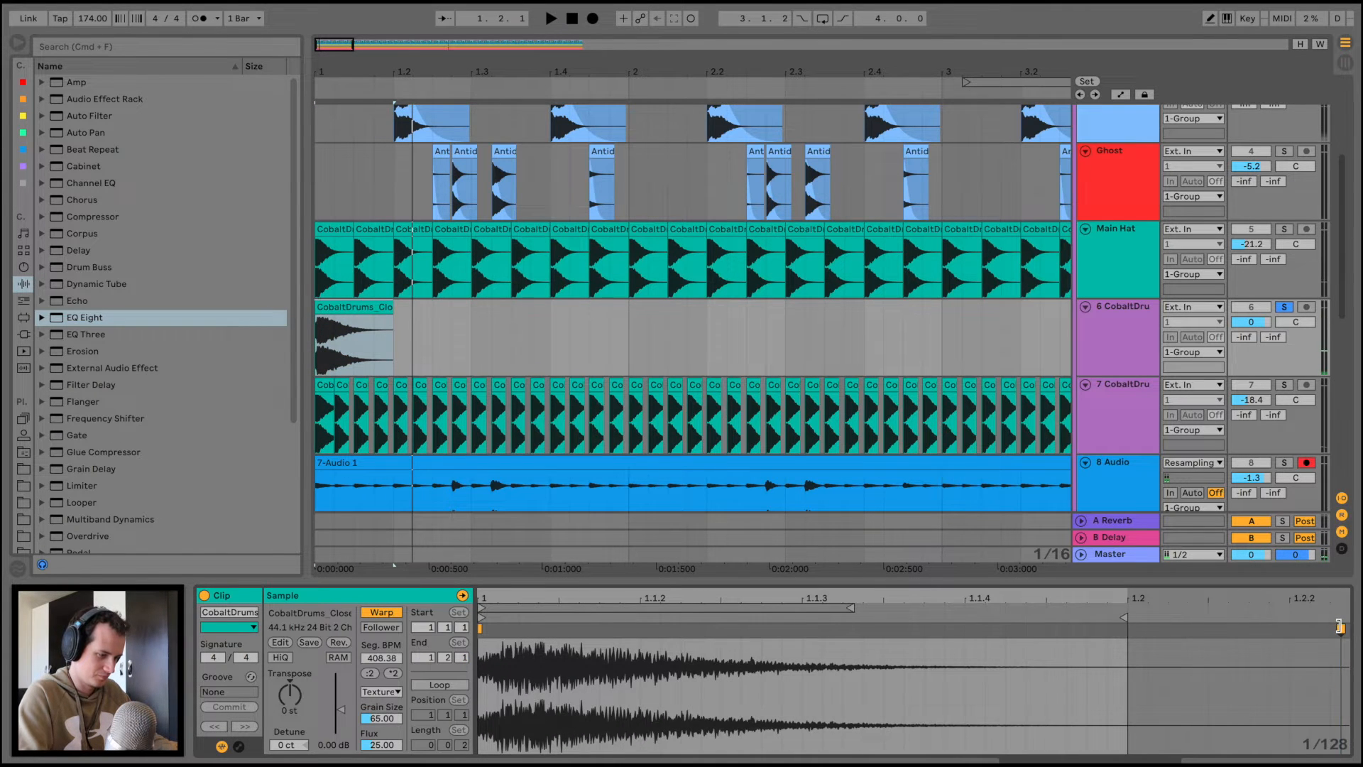
left_click_drag(1340, 627, 1340, 626)
key("space")
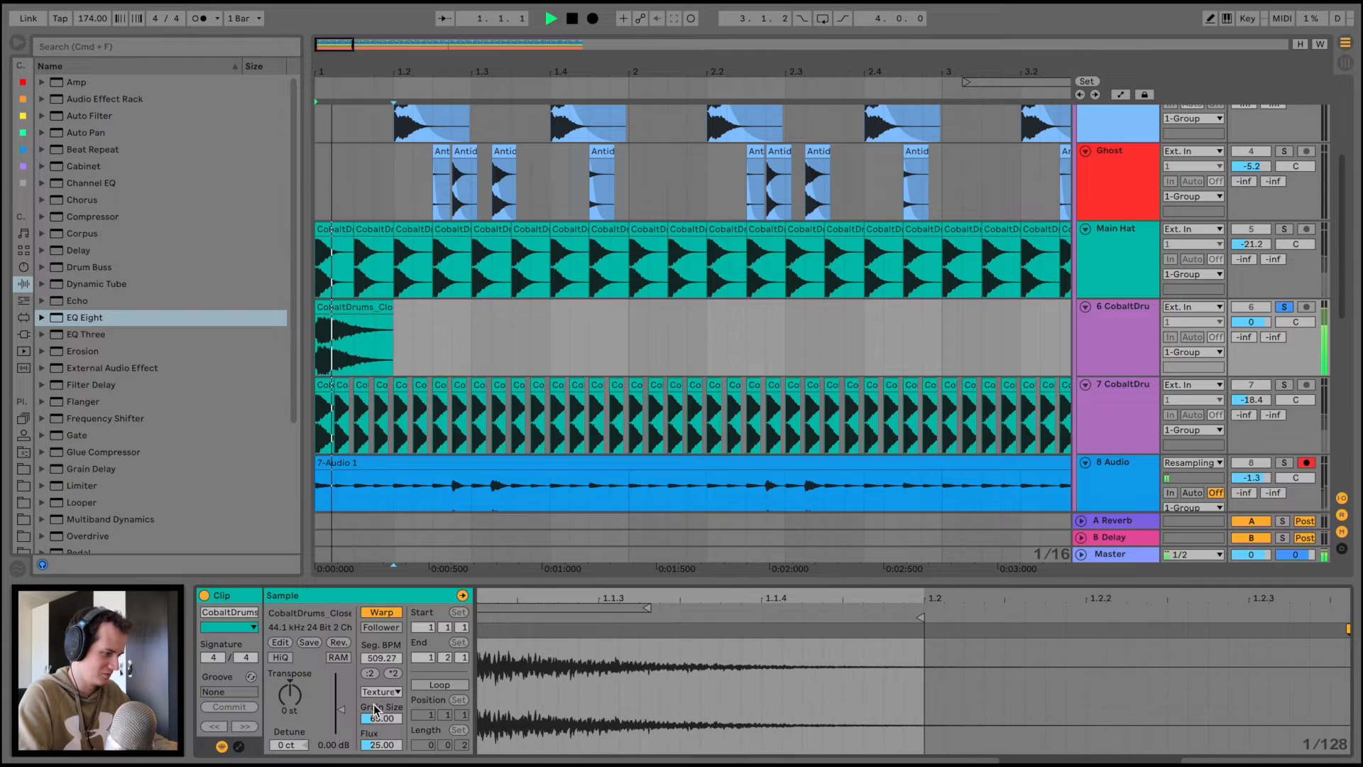
Set the hat clip's texture Grain Size to 146.77 and audition it repeatedly
key("space")
key("space")
mouse_move(376, 717)
left_mouse_down()
mouse_move(376, 683)
mouse_move(376, 716)
left_mouse_up()
key("space")
key("space")
key("space")
key("space")
key("space")
key("space")
key("space")
key("space")
key("space")
key("space")
key("space")
key("space")
key("space")
Unsolo track 6 and try the hat clip's Flux at 100 while auditioning it with the other drums
left_click(1284, 306)
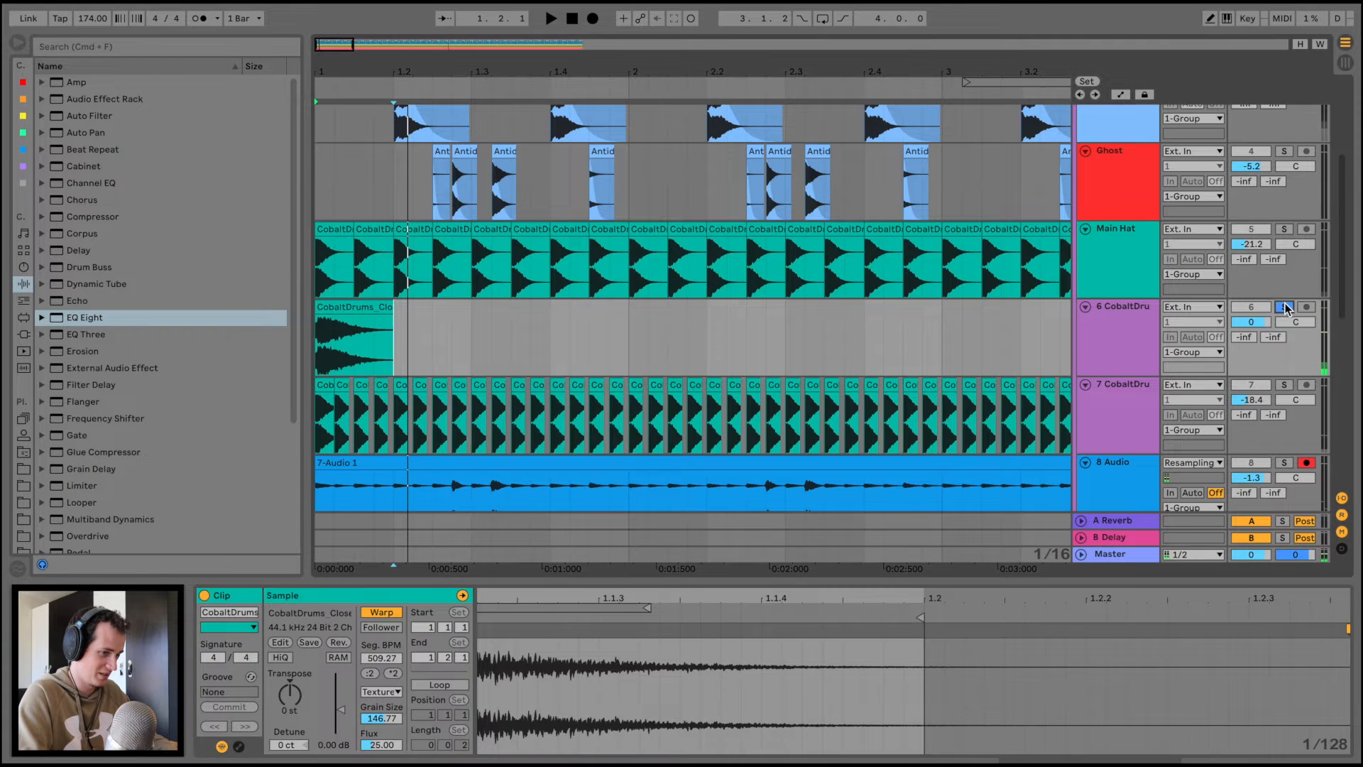
key("space")
key("space")
key("space")
key("space")
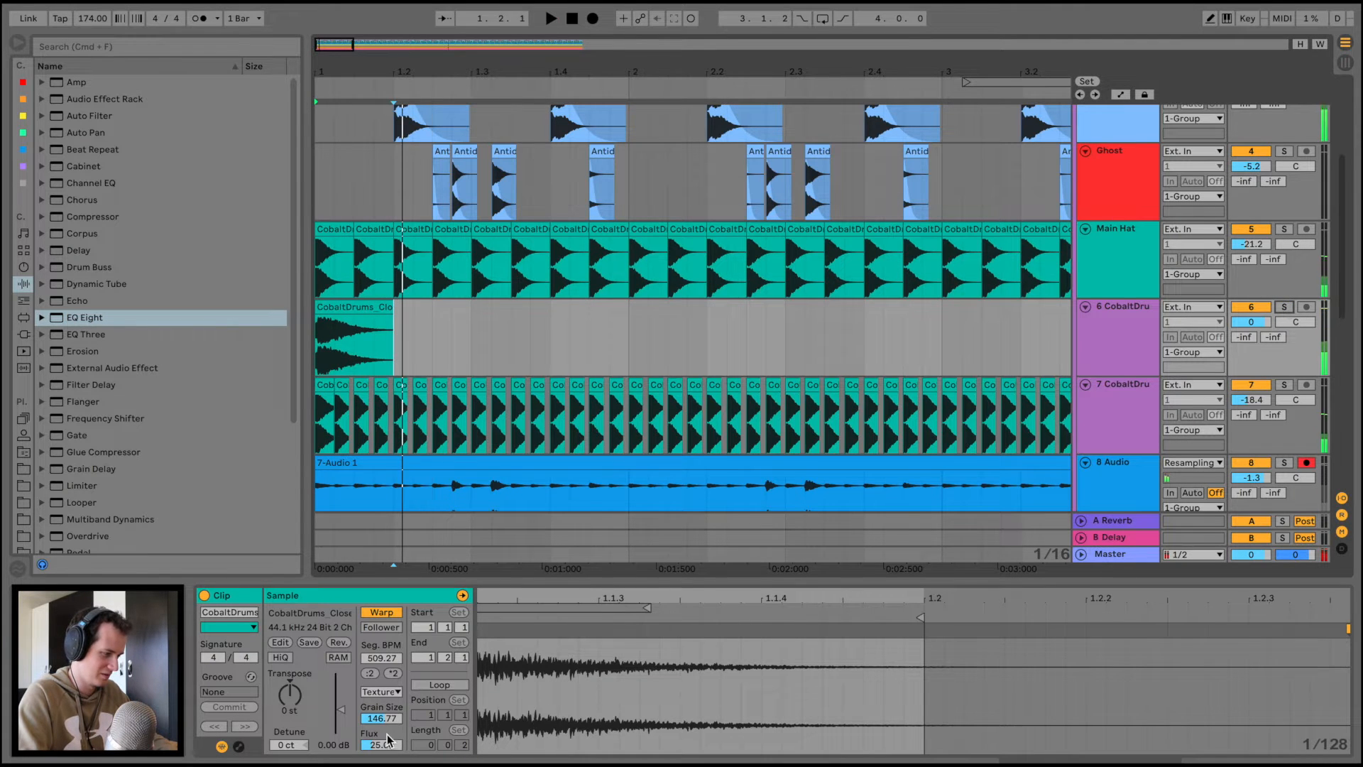
key("space")
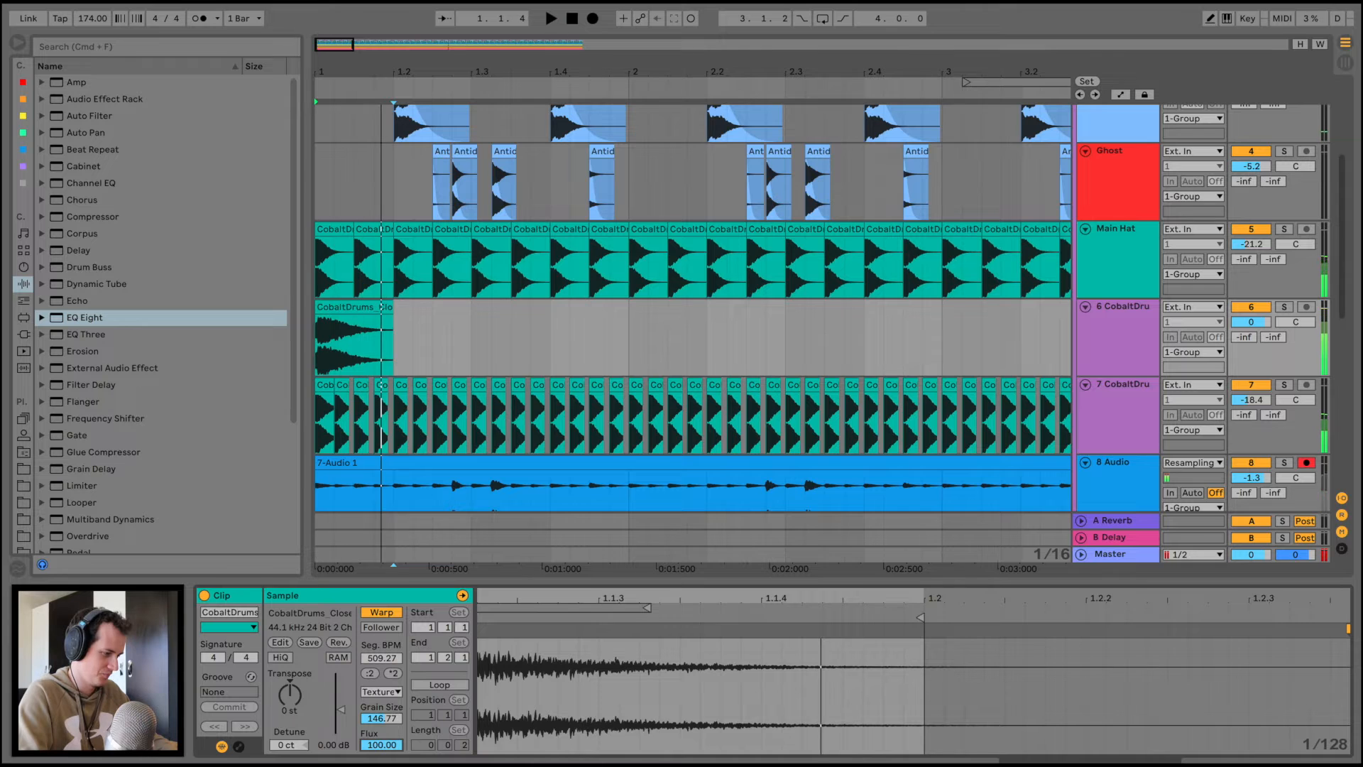
Switch the hat clip's warp mode to Complex and audition it with track 6 soloed
left_click(381, 691)
left_click(387, 758)
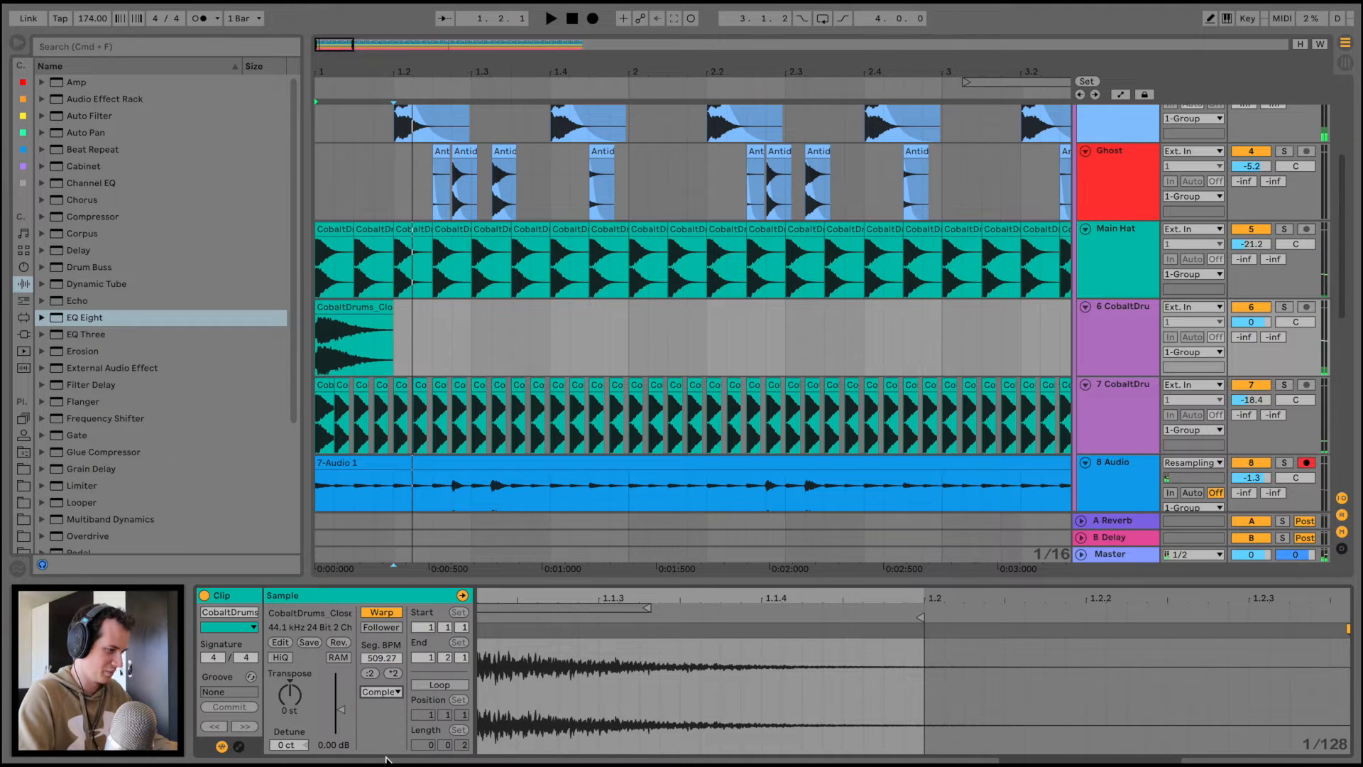
key("space")
left_click(1283, 307)
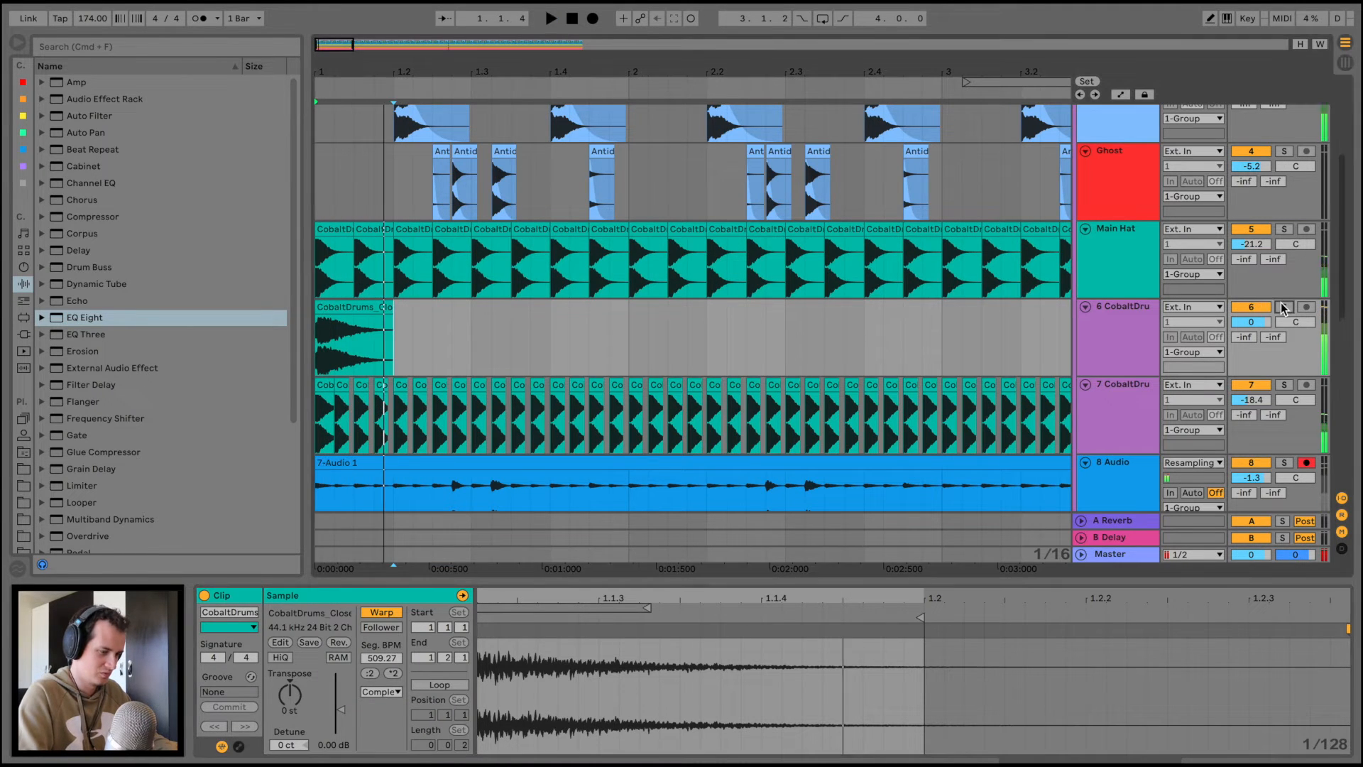
key("space")
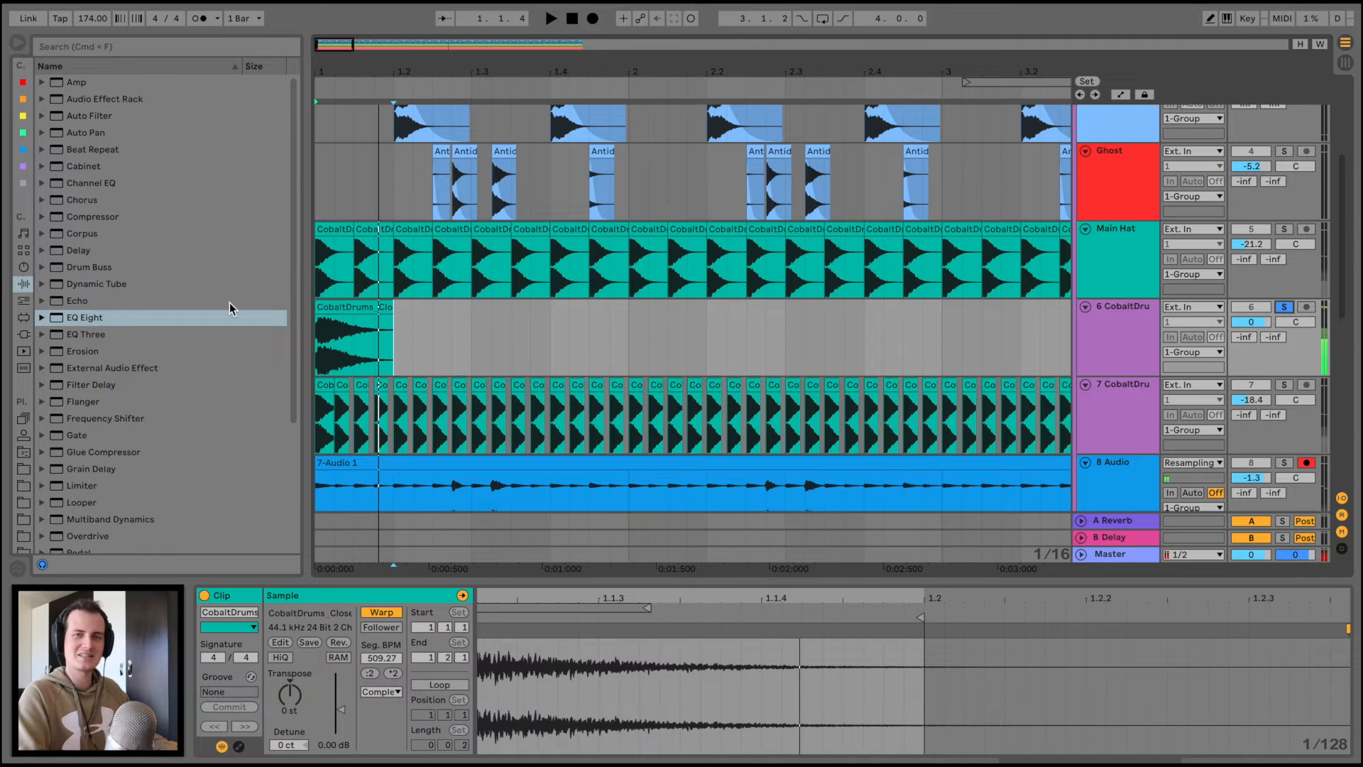
Add an EQ Eight to track 6 and make band 1 a low cut at 2.30 kHz with Q 0.24
left_click_drag(79, 318, 363, 325)
left_click(280, 734)
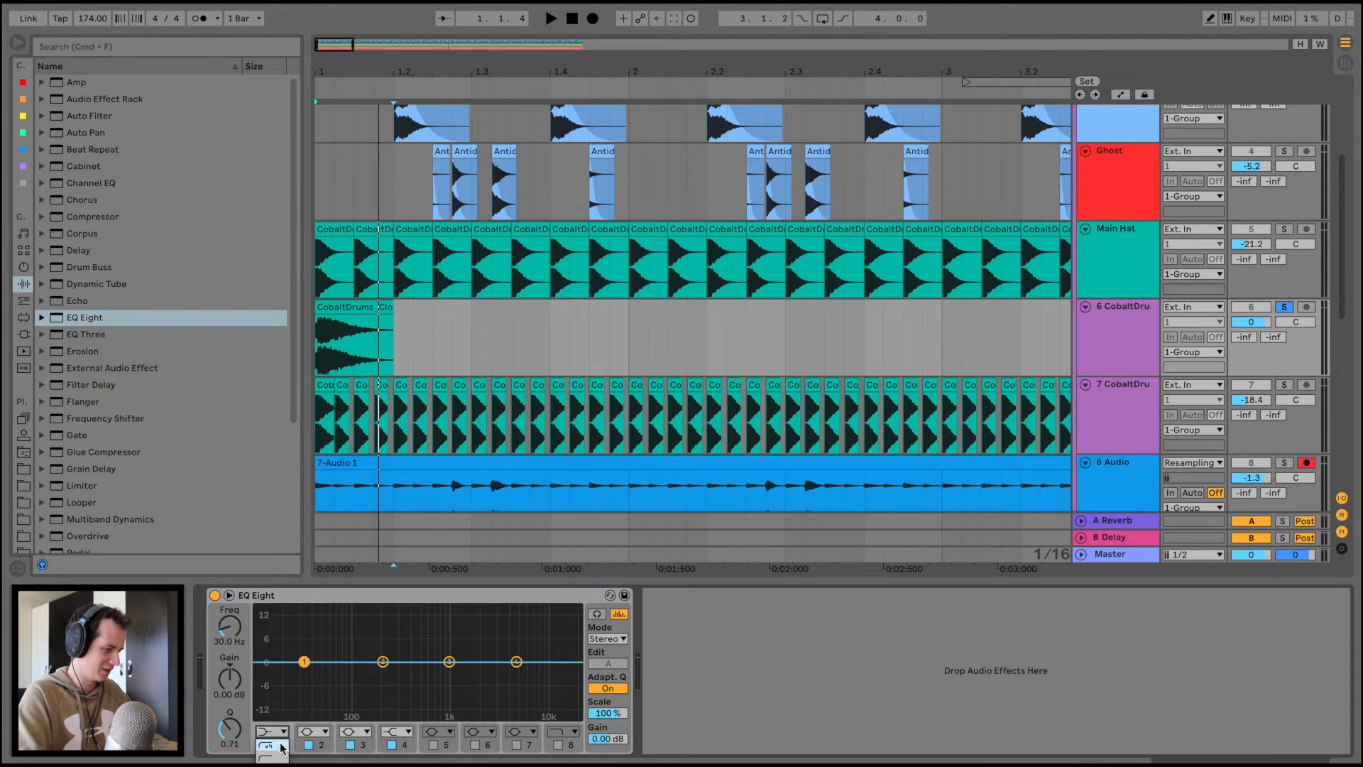
left_click(267, 746)
left_click_drag(304, 676, 431, 688)
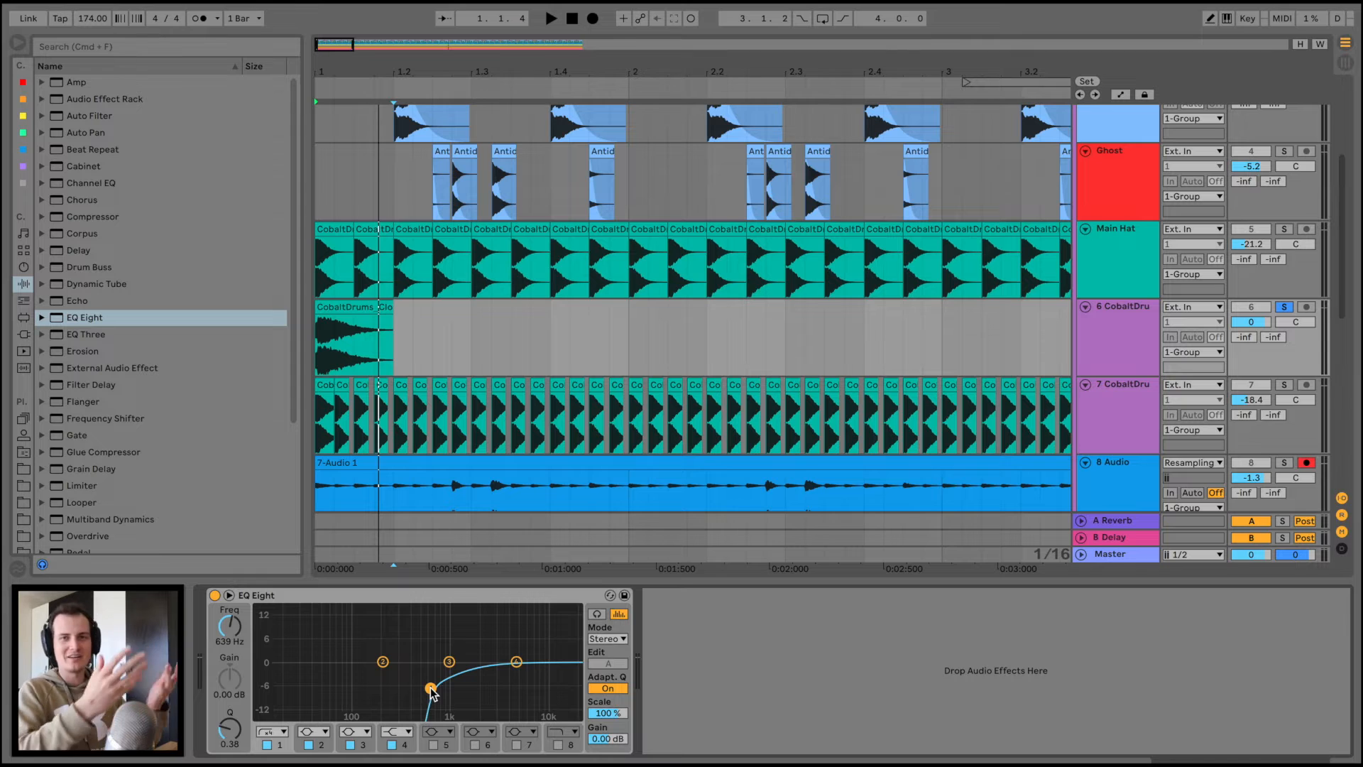
left_click_drag(431, 689, 484, 698)
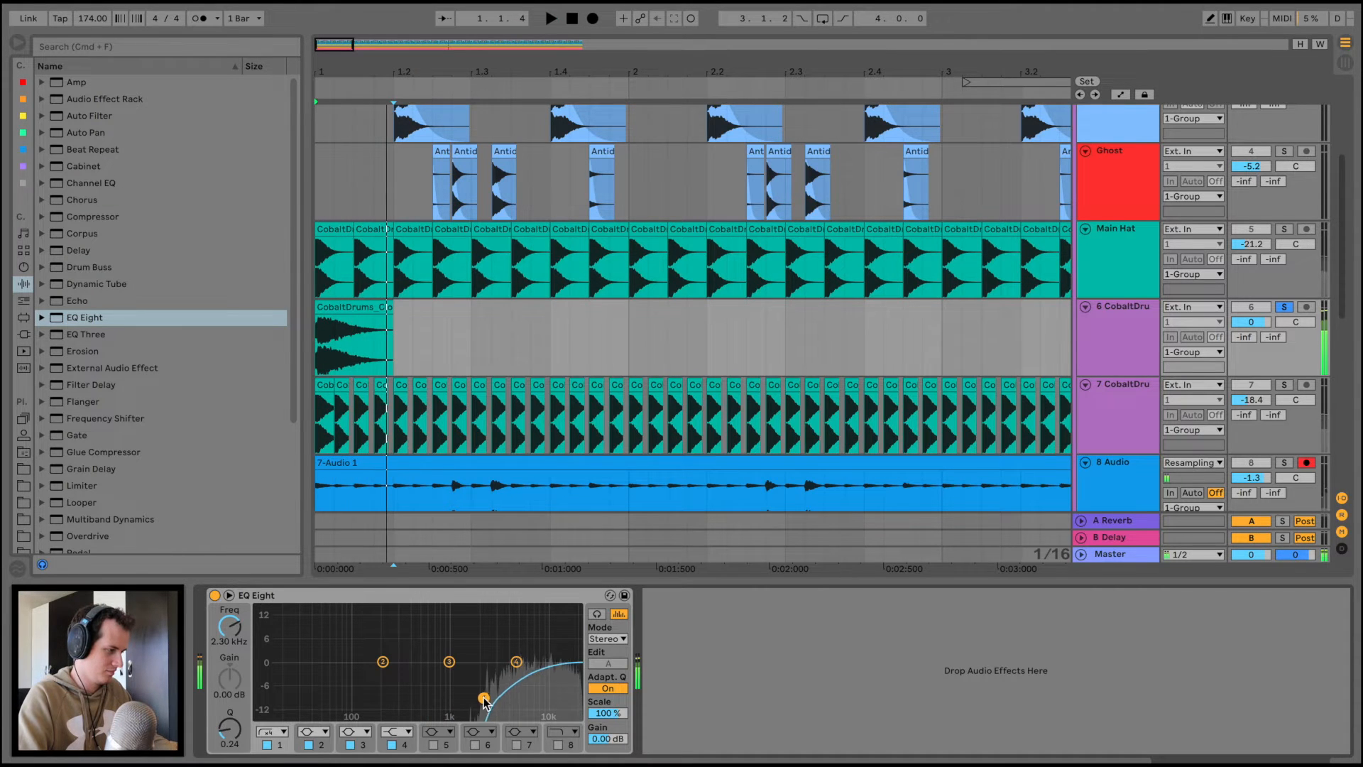
Add a Reverb to track 6, enable its Hi Cut, and set the input filter to 10.5 kHz with width 5.64
scroll(104, 471, "down", 1)
scroll(103, 471, "down", 4)
left_click_drag(85, 443, 1050, 738)
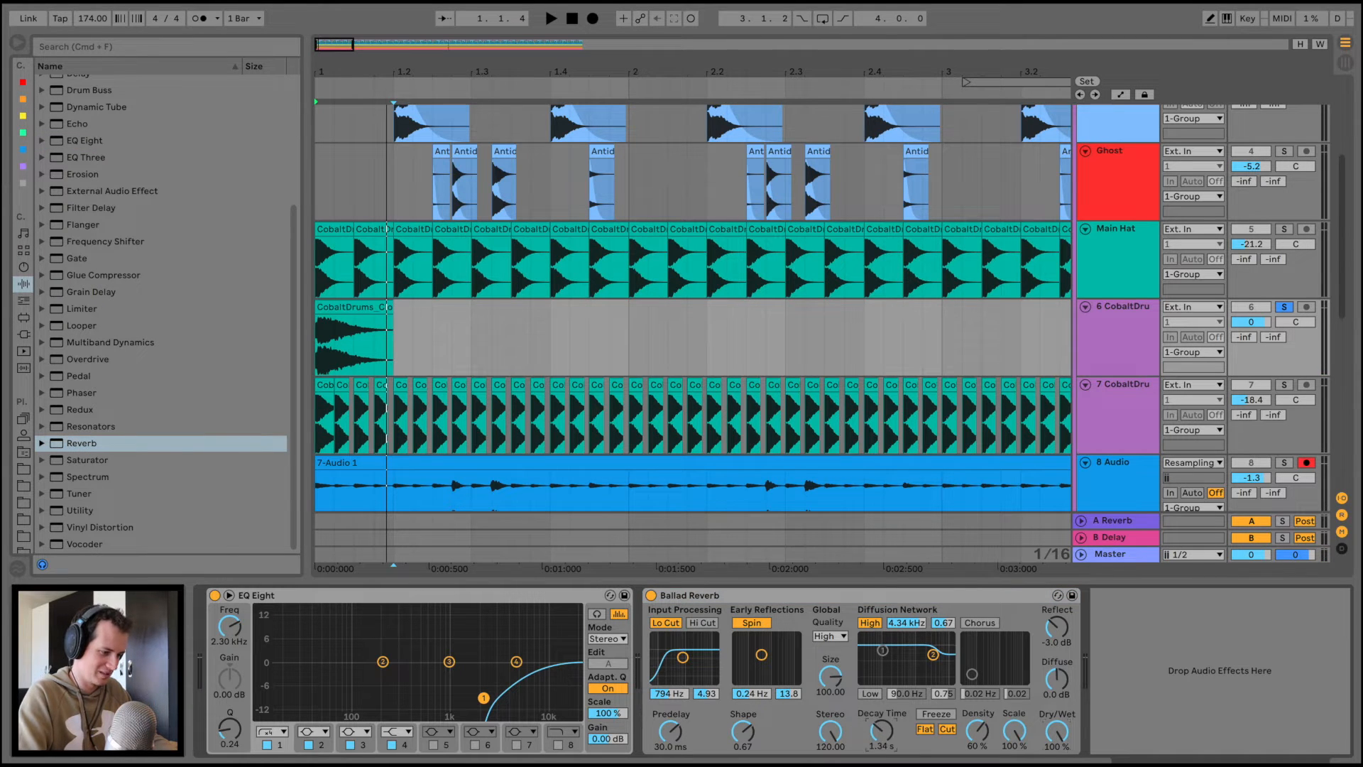
left_click(702, 623)
left_click_drag(702, 652, 709, 654)
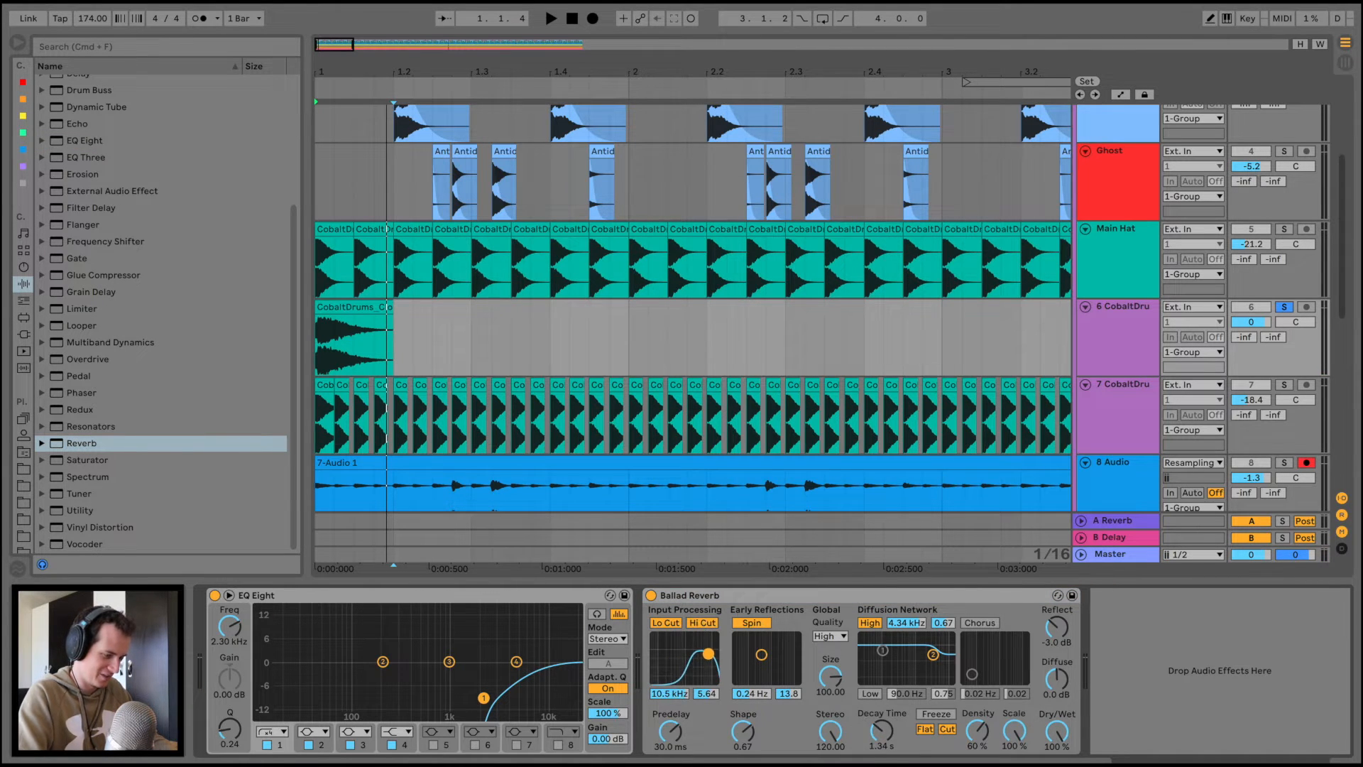
Move the reverb ahead of the EQ Eight in track 6's device chain and audition the hat
left_click_drag(731, 594, 268, 599)
key("space")
key("space")
key("space")
key("space")
key("space")
key("space")
Duplicate the stretched hat clip back to back along track 6 so it repeats on every beat of the arrangement
left_click(378, 305)
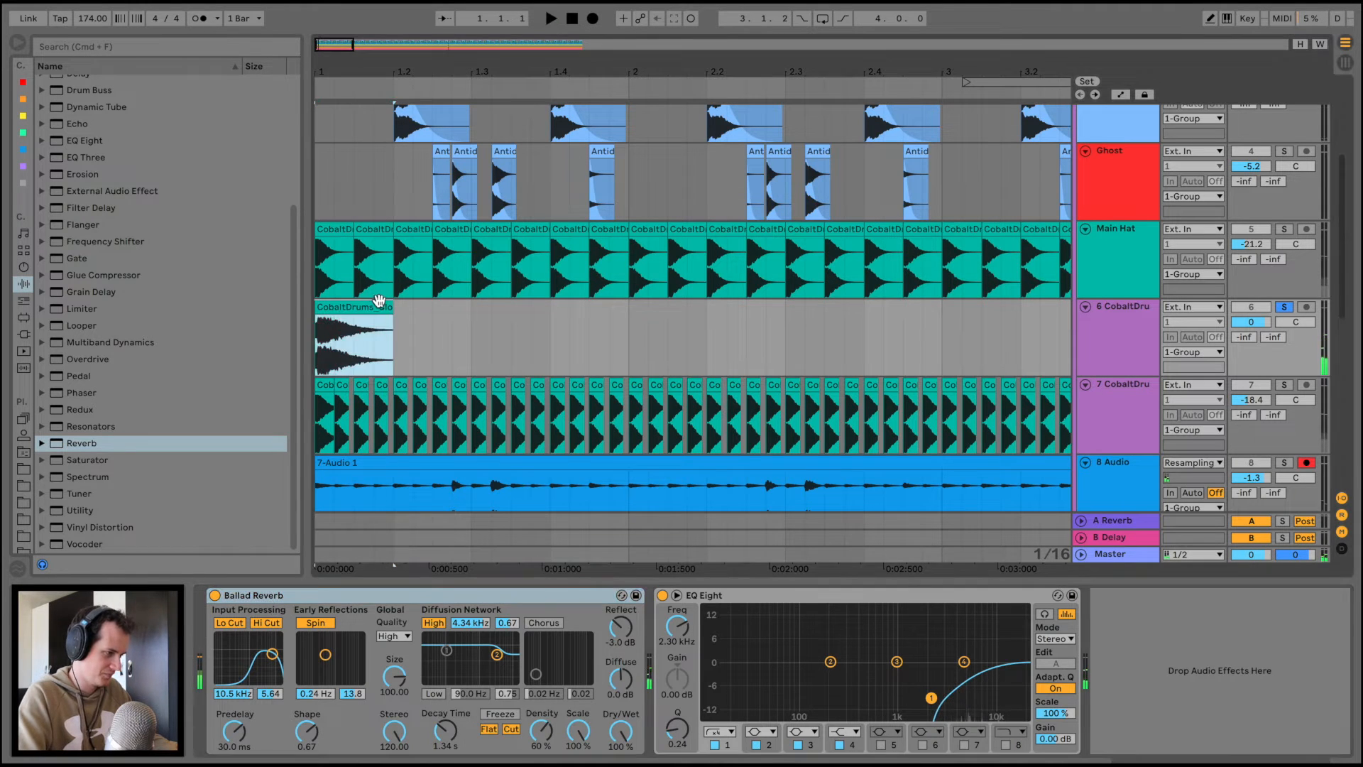
key("super+d")
key("super+d")
key("super+d")
key("super+d")
key("super+d")
key("super+d")
key("super+d")
key("super+d")
key("super+d")
key("super+d")
key("super+d")
key("super+d")
key("super+d")
key("super+d")
key("super+d")
key("super+d")
key("super+d")
key("super+d")
key("super+d")
key("super+d")
key("super+d")
key("super+d")
left_click_drag(574, 69, 382, 68)
key("super+d")
key("super+d")
key("super+d")
key("super+d")
key("super+d")
key("super+d")
key("super+d")
key("super+d")
key("super+d")
key("super+d")
key("super+d")
key("super+d")
key("super+d")
key("super+d")
key("super+d")
key("super+d")
key("super+d")
key("super+d")
key("super+d")
Audition the repeated hats and set the track 6 reverb's Predelay to 0.50 ms
left_click(333, 314)
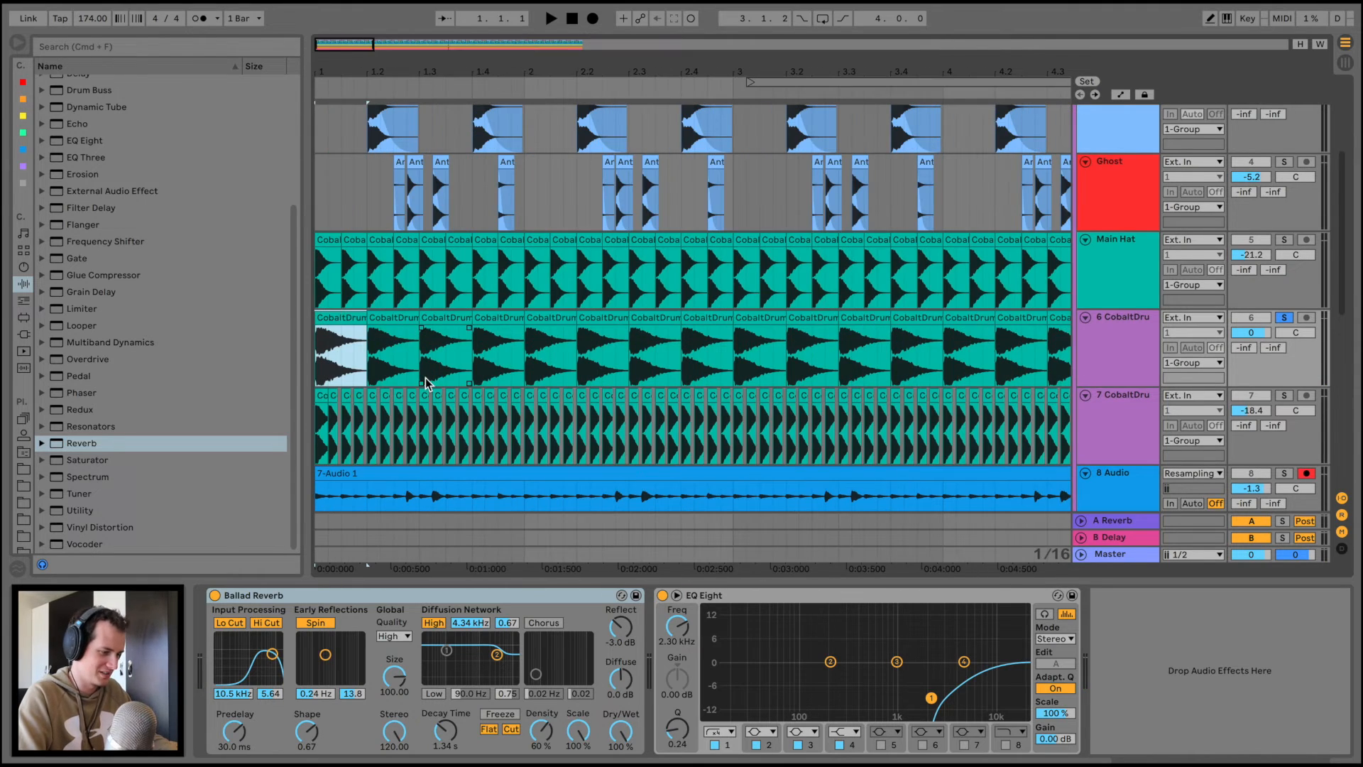
key("space")
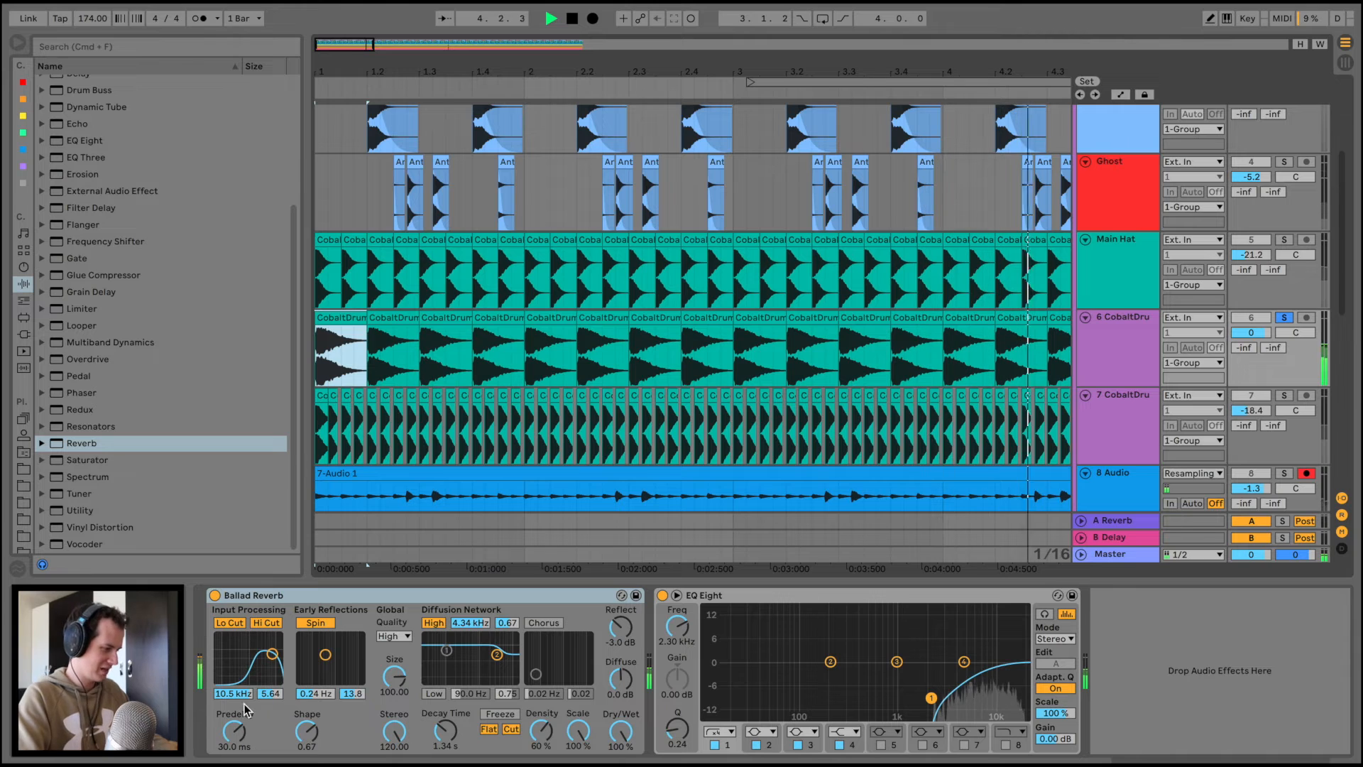
key("space")
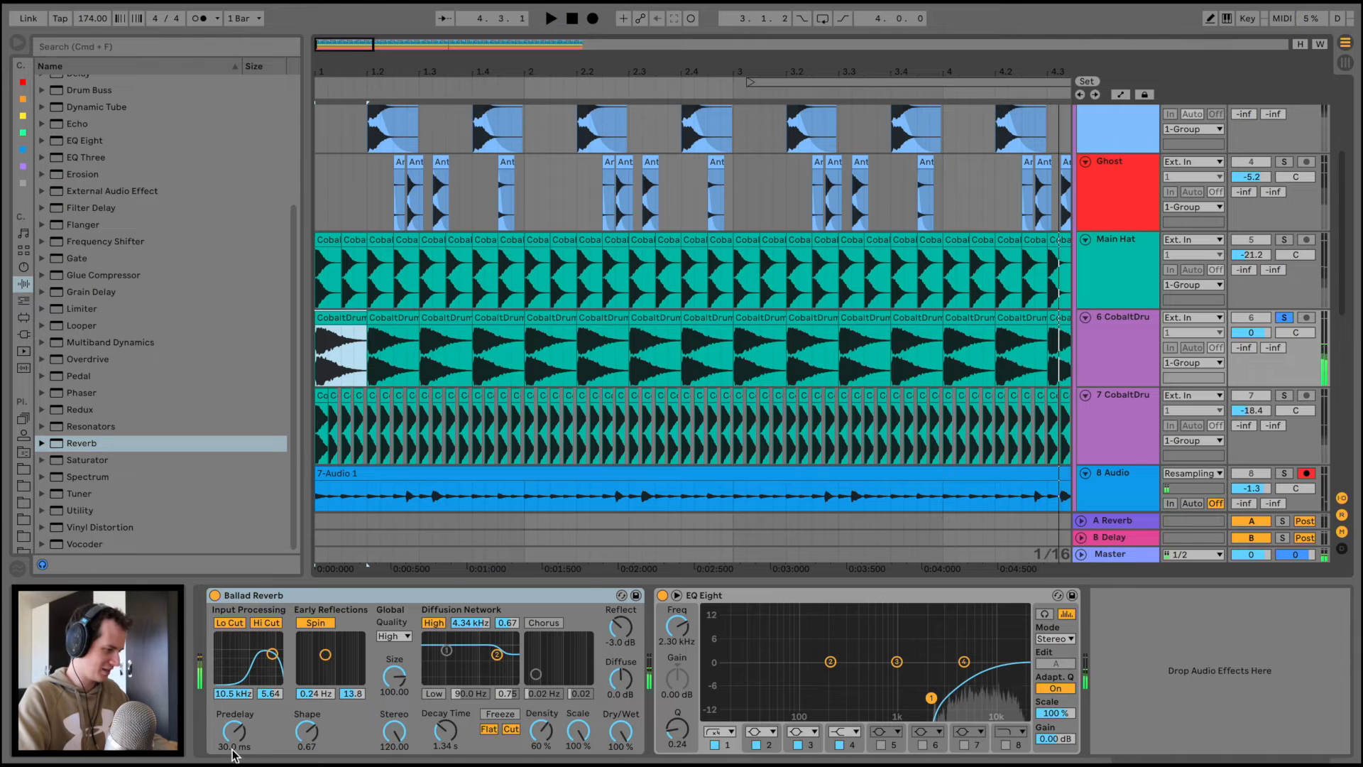
left_click(231, 730)
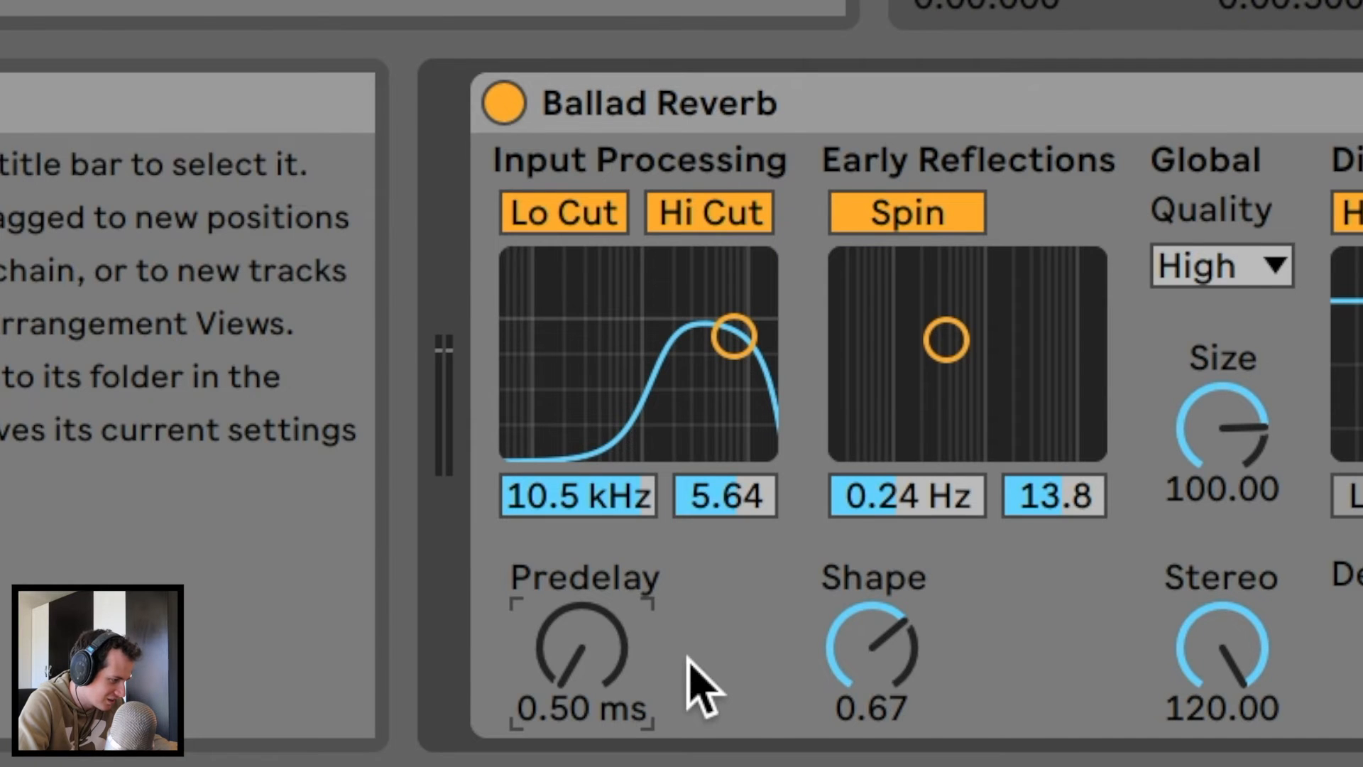
left_click_drag(582, 648, 582, 597)
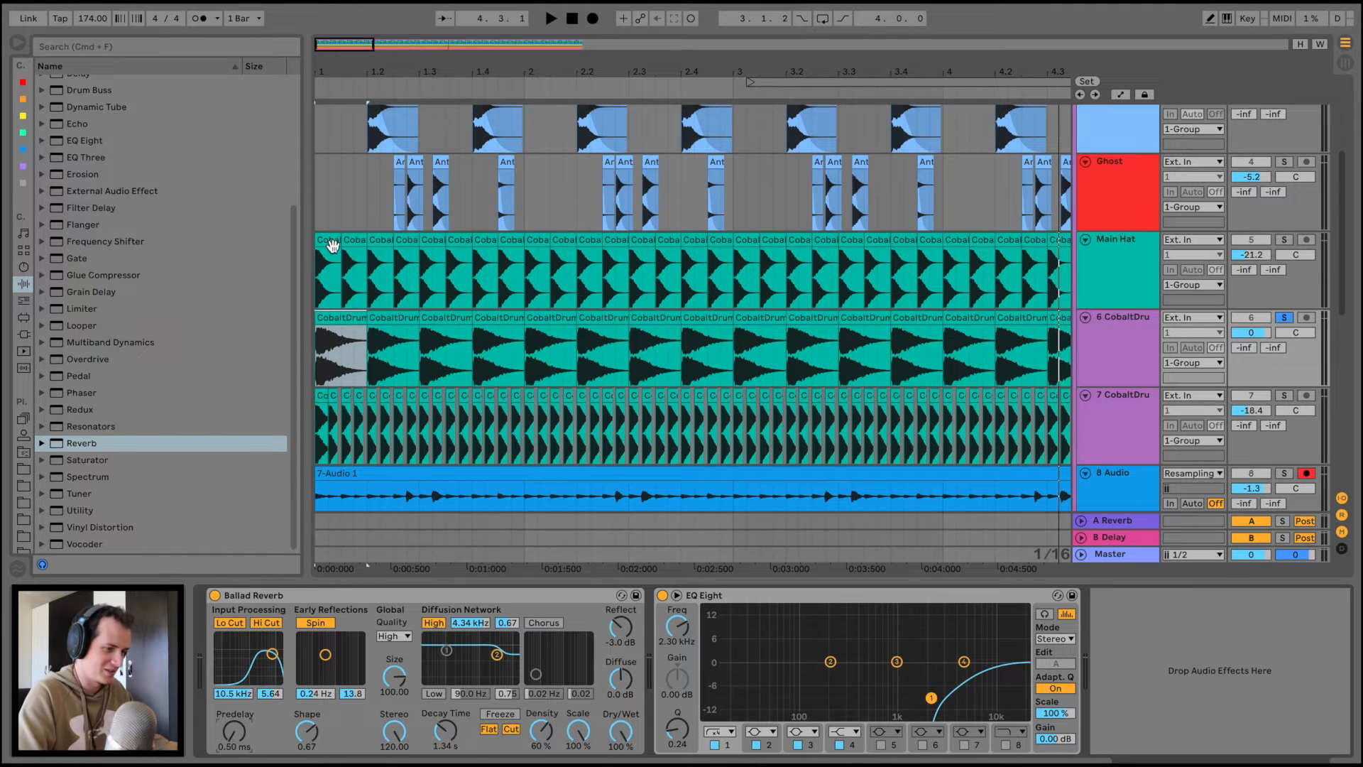
key("space")
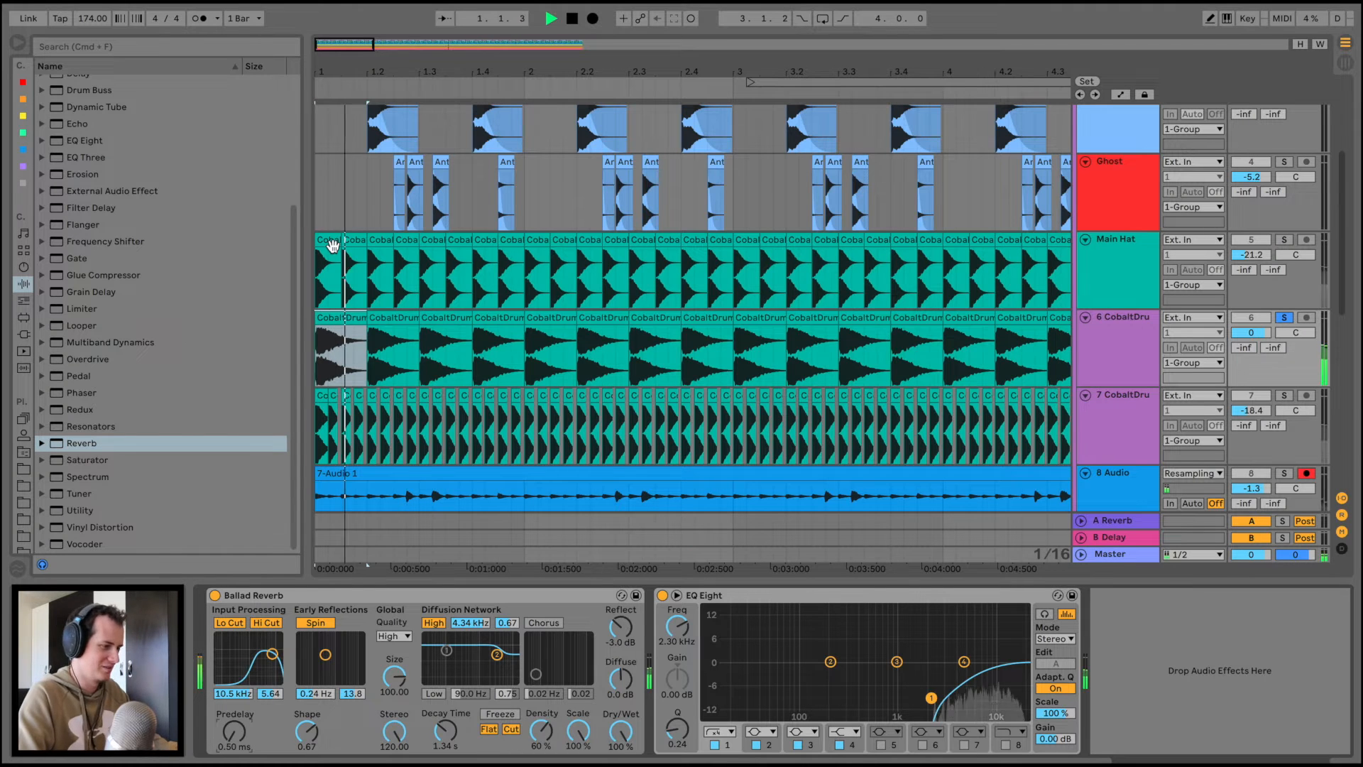
Solo the drum group, play it from the start, and bring up track 6's devices while listening
scroll(1152, 223, "up", 5)
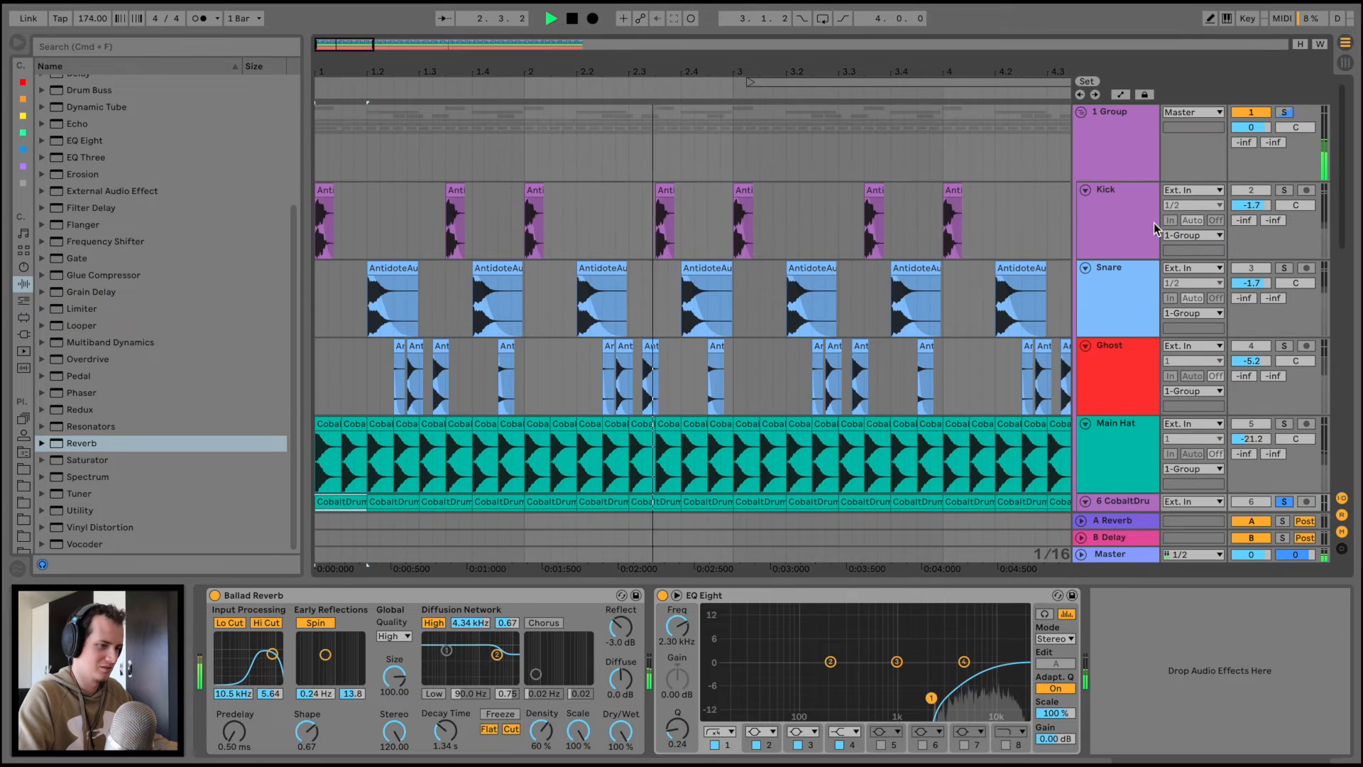
left_click(1283, 111)
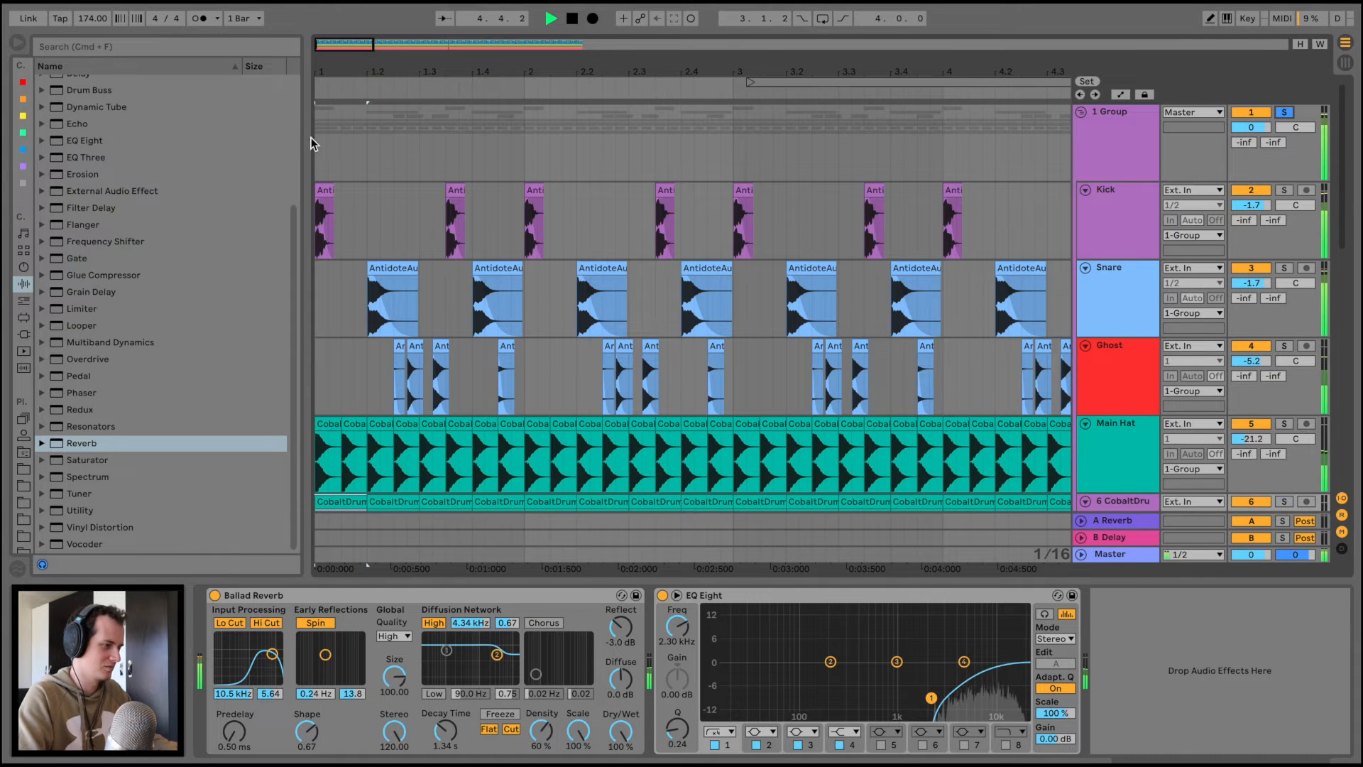
left_click(312, 142)
scroll(607, 284, "down", 4)
scroll(606, 284, "down", 1)
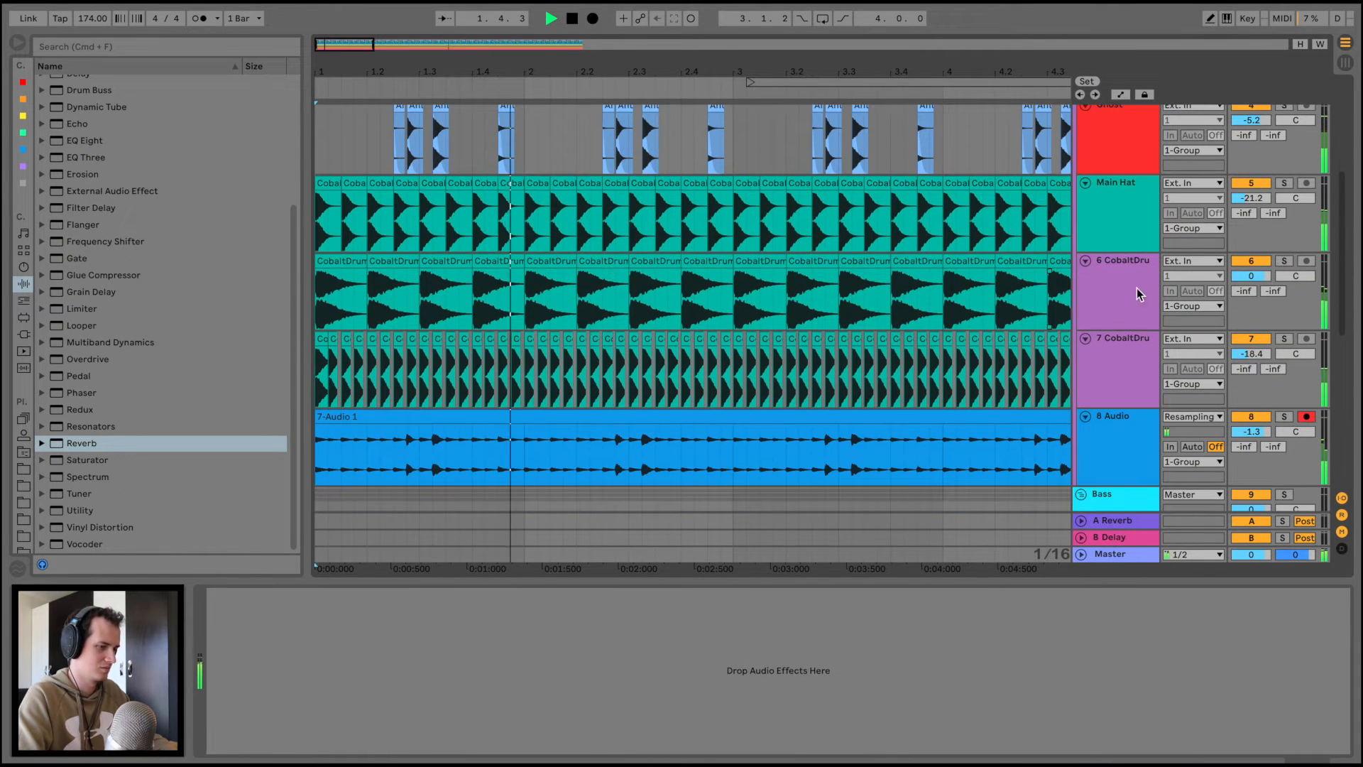
left_click(1139, 266)
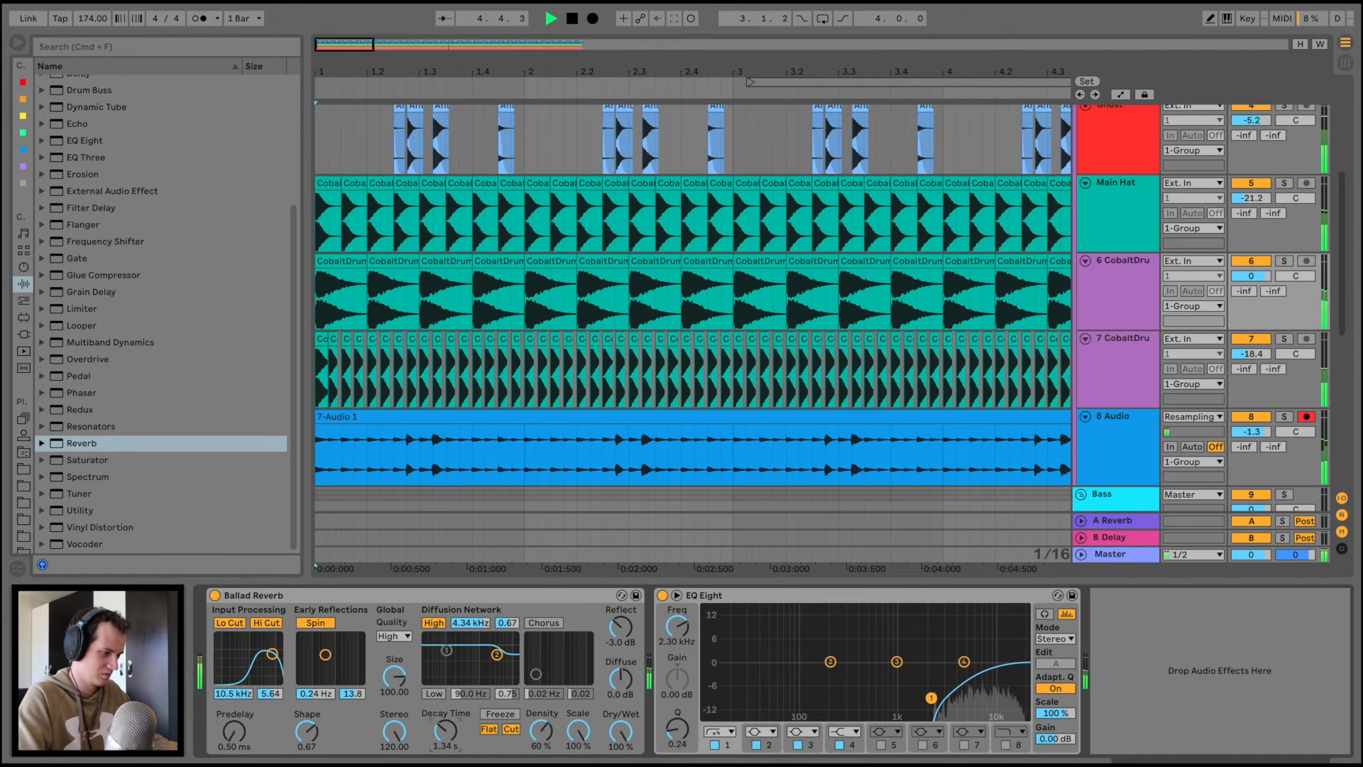
key("space")
Fold all the tracks inside the drum group
scroll(1051, 114, "up", 5)
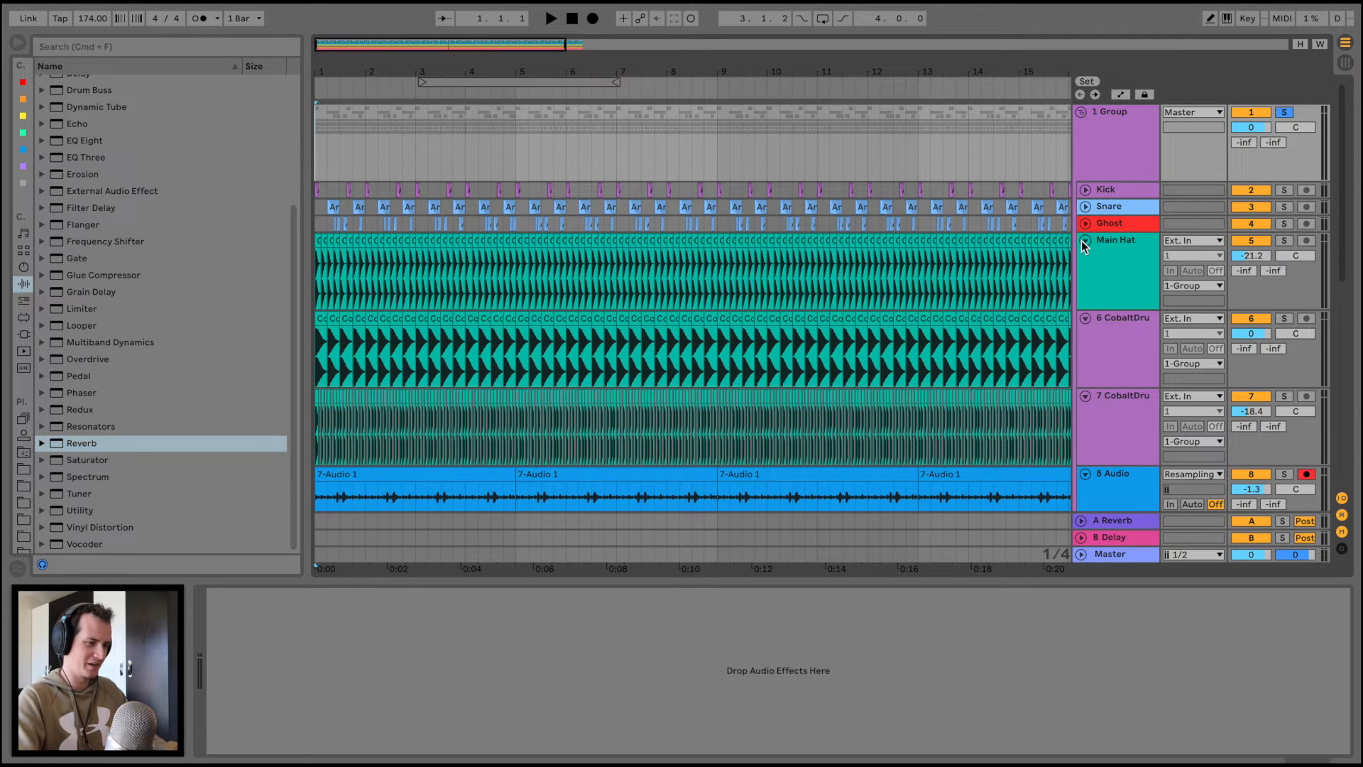
left_click(1084, 244)
left_click(1084, 259)
left_click(1084, 275)
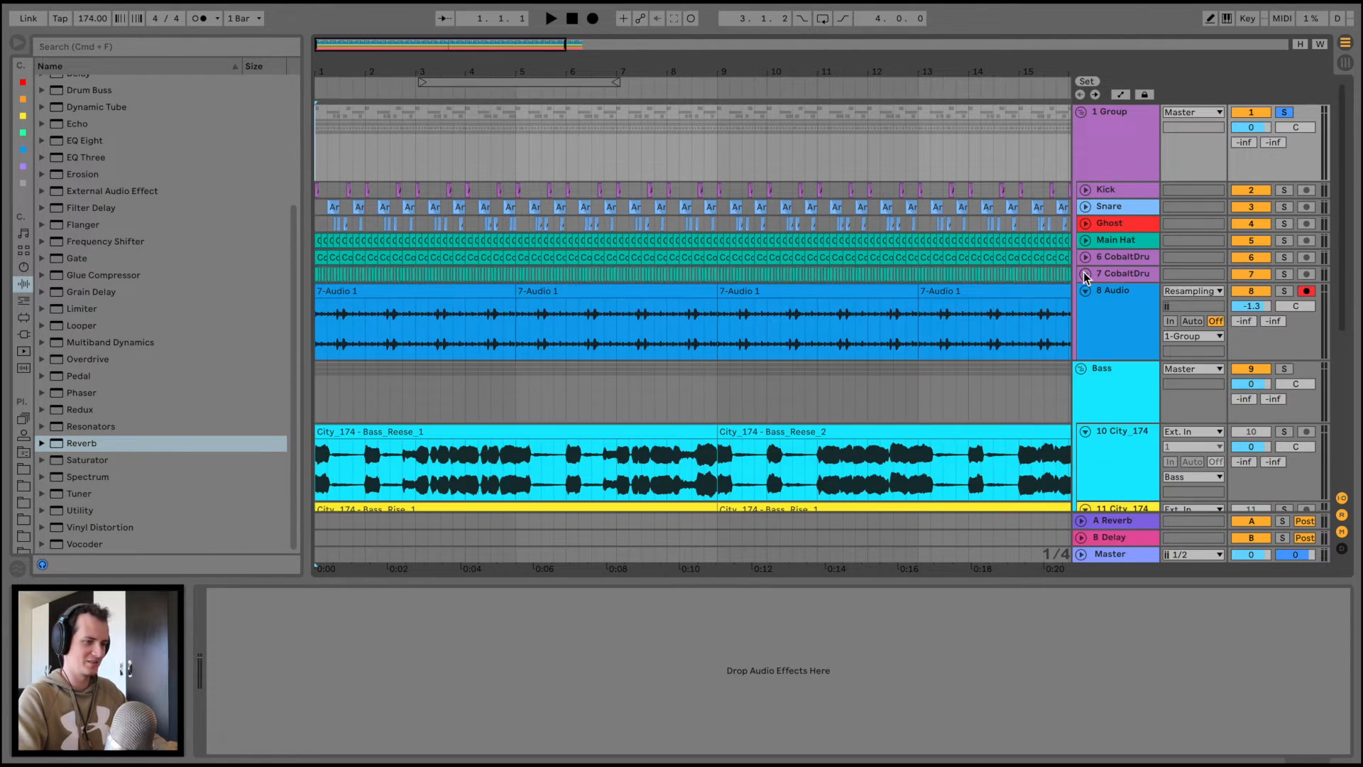
left_click(1085, 292)
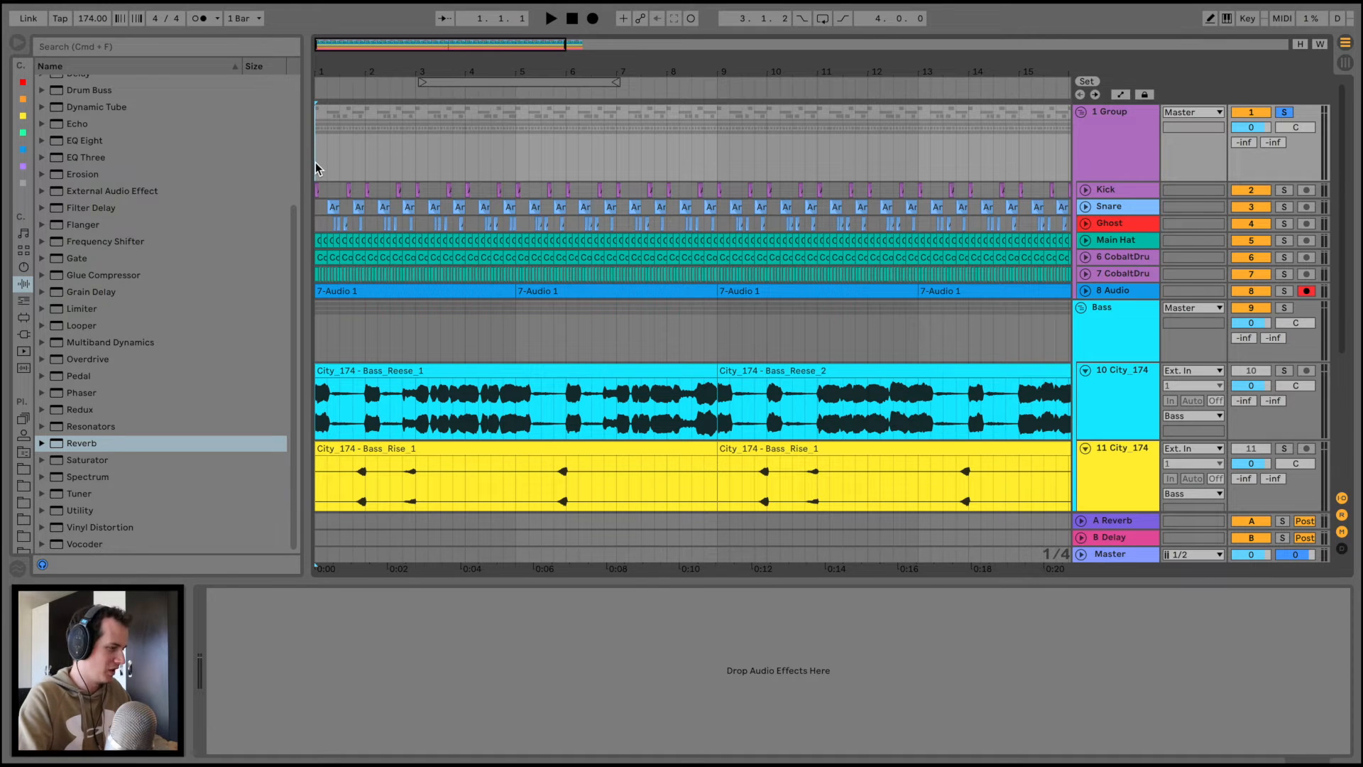
Add a Saturator to the drum group and place the Multiband Dynamics OTT preset before it
left_click_drag(101, 458, 321, 198)
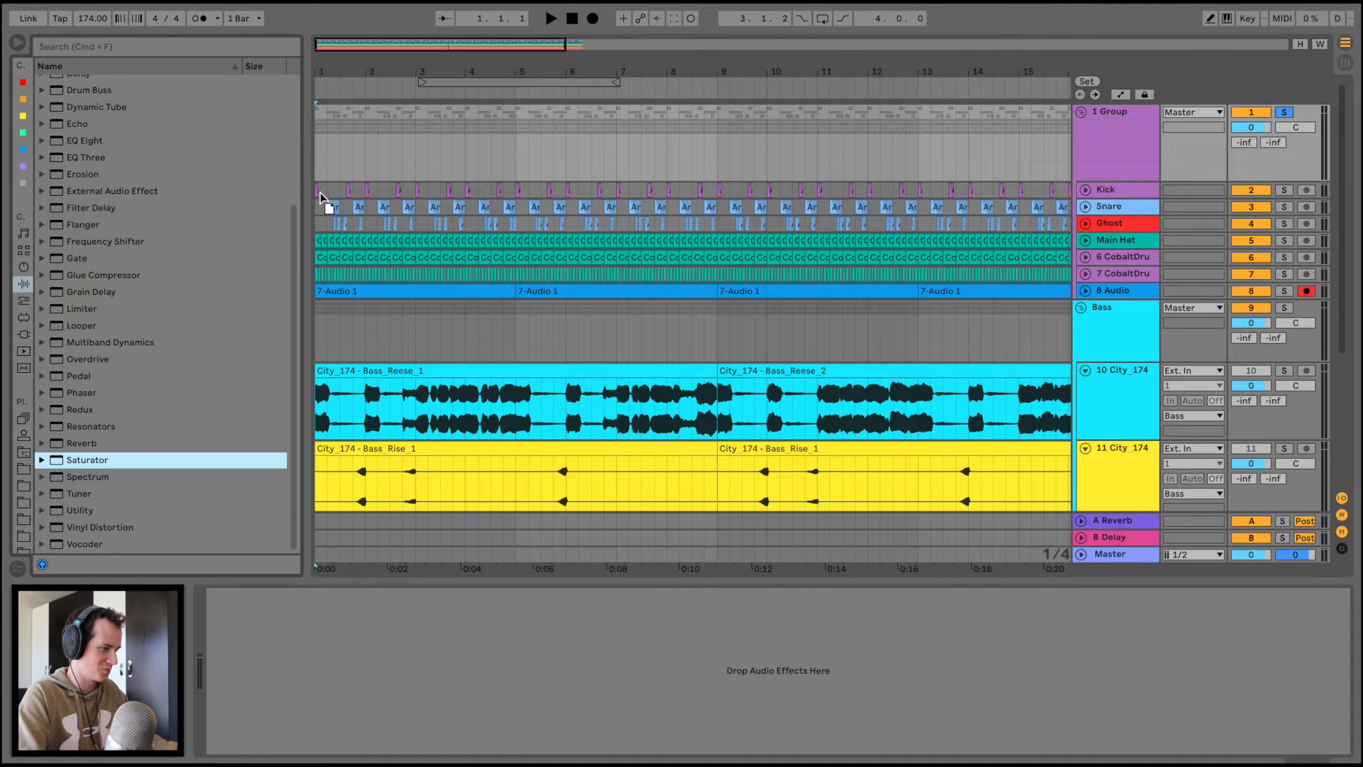
left_click_drag(364, 136, 365, 136)
left_click(43, 342)
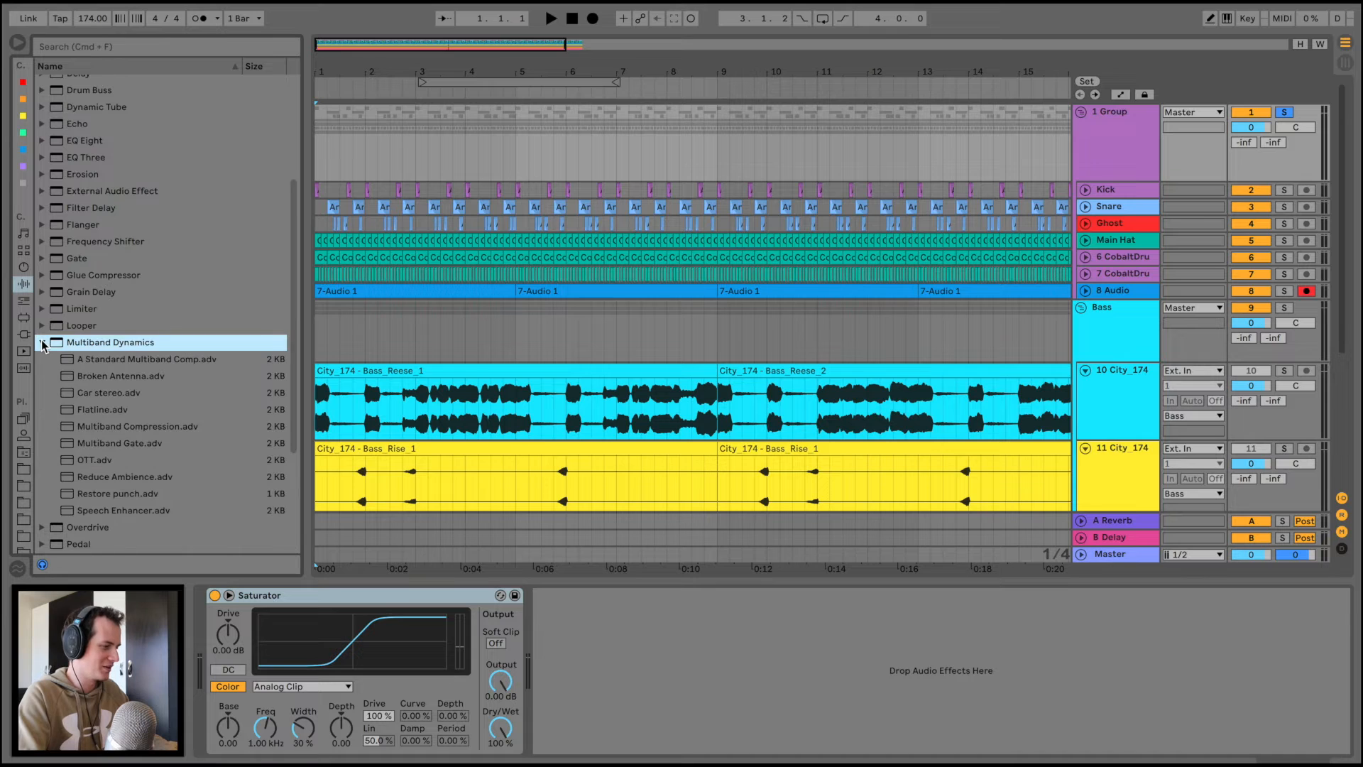
left_click_drag(85, 448, 201, 647)
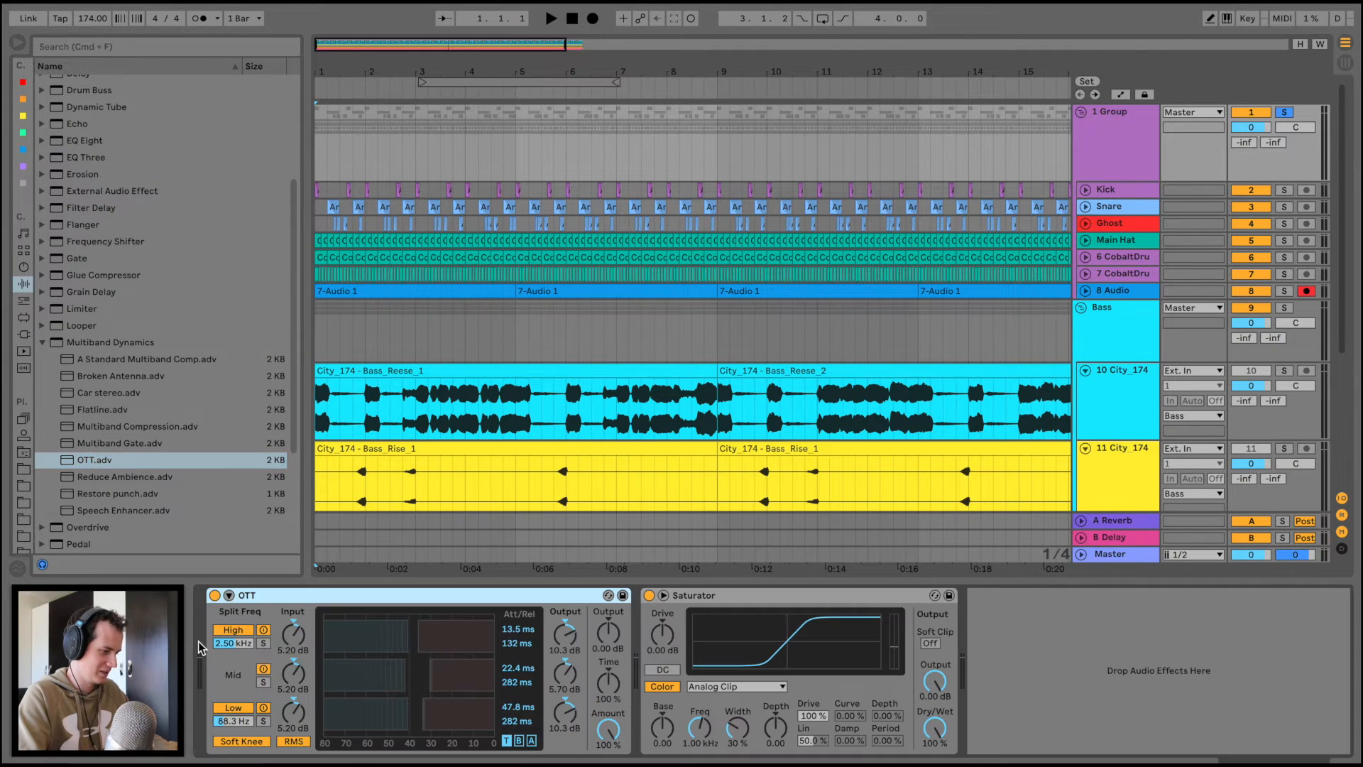
Set the OTT Amount on the drum group to 15 % while listening to the drums
left_click(602, 723)
key("space")
mouse_move(602, 731)
left_mouse_down()
mouse_move(602, 764)
mouse_move(617, 740)
left_mouse_up()
key("space")
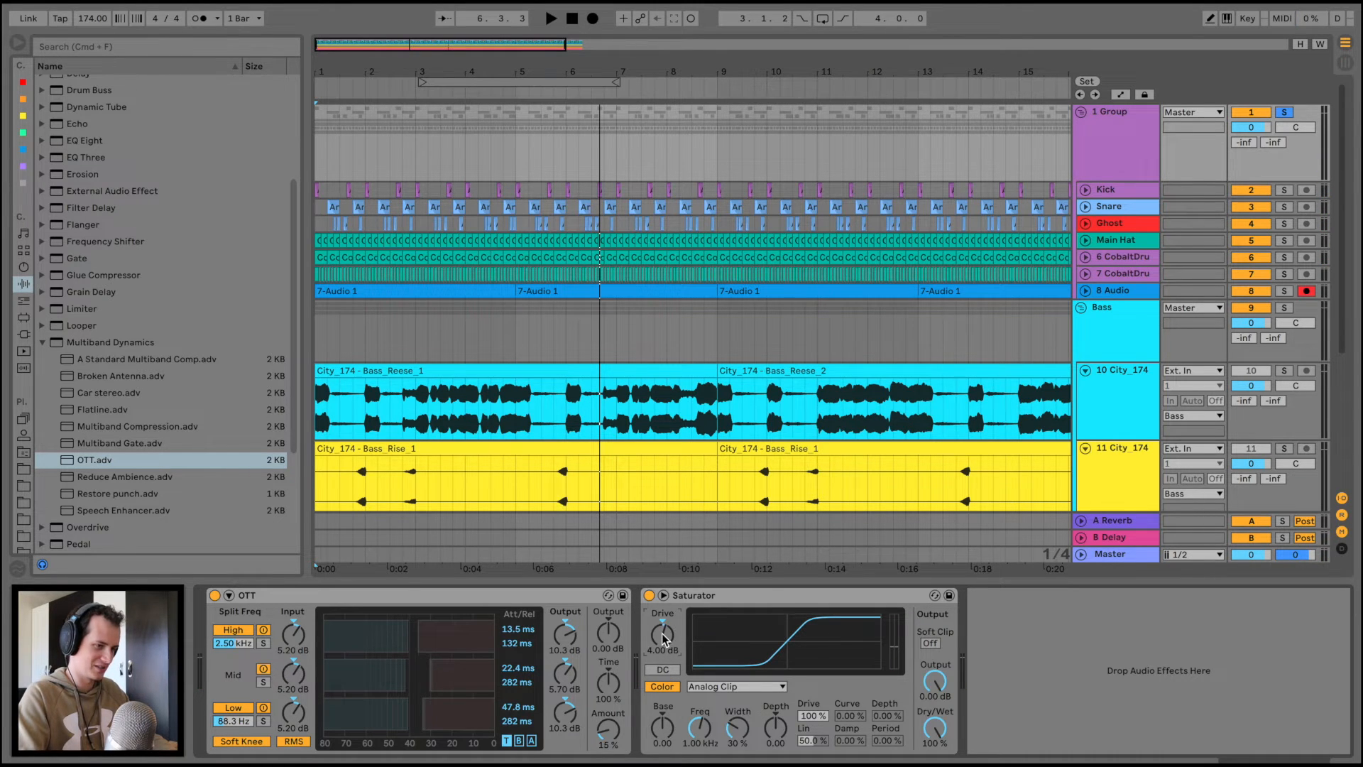
Set the drum group Saturator's Drive to 5.71 dB and Base to 4.00 during playback
key("space")
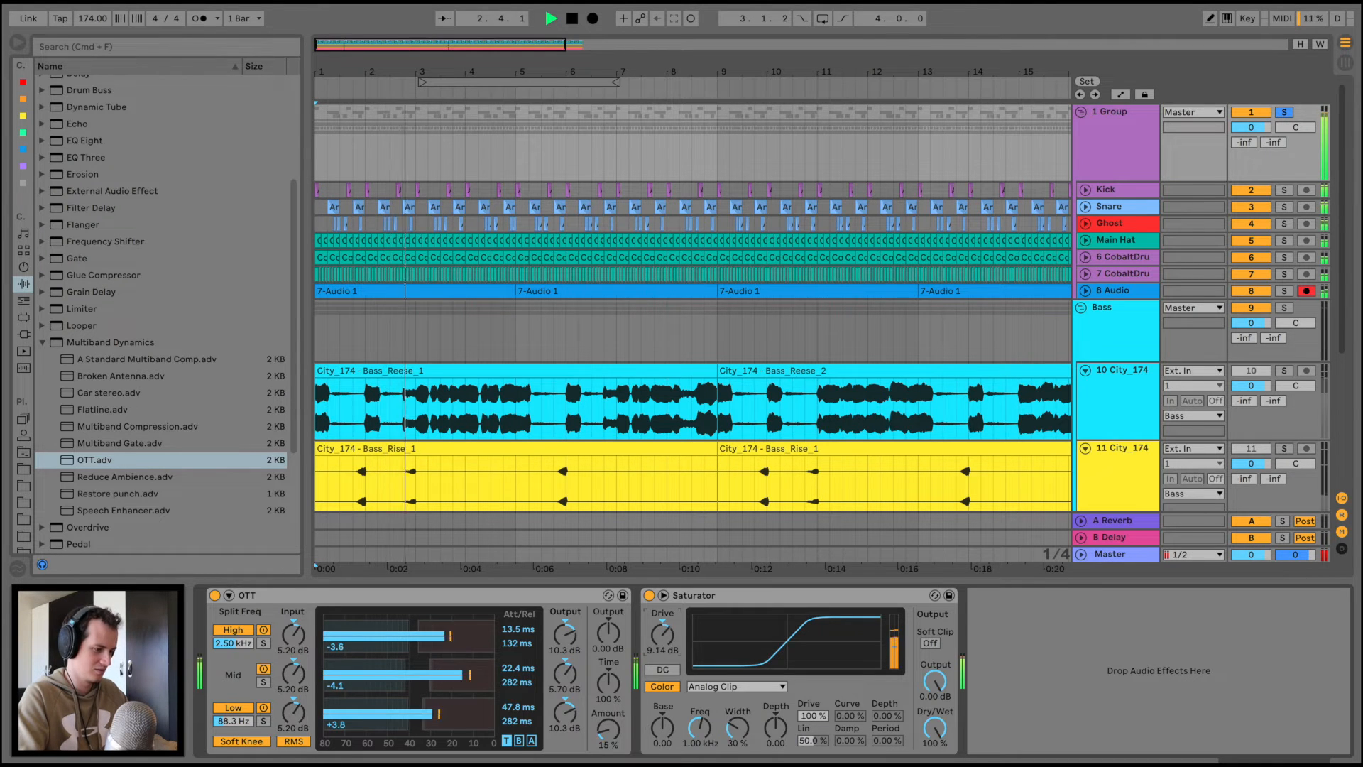
left_click_drag(670, 648, 670, 656)
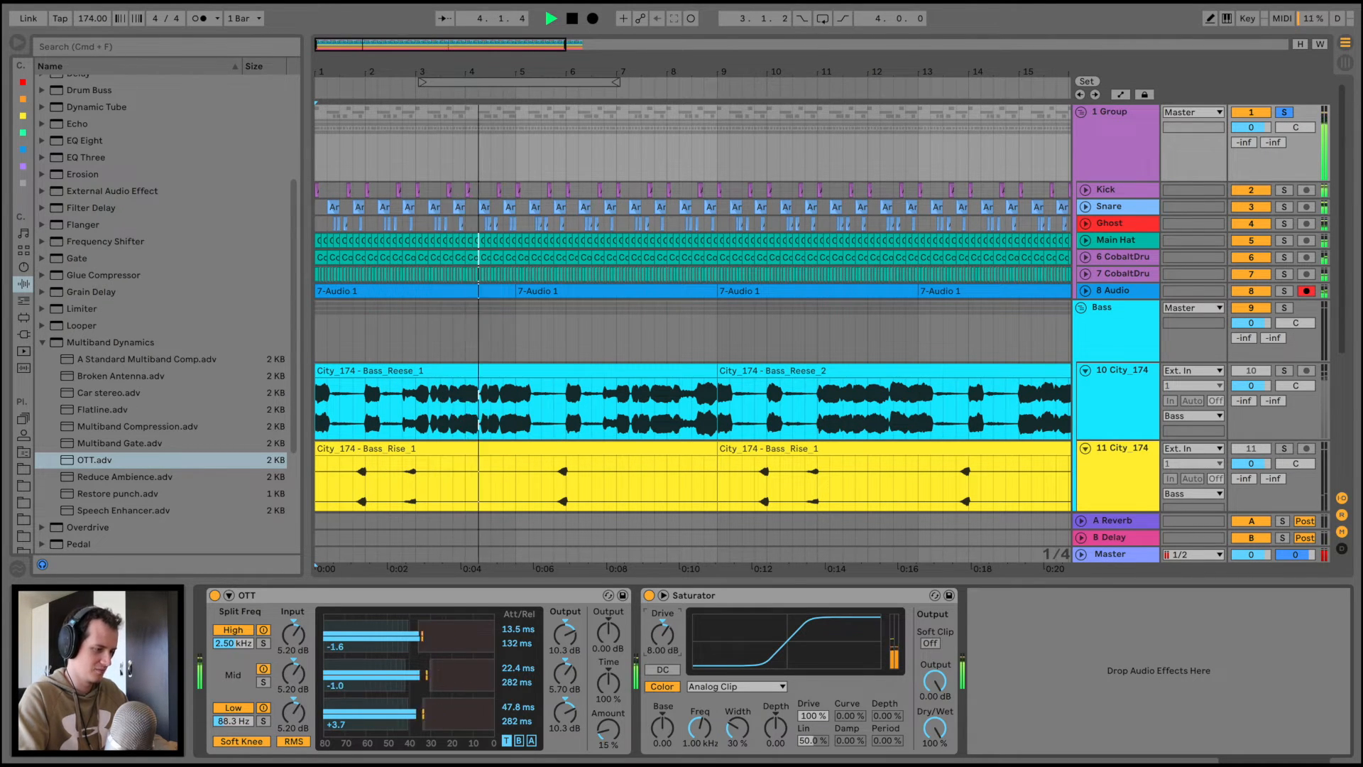
left_click(661, 720)
mouse_move(661, 720)
left_mouse_down()
mouse_move(661, 702)
mouse_move(661, 717)
left_mouse_up()
left_click_drag(662, 634, 667, 644)
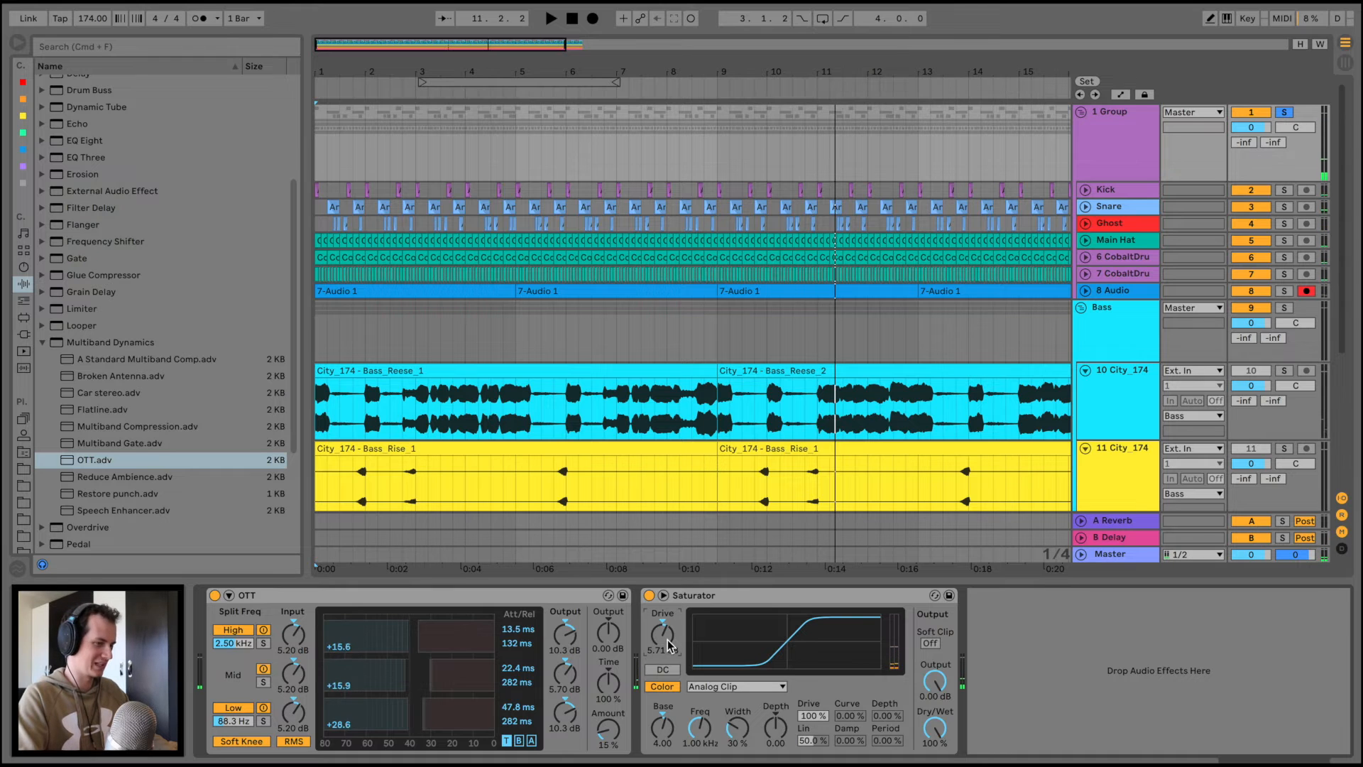
Add the Ballad Reverb preset after the Saturator with only Lo Cut at 2.53 kHz, Predelay 15.8 ms and Decay Time 1.53 s
left_click(316, 140)
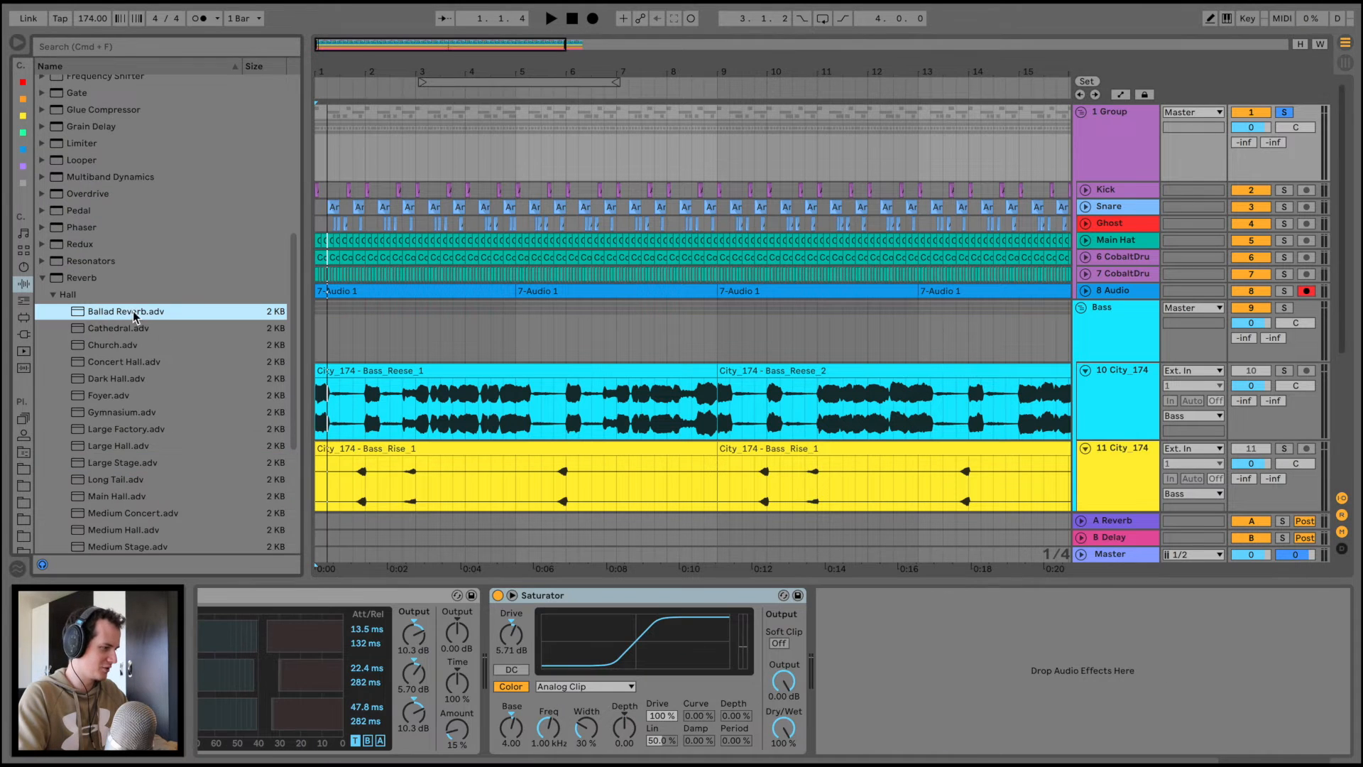
left_click_drag(863, 642, 864, 646)
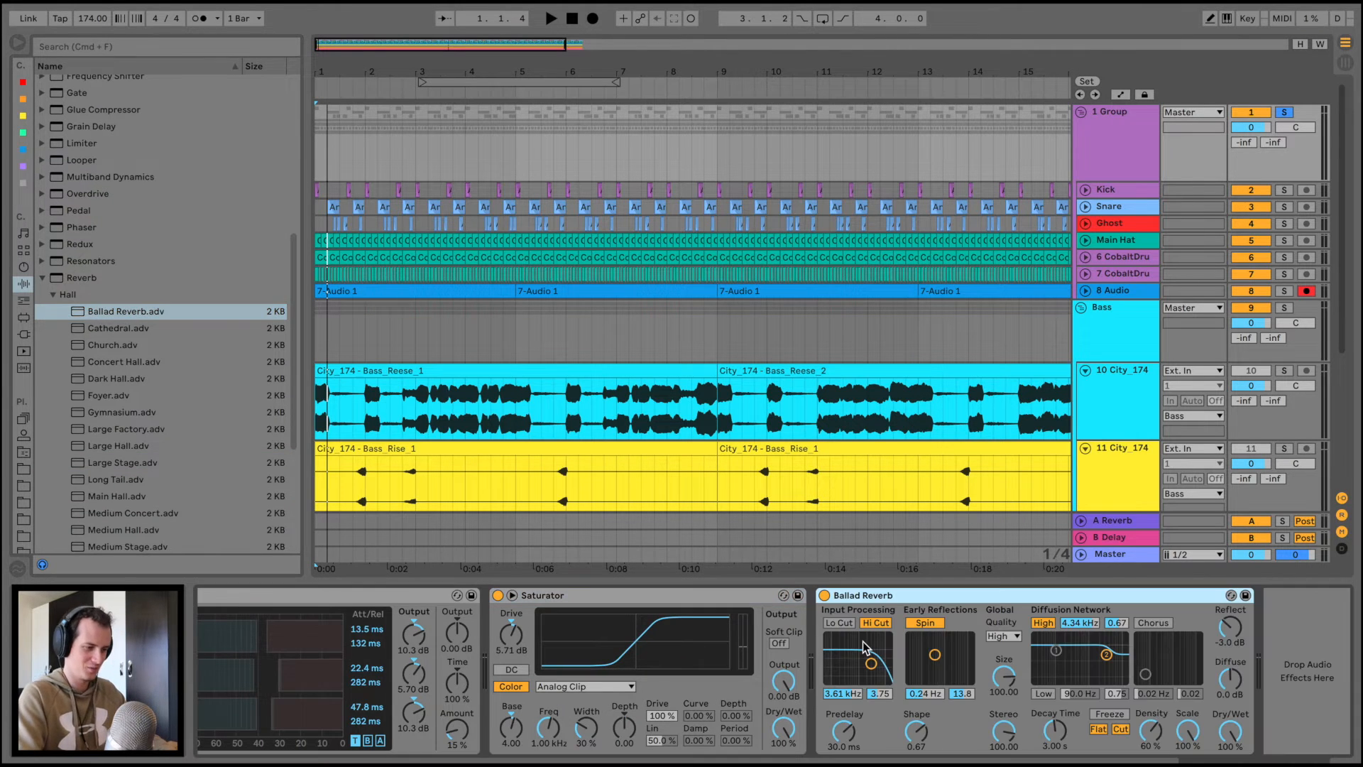
left_click(881, 624)
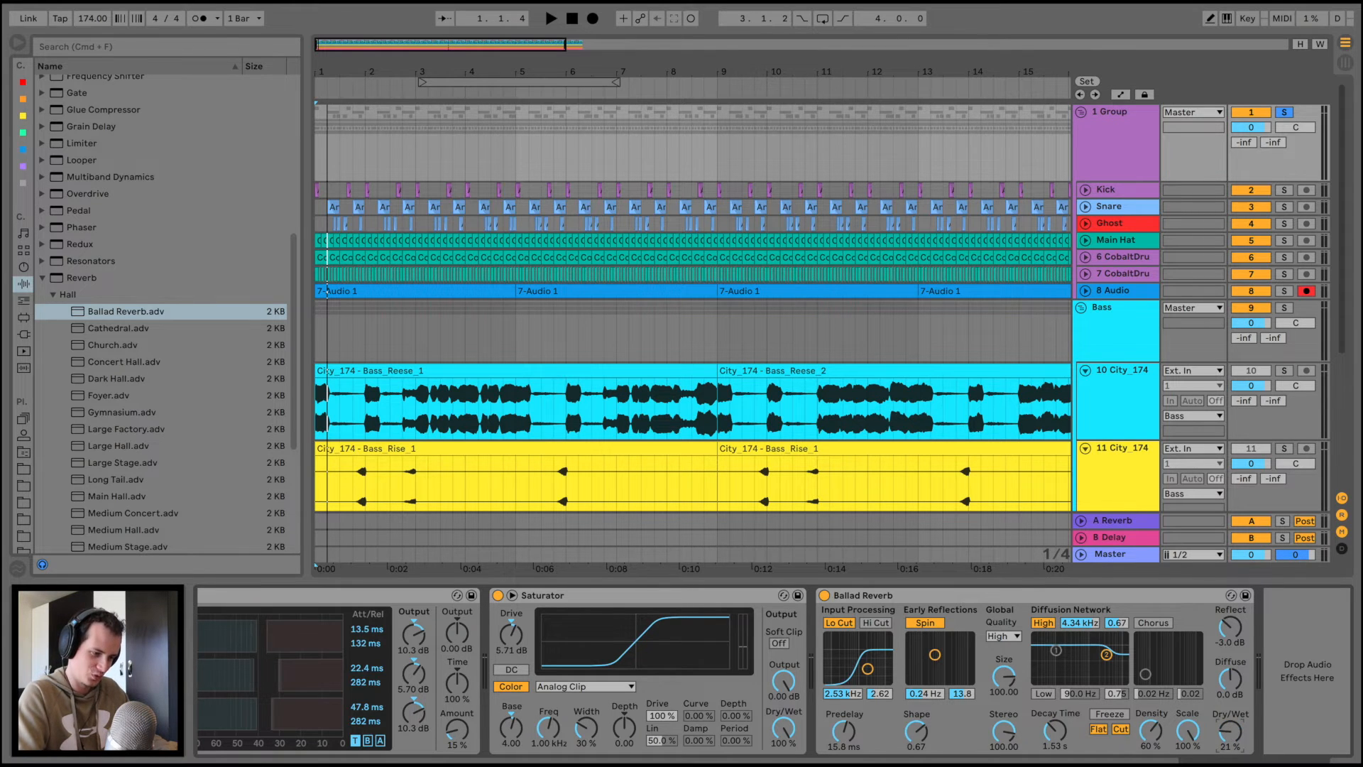
Set the Ballad Reverb's Dry/Wet to 19 % and compare the drums with the reverb bypassed and active
key("space")
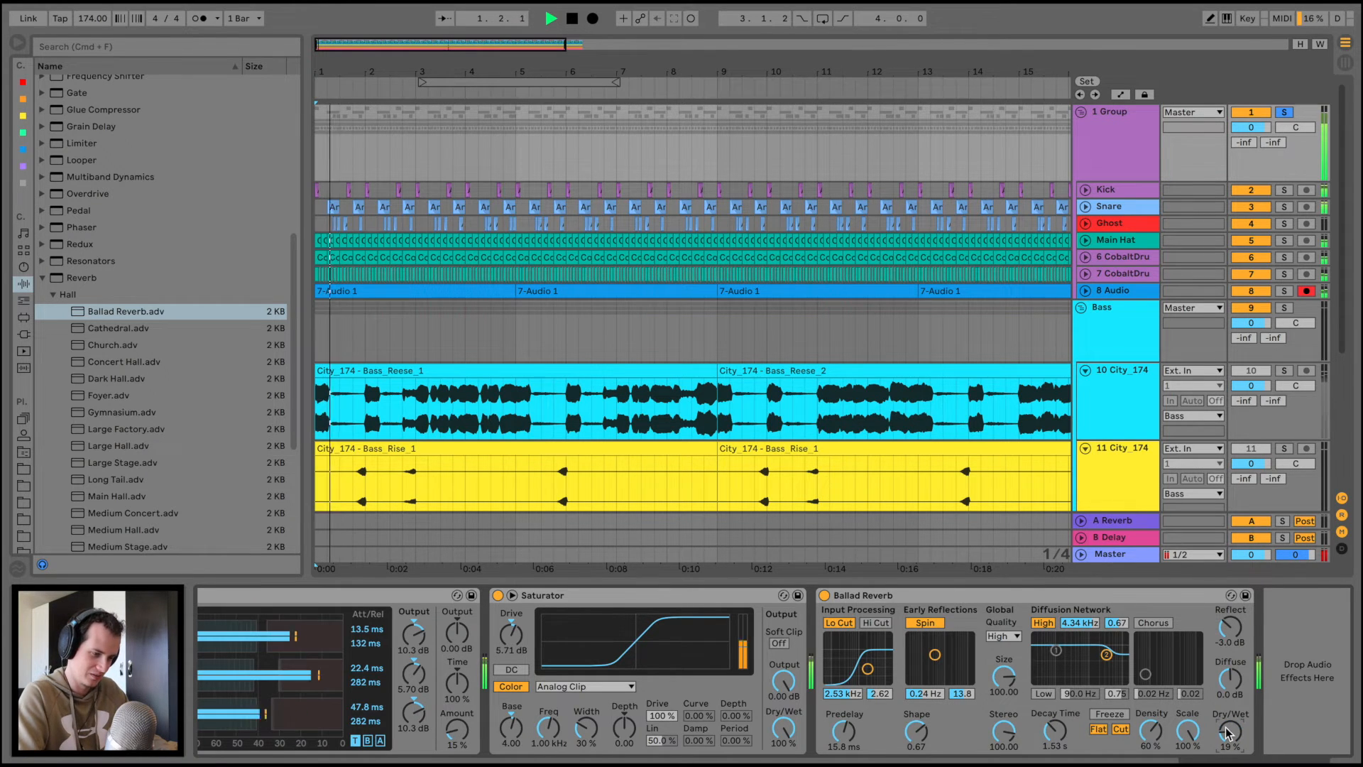
left_click(824, 596)
left_click(824, 595)
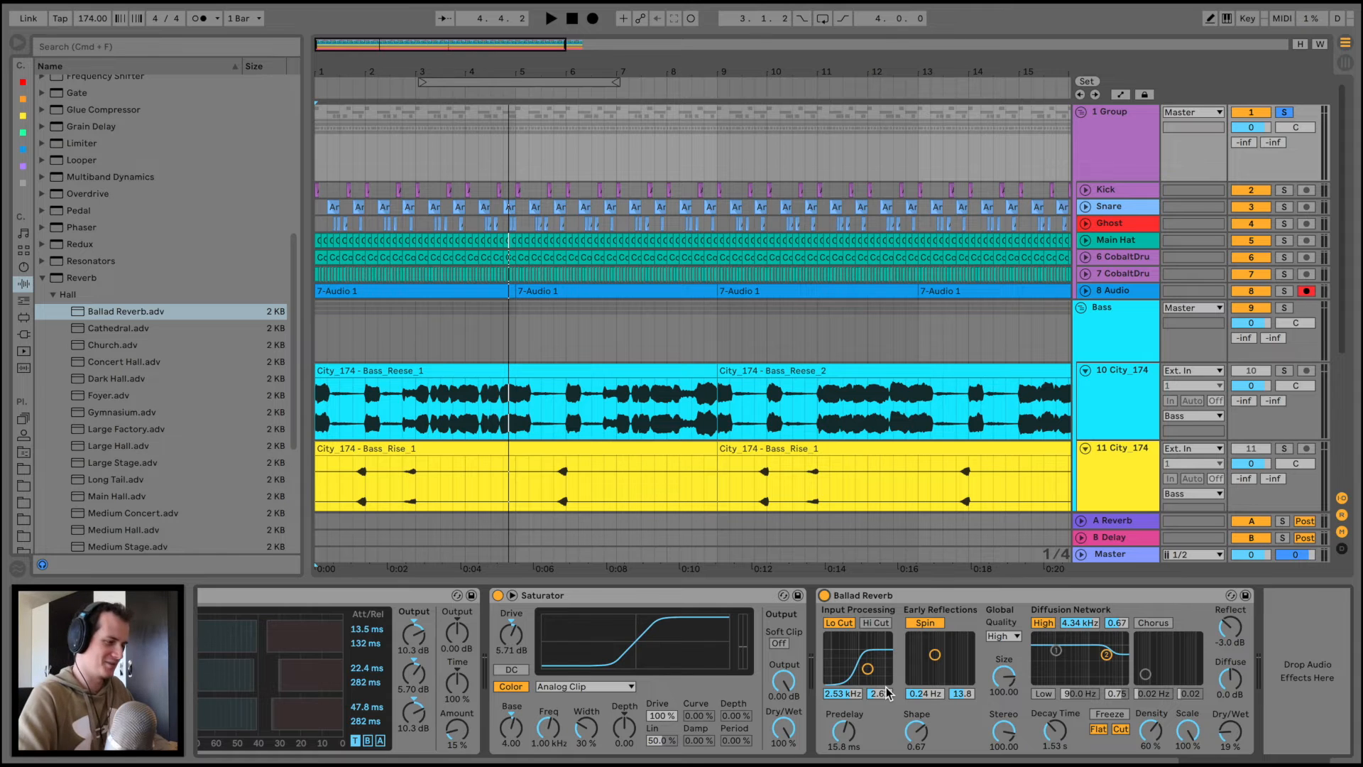
key("space")
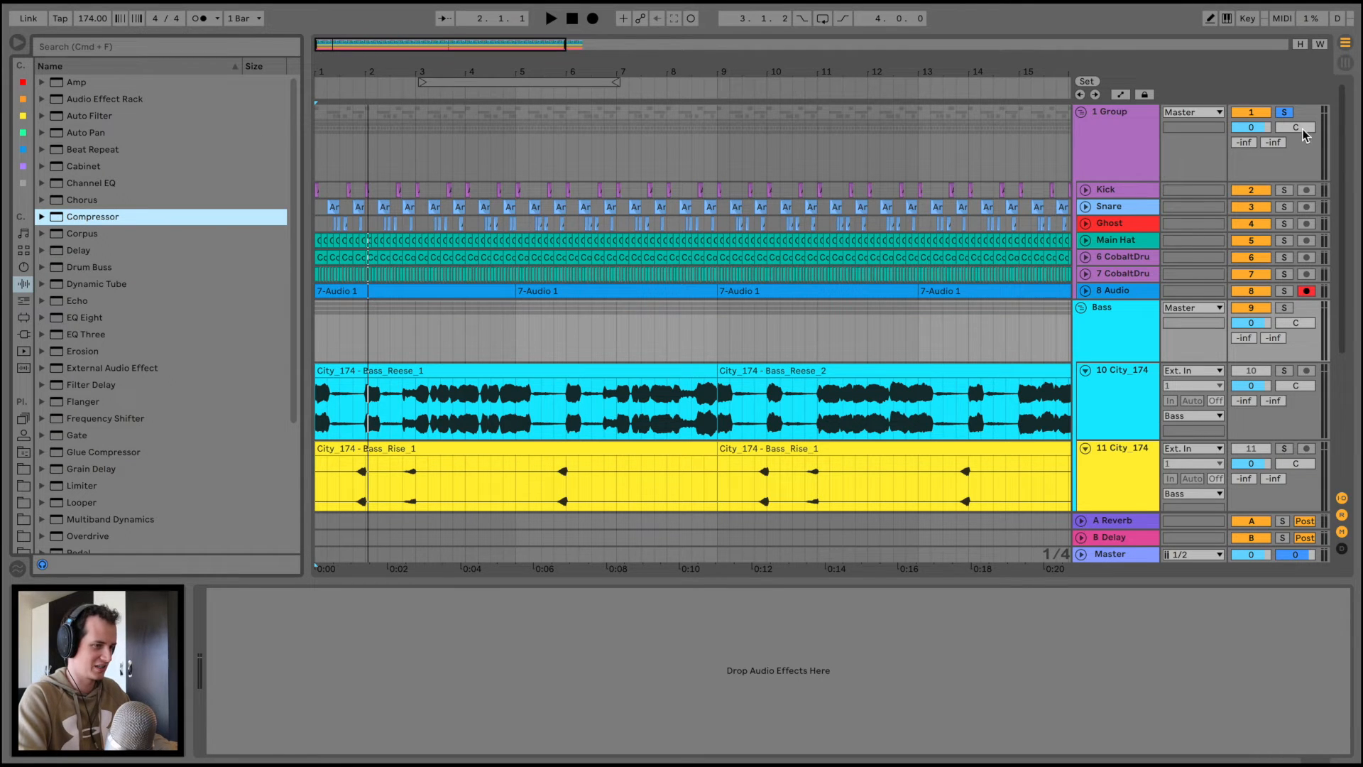
Unsolo the drum group and audition the drums together with the bass
left_click(1286, 112)
key("space")
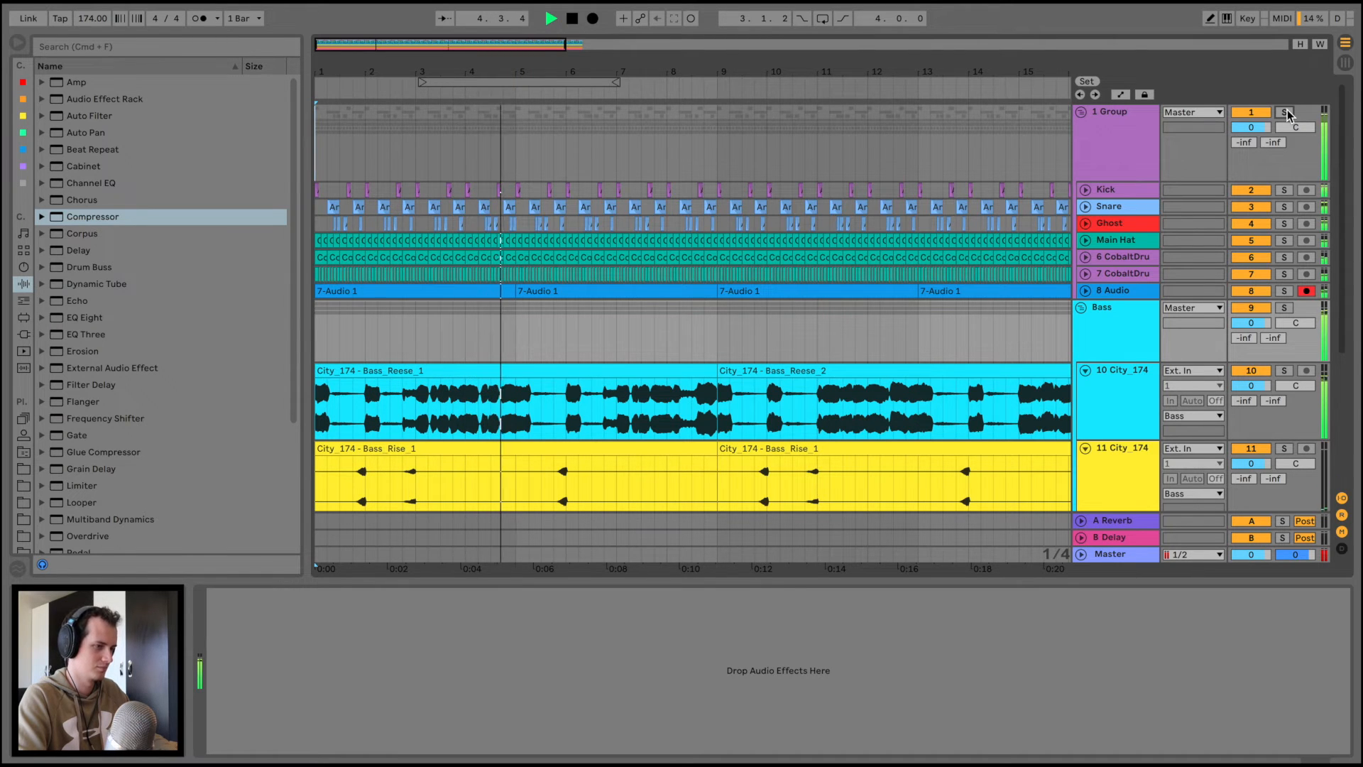
key("space")
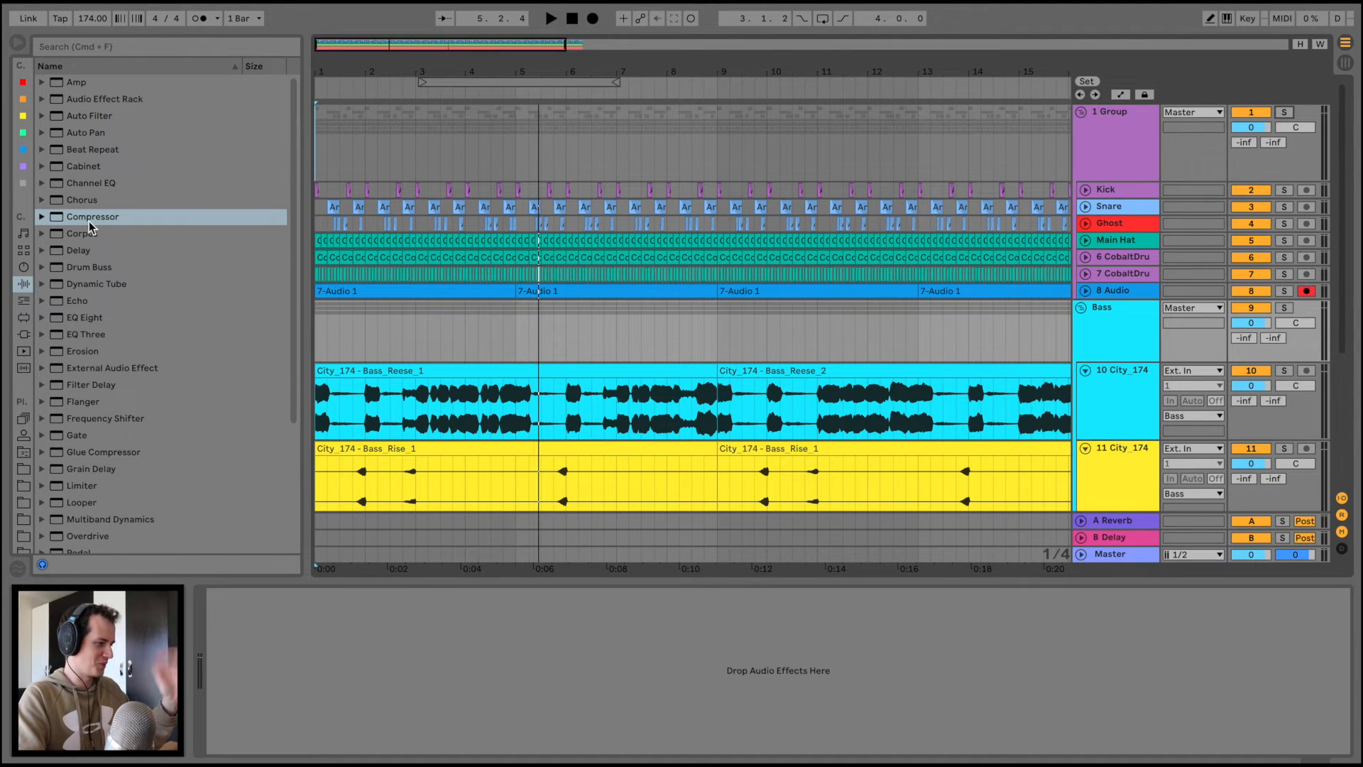
Add a Compressor to the Bass group, sidechained from 1-Group, with the sidechain EQ set to low-pass
left_click_drag(90, 226, 221, 247)
left_click_drag(380, 319, 1099, 335)
left_click(229, 596)
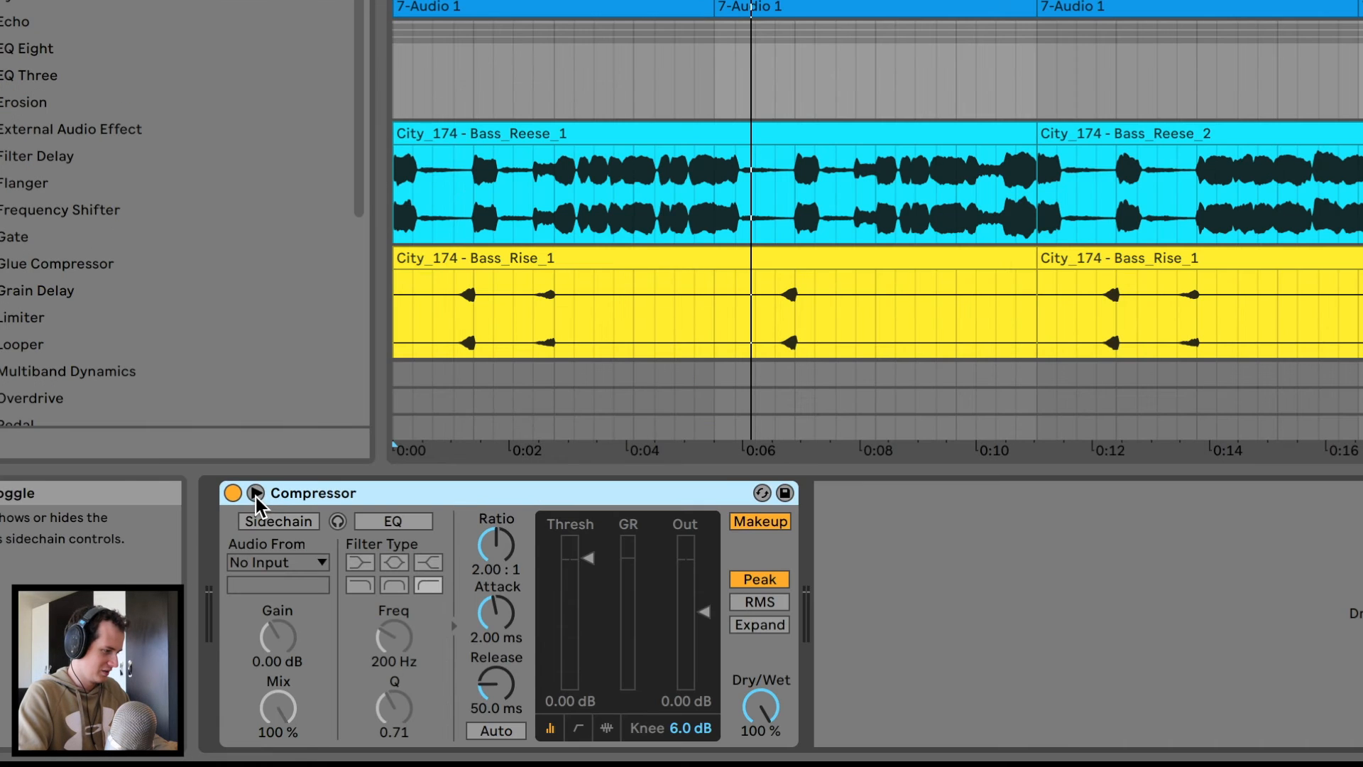
left_click(245, 612)
left_click(258, 636)
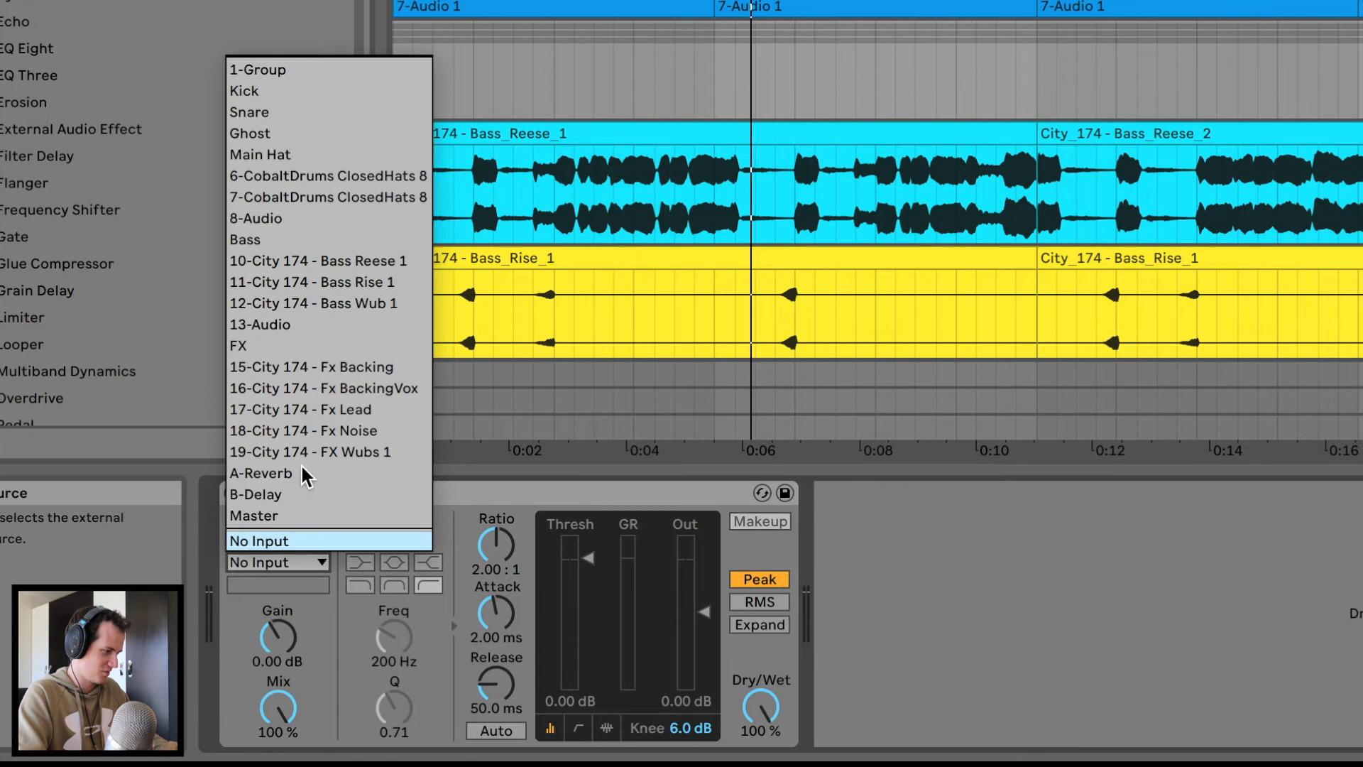
left_click(338, 74)
left_click(368, 520)
left_click(358, 581)
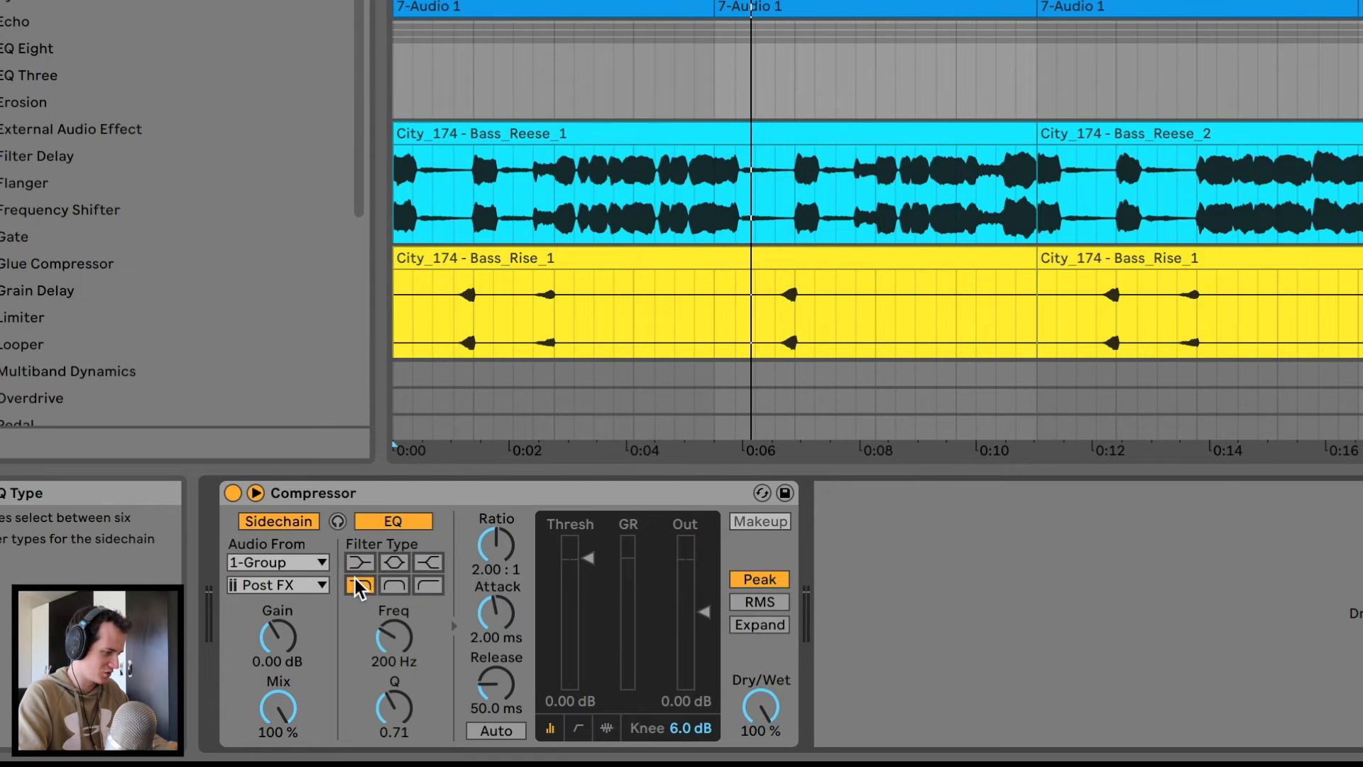
During playback, set the bass Compressor's Threshold to -27.2 dB, sidechain filter frequency to 46.8 Hz, Ratio to 4.20:1 and Attack to 0.06 ms
key("space")
left_click_drag(569, 565, 569, 647)
left_click(395, 639)
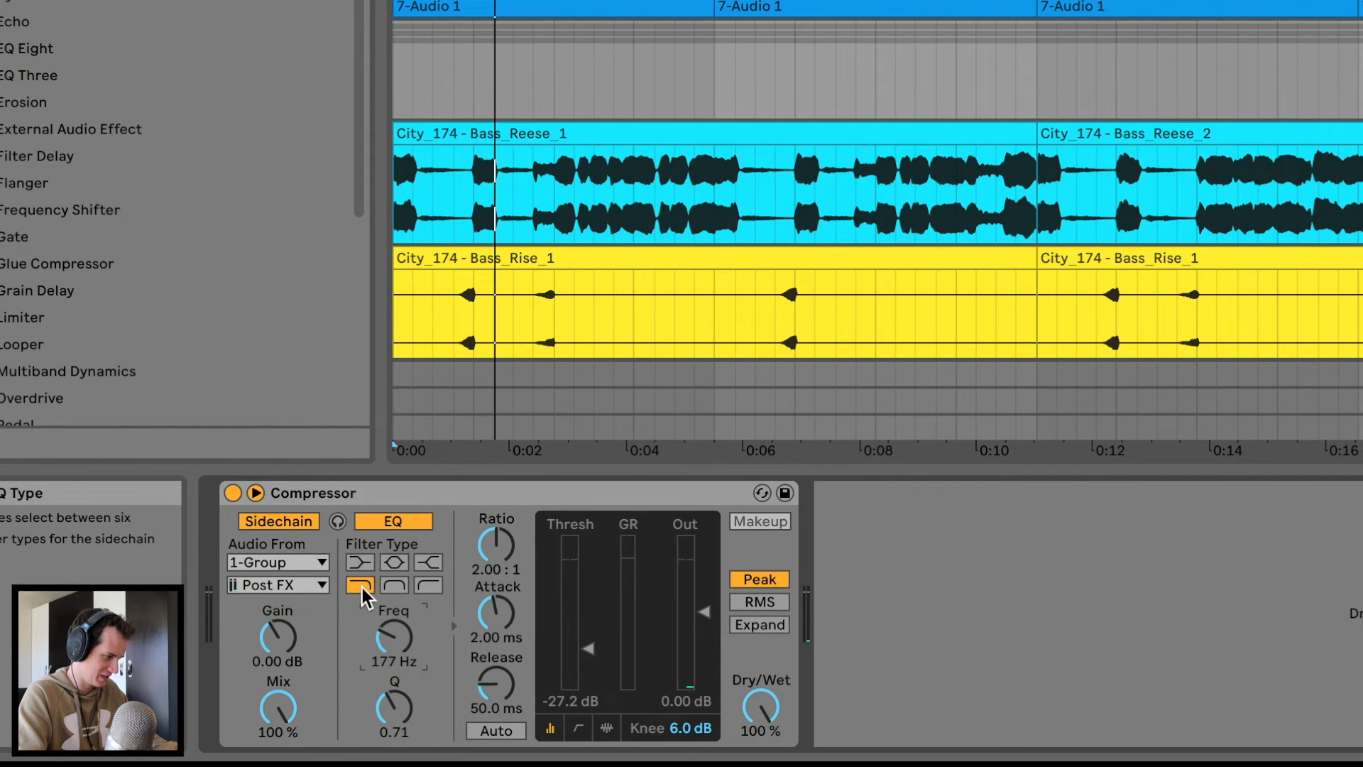
left_click(398, 631)
left_click_drag(399, 632, 399, 667)
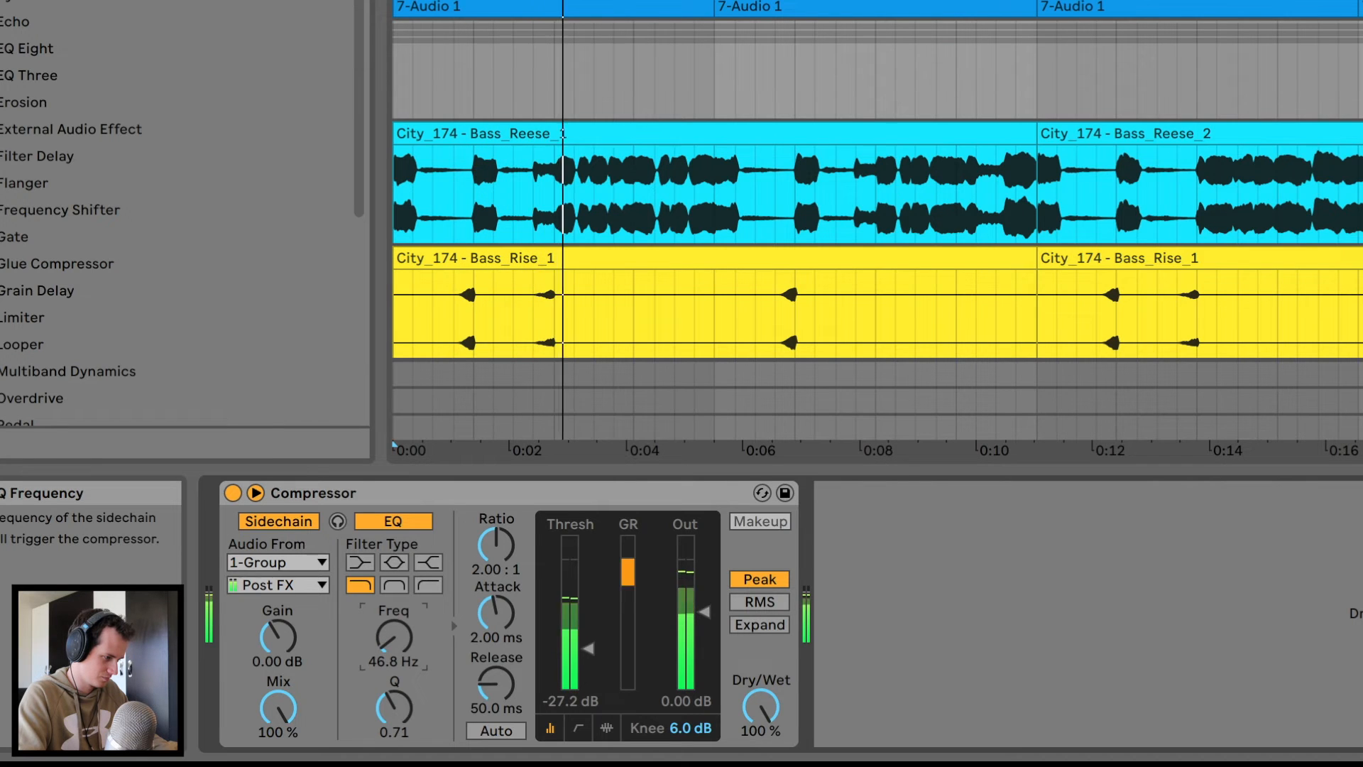
left_click_drag(497, 612, 497, 634)
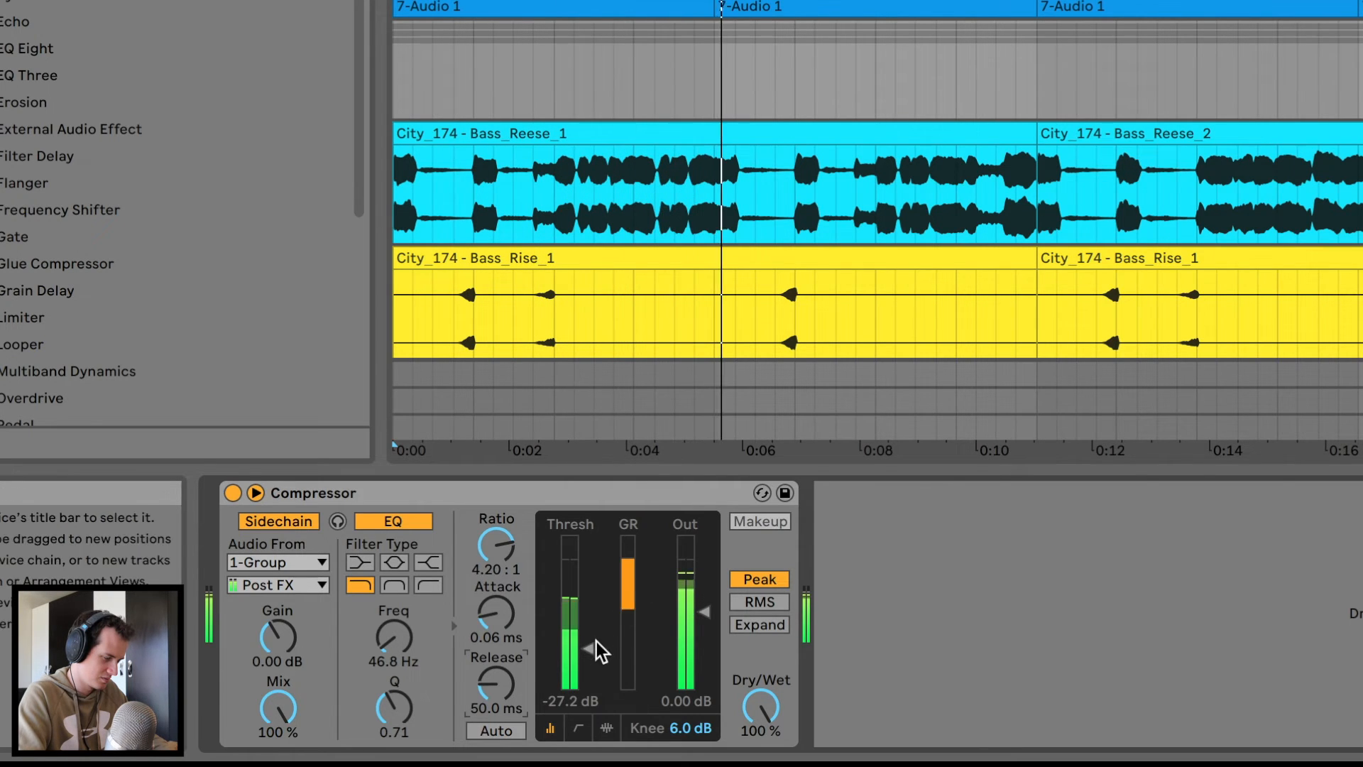
key("space")
Compare sidechain filter frequencies of 30 Hz and 858 Hz, and settle on 51.6 Hz with the Threshold at -17.1 dB
left_click_drag(376, 625, 376, 657)
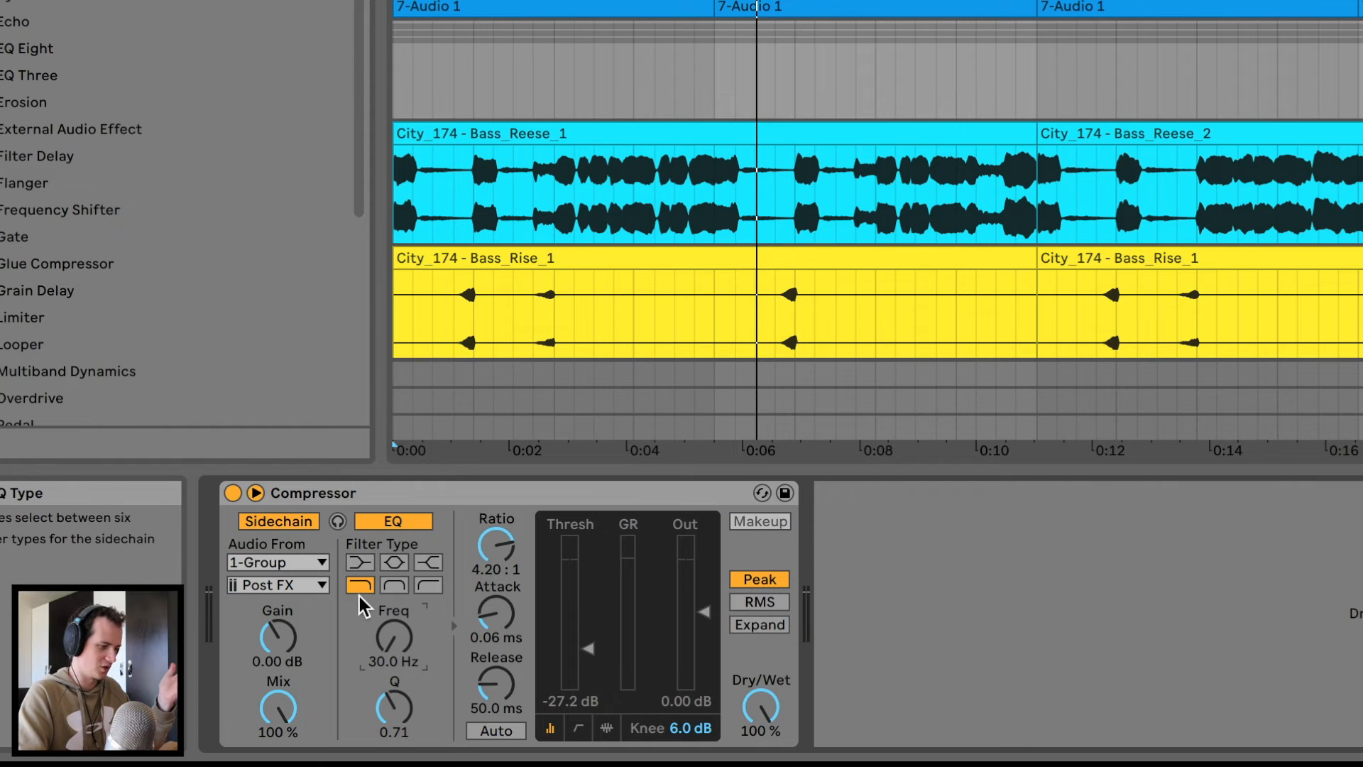
left_click_drag(382, 641, 382, 594)
key("space")
key("space")
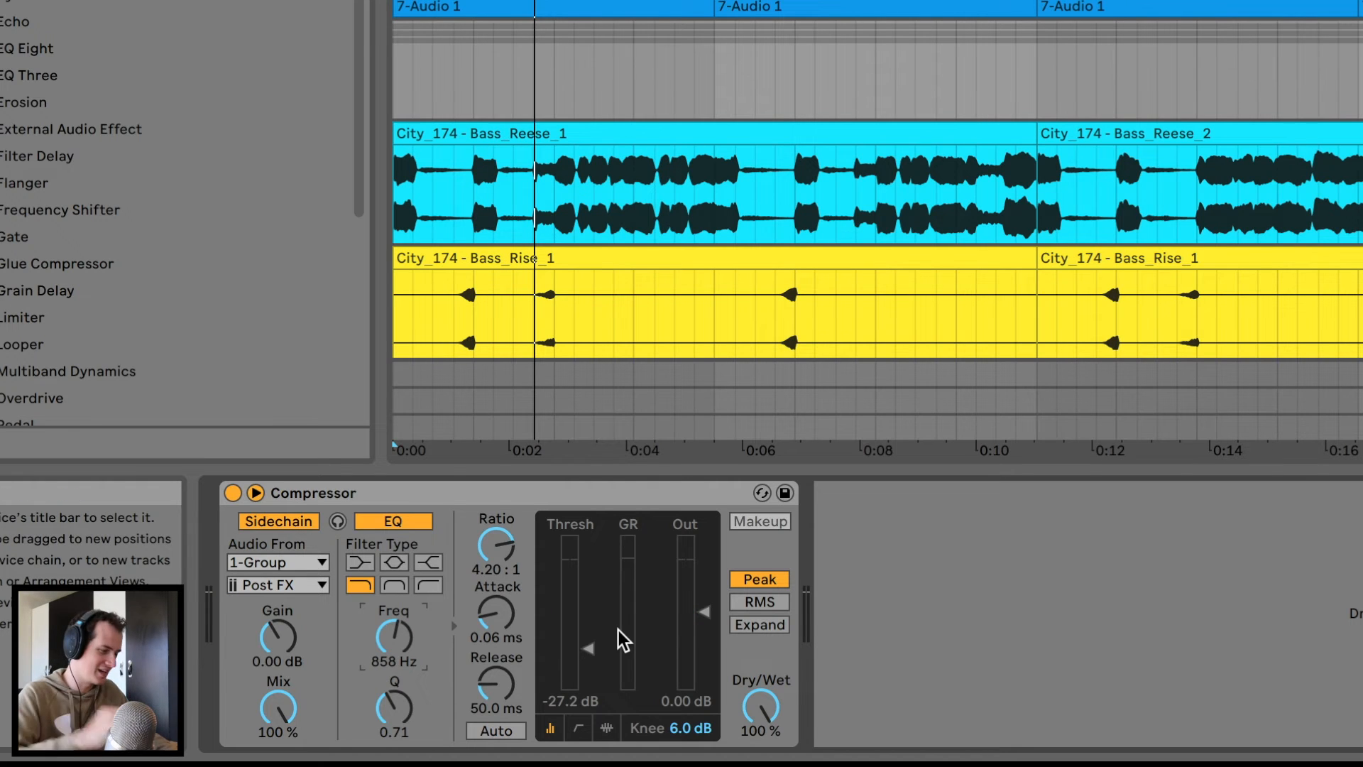
left_click_drag(402, 639, 402, 658)
key("space")
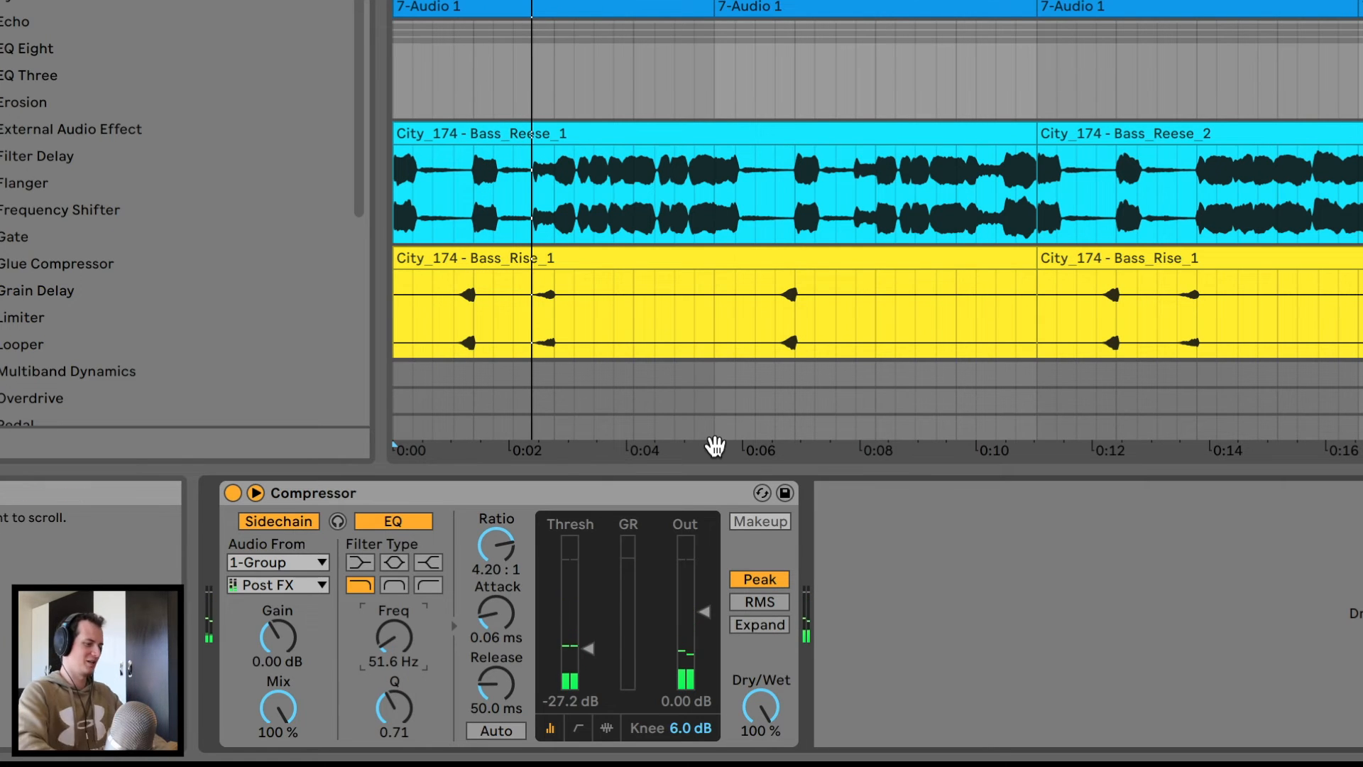
left_click_drag(577, 643, 577, 626)
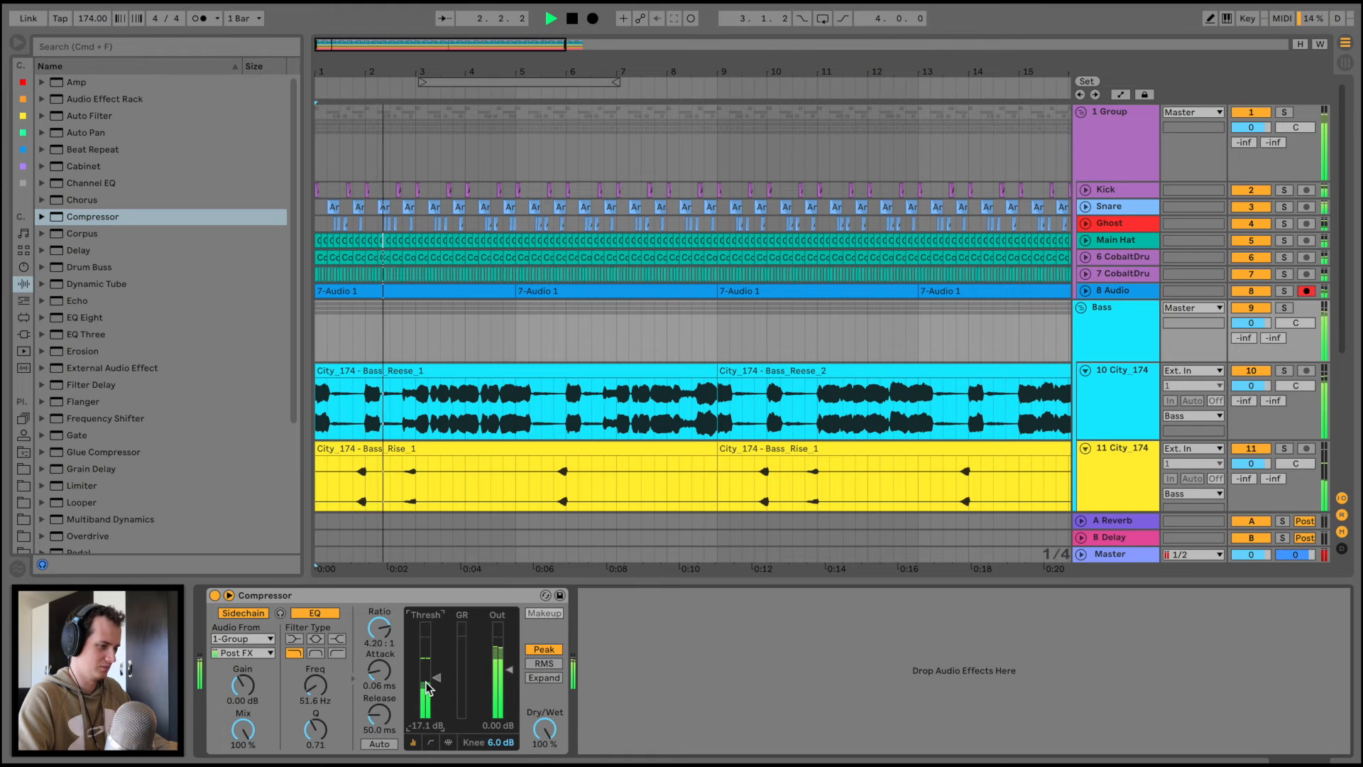
key("space")
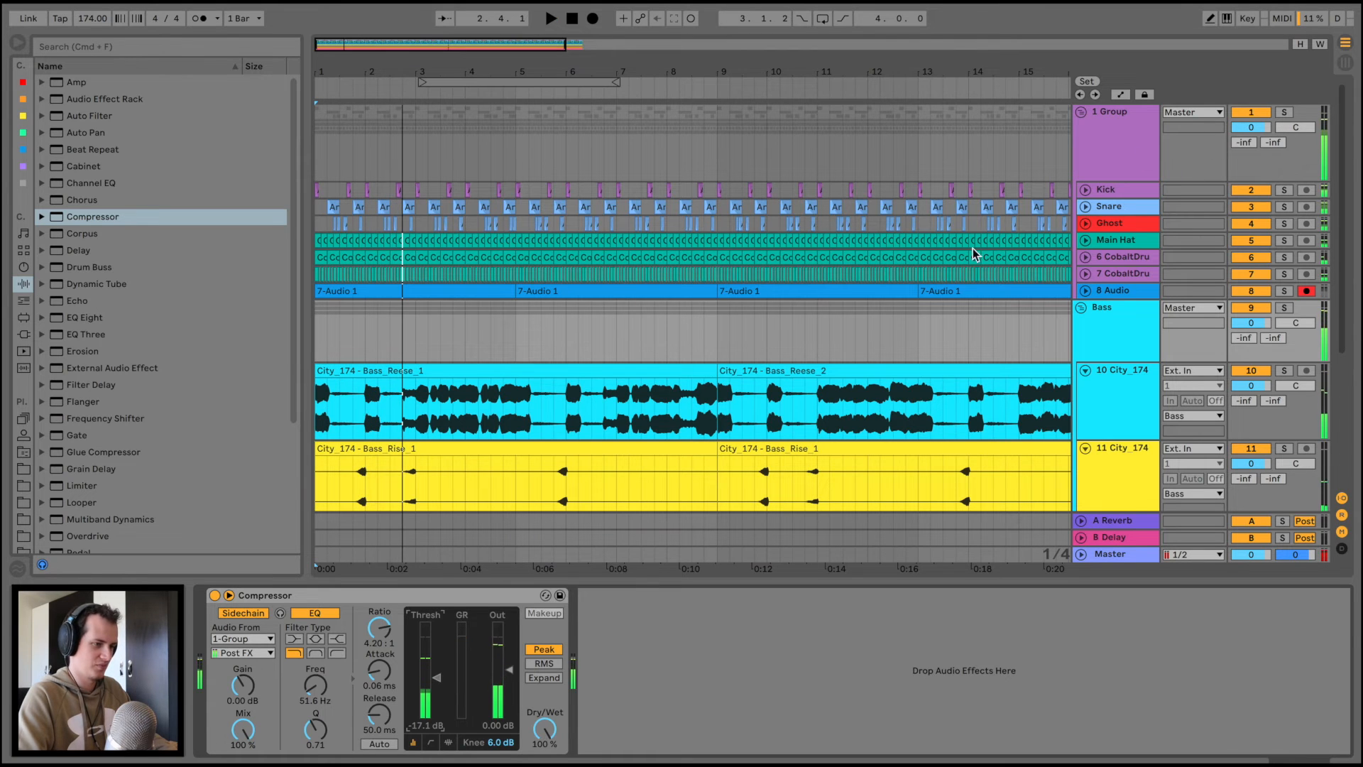
Unfold Main Hat and tracks 6, 7 and 8, and lower their volumes to -22.6, -3.0, -22.0 and -3.3 dB
left_click(1084, 291)
key("space")
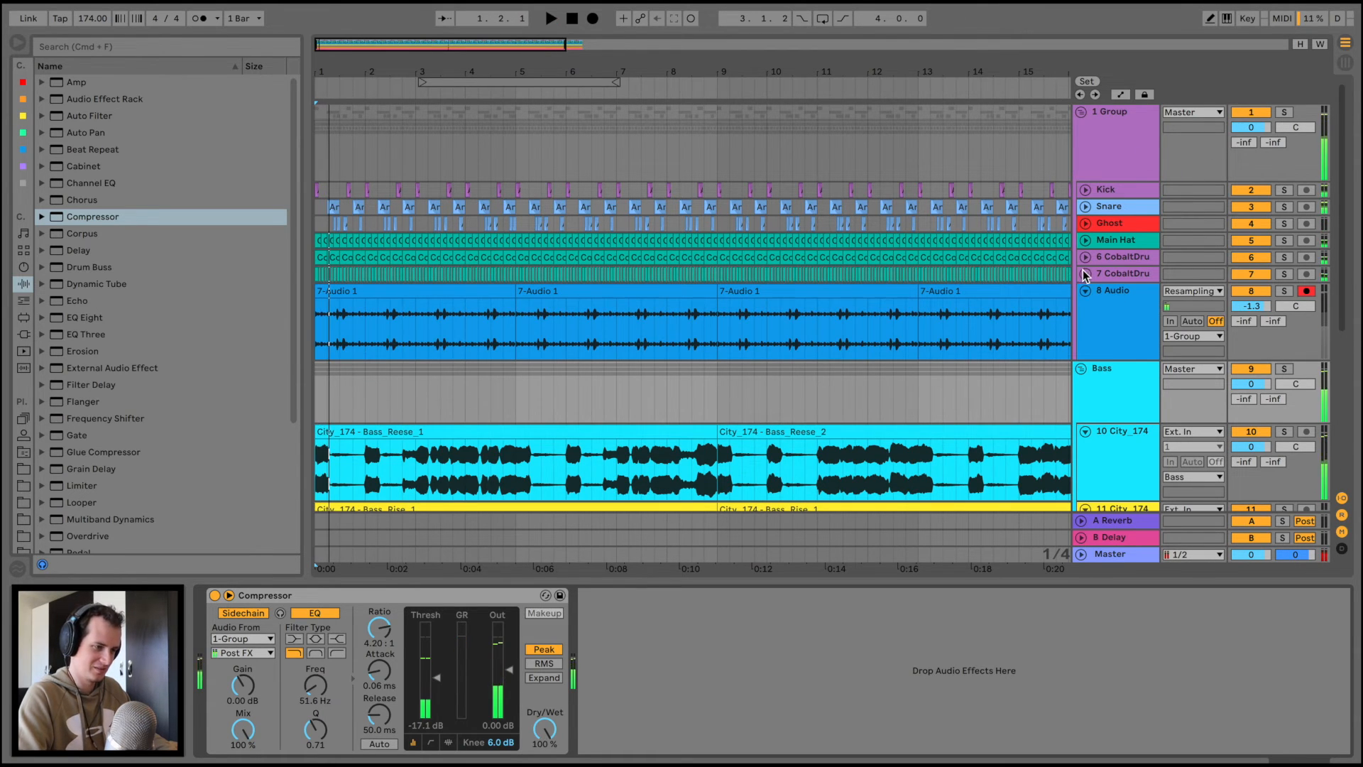
left_click(1084, 274)
left_click(1084, 257)
left_click(1083, 240)
scroll(944, 259, "down", 3)
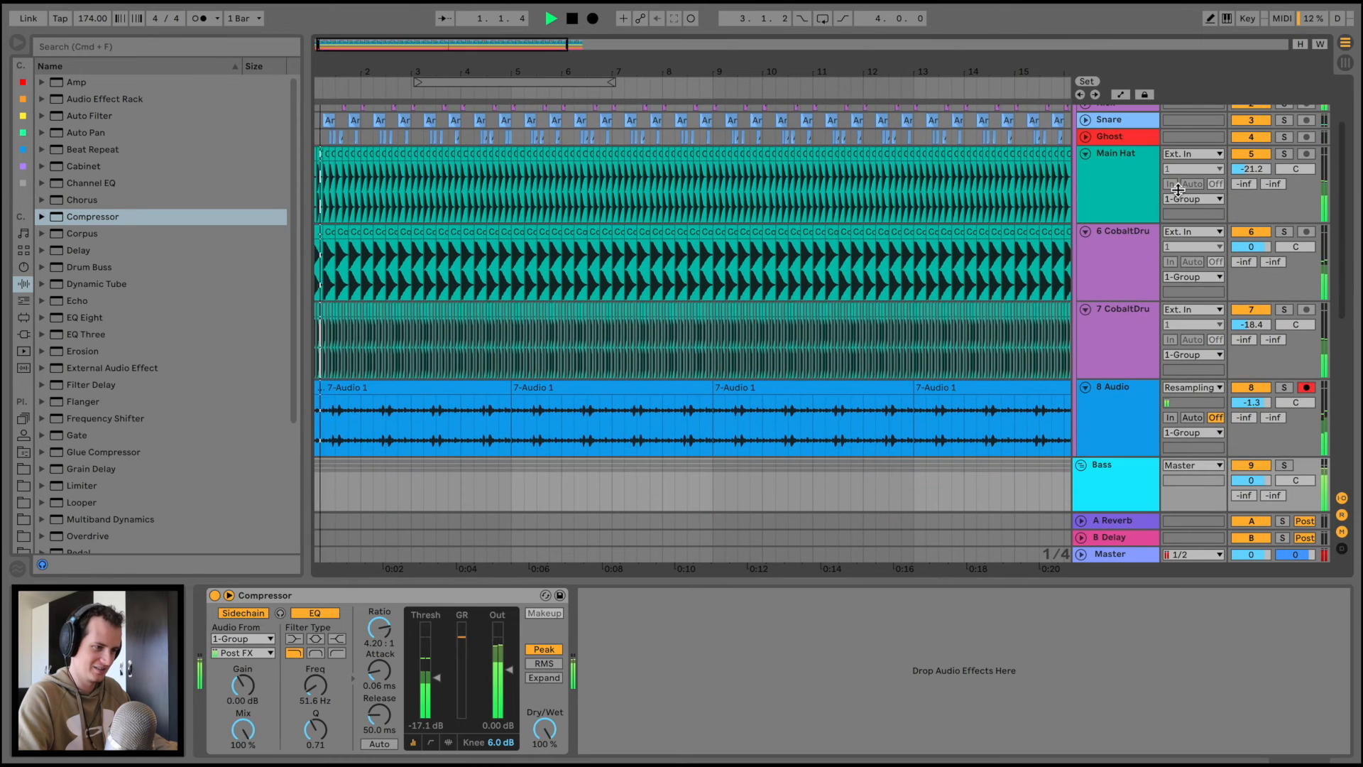
left_click_drag(1258, 402, 1258, 404)
left_click_drag(1255, 325, 1255, 336)
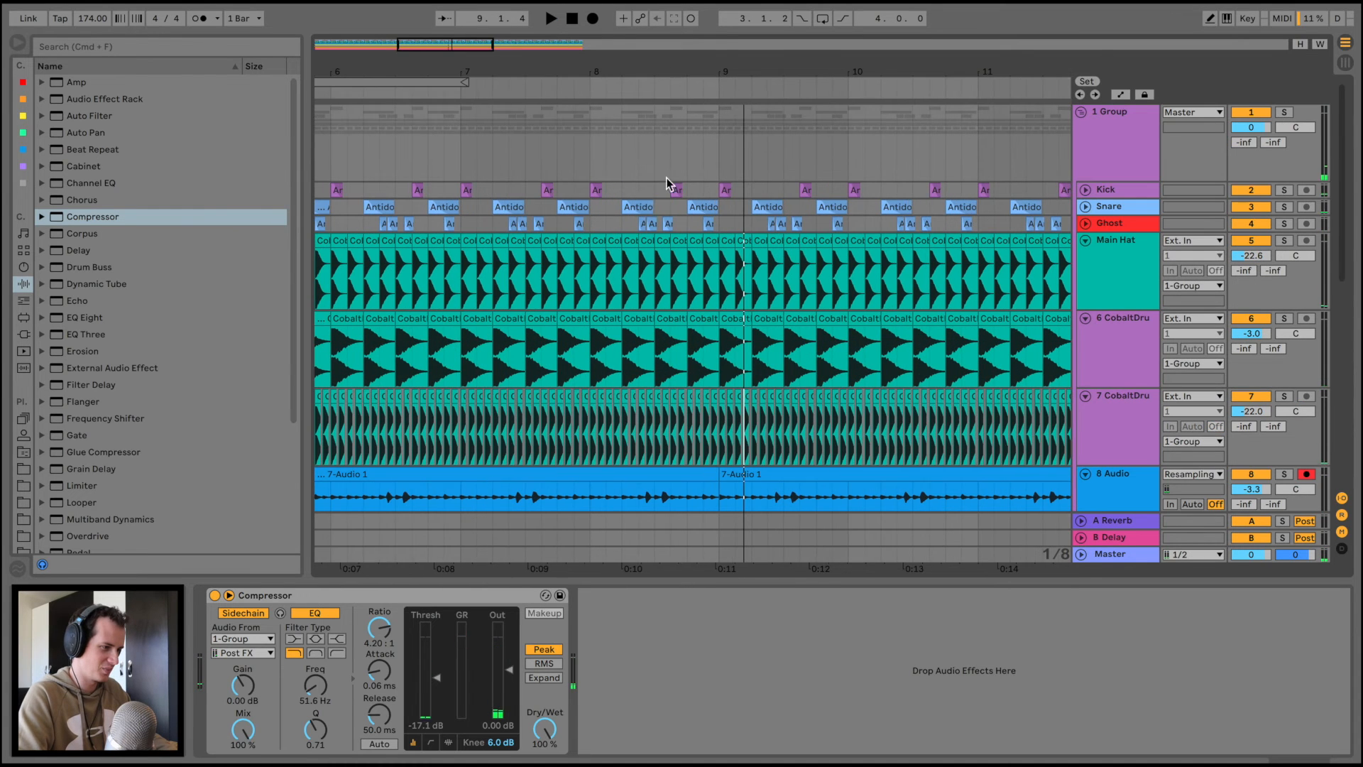
left_click(1086, 240)
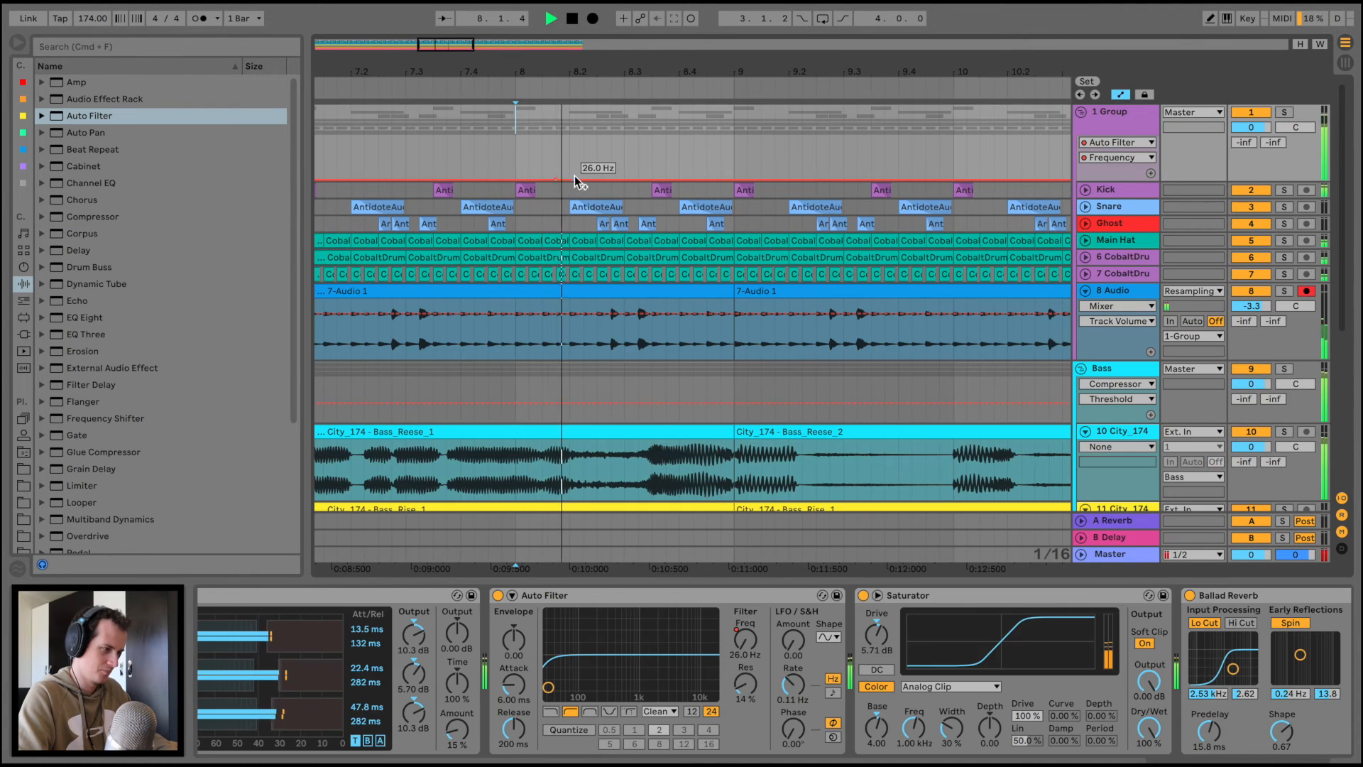
Automate the drum group's Auto Filter Frequency to rise to about 1.60 kHz around 8.2 and fall to 26.0 Hz at bar 9
left_click_drag(578, 166, 579, 155)
key("space")
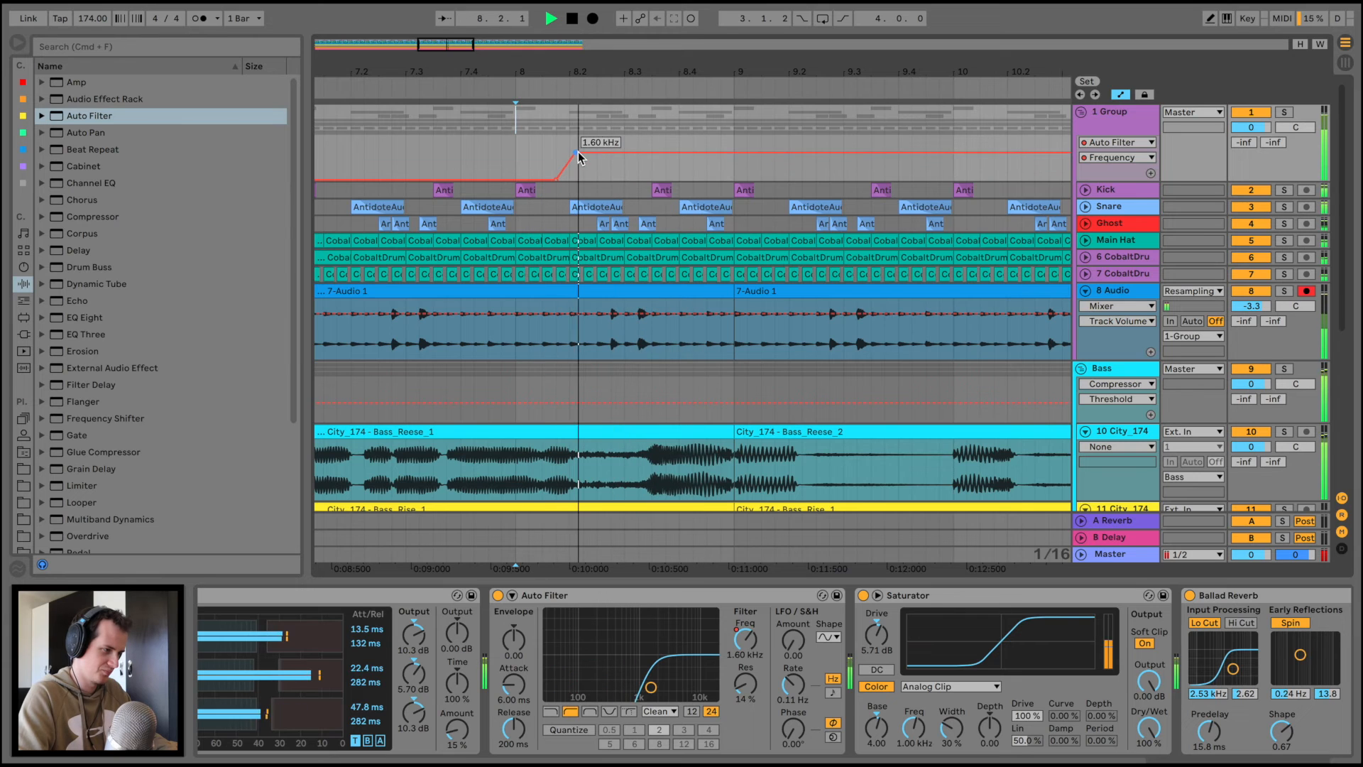
key("space")
key("space")
left_click_drag(714, 152, 734, 178)
key("space")
key("space")
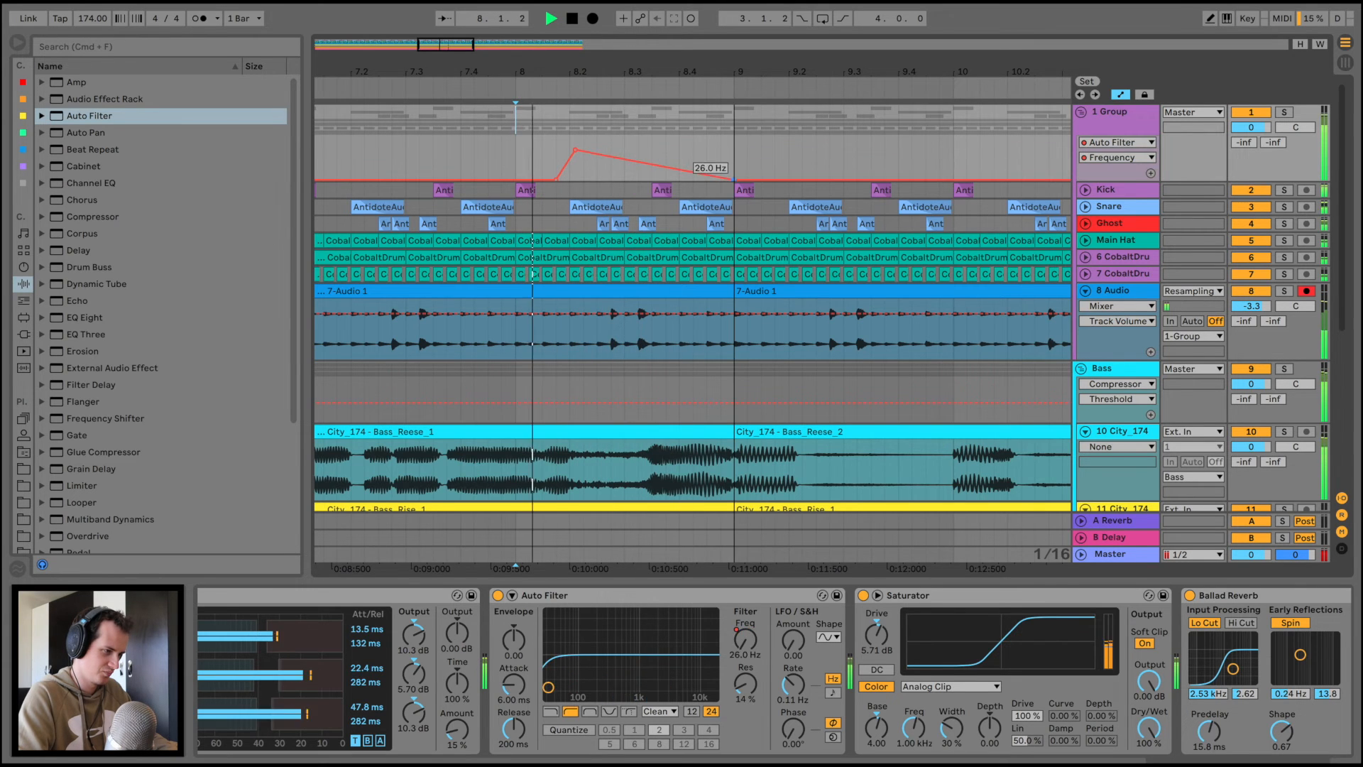
key("space")
key("space")
Set the drum group Auto Filter's Resonance to 47 % and show its Frequency automation again
left_click_drag(739, 687, 740, 658)
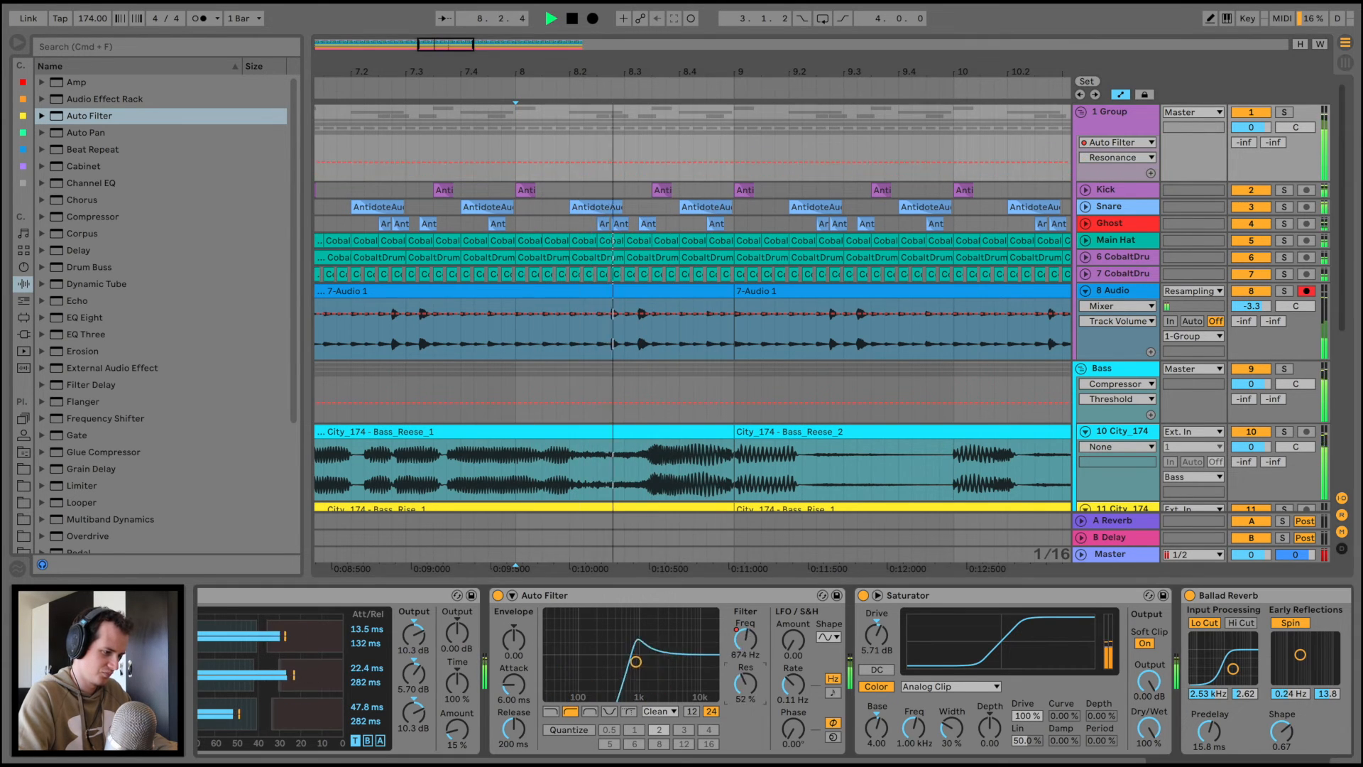
left_click(747, 645)
key("space")
key("space")
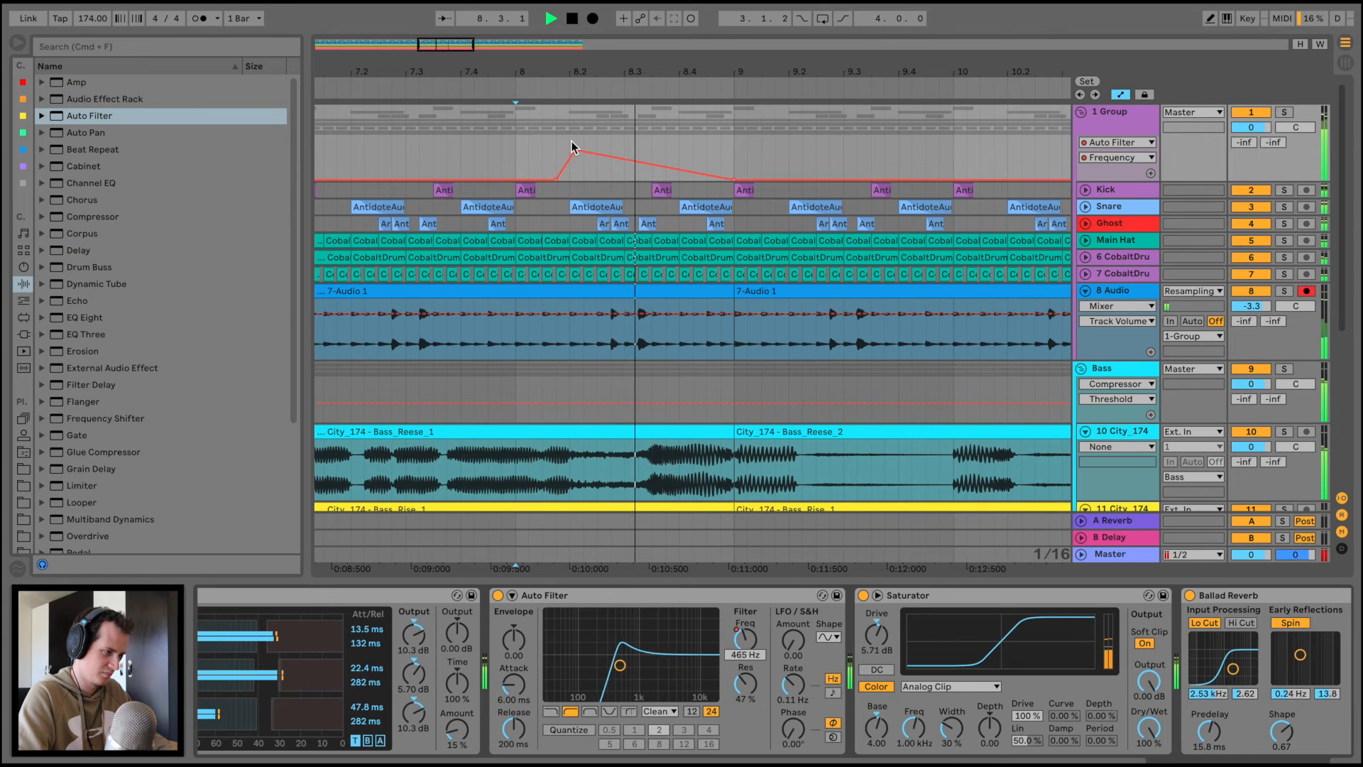
Audition the filter sweep and make its rise vertical with a 26.0 Hz breakpoint directly below the peak at the snare
key("space")
key("space")
key("space")
key("space")
key("space")
left_click_drag(575, 149, 569, 179)
key("space")
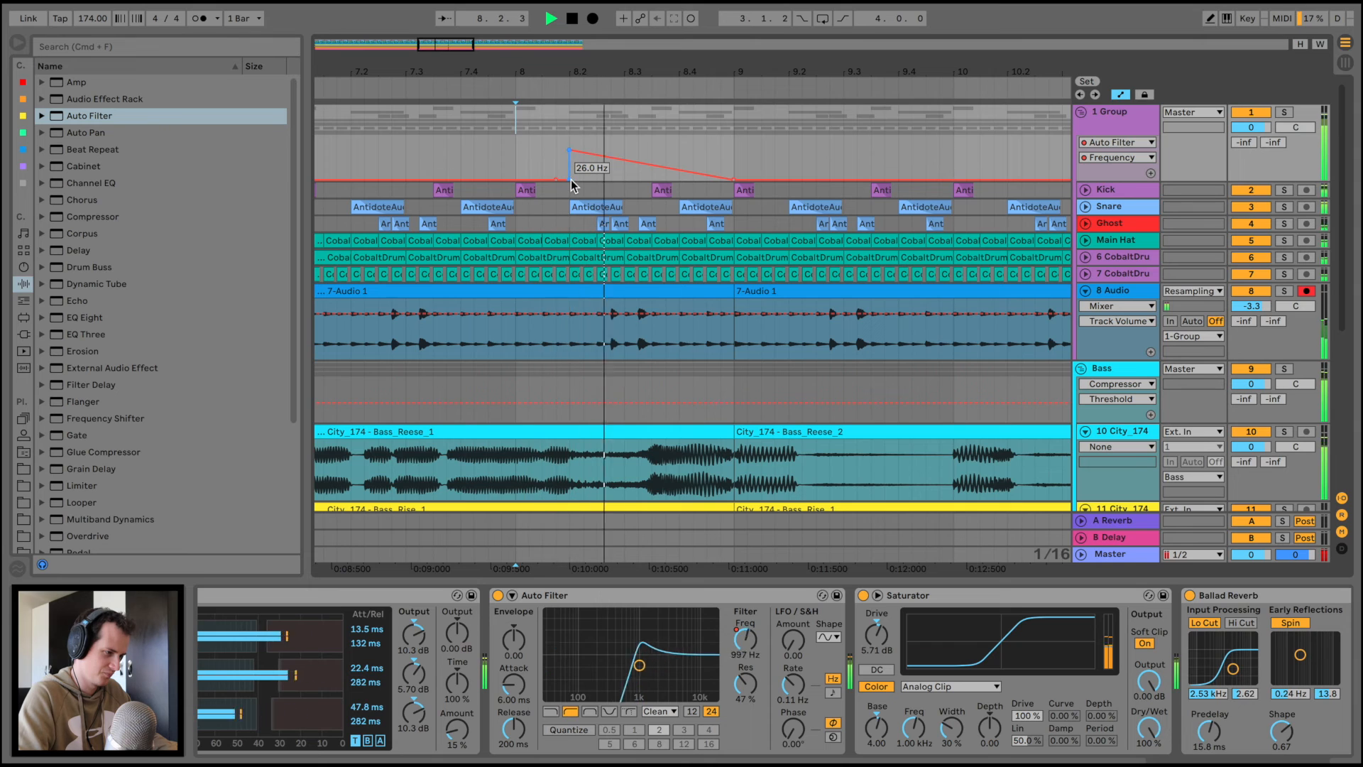
Audition the loop from the beginning with the filter sweep automation in place
left_click(474, 156)
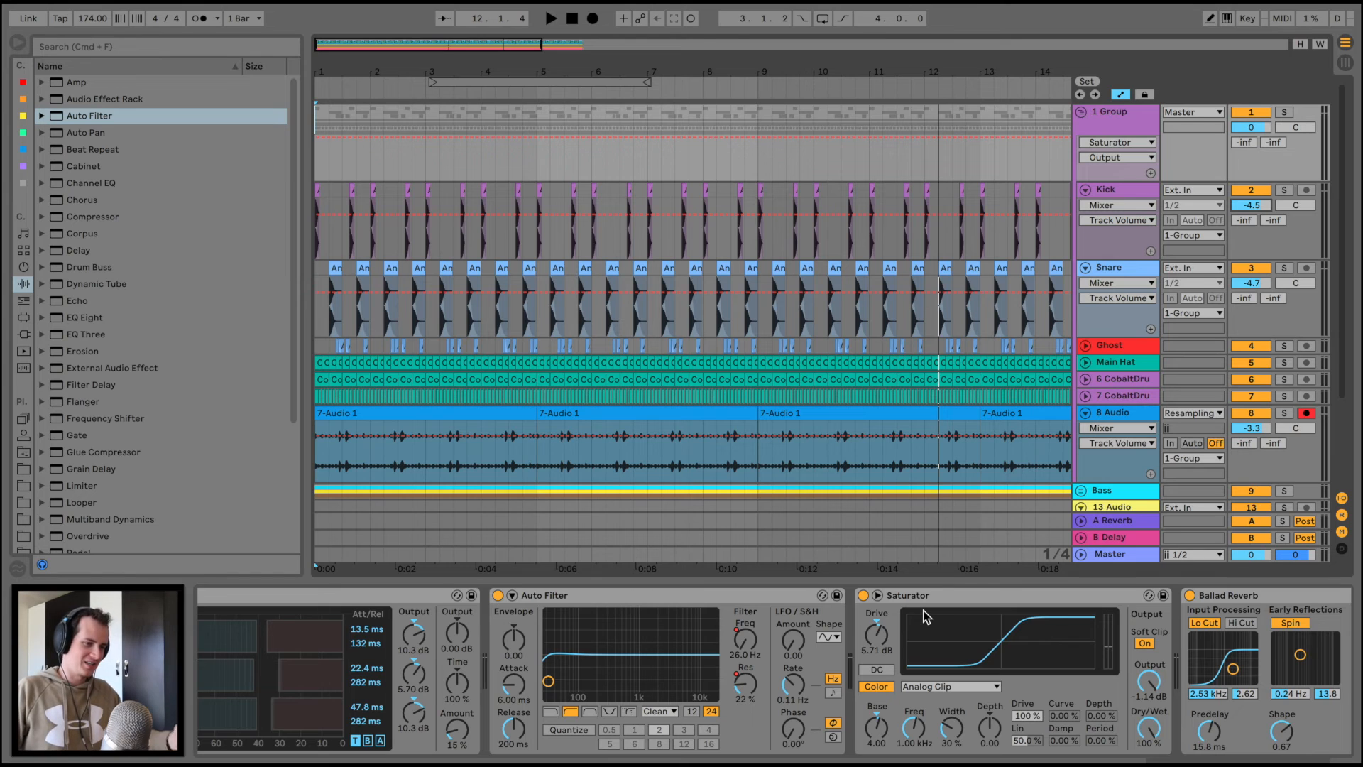
key("space")
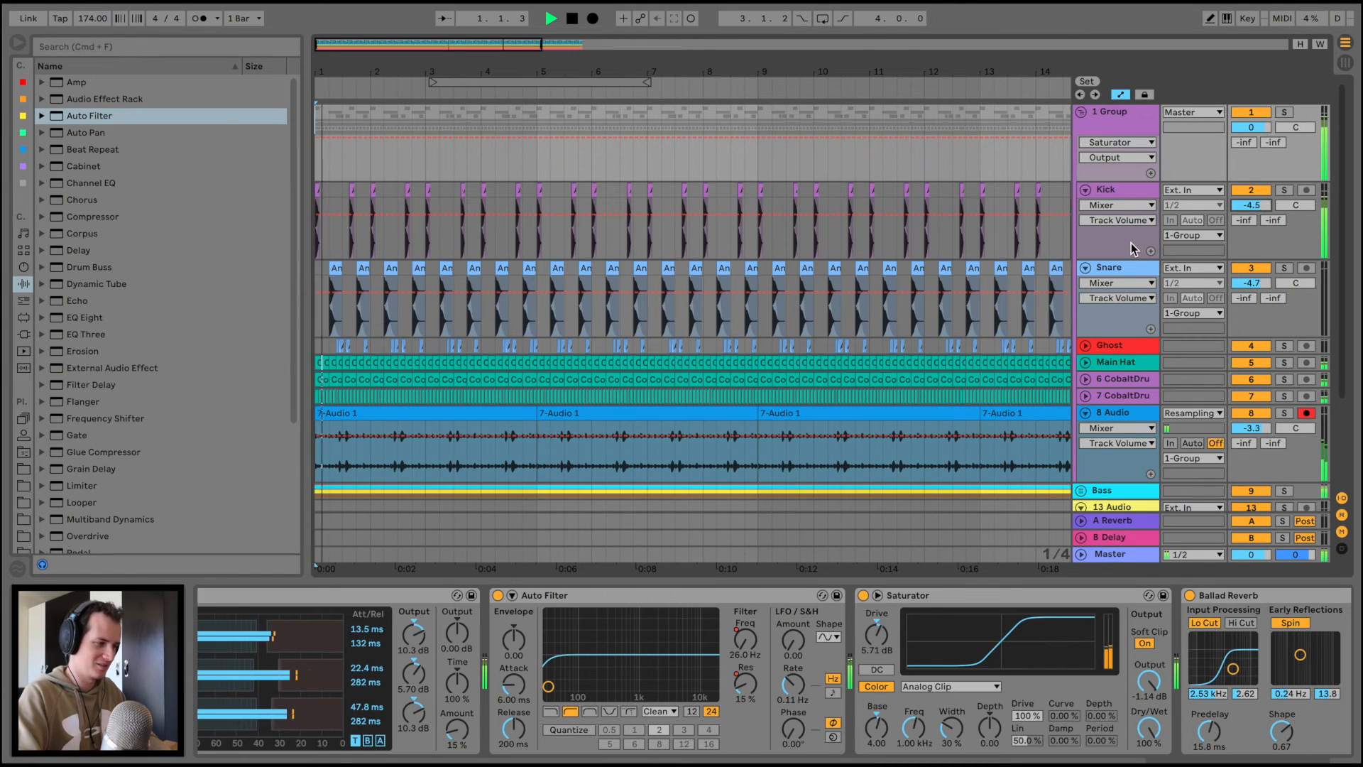
key("space")
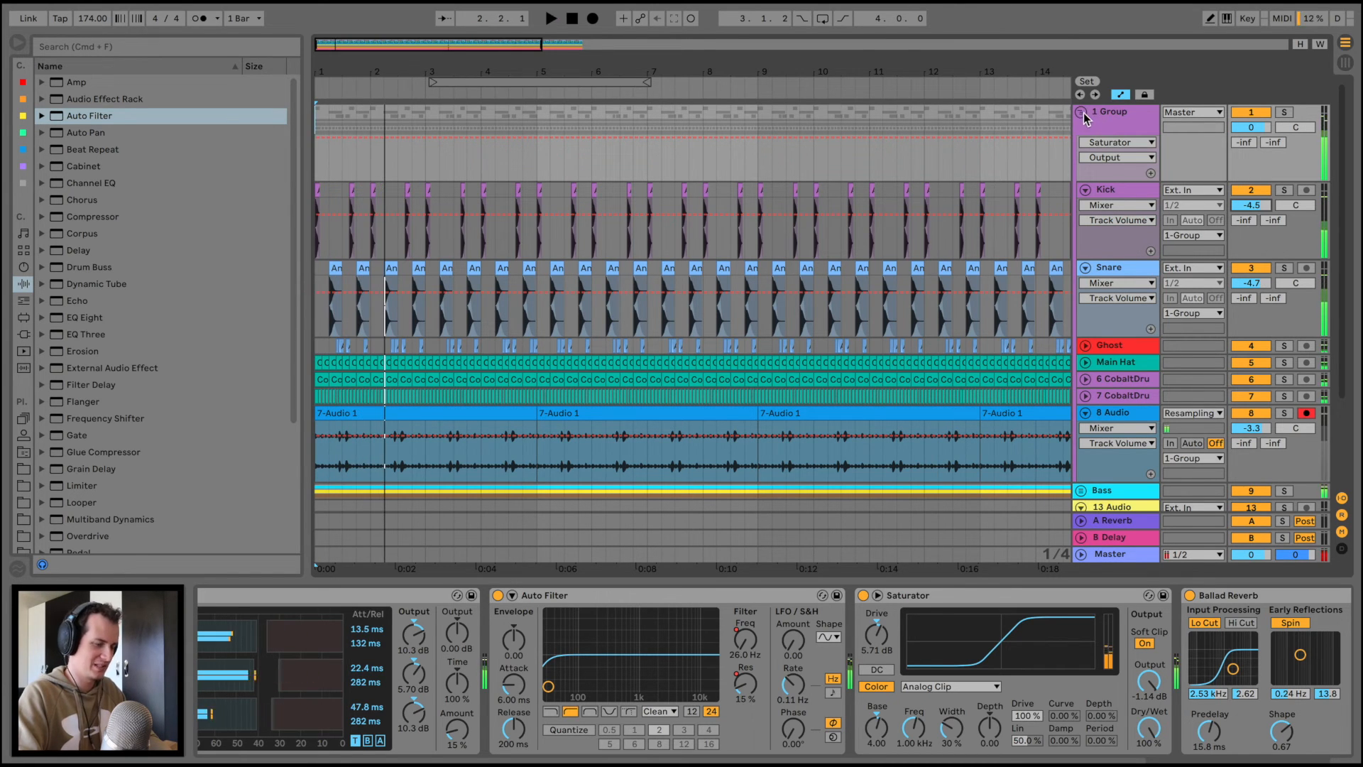
Collapse the drum group, set the master Ozone 9 Maximizer's Threshold to -3.8 dB and close the plug-in
left_click(1082, 112)
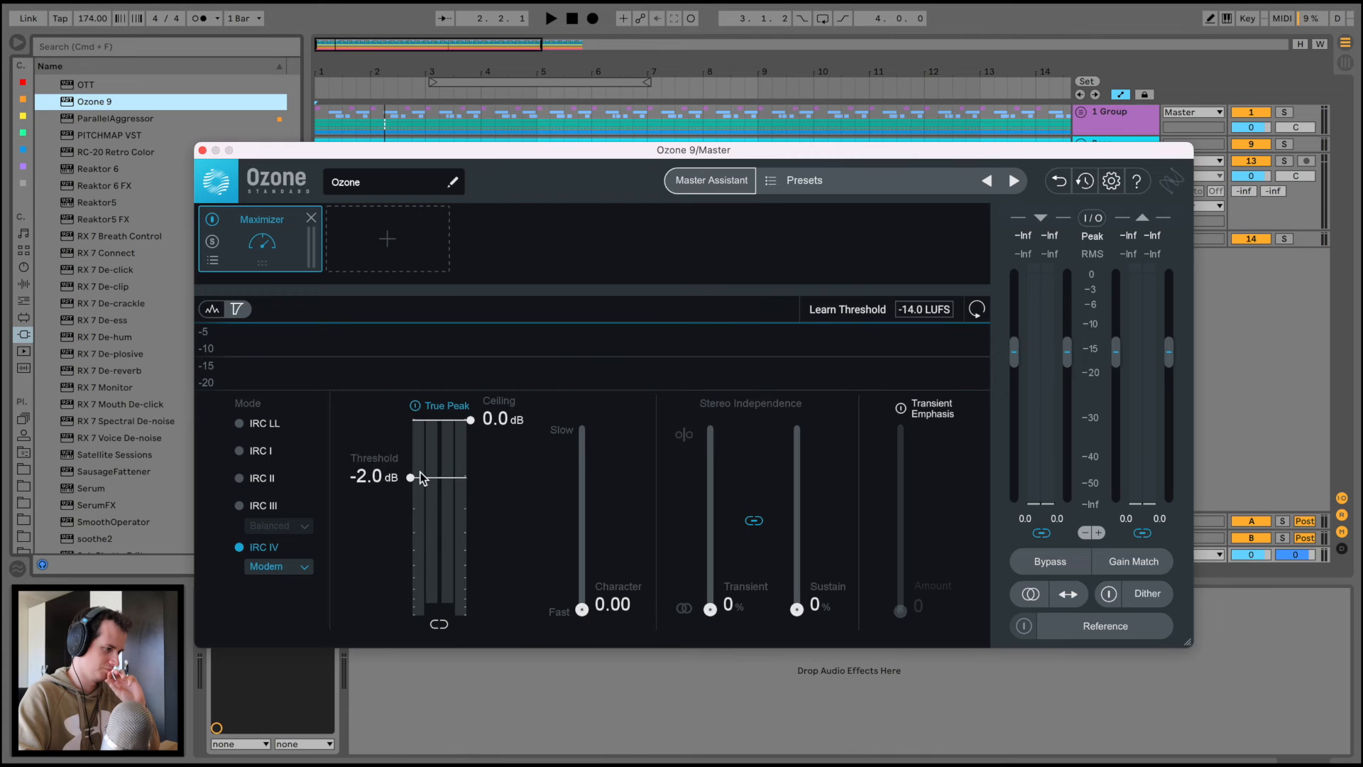
left_click_drag(416, 478, 419, 505)
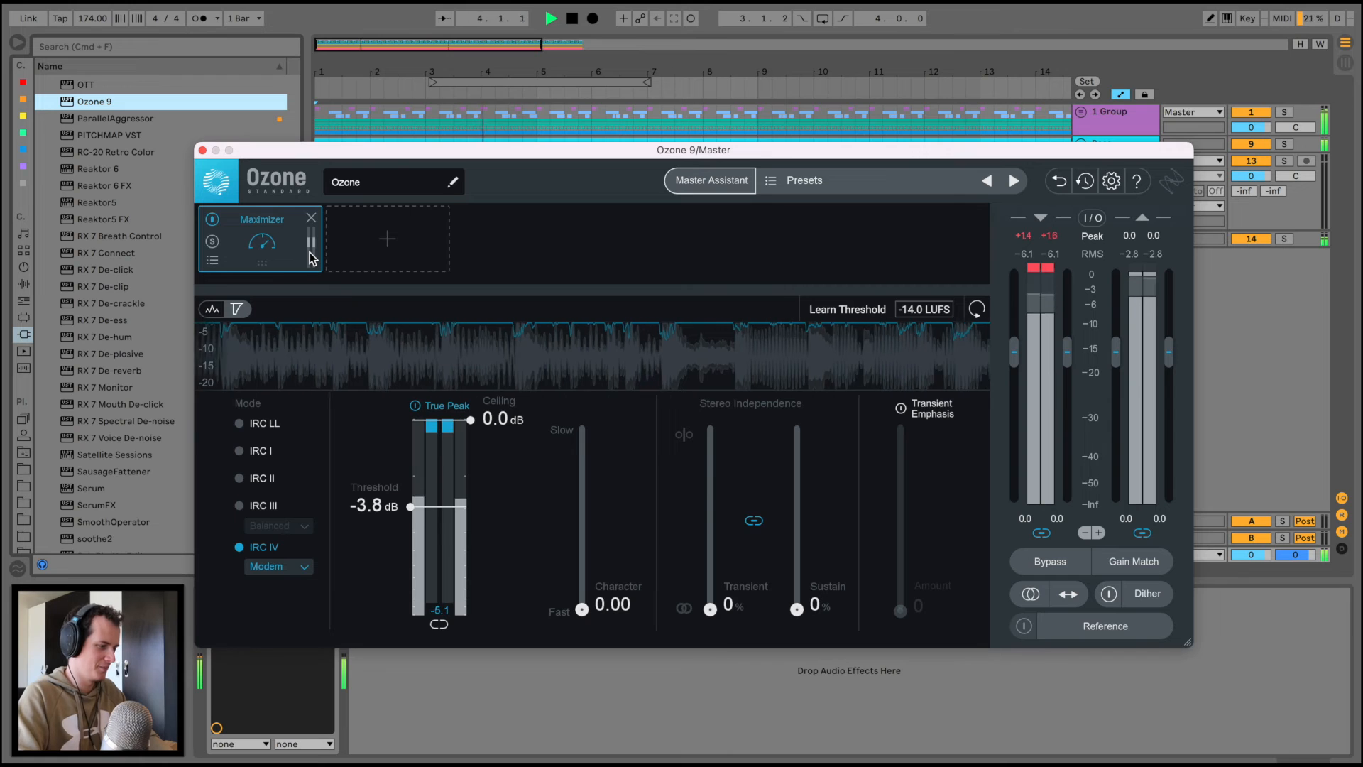
left_click(202, 152)
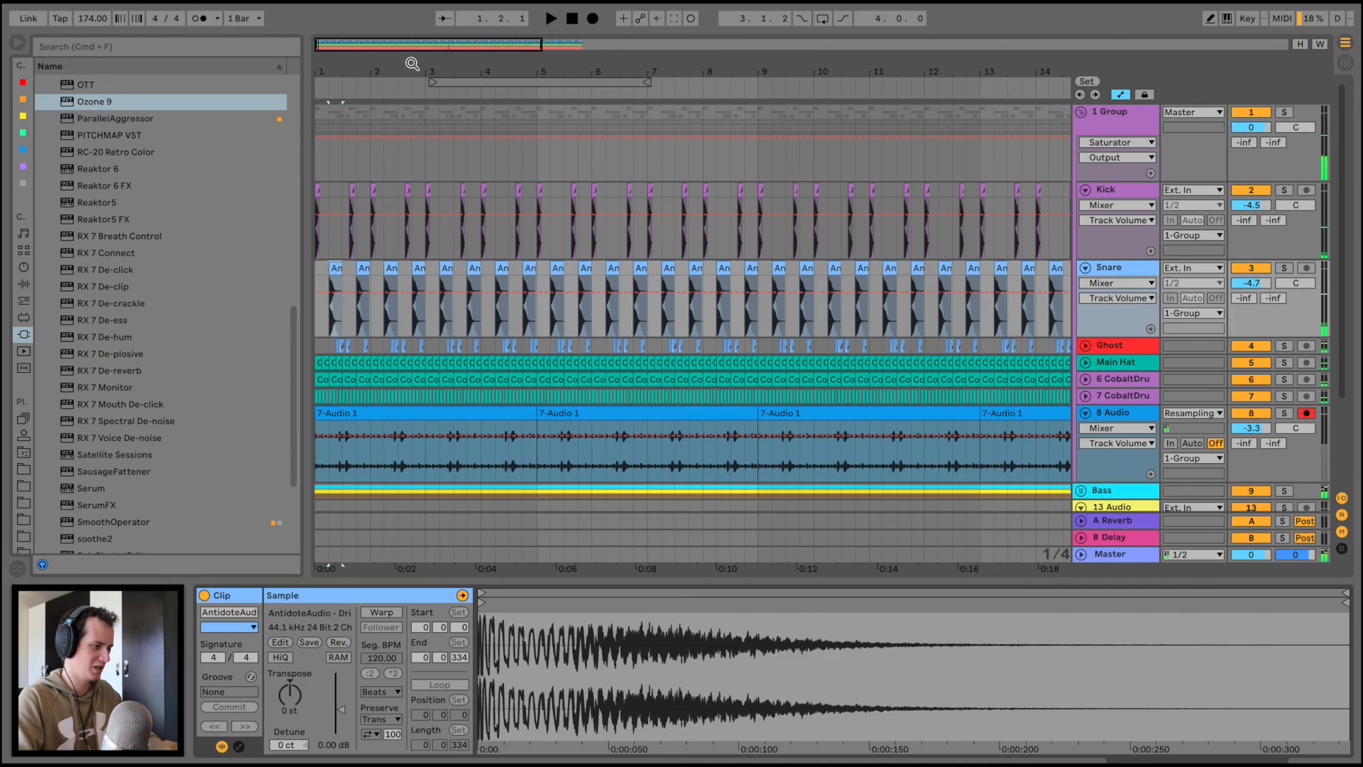
Select all clips on the Snare track and raise their transposition while the loop plays
left_click(924, 266, "shift")
key("space")
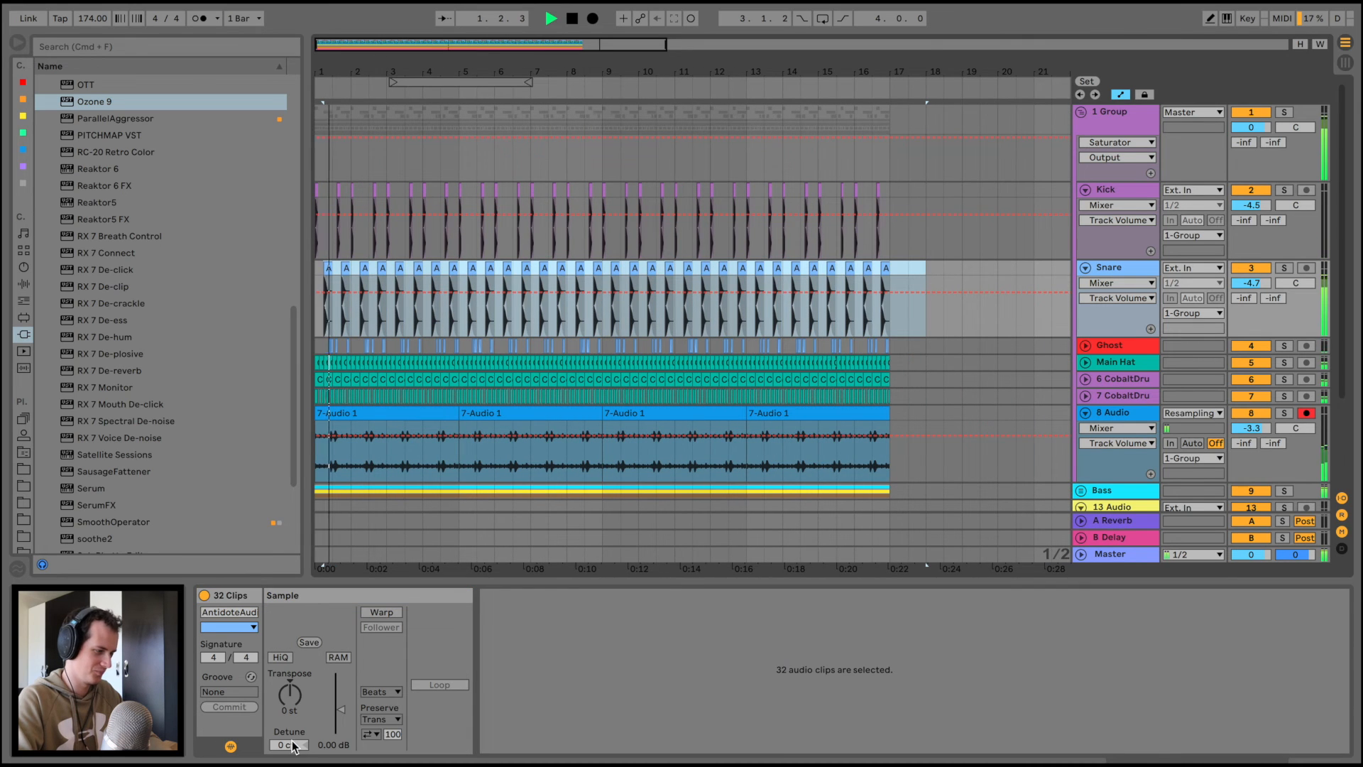
left_click_drag(287, 708, 286, 701)
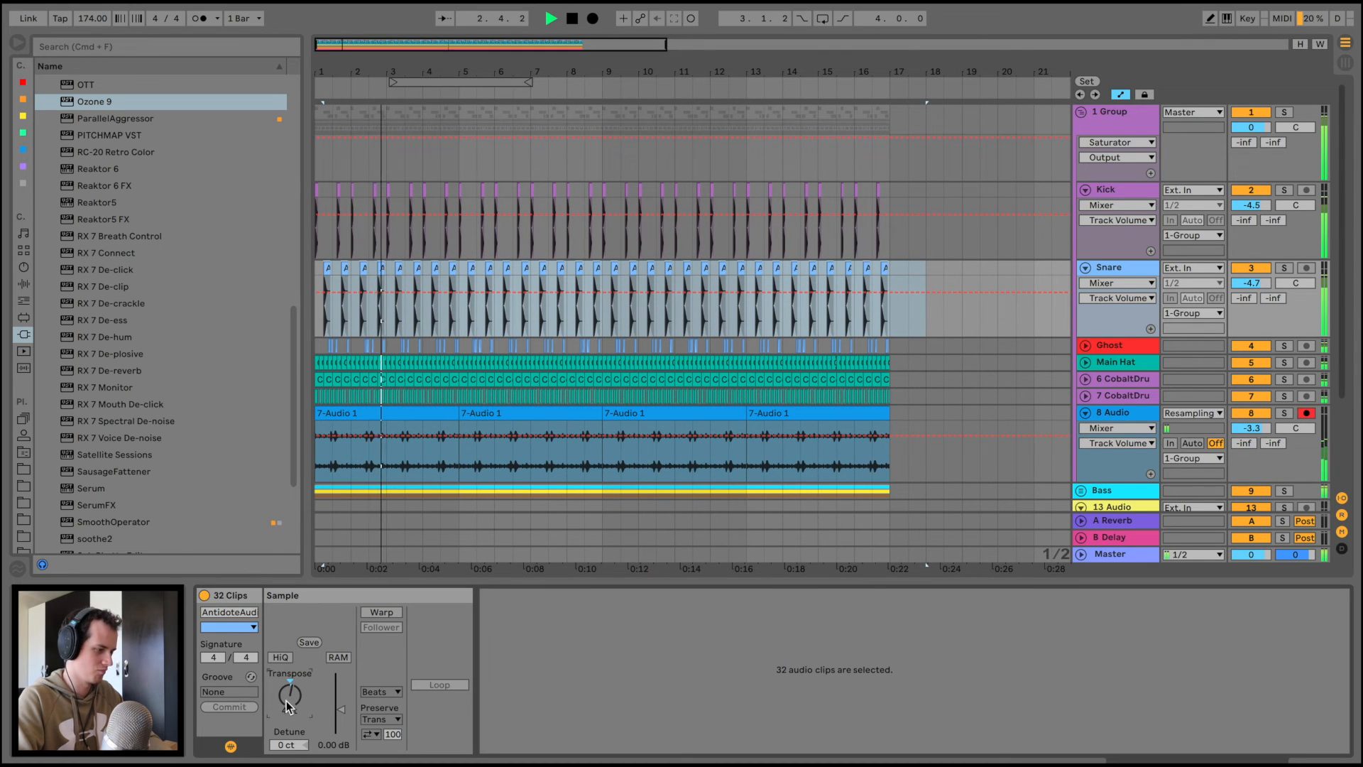
left_click_drag(288, 707, 288, 692)
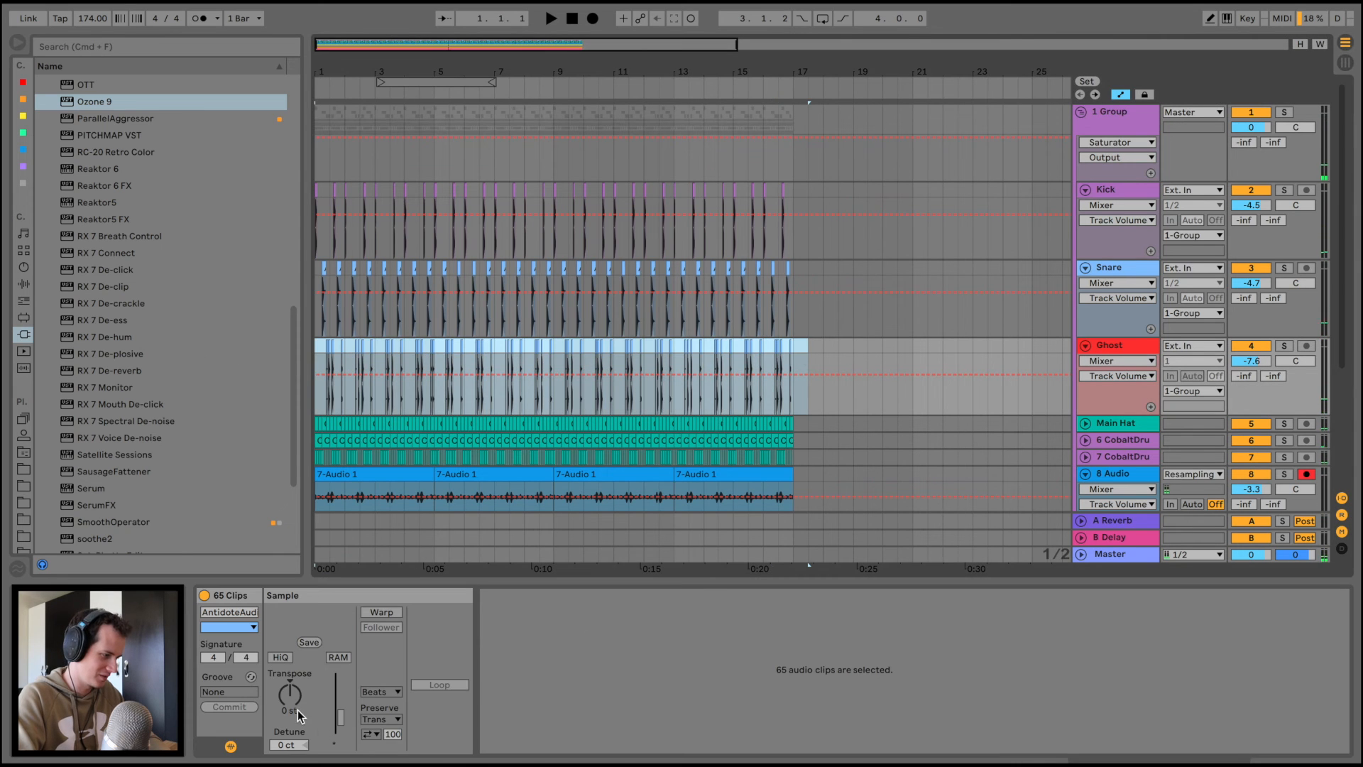
Transpose all Ghost clips to 9 st and audition the drum group in solo before unsoloing it
left_click_drag(297, 710, 298, 687)
key("space")
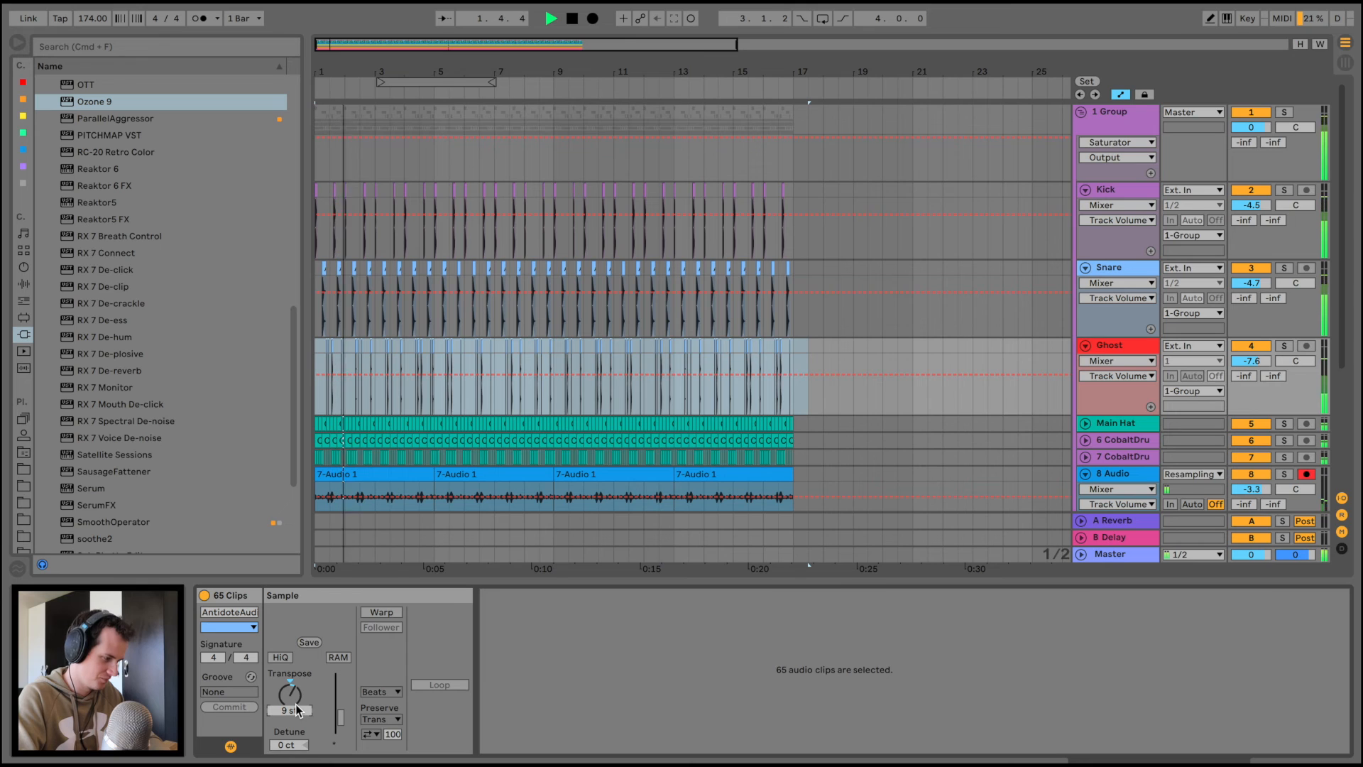
left_click(1288, 113)
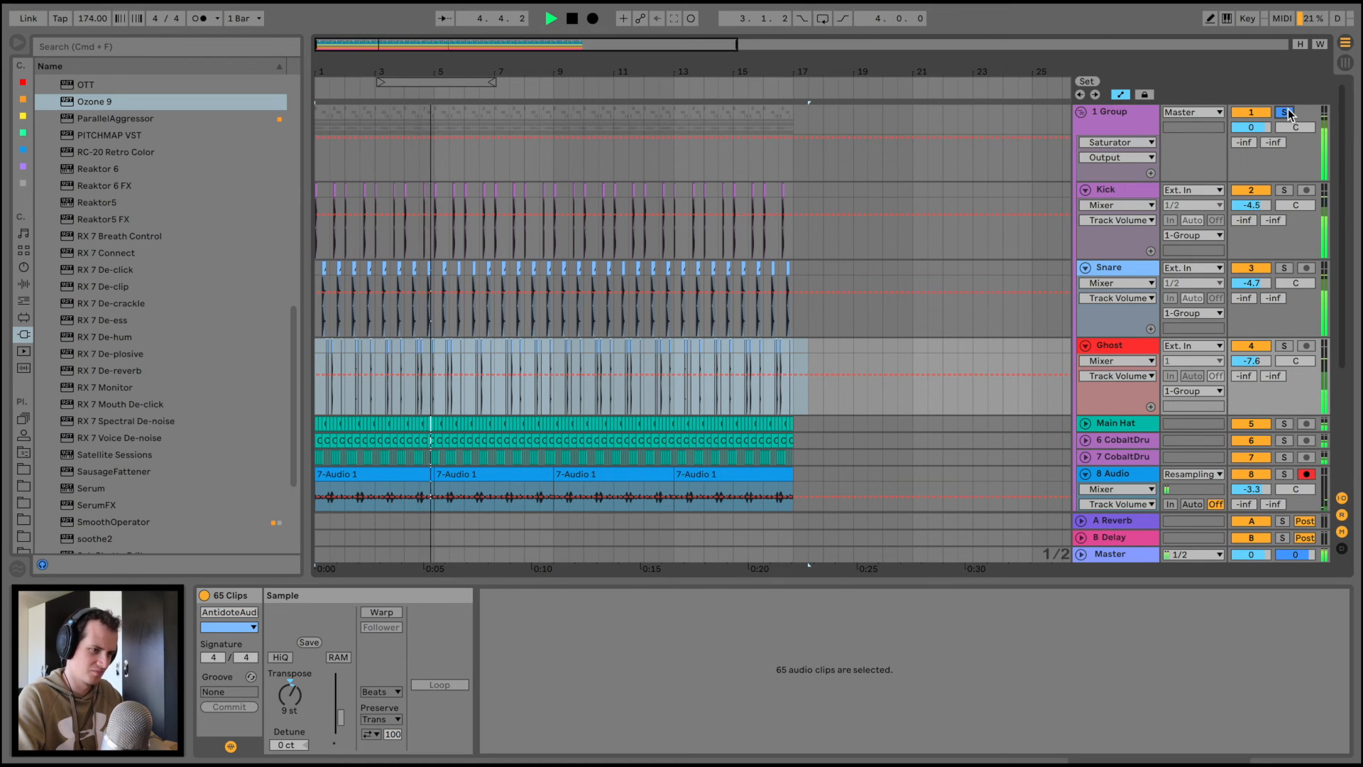
left_click(1284, 113)
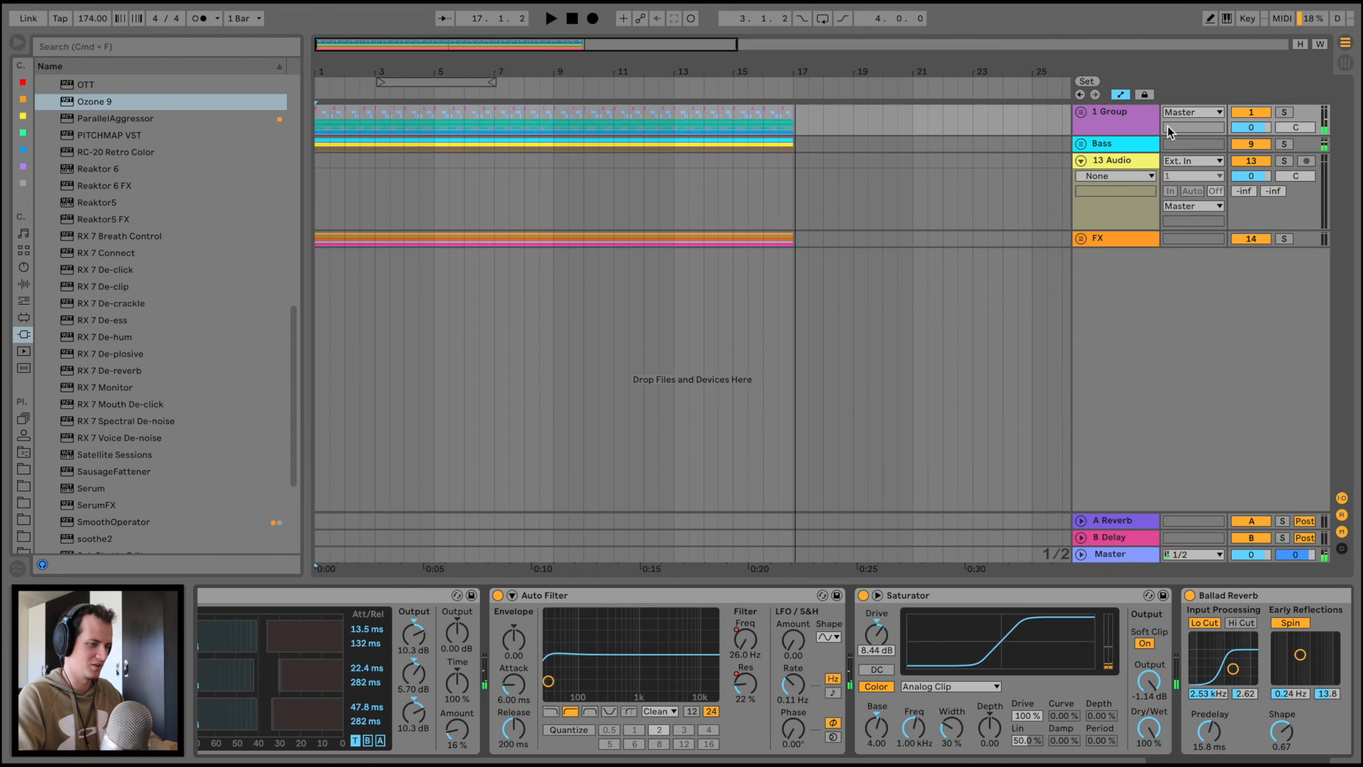
Set the drum group Saturator's Drive to 9.56 dB and the group's volume to -3.0 dB during playback
key("space")
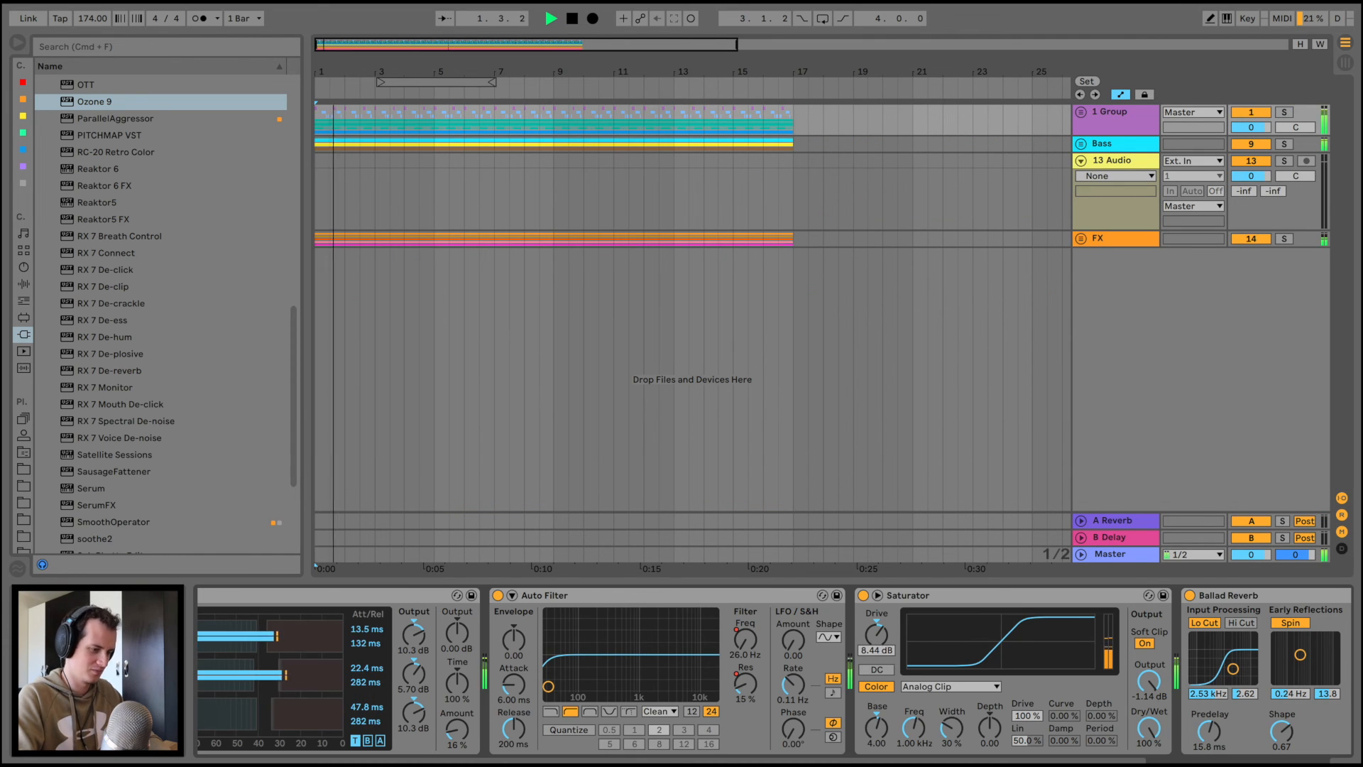
left_click_drag(877, 634, 877, 629)
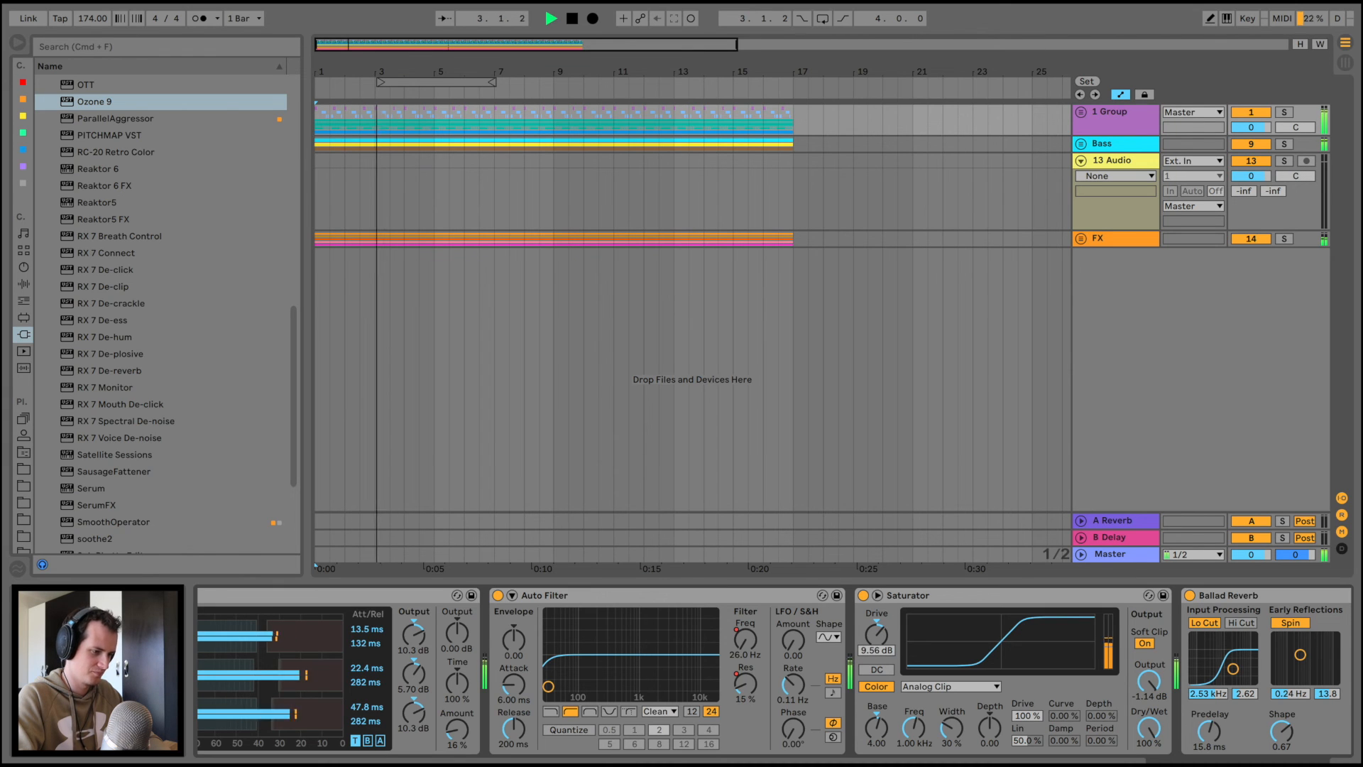
left_click_drag(1251, 127, 1251, 136)
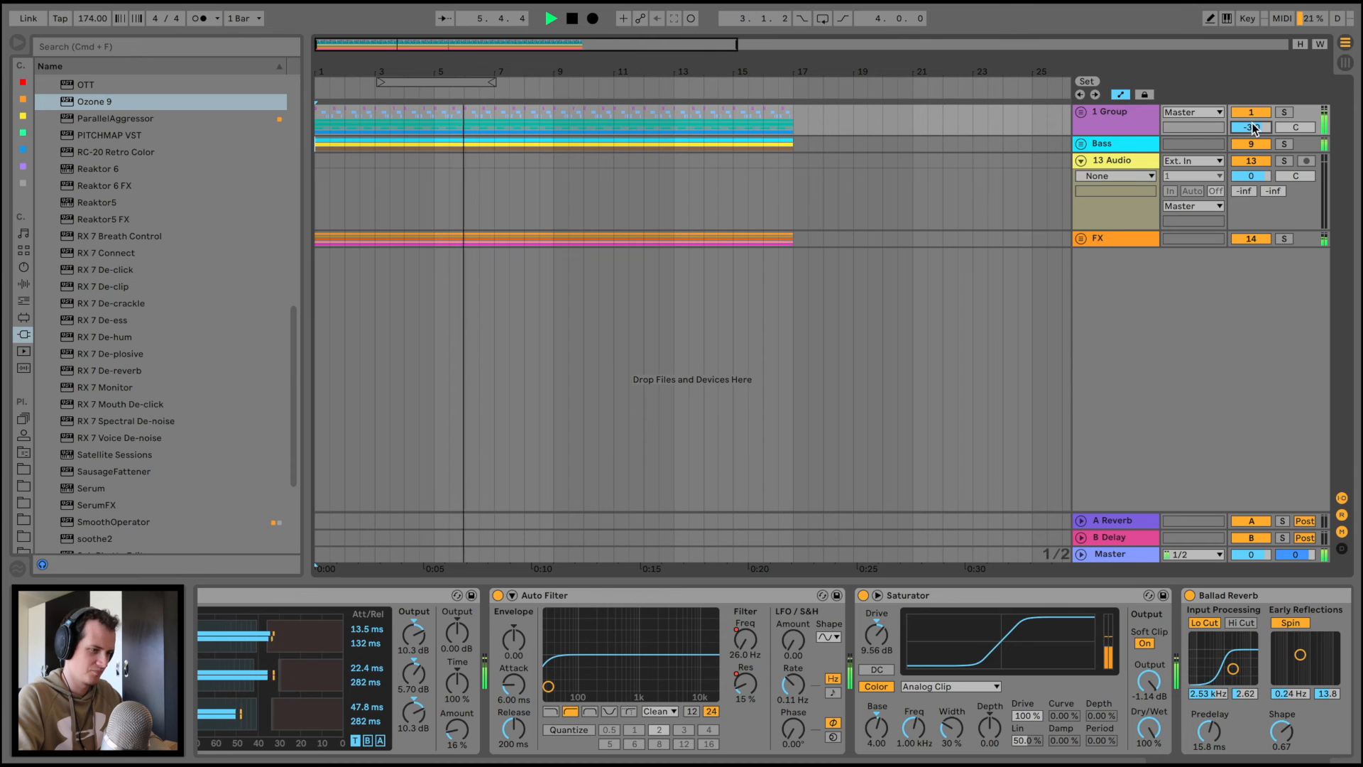
Play the full arrangement from the start and look over the Bass group's Reese, Rise and Wub tracks
left_click_drag(685, 65, 686, 54)
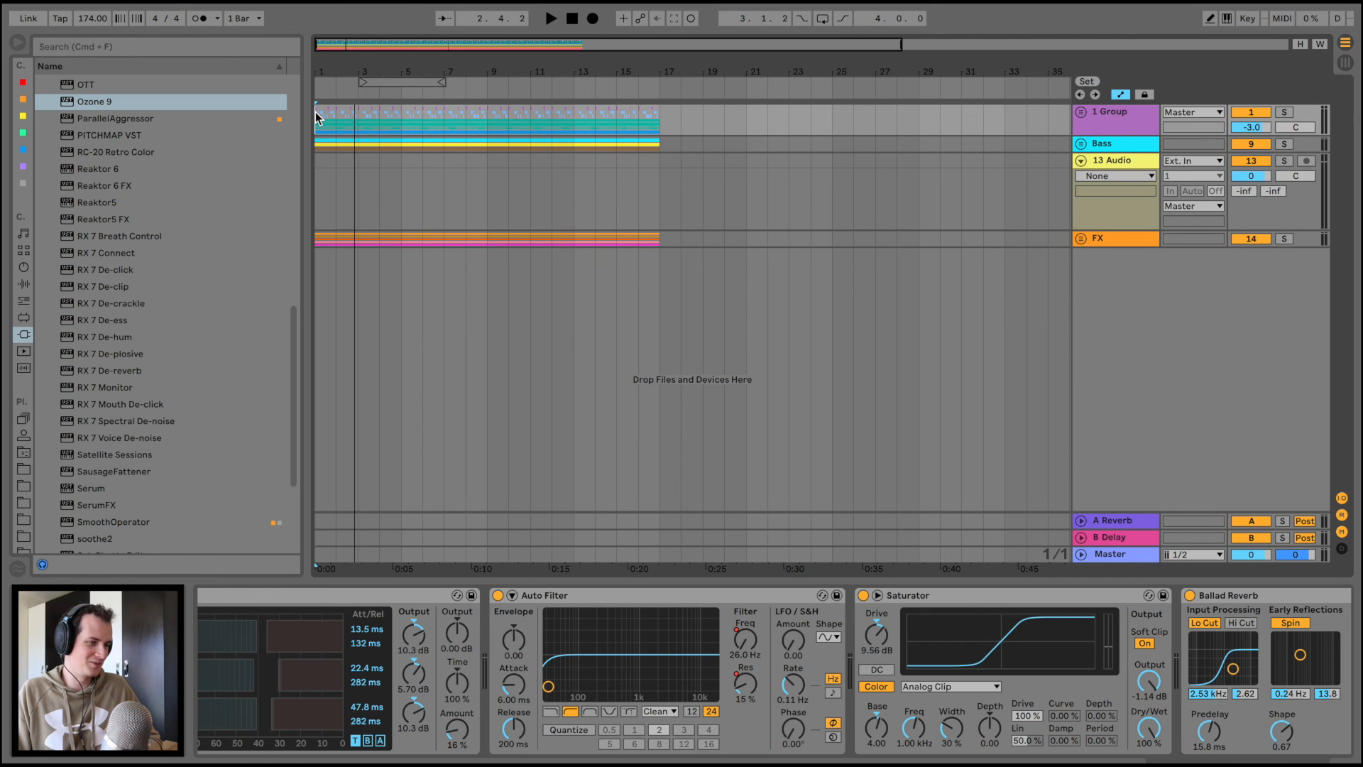
key("space")
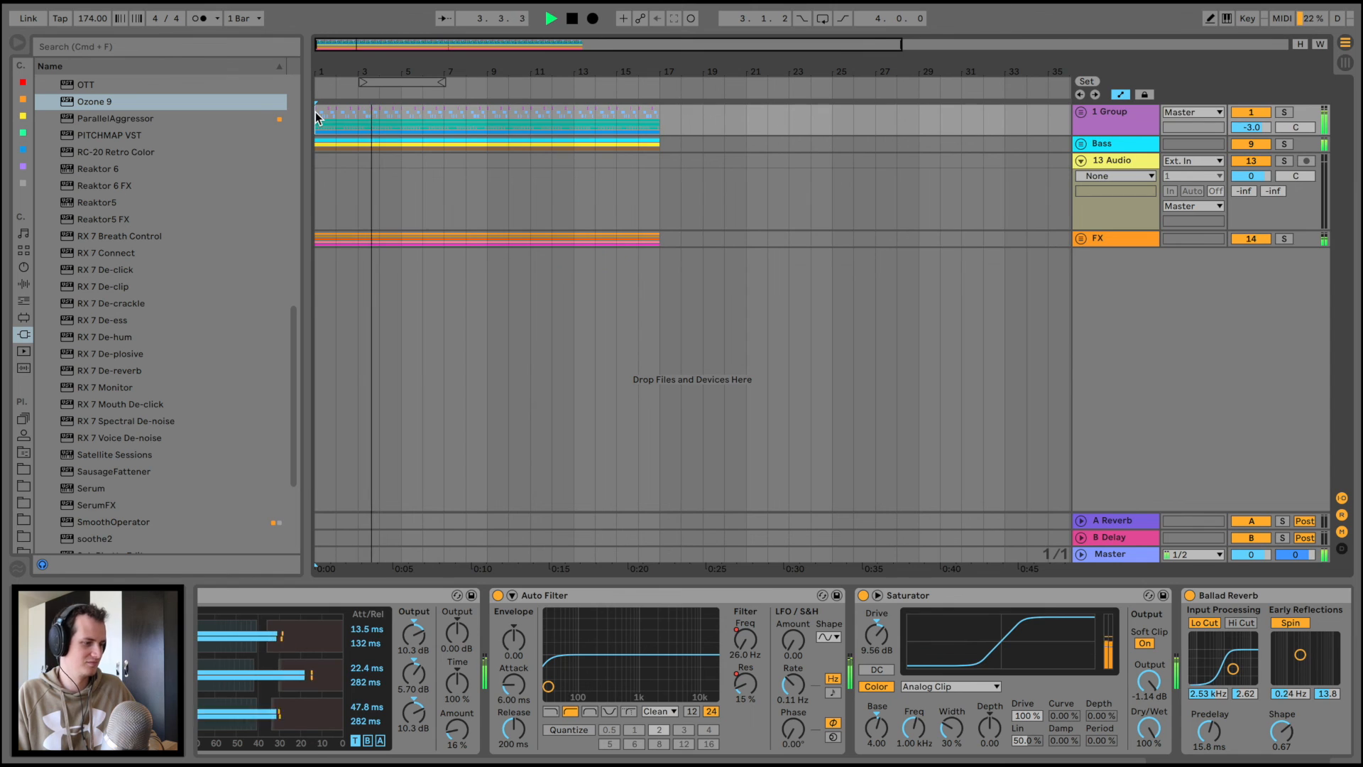
scroll(724, 250, "up", 2)
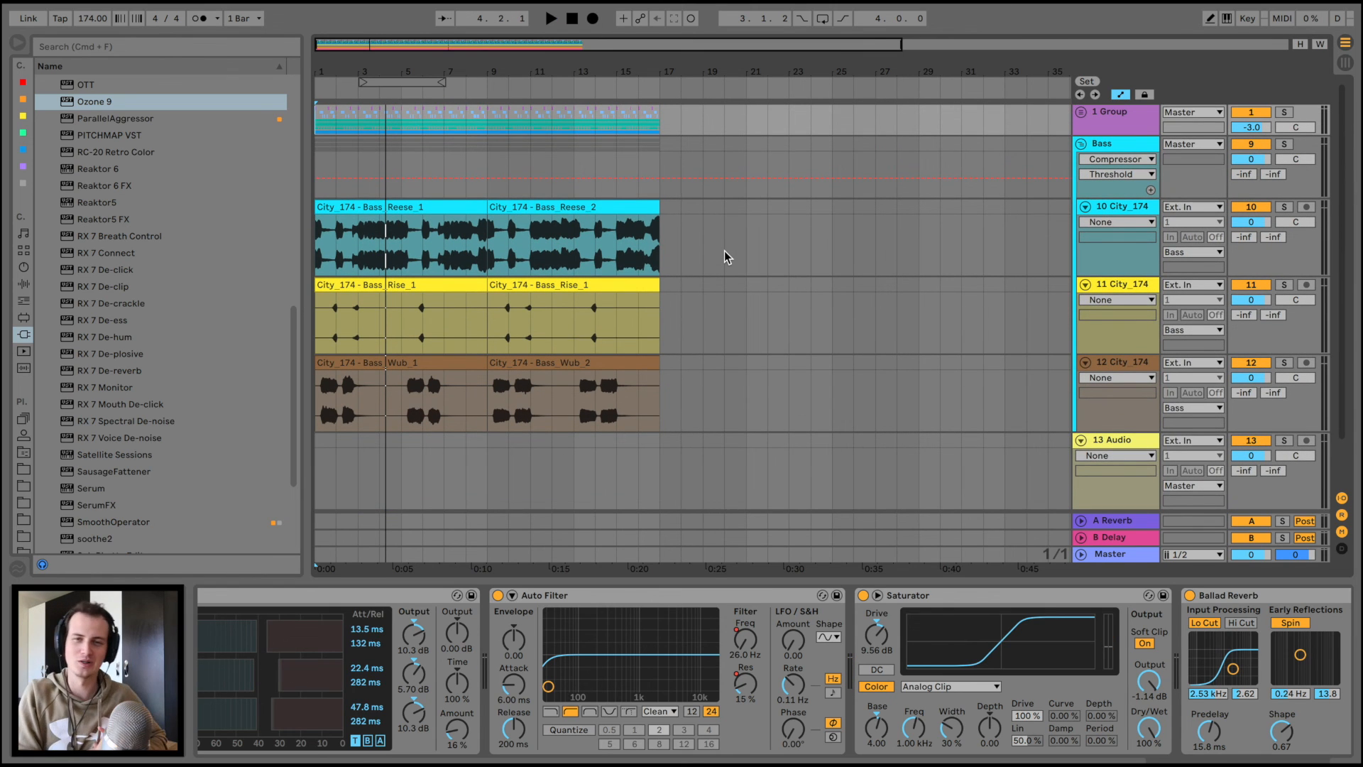